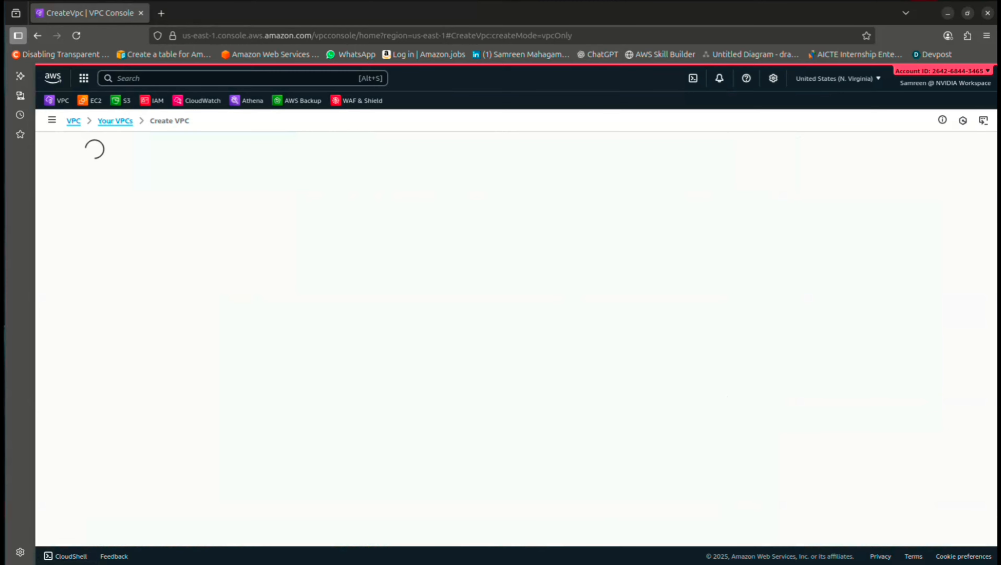
Start a new subnet in Test-VPC named Test-VPC-PublicSubnet
{"action": "left_click", "coordinate": [66, 242]}
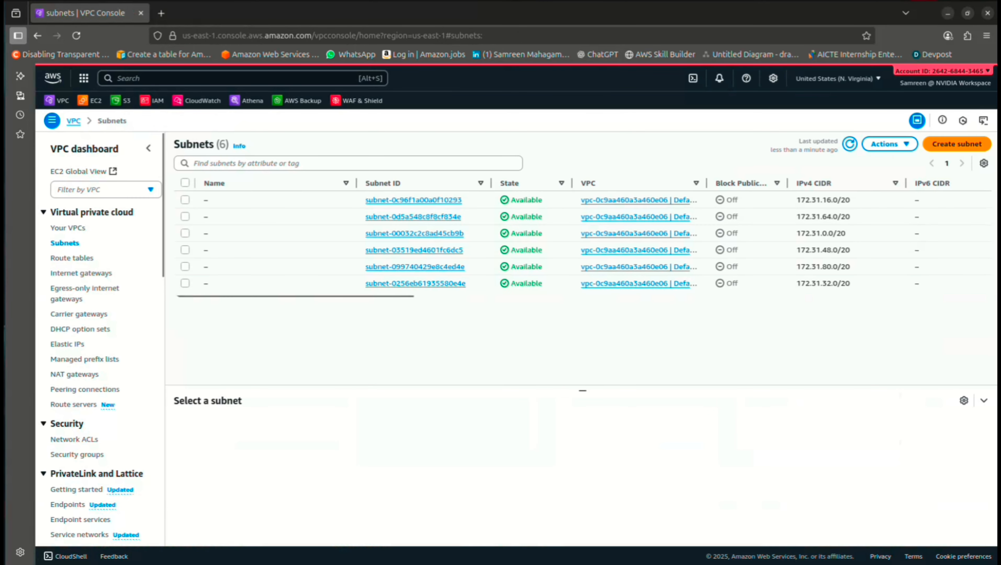
{"action": "left_click", "coordinate": [957, 143]}
{"action": "left_click", "coordinate": [277, 214]}
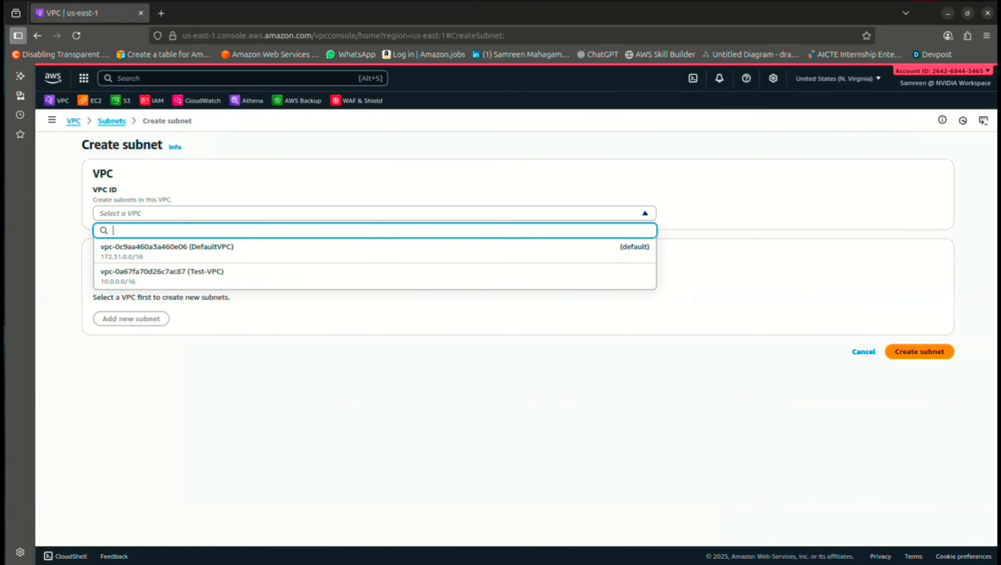
{"action": "left_click", "coordinate": [238, 275]}
{"action": "scroll", "coordinate": [278, 336], "scroll_direction": "down", "scroll_amount": 4}
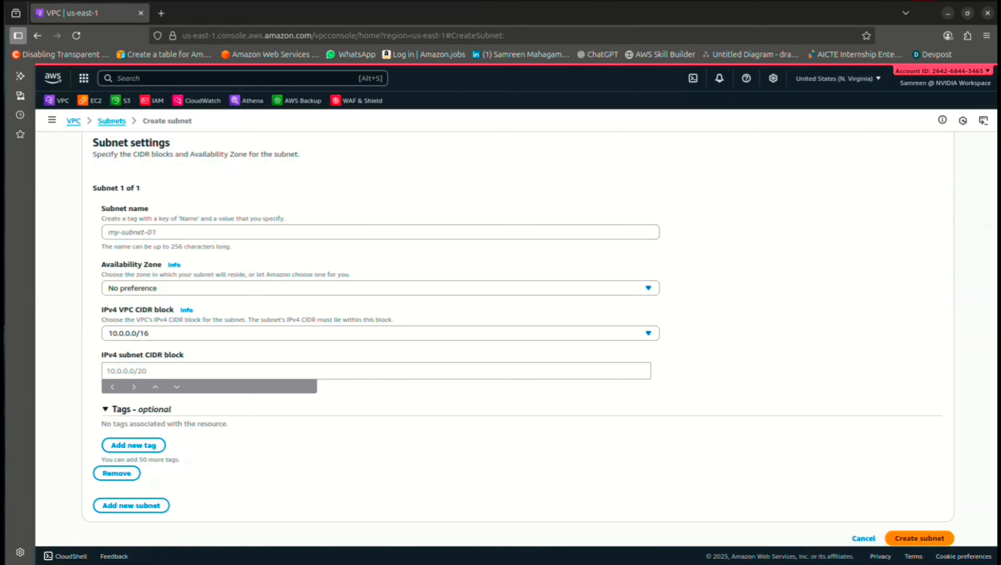
{"action": "left_click", "coordinate": [277, 232]}
{"action": "type", "text": "Test-VPC"}
{"action": "type", "text": "-Publi"}
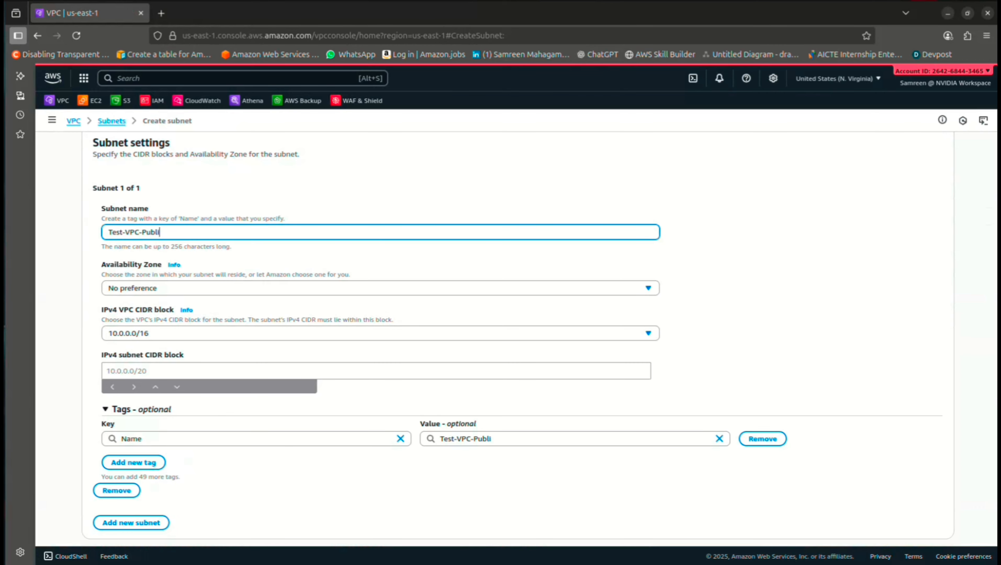
{"action": "type", "text": "cSubnet"}
{"action": "key", "text": "ctrl+a"}
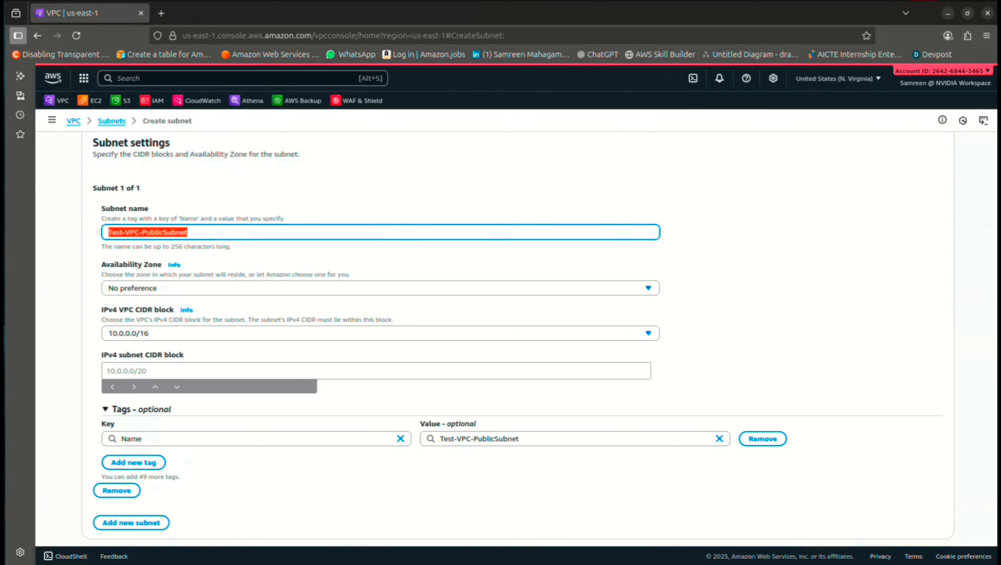
Place the subnet in us-east-1a with CIDR 10.0.0.0/20 and create it
{"action": "left_click", "coordinate": [277, 288]}
{"action": "left_click", "coordinate": [278, 342]}
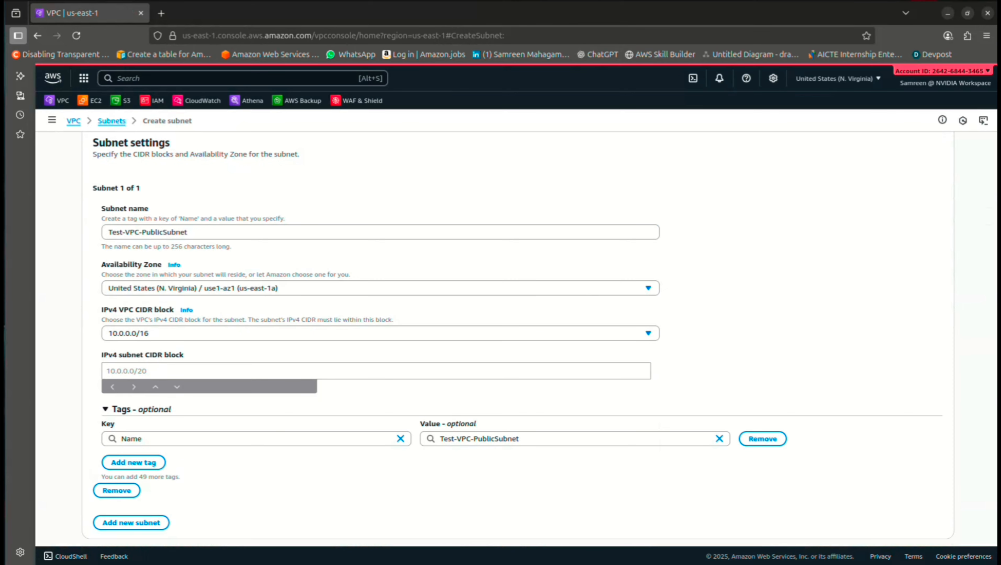
{"action": "left_click", "coordinate": [376, 371]}
{"action": "type", "text": "10.0.0.0"}
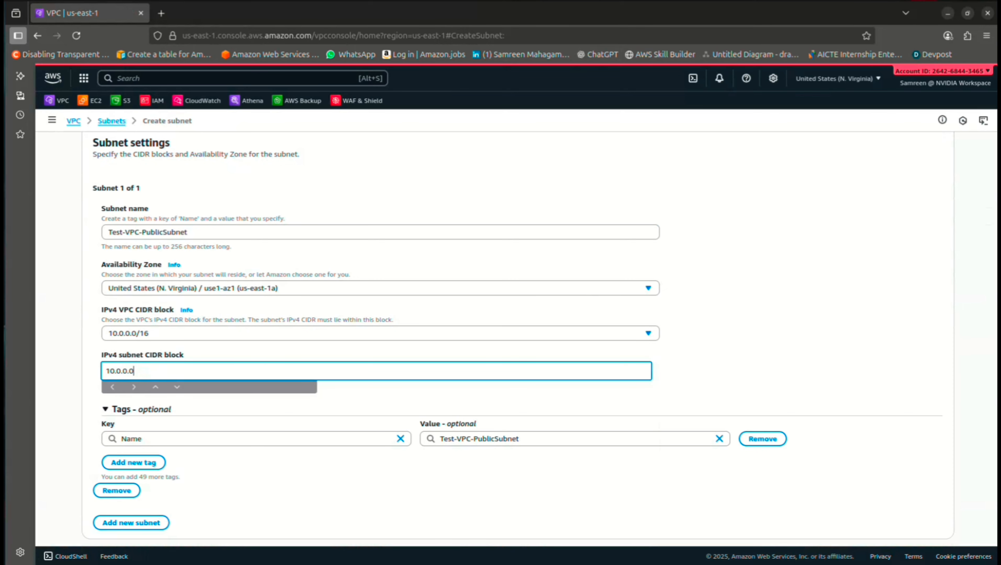
{"action": "type", "text": "/20"}
{"action": "scroll", "coordinate": [500, 337], "scroll_direction": "down", "scroll_amount": 1}
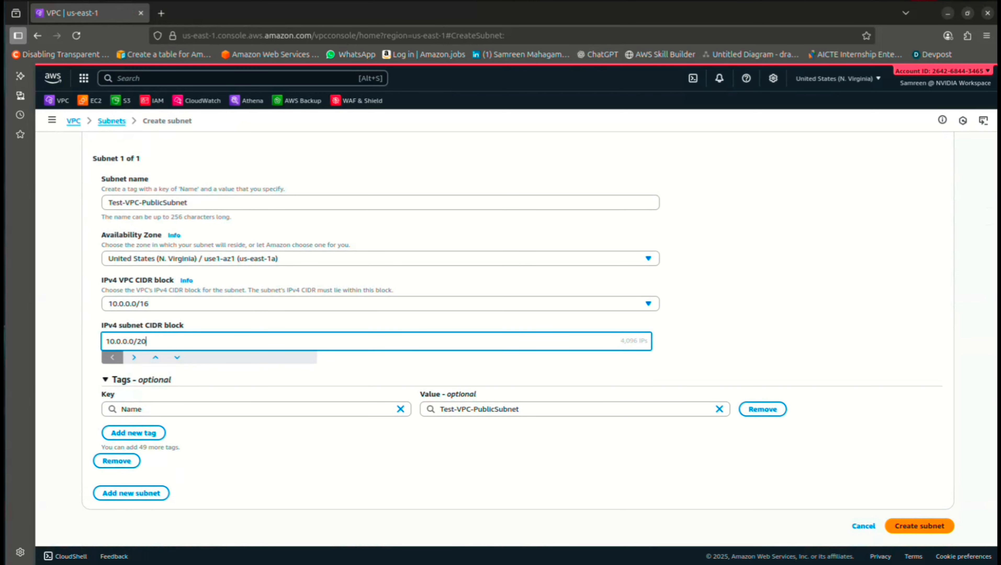
{"action": "left_click", "coordinate": [920, 526]}
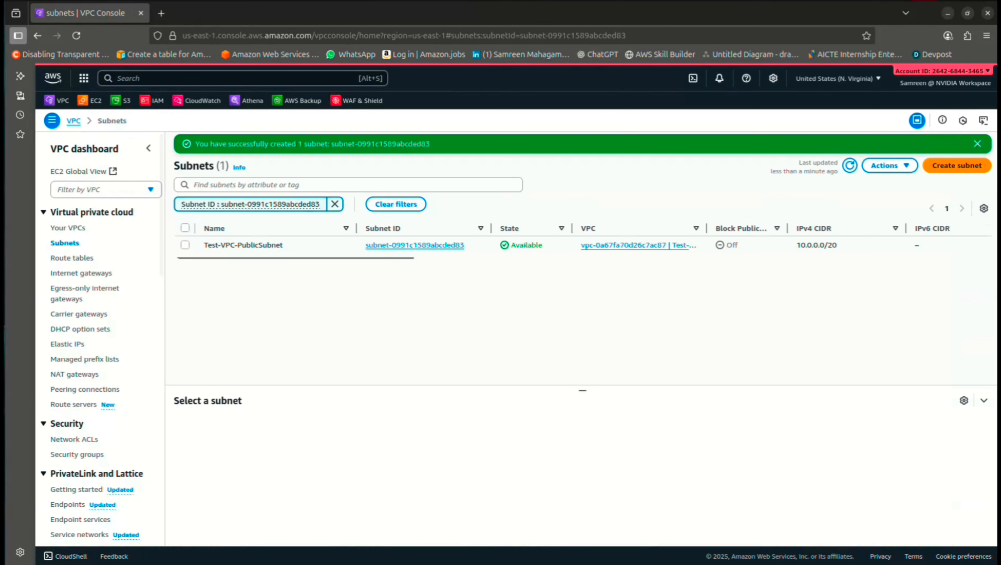
Enable public IPv4 auto-assign on Test-VPC-PublicSubnet, then begin another subnet
{"action": "left_click", "coordinate": [184, 245]}
{"action": "left_click", "coordinate": [890, 166]}
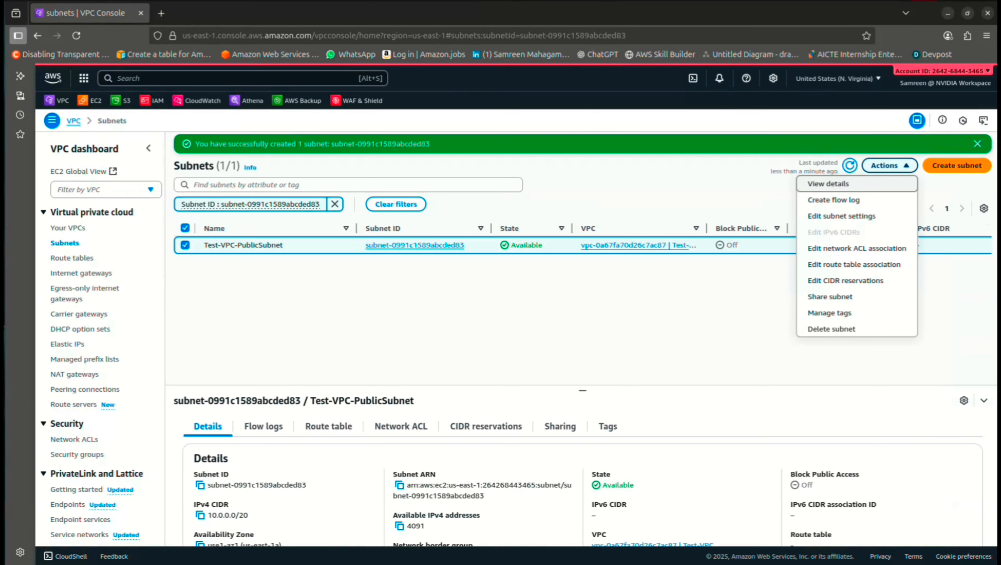
{"action": "left_click", "coordinate": [841, 217]}
{"action": "left_click", "coordinate": [97, 273]}
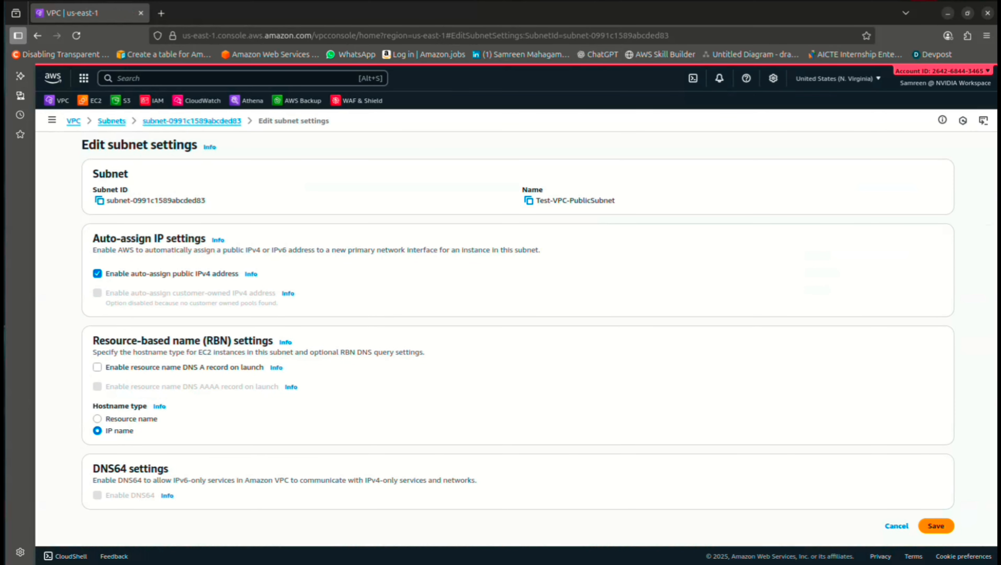
{"action": "left_click", "coordinate": [936, 526]}
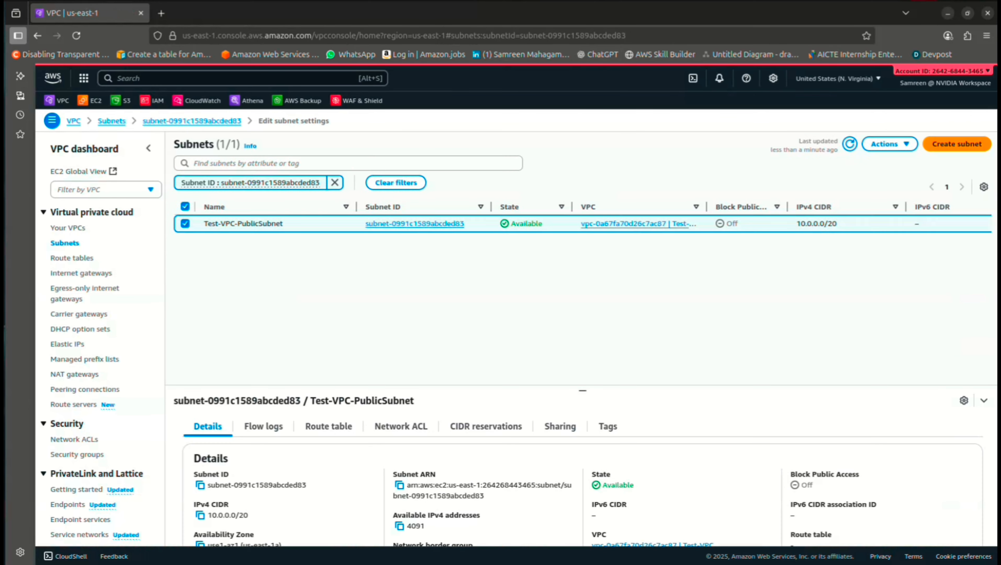
{"action": "left_click", "coordinate": [335, 215]}
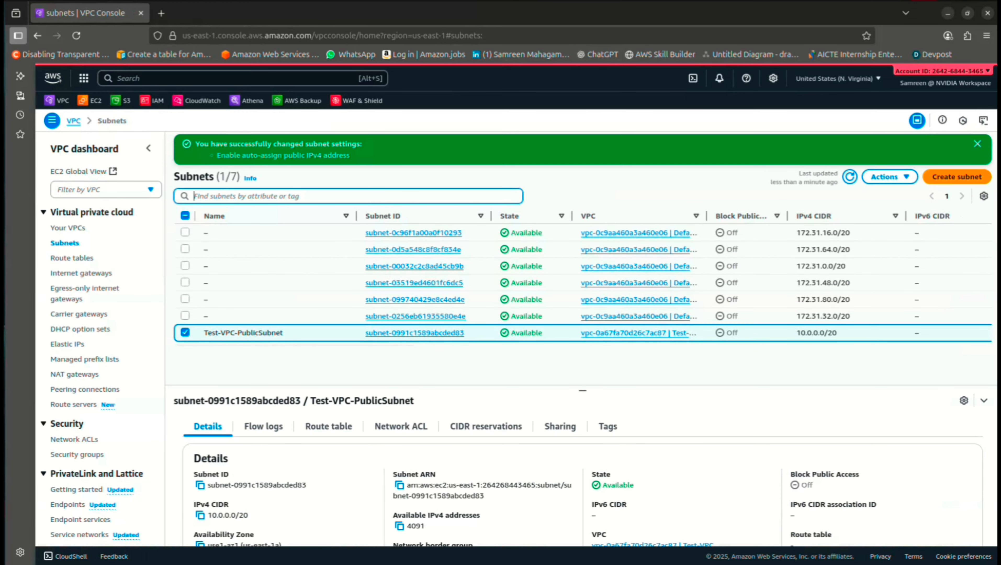
{"action": "left_click", "coordinate": [958, 177]}
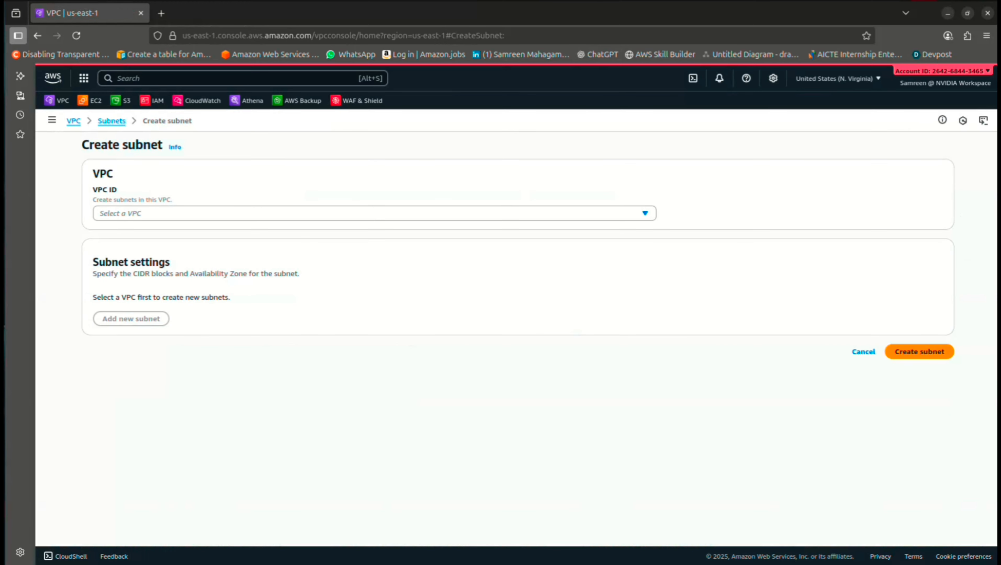
Put the new subnet in Test-VPC and name it Test-VPC-PrivateSubnet
{"action": "left_click", "coordinate": [374, 213]}
{"action": "left_click", "coordinate": [356, 276]}
{"action": "scroll", "coordinate": [356, 297], "scroll_direction": "down", "scroll_amount": 3}
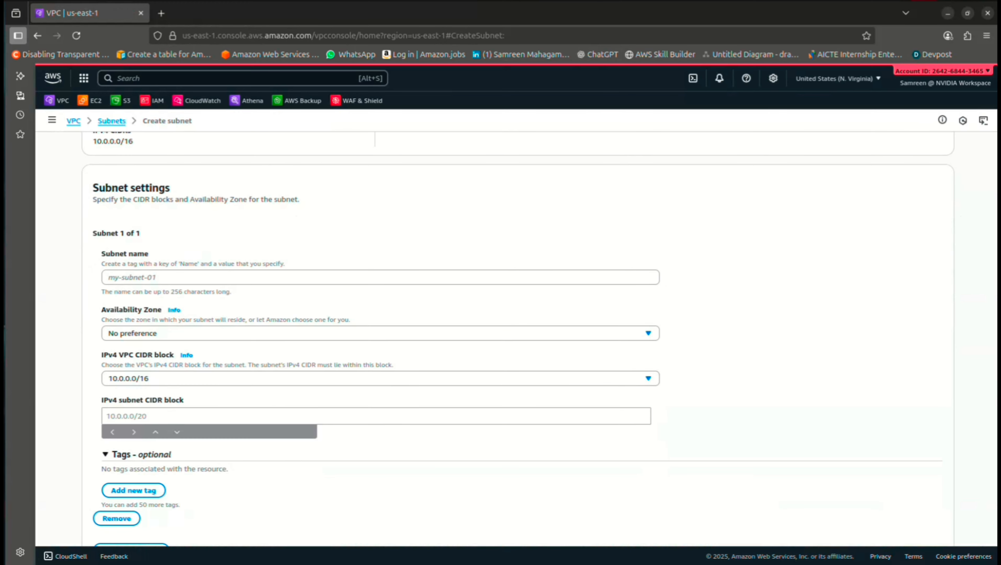
{"action": "left_click", "coordinate": [356, 274]}
{"action": "type", "text": "Test-VPC-PublicSubnet"}
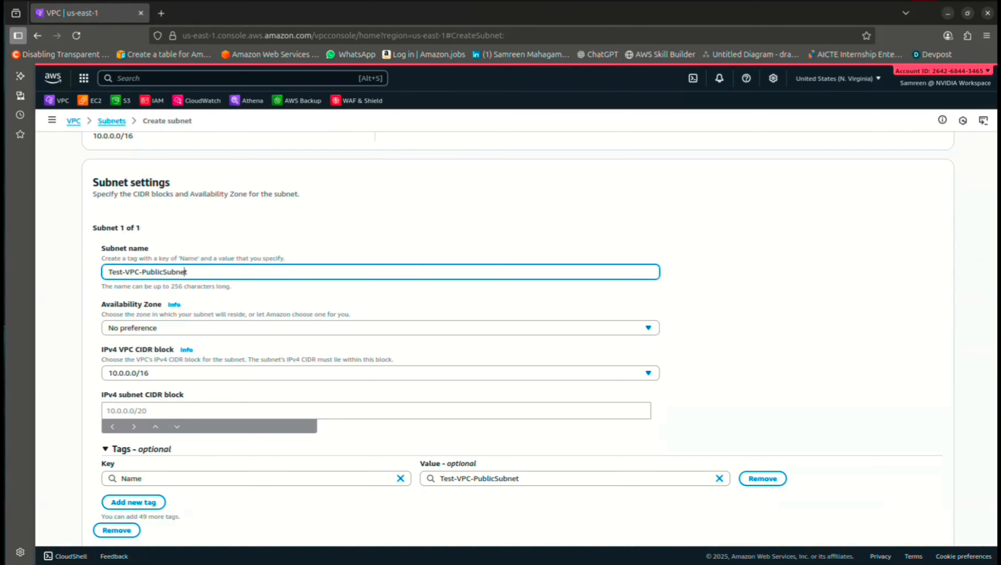
{"action": "key", "text": "BackSpace"}
{"action": "key", "text": "BackSpace"}
{"action": "key", "text": "BackSpace"}
{"action": "key", "text": "BackSpace"}
{"action": "key", "text": "BackSpace"}
{"action": "type", "text": "rivate"}
Place it in us-east-1b with CIDR 10.0.16.0/24, create it, and list all subnets
{"action": "left_click", "coordinate": [356, 328]}
{"action": "left_click", "coordinate": [357, 406]}
{"action": "scroll", "coordinate": [356, 407], "scroll_direction": "down", "scroll_amount": 3}
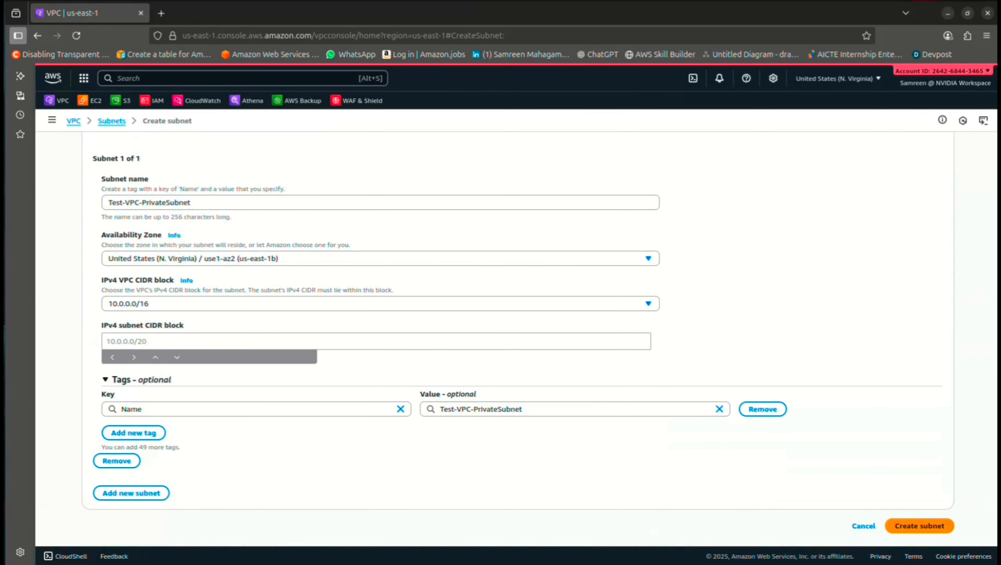
{"action": "left_click", "coordinate": [357, 341]}
{"action": "type", "text": "10.0."}
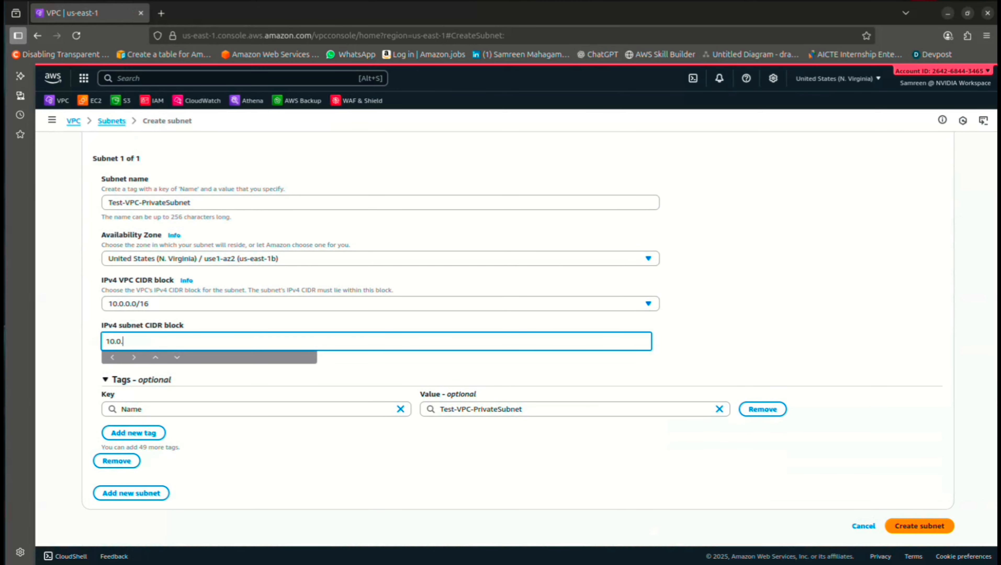
{"action": "type", "text": "16.0/24"}
{"action": "left_click", "coordinate": [920, 526]}
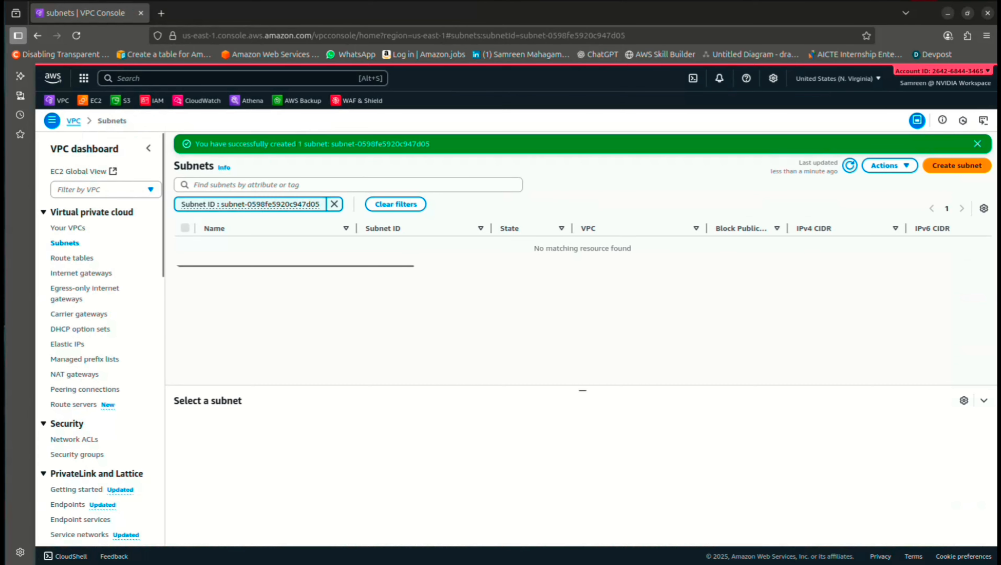
{"action": "left_click", "coordinate": [396, 204]}
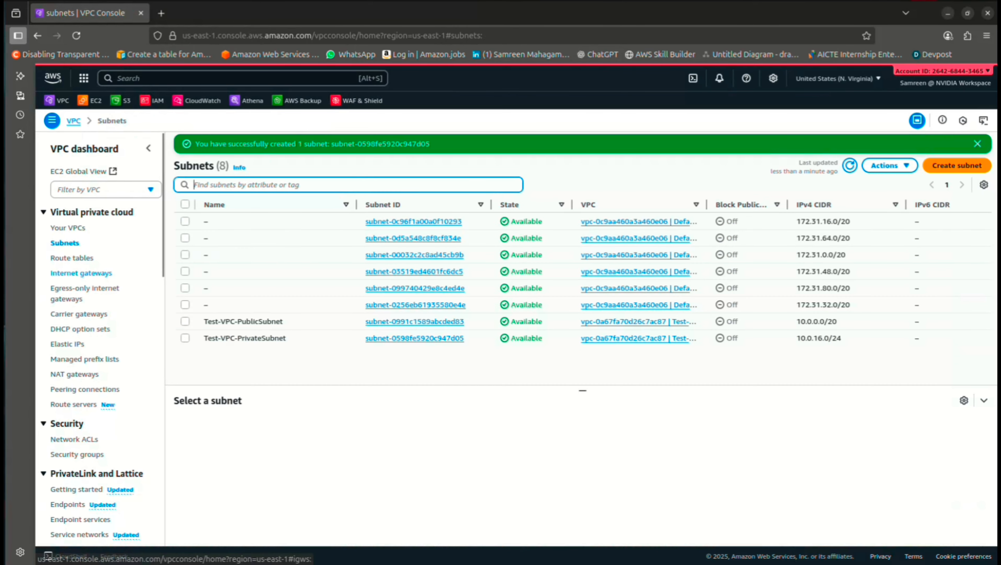
{"action": "left_click", "coordinate": [81, 273]}
Create an internet gateway named Test-VPC_InternetGateway
{"action": "left_click", "coordinate": [939, 144]}
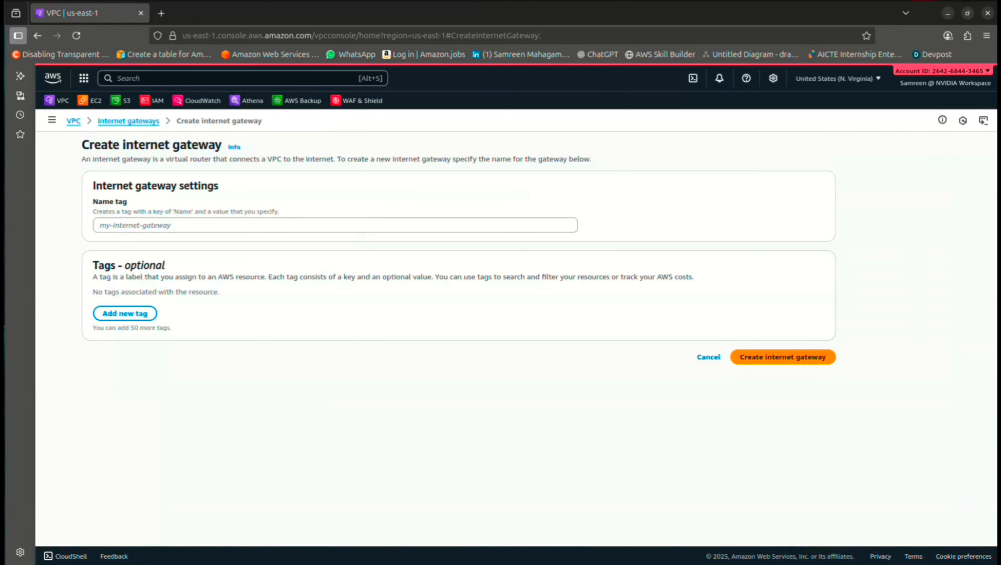
{"action": "left_click", "coordinate": [335, 226]}
{"action": "type", "text": "Te"}
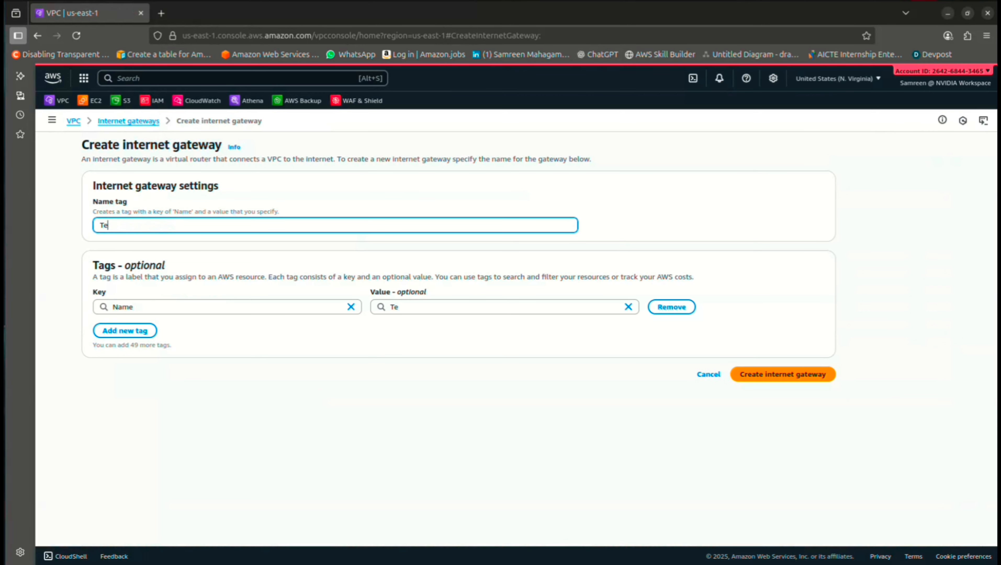
{"action": "type", "text": "st-VPC_InternetGa"}
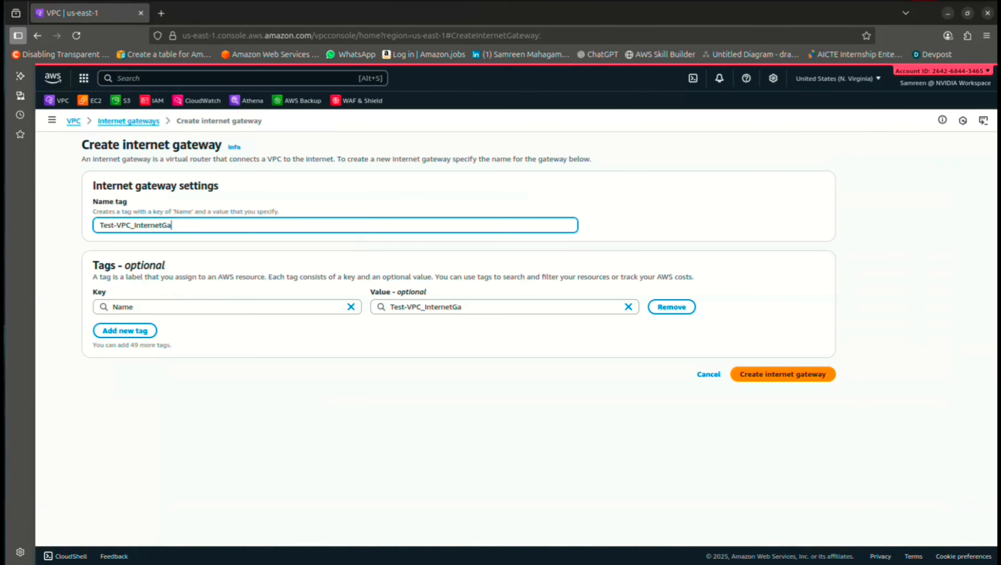
{"action": "type", "text": "teway"}
{"action": "key", "text": "Return"}
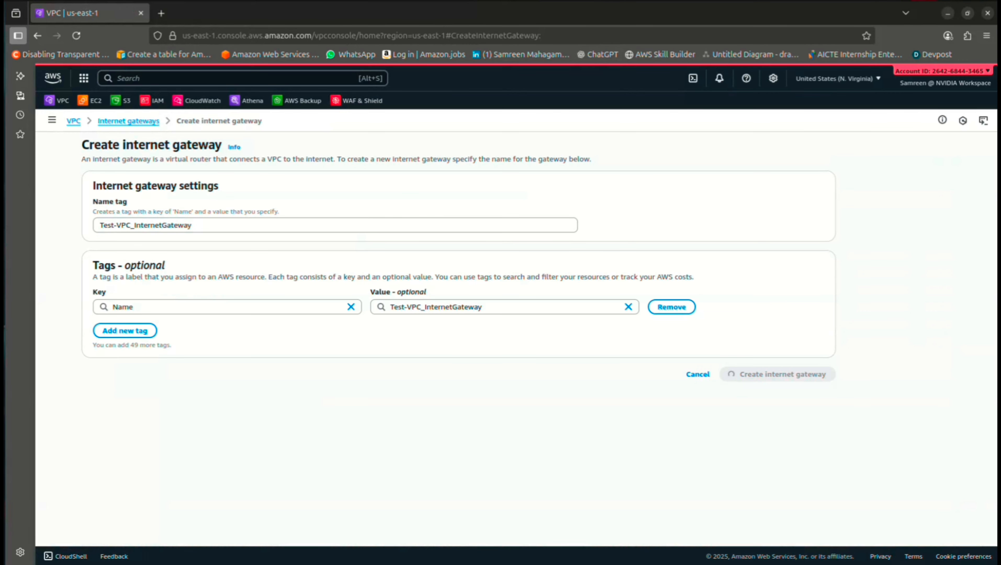
Attach Test-VPC_InternetGateway to Test-VPC
{"action": "left_click", "coordinate": [920, 143]}
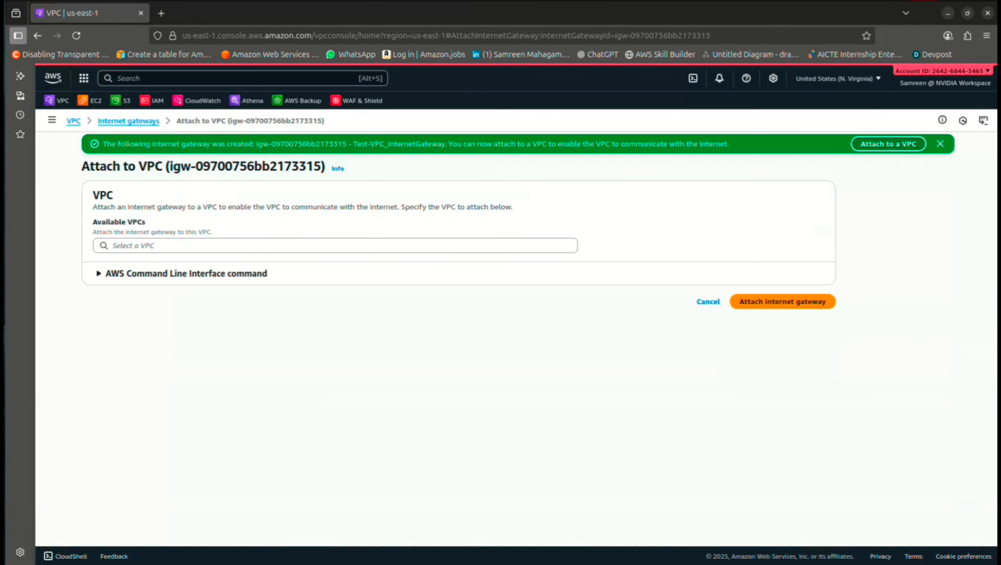
{"action": "left_click", "coordinate": [237, 246]}
{"action": "left_click", "coordinate": [221, 264]}
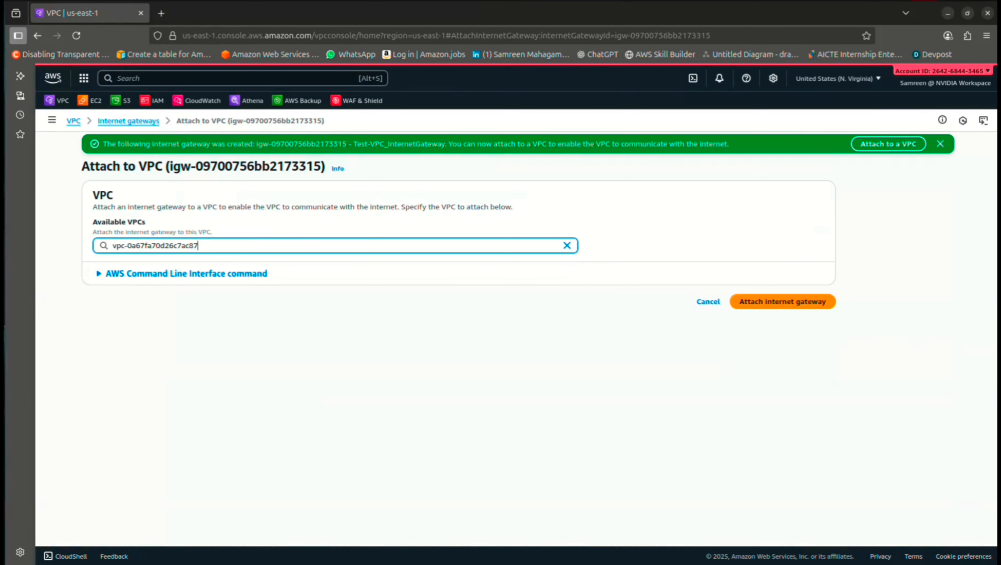
{"action": "left_click", "coordinate": [782, 302]}
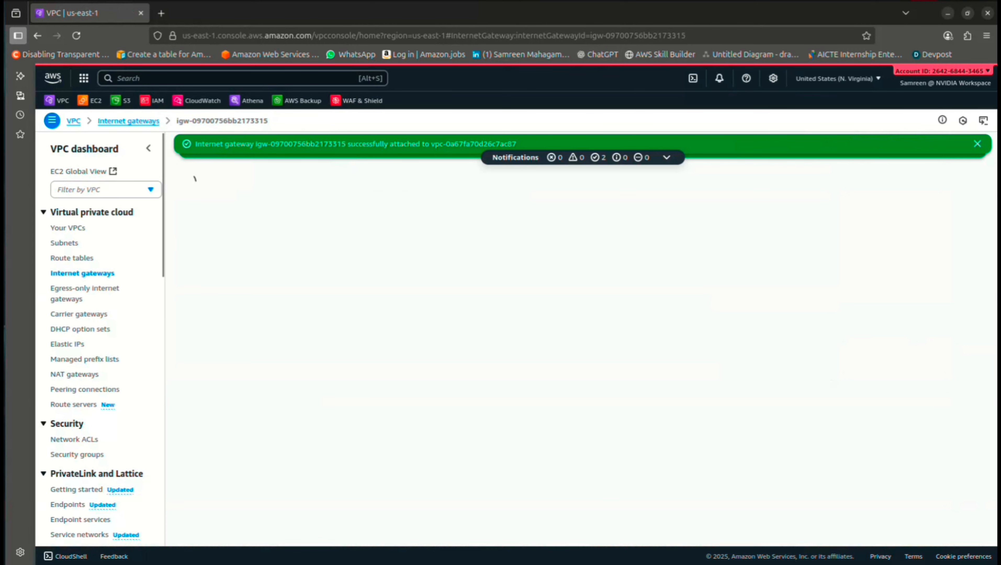
{"action": "left_click", "coordinate": [72, 258]}
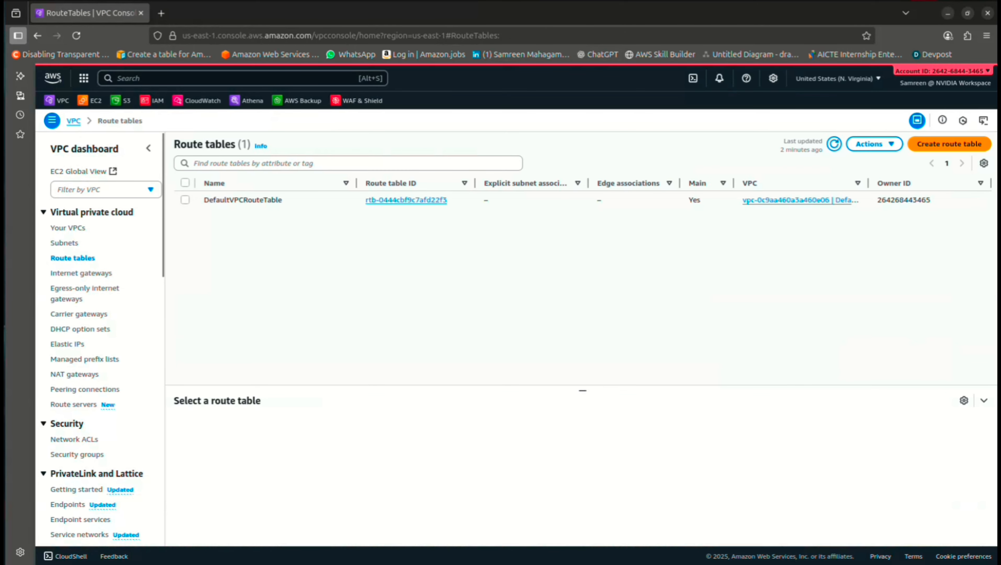
Create route table Test-VPC-PublicRouteTable in Test-VPC
{"action": "left_click", "coordinate": [950, 143]}
{"action": "type", "text": "Test-VPC-PublicSubnet"}
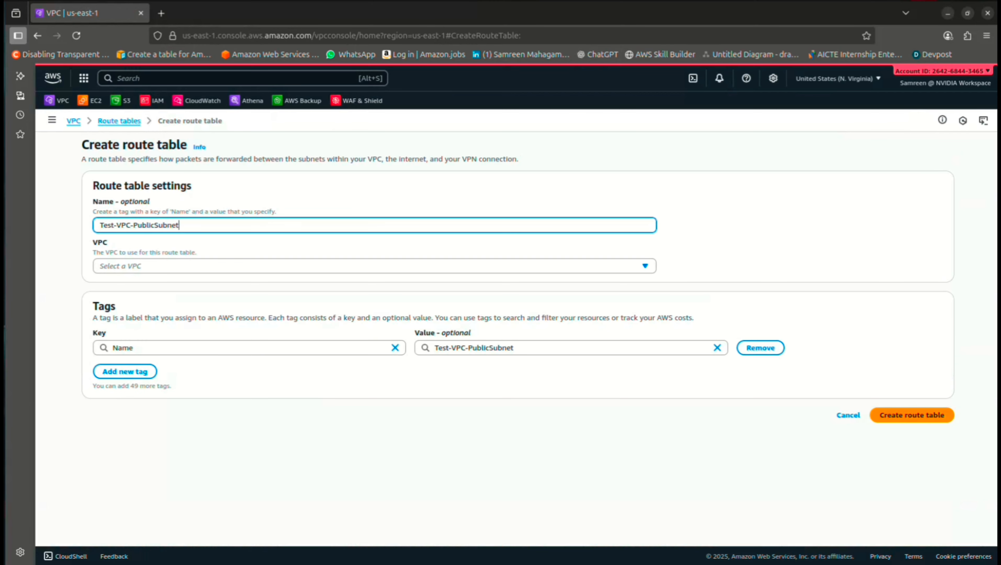
{"action": "key", "text": "BackSpace"}
{"action": "key", "text": "BackSpace"}
{"action": "key", "text": "BackSpace"}
{"action": "key", "text": "BackSpace"}
{"action": "key", "text": "BackSpace"}
{"action": "key", "text": "BackSpace"}
{"action": "type", "text": "RouteTable"}
{"action": "key", "text": "ctrl+a"}
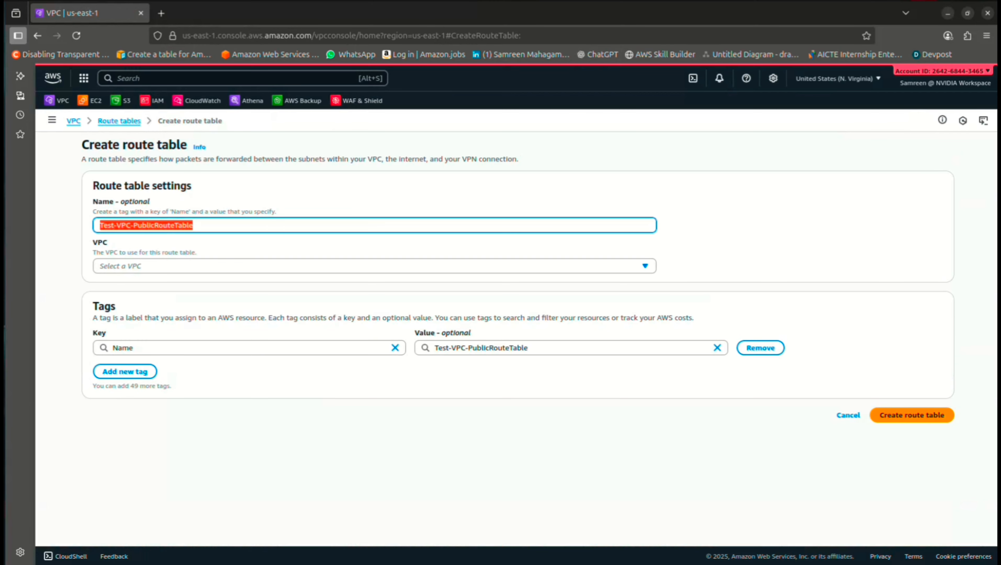
{"action": "left_click", "coordinate": [375, 266]}
{"action": "left_click", "coordinate": [374, 316]}
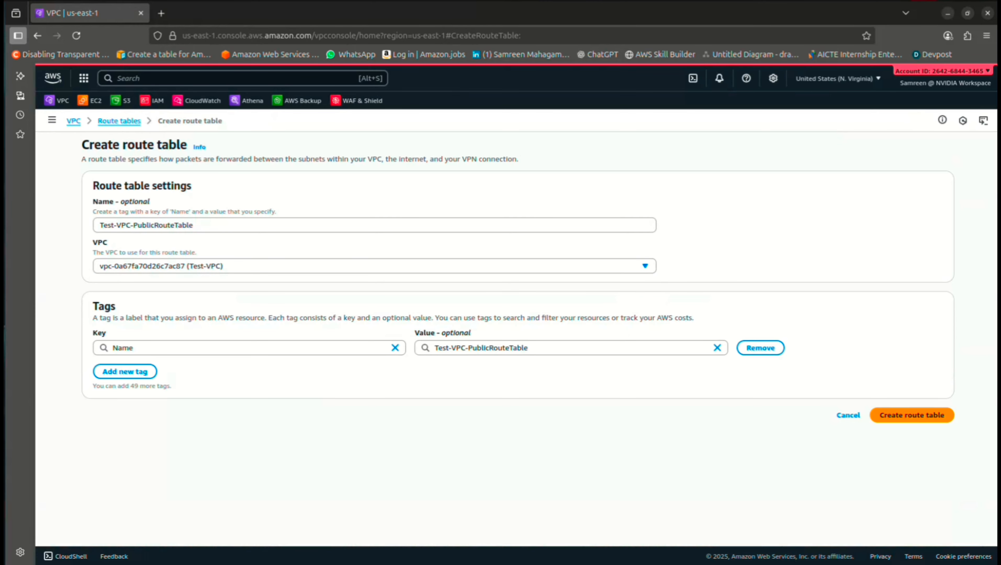
{"action": "left_click", "coordinate": [912, 415]}
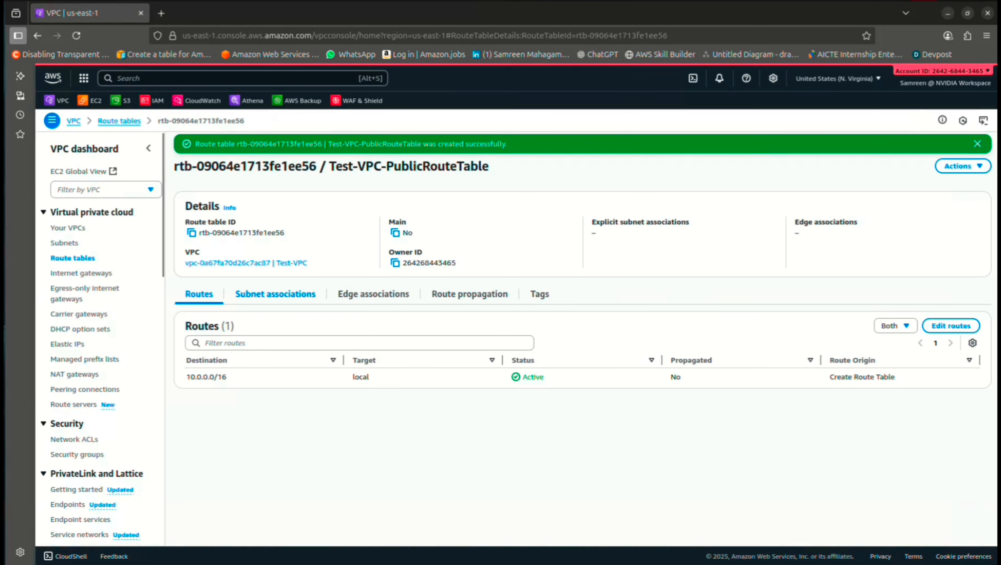
Associate Test-VPC-PublicSubnet with Test-VPC-PublicRouteTable
{"action": "left_click", "coordinate": [276, 294]}
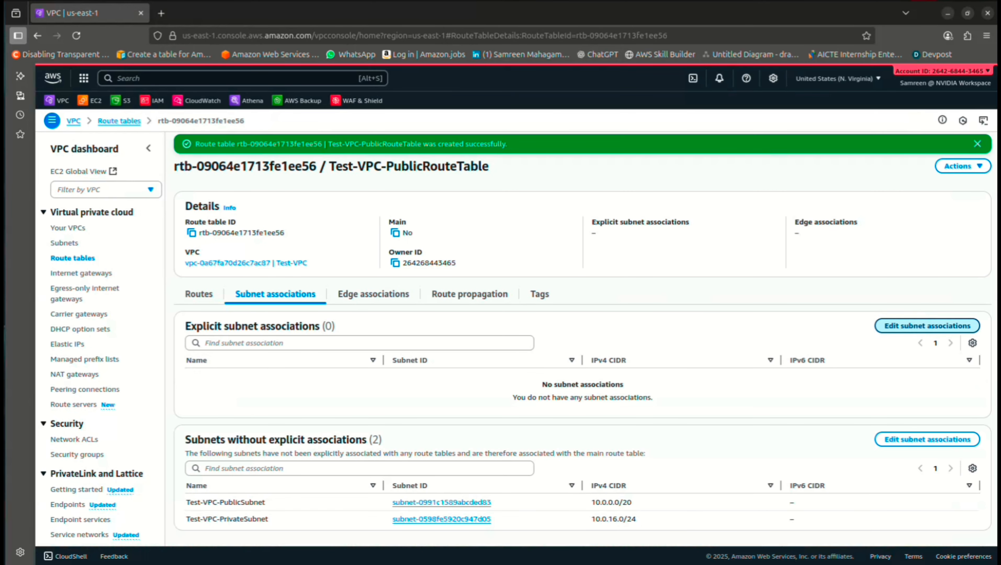
{"action": "left_click", "coordinate": [928, 326]}
{"action": "left_click", "coordinate": [104, 235]}
{"action": "left_click", "coordinate": [911, 348]}
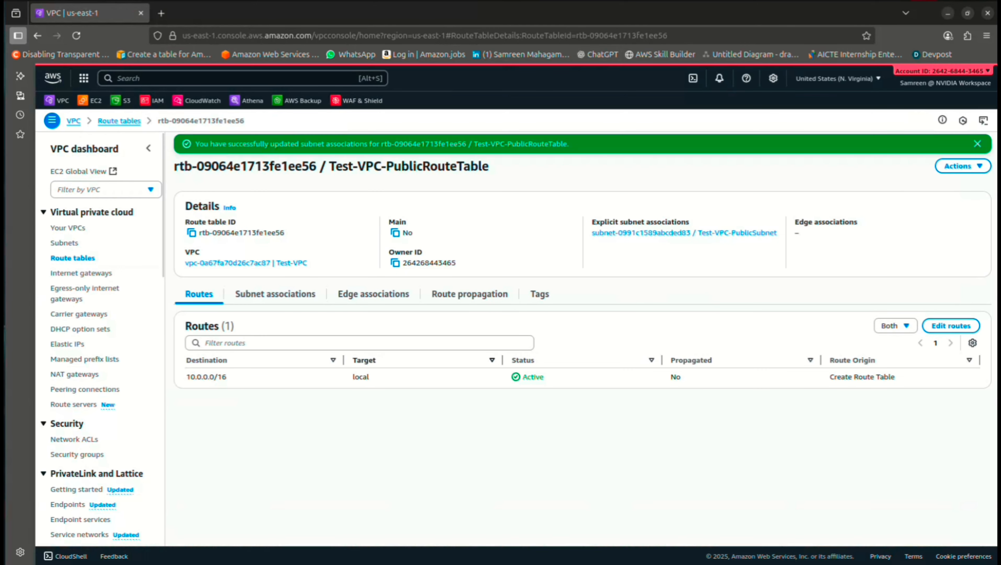
Add a 0.0.0.0/0 route targeting the internet gateway and save it
{"action": "left_click", "coordinate": [951, 325]}
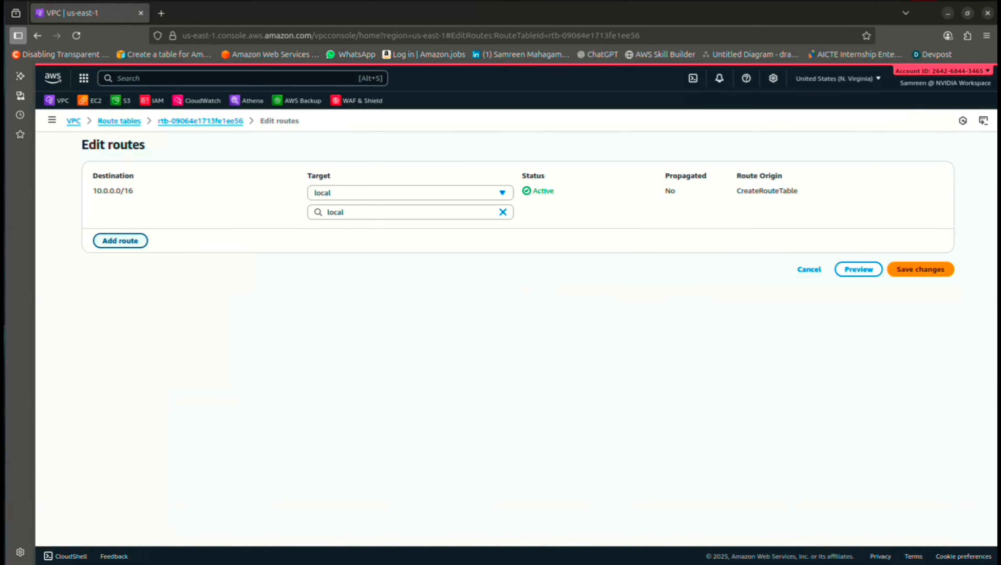
{"action": "left_click", "coordinate": [120, 239]}
{"action": "left_click", "coordinate": [119, 231]}
{"action": "left_click", "coordinate": [119, 249]}
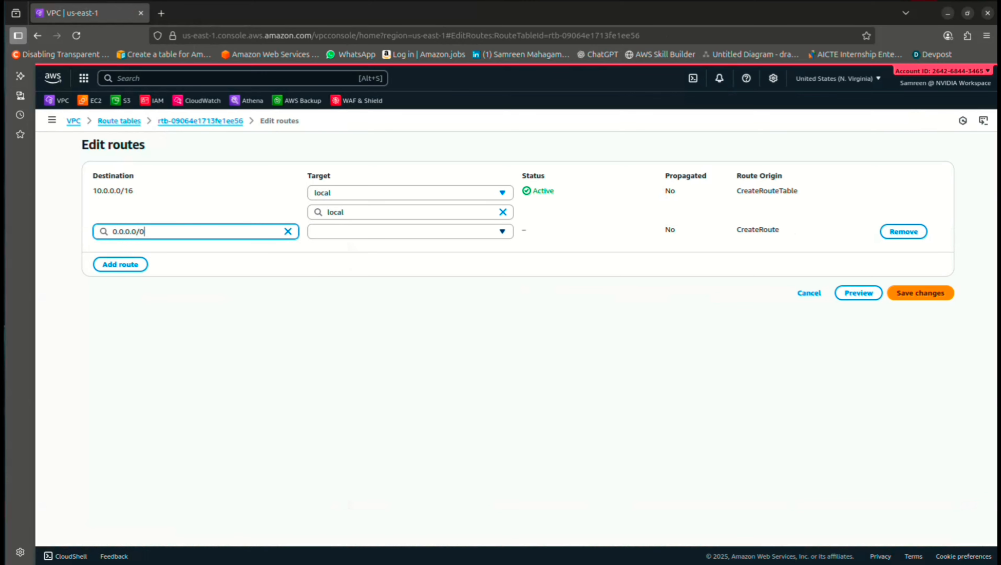
{"action": "left_click", "coordinate": [410, 232]}
{"action": "left_click", "coordinate": [344, 331]}
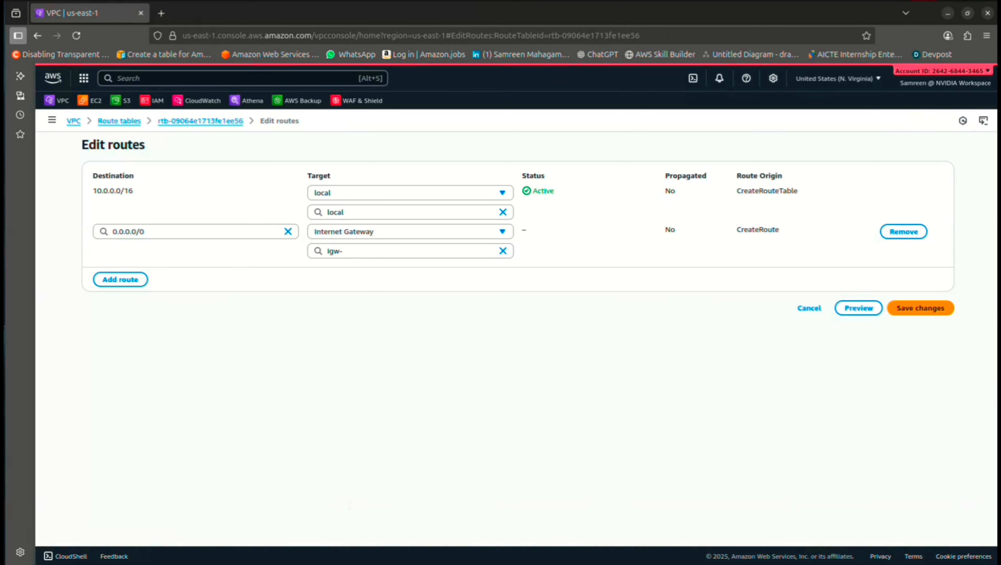
{"action": "left_click", "coordinate": [414, 284]}
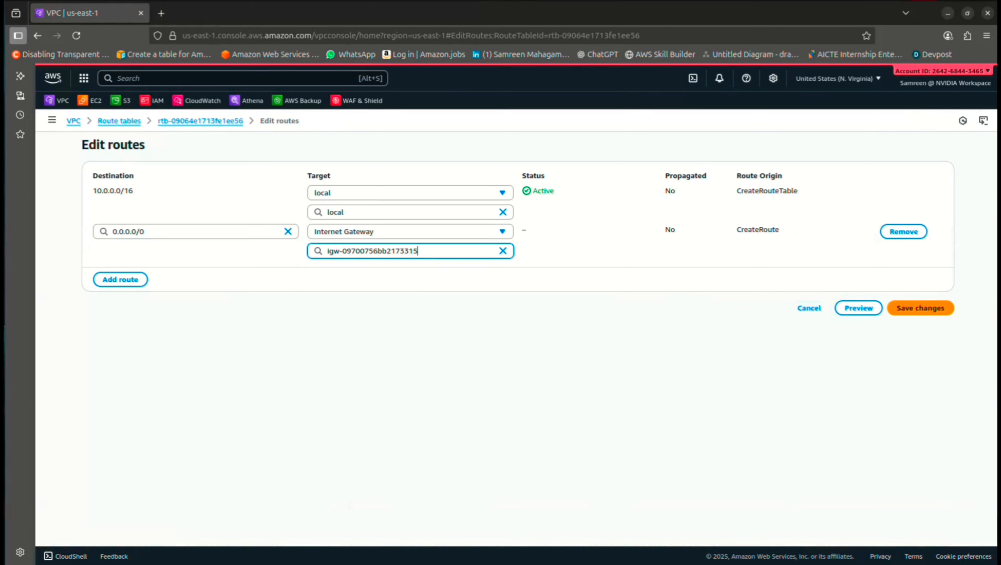
{"action": "left_click", "coordinate": [920, 308]}
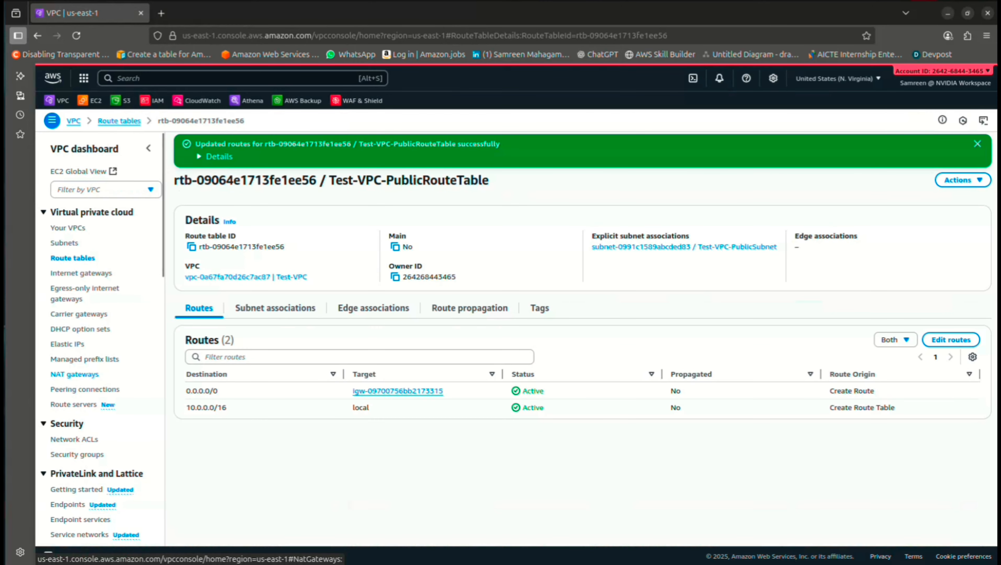
{"action": "left_click", "coordinate": [75, 374]}
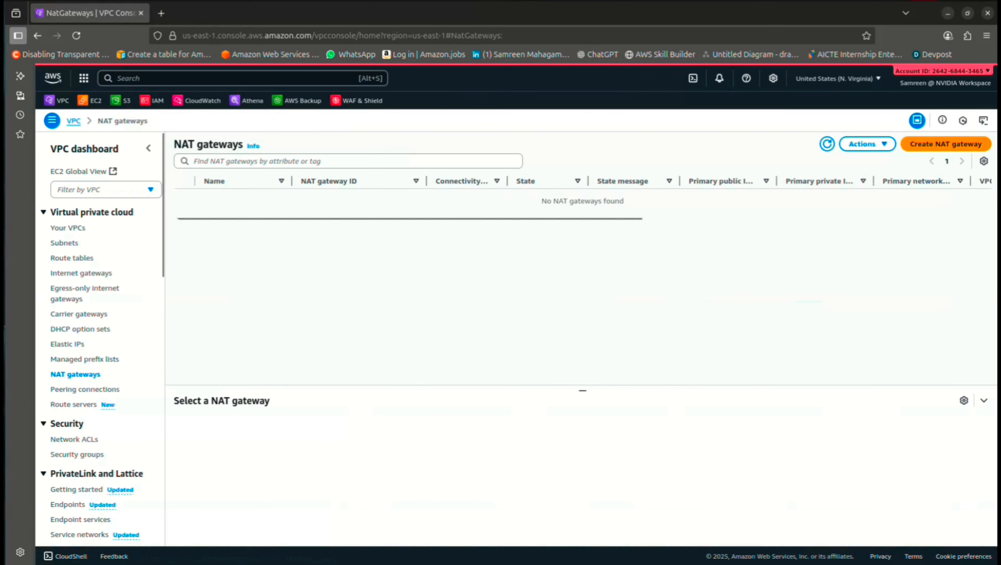
Create NAT gateway Test-VPC-NATGateway in Test-VPC-PublicSubnet with a newly allocated Elastic IP
{"action": "left_click", "coordinate": [946, 144]}
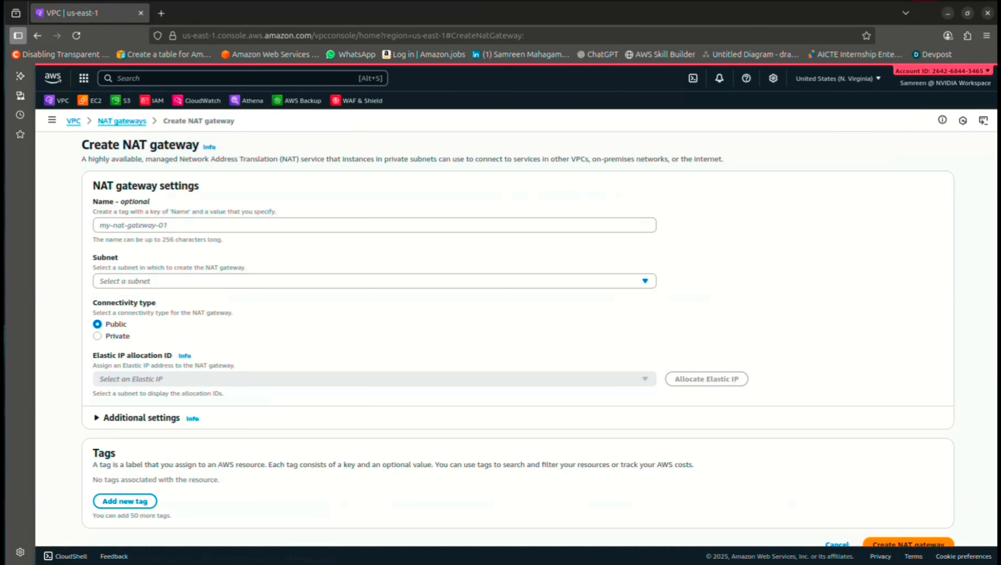
{"action": "left_click", "coordinate": [374, 226]}
{"action": "type", "text": "Test"}
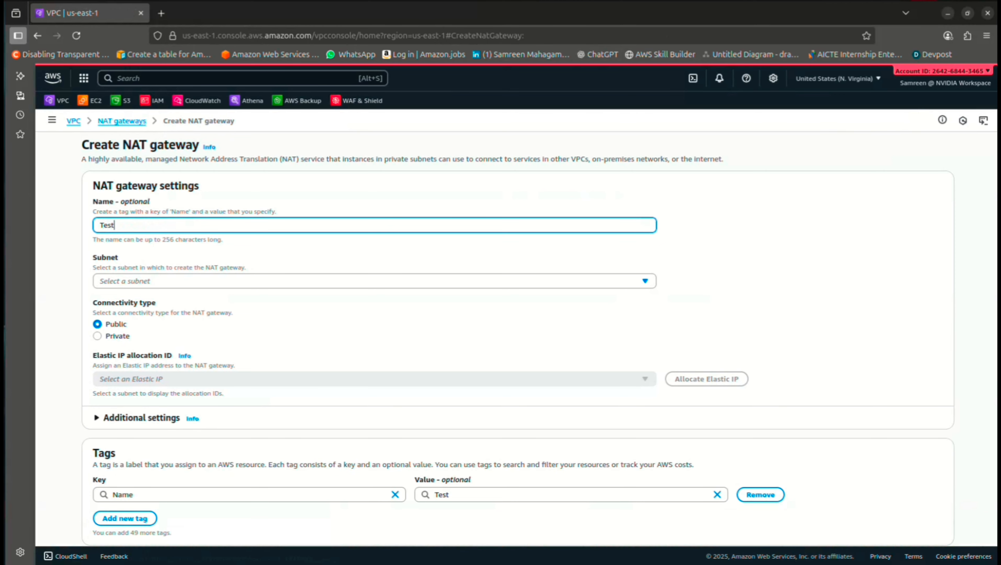
{"action": "type", "text": "-VPC-NATGateway"}
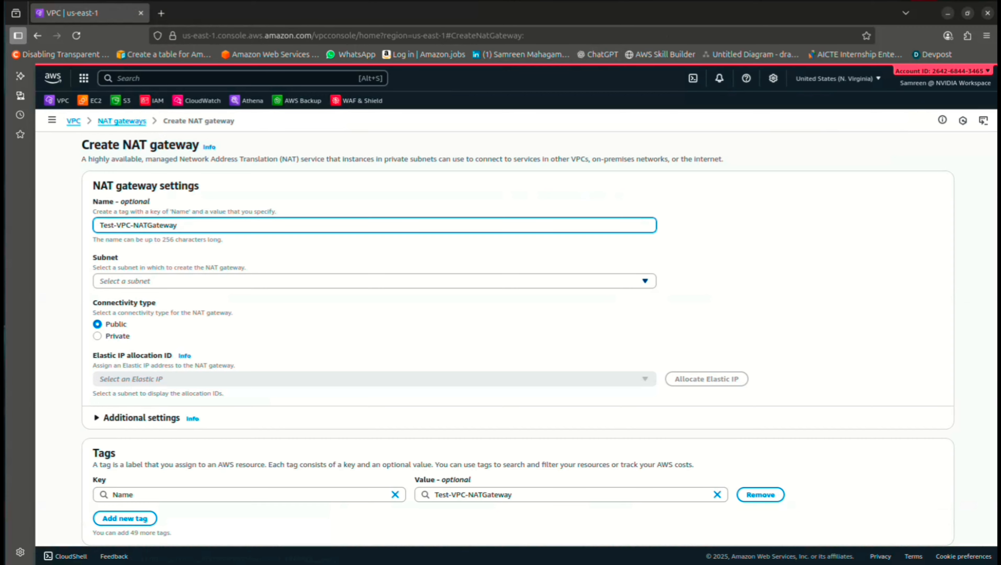
{"action": "left_click", "coordinate": [375, 281]}
{"action": "left_click", "coordinate": [317, 452]}
{"action": "scroll", "coordinate": [375, 396], "scroll_direction": "down", "scroll_amount": 3}
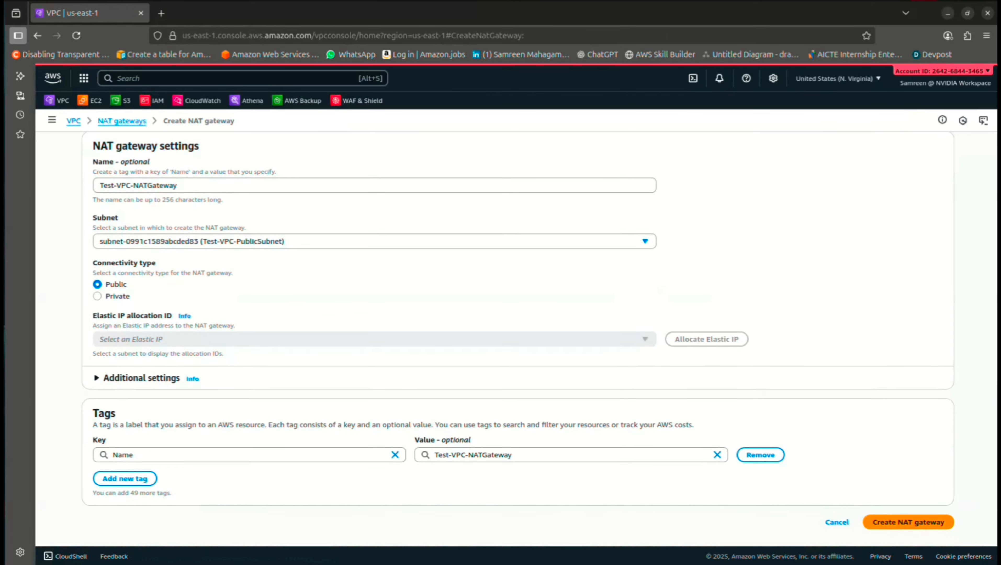
{"action": "left_click", "coordinate": [706, 339]}
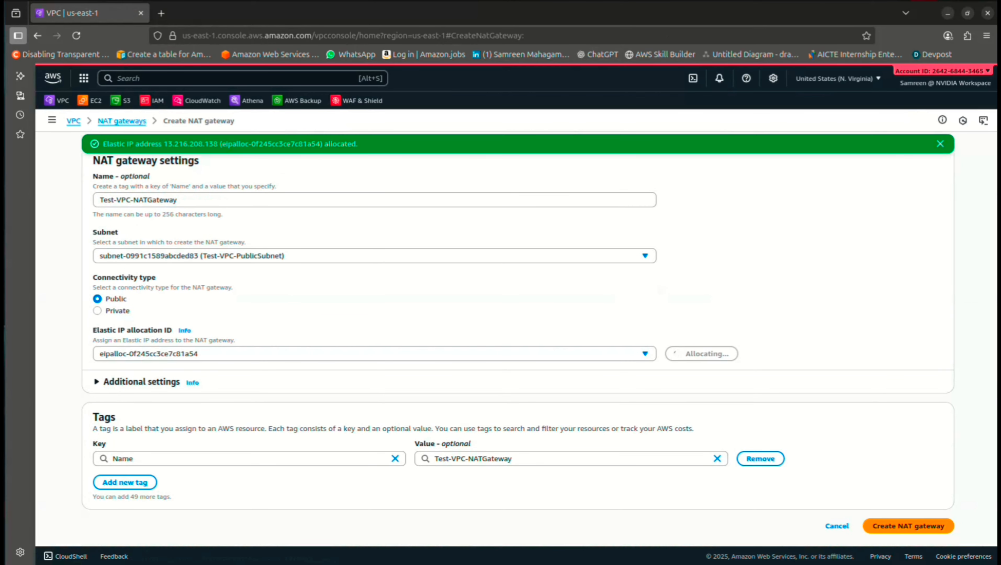
{"action": "left_click", "coordinate": [909, 526]}
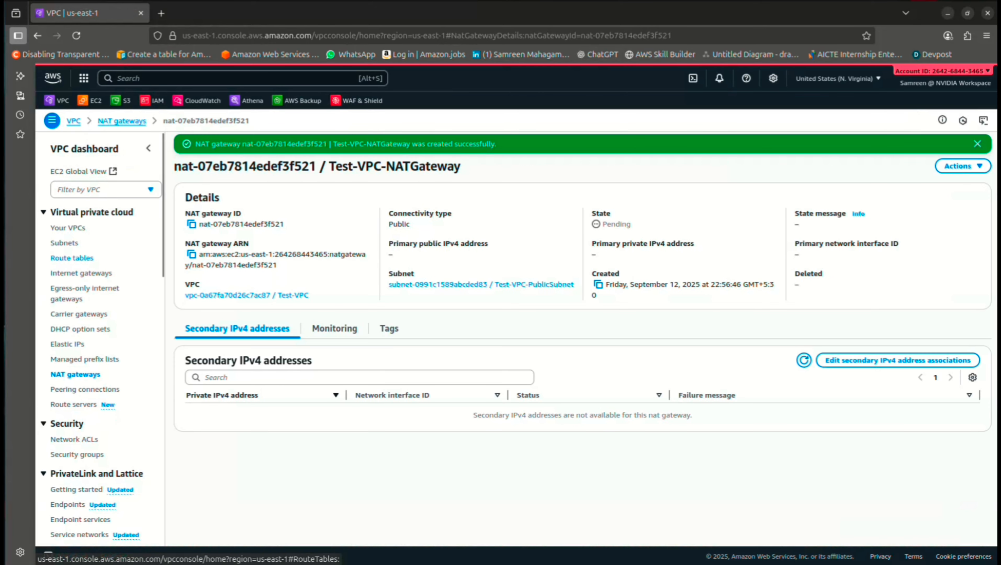
Create route table Test-VPC-PrivateRouteTable in Test-VPC
{"action": "left_click", "coordinate": [72, 258]}
{"action": "left_click", "coordinate": [949, 144]}
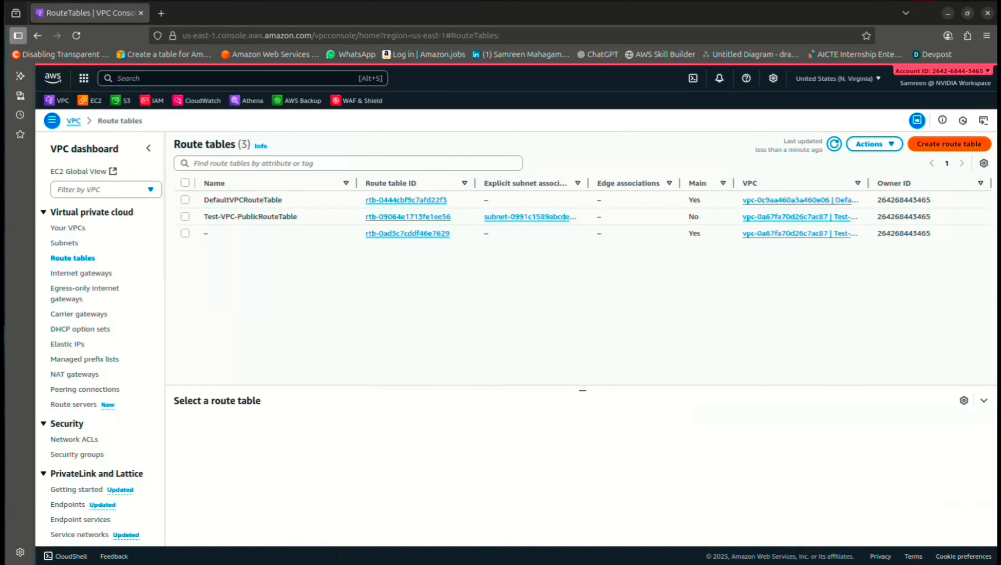
{"action": "type", "text": "Test-VPC-PublicRouteTable"}
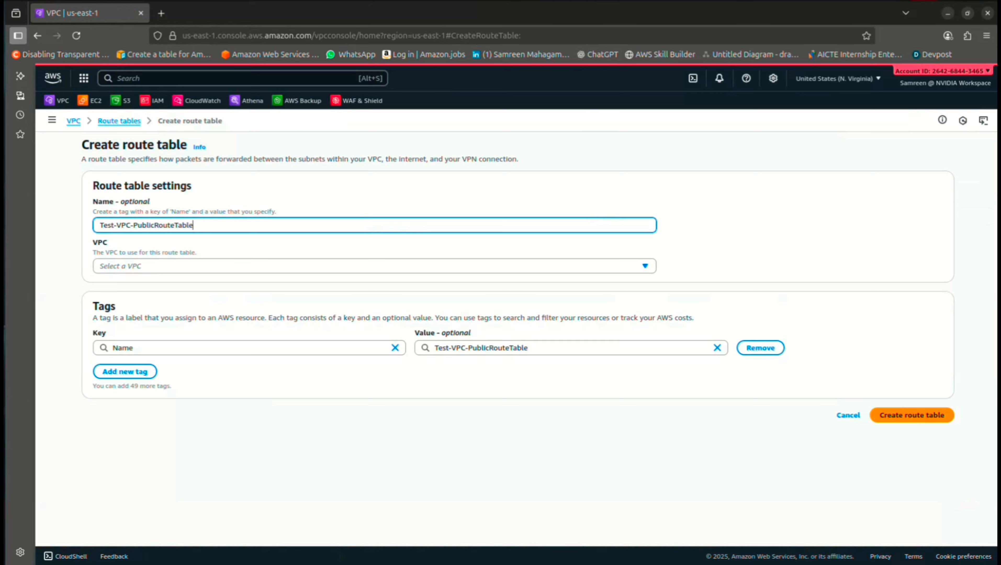
{"action": "key", "text": "BackSpace"}
{"action": "key", "text": "BackSpace"}
{"action": "key", "text": "BackSpace"}
{"action": "key", "text": "BackSpace"}
{"action": "key", "text": "BackSpace"}
{"action": "key", "text": "BackSpace"}
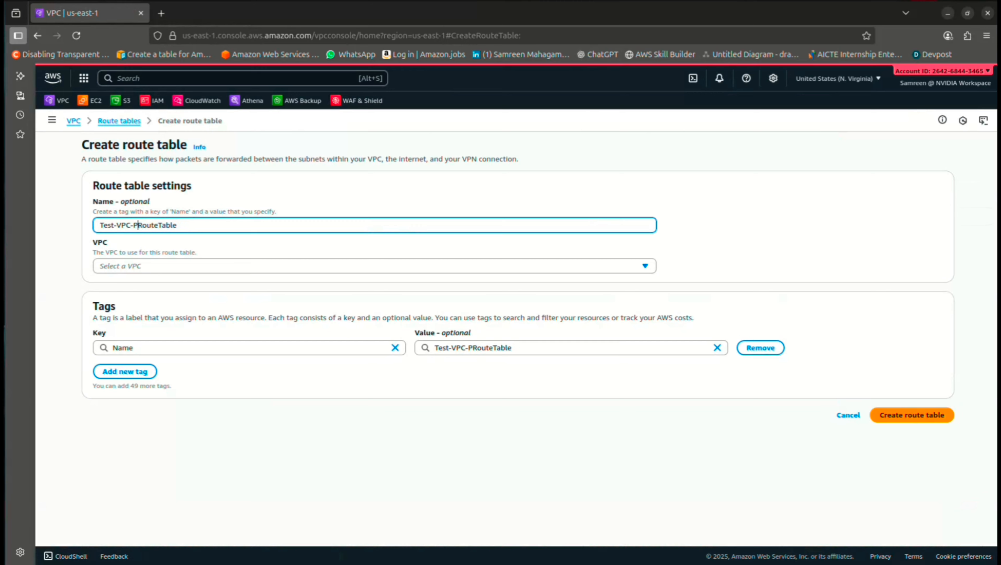
{"action": "type", "text": "Private"}
{"action": "left_click", "coordinate": [375, 266]}
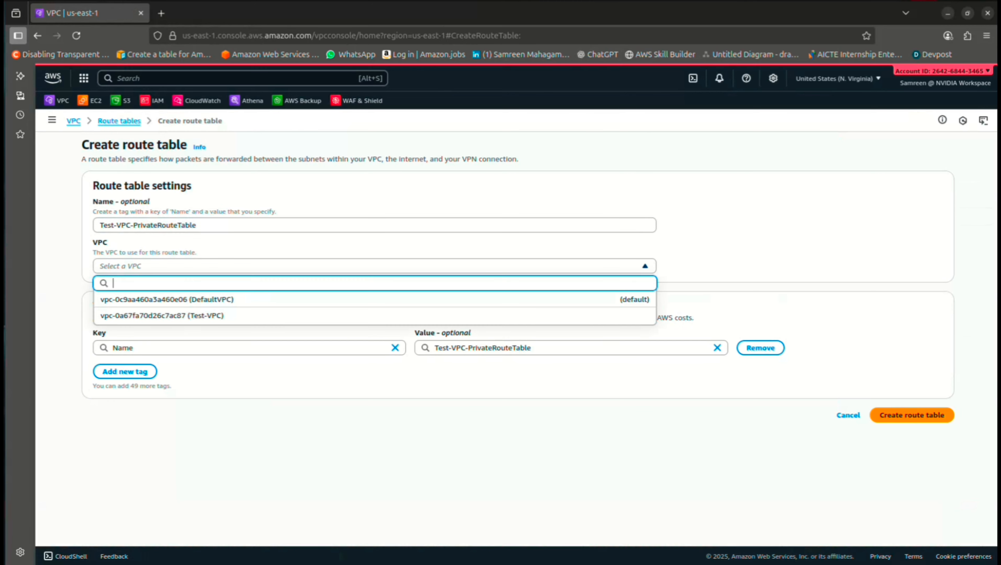
{"action": "left_click", "coordinate": [375, 316]}
{"action": "left_click", "coordinate": [912, 415]}
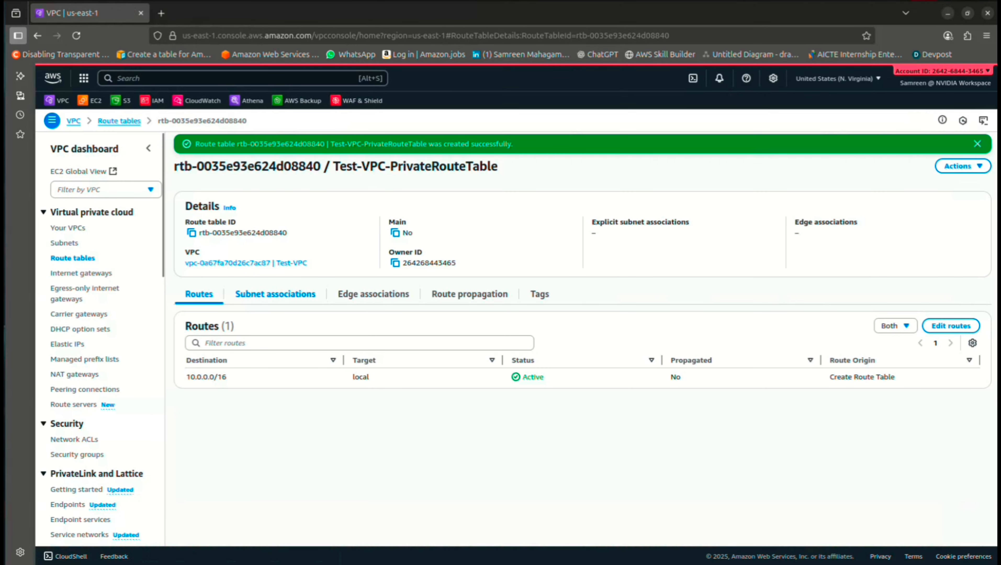
Associate Test-VPC-PrivateSubnet with Test-VPC-PrivateRouteTable
{"action": "left_click", "coordinate": [275, 294]}
{"action": "left_click", "coordinate": [926, 325]}
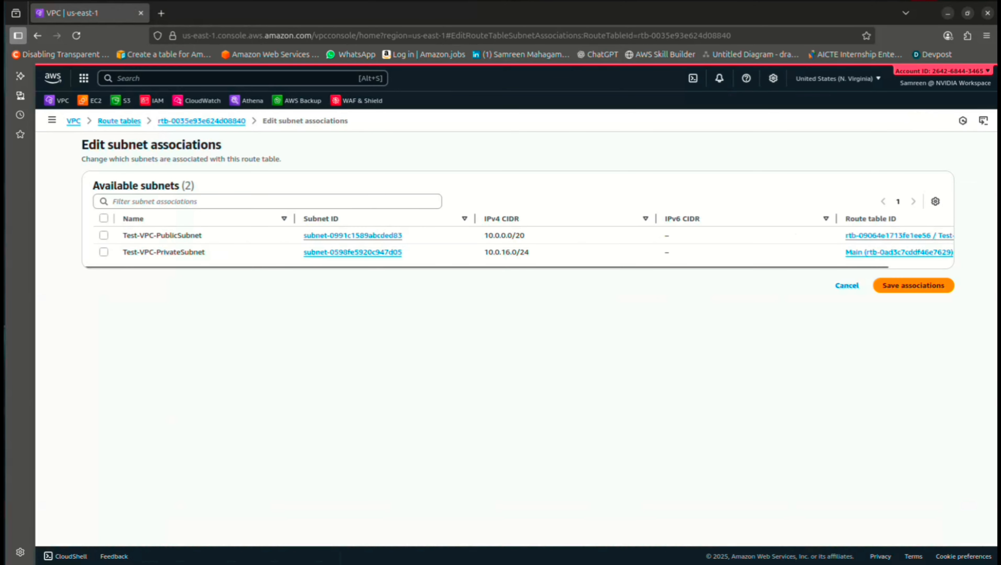
{"action": "left_click", "coordinate": [104, 253]}
{"action": "left_click", "coordinate": [913, 348]}
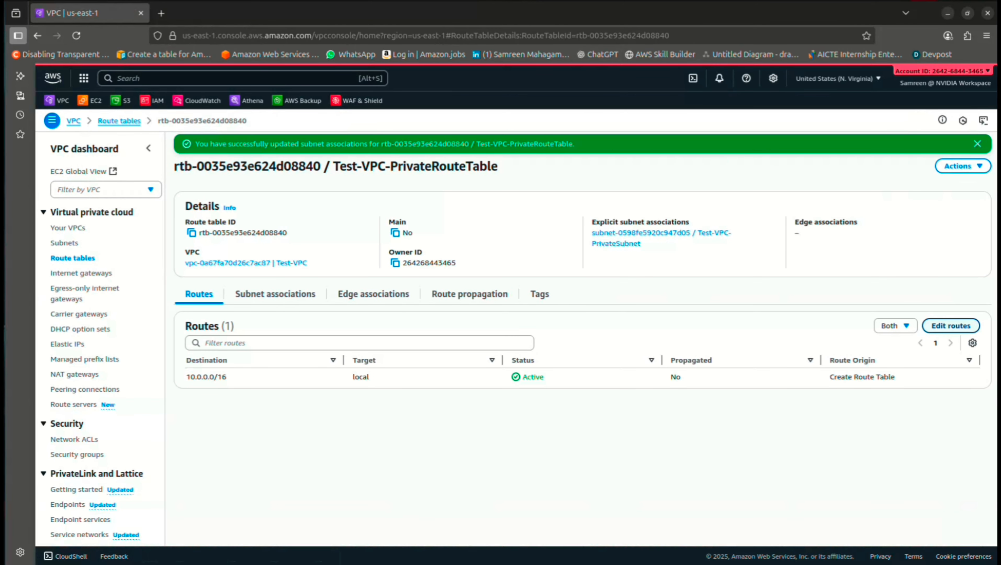
{"action": "left_click", "coordinate": [951, 326]}
Add a 0.0.0.0/0 route targeting Test-VPC-NATGateway to the private route table and save
{"action": "left_click", "coordinate": [120, 239]}
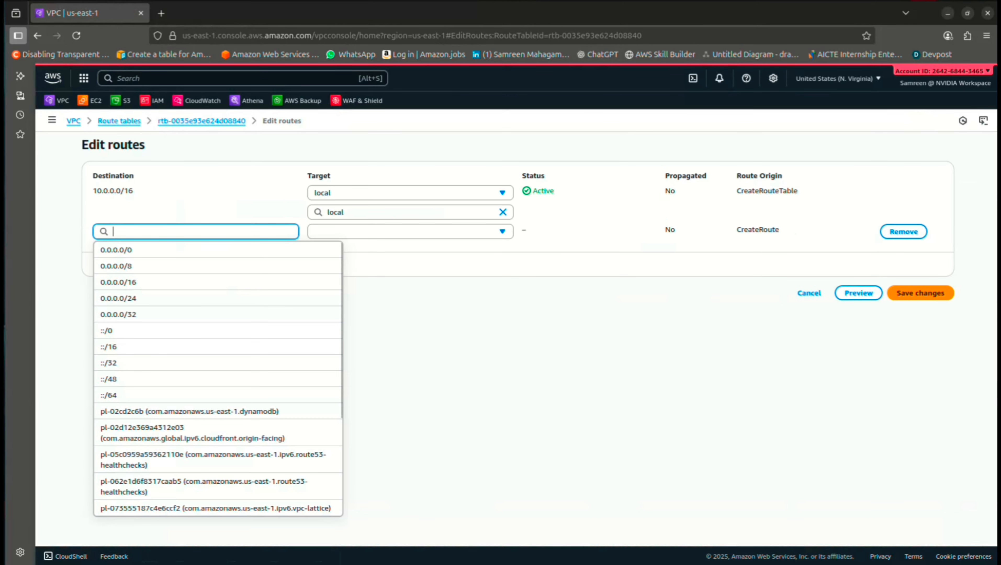
{"action": "key", "text": "Return"}
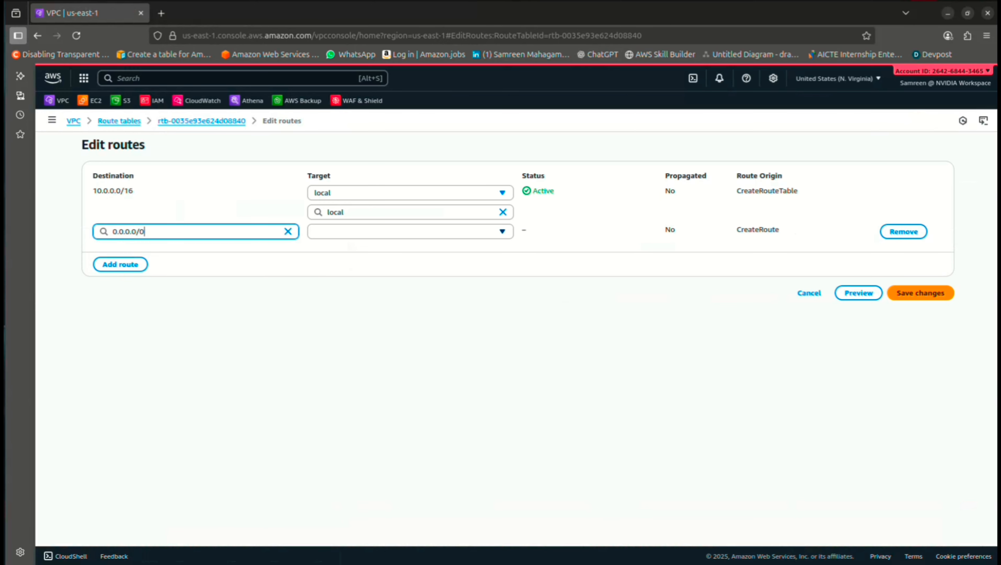
{"action": "left_click", "coordinate": [410, 231]}
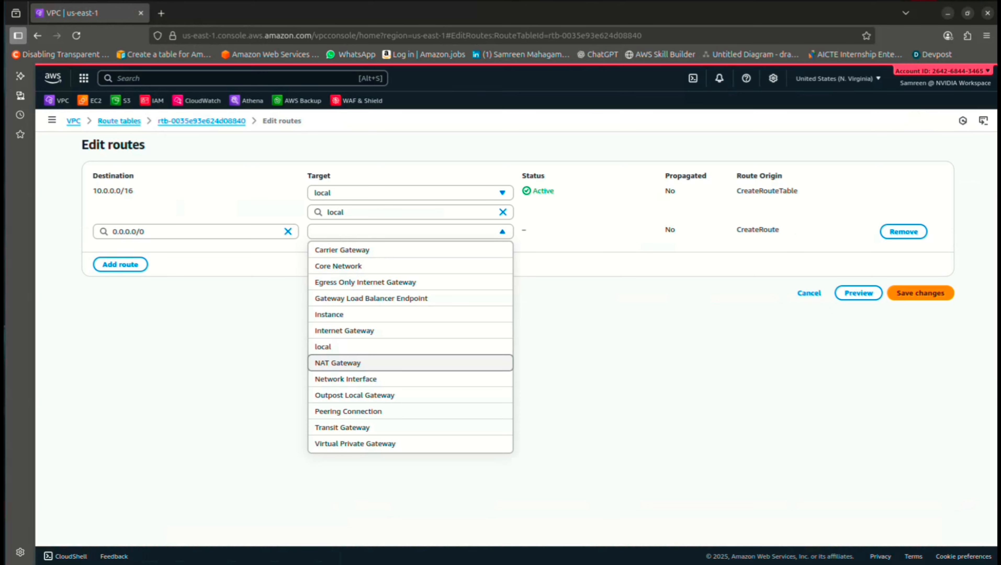
{"action": "left_click", "coordinate": [410, 363]}
{"action": "left_click", "coordinate": [410, 251]}
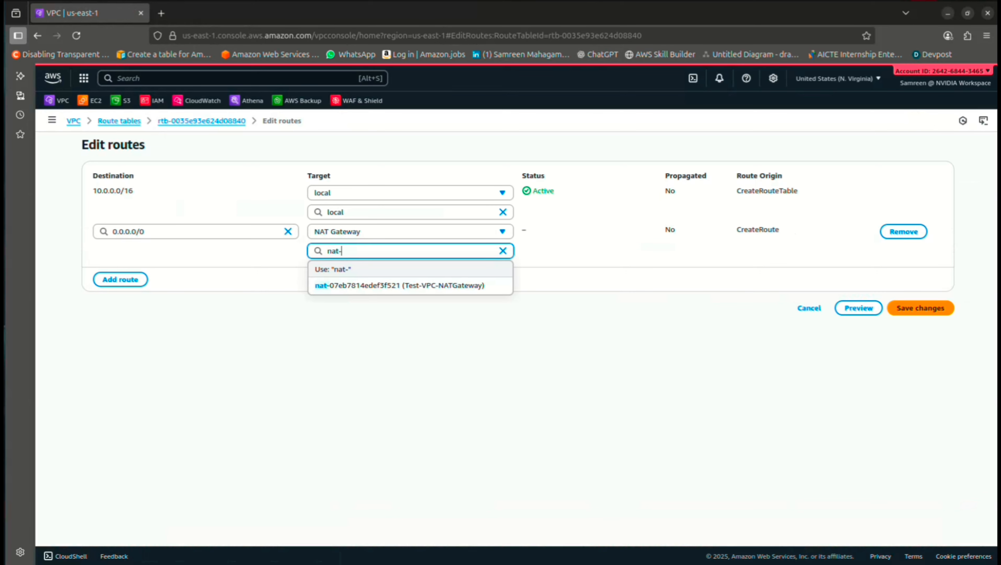
{"action": "key", "text": "Down"}
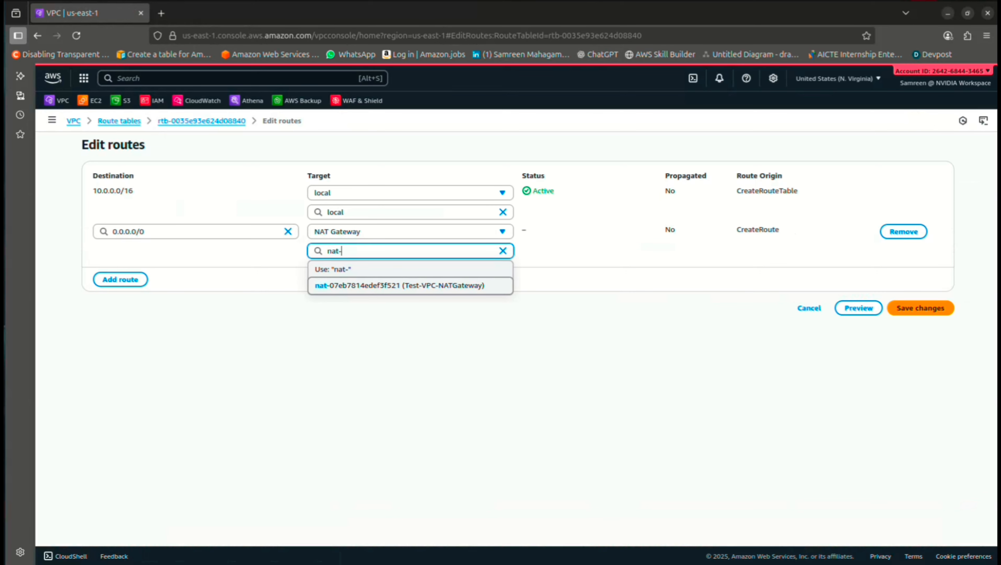
{"action": "key", "text": "Return"}
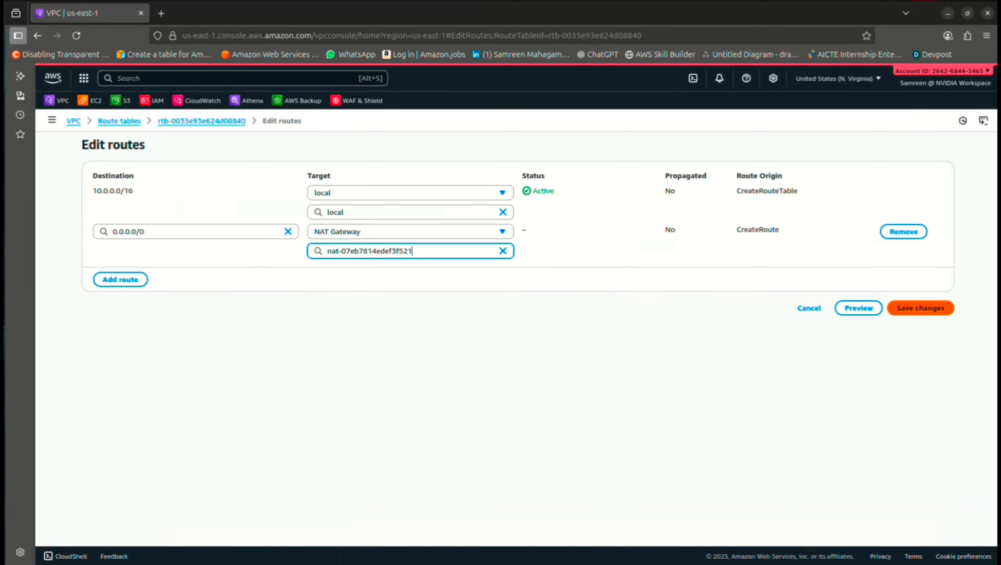
{"action": "left_click", "coordinate": [921, 308]}
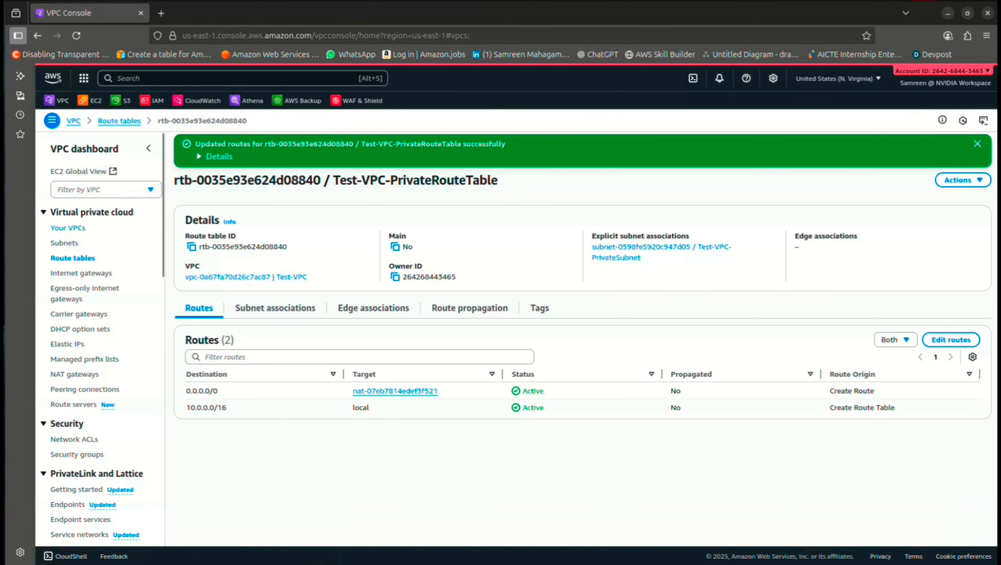
In a new EC2 tab, start an instance named Bastion-Host with no key pair
{"action": "right_click", "coordinate": [95, 103]}
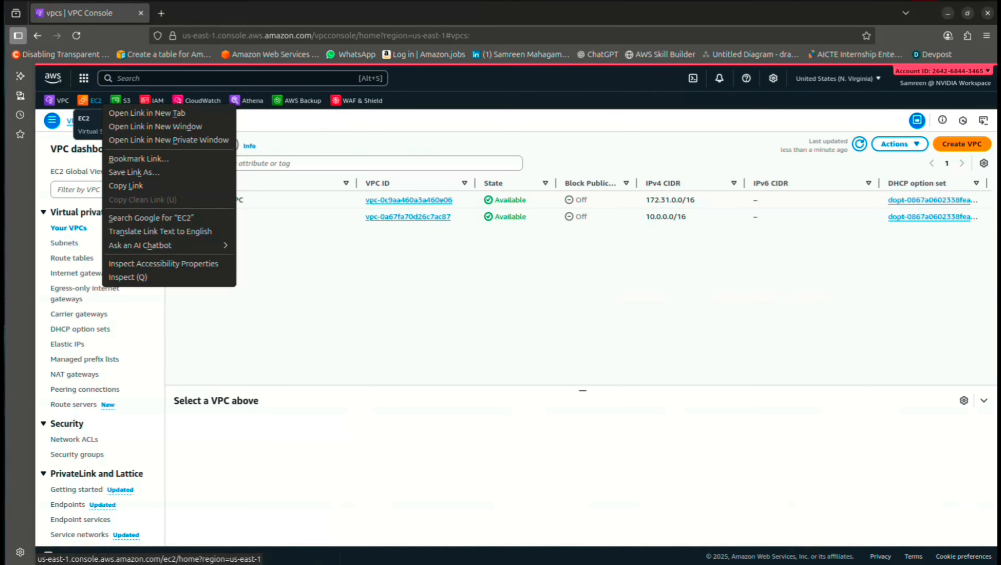
{"action": "left_click", "coordinate": [147, 113]}
{"action": "left_click", "coordinate": [206, 13]}
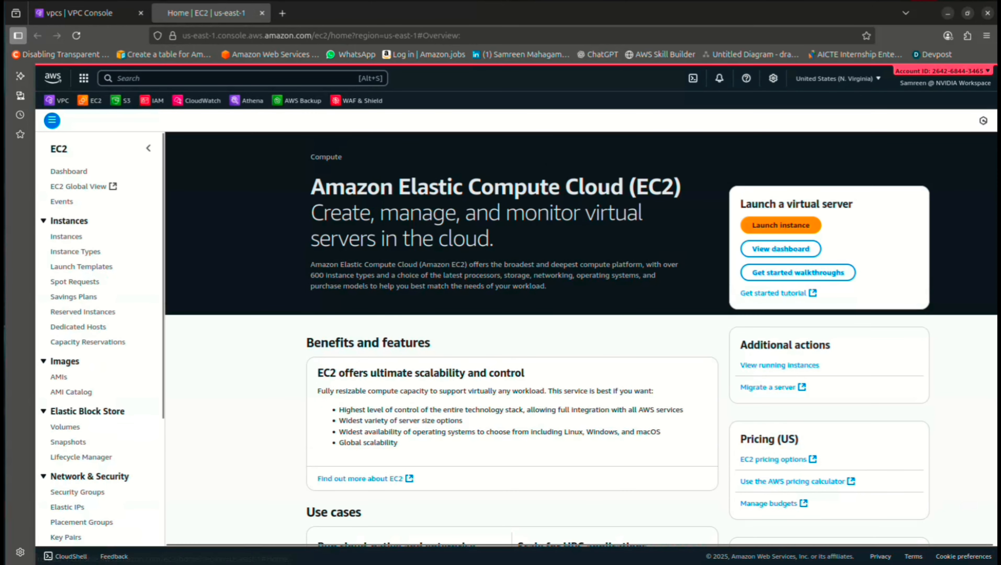
{"action": "left_click", "coordinate": [780, 224]}
{"action": "type", "text": "Bas"}
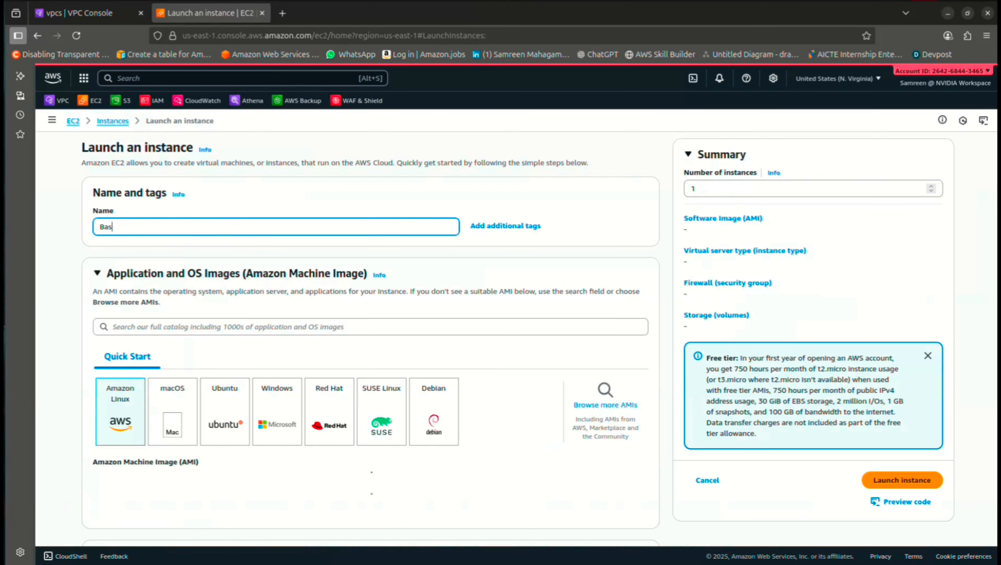
{"action": "type", "text": "tion"}
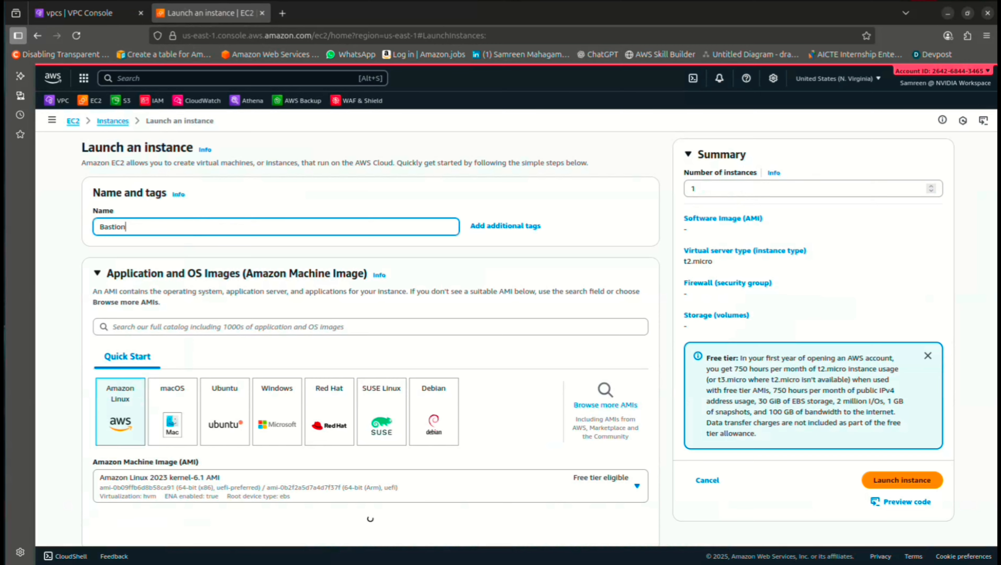
{"action": "type", "text": "-Host"}
{"action": "left_click_drag", "start_coordinate": [145, 227], "coordinate": [99, 226]}
{"action": "key", "text": "ctrl+c"}
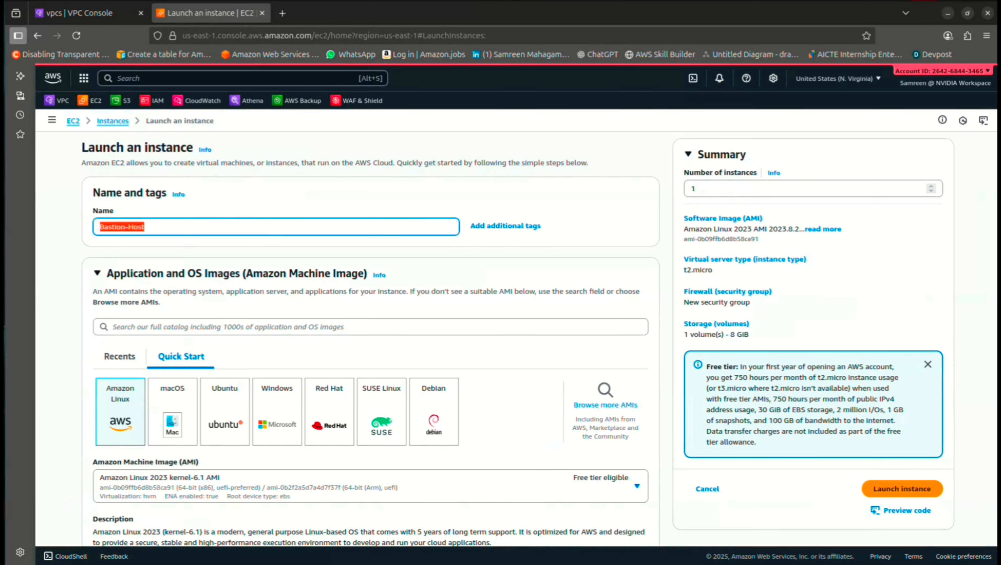
{"action": "scroll", "coordinate": [371, 341], "scroll_direction": "down", "scroll_amount": 1}
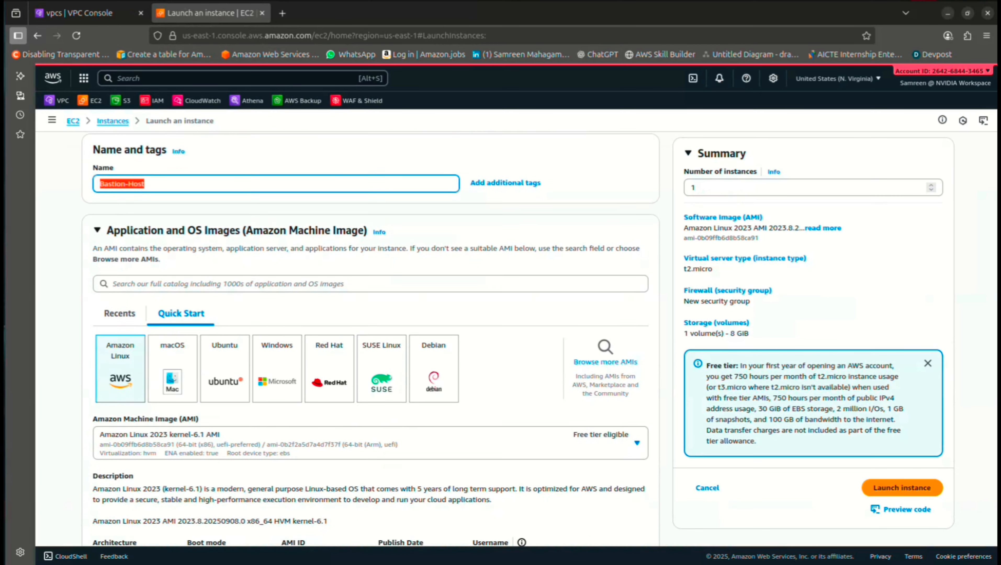
{"action": "scroll", "coordinate": [371, 339], "scroll_direction": "down", "scroll_amount": 8}
{"action": "left_click", "coordinate": [274, 394]}
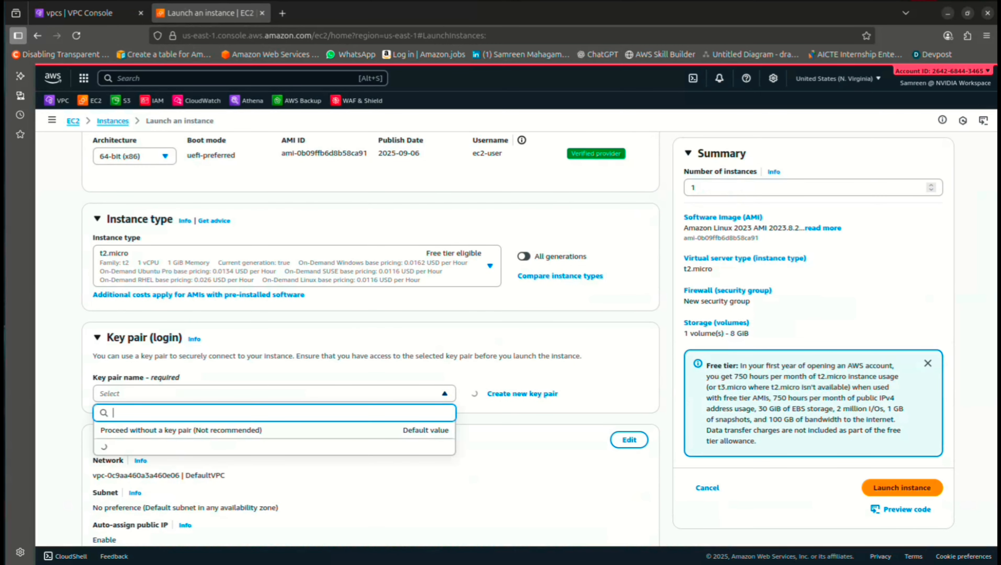
{"action": "left_click", "coordinate": [273, 430]}
{"action": "scroll", "coordinate": [370, 340], "scroll_direction": "down", "scroll_amount": 6}
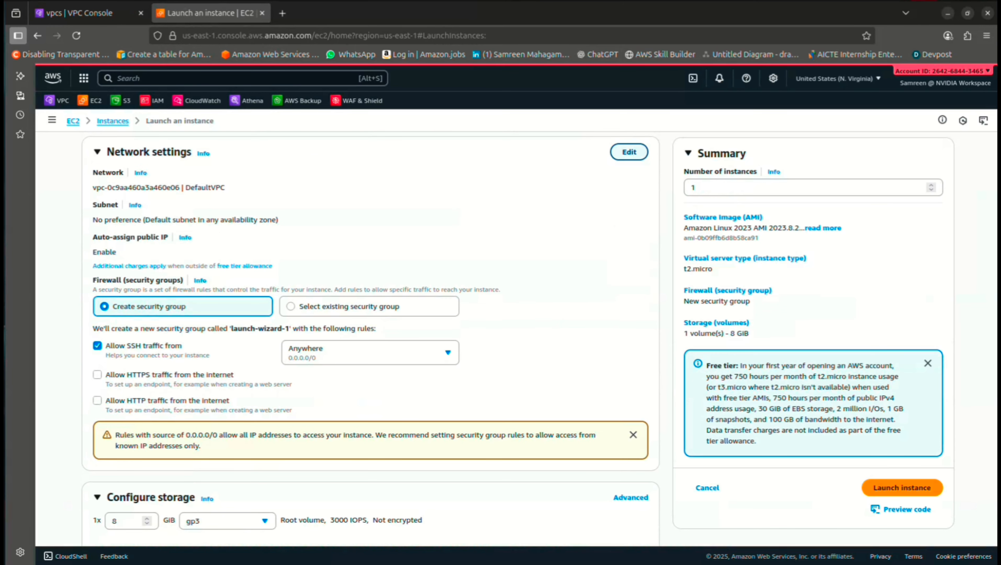
Set the instance network to Test-VPC and Test-VPC-PublicSubnet
{"action": "left_click", "coordinate": [629, 152]}
{"action": "left_click", "coordinate": [274, 194]}
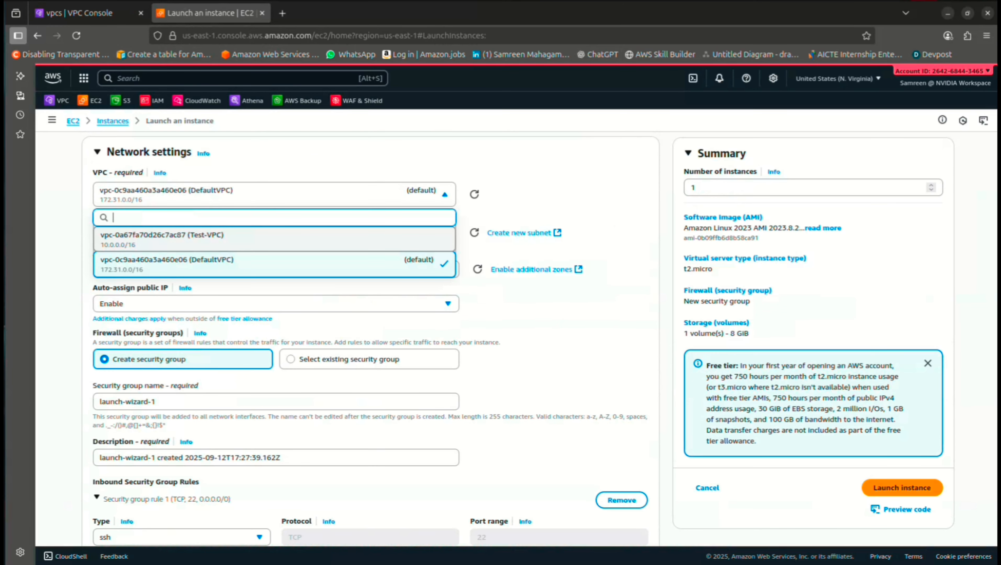
{"action": "left_click", "coordinate": [273, 239]}
{"action": "left_click", "coordinate": [274, 241]}
{"action": "left_click", "coordinate": [274, 328]}
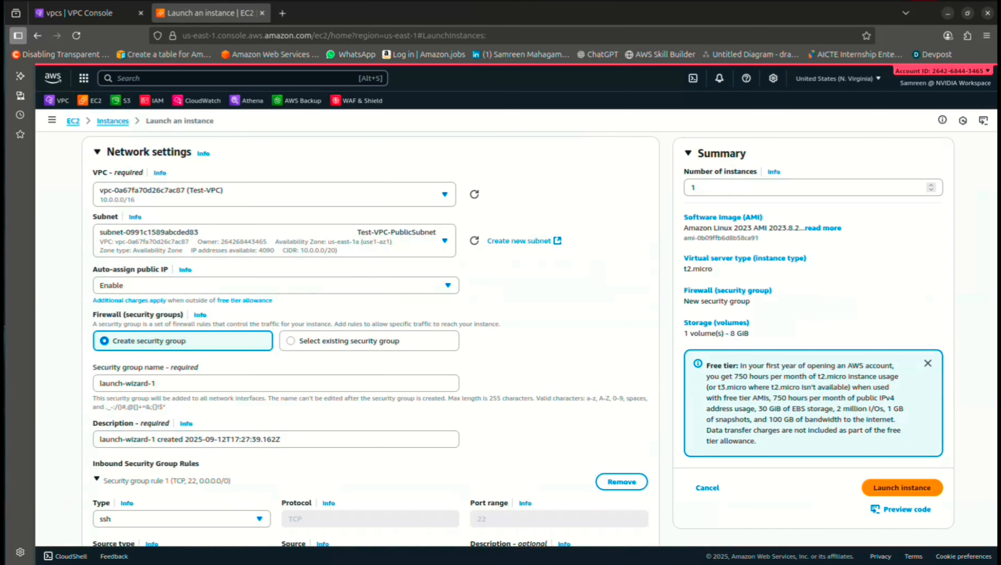
{"action": "scroll", "coordinate": [356, 336], "scroll_direction": "down", "scroll_amount": 2}
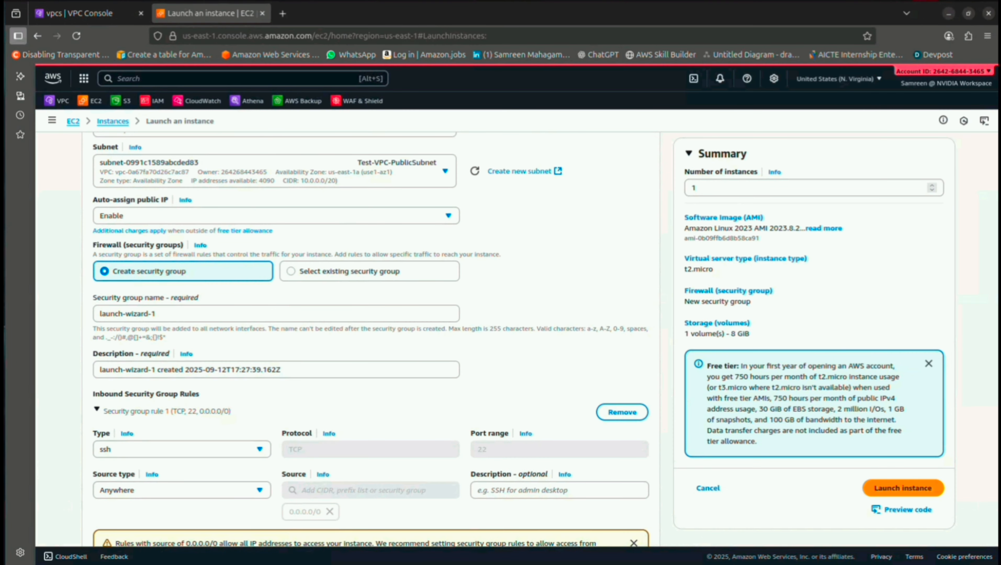
Name the new security group Bastion-Host-SG, with matching description, and launch the instance
{"action": "left_click", "coordinate": [274, 313]}
{"action": "key", "text": "ctrl+a"}
{"action": "key", "text": "ctrl+v"}
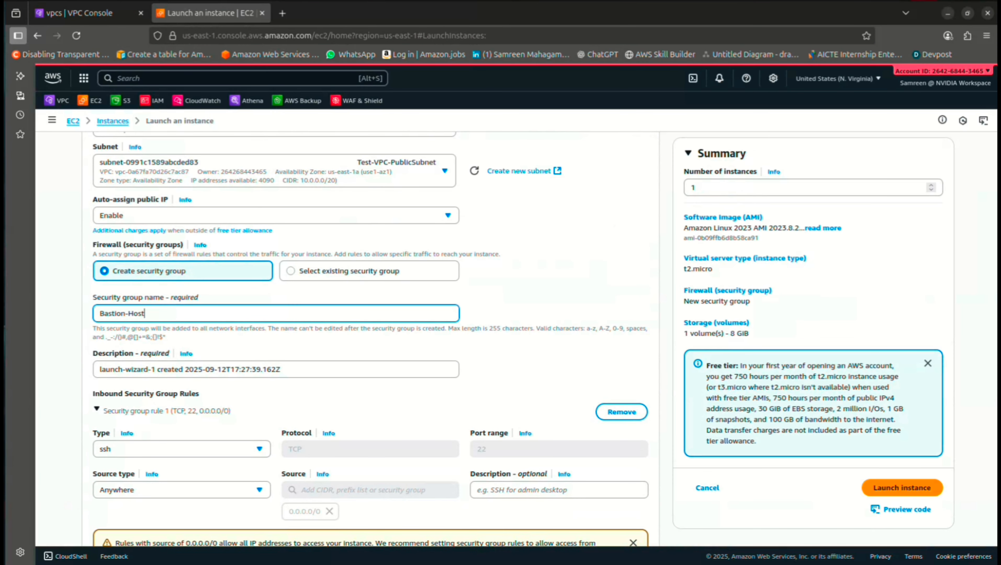
{"action": "key", "text": "ctrl+a"}
{"action": "key", "text": "ctrl+c"}
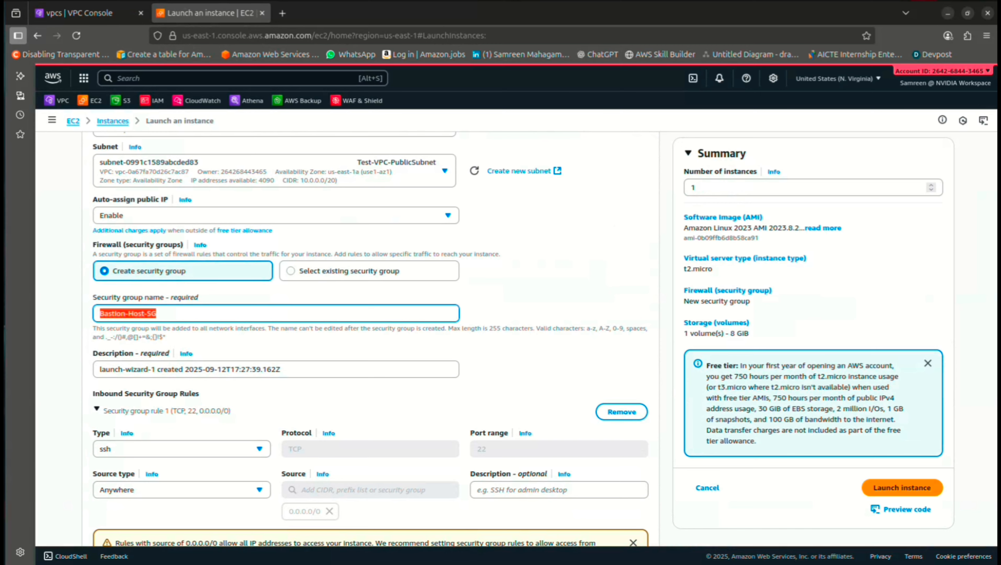
{"action": "key", "text": "Tab"}
{"action": "key", "text": "ctrl+v"}
{"action": "scroll", "coordinate": [371, 339], "scroll_direction": "down", "scroll_amount": 5}
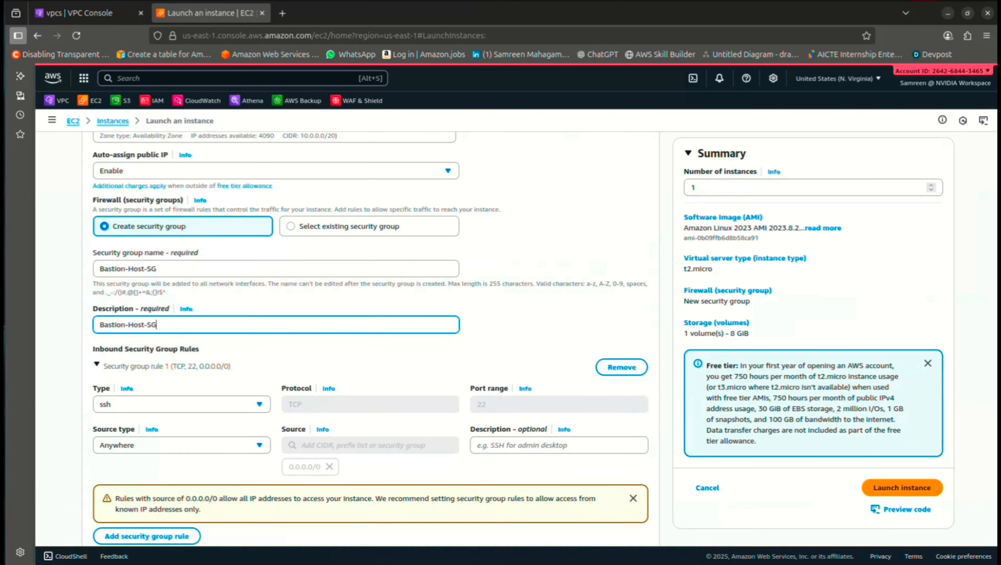
{"action": "scroll", "coordinate": [371, 339], "scroll_direction": "down", "scroll_amount": 3}
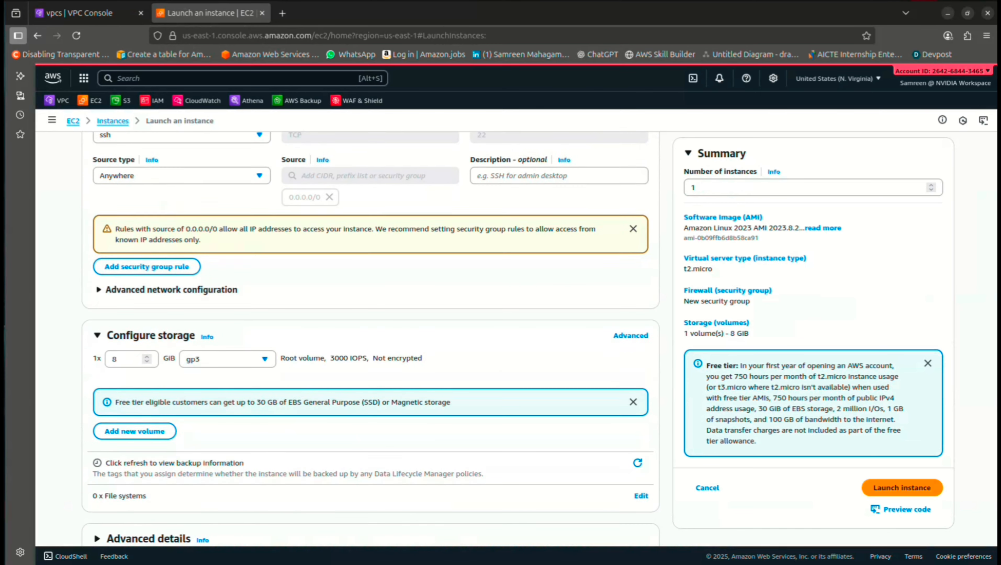
{"action": "left_click", "coordinate": [902, 483]}
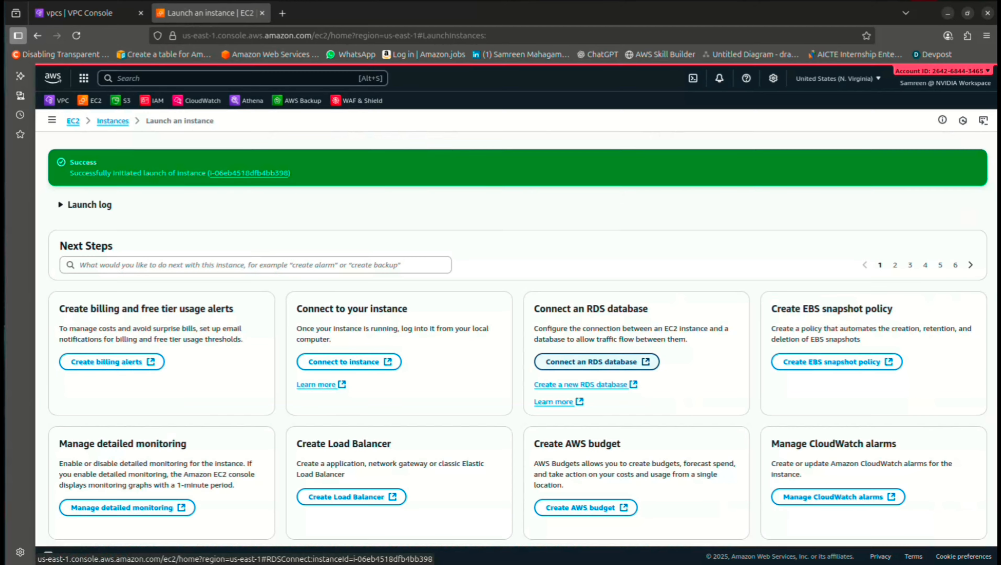
Connect to Bastion-Host through EC2 Instance Connect as ec2-user
{"action": "left_click", "coordinate": [113, 120]}
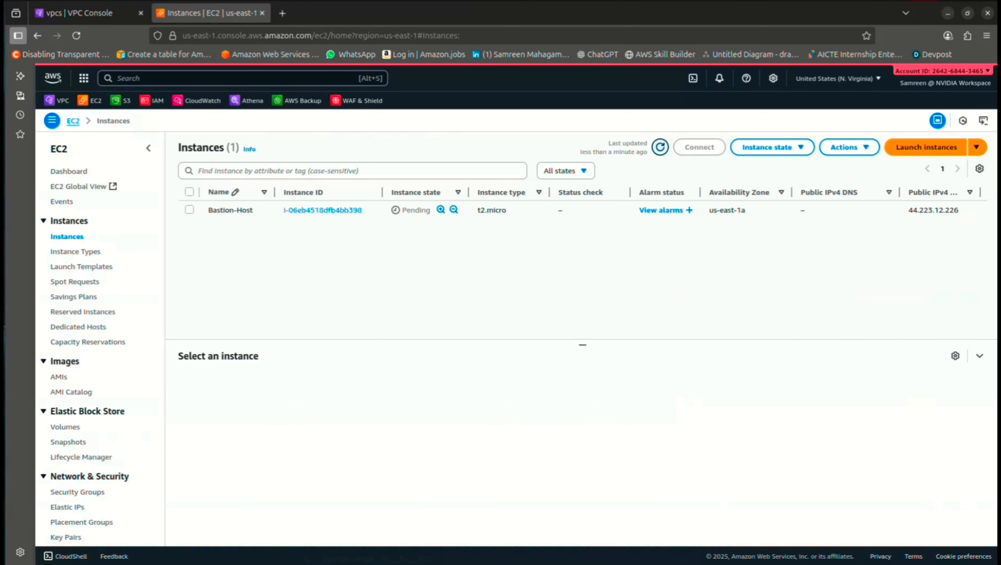
{"action": "left_click", "coordinate": [189, 210]}
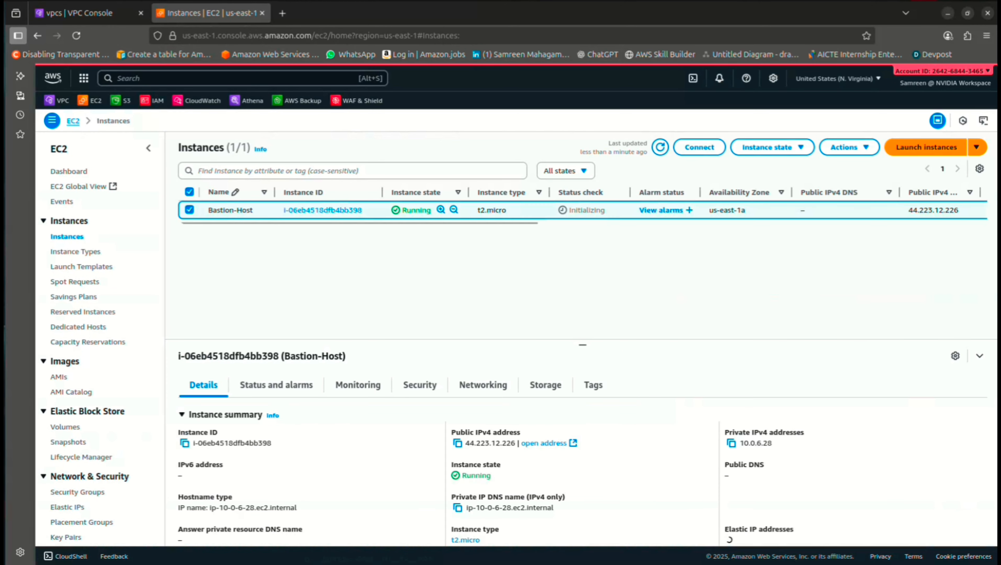
{"action": "left_click", "coordinate": [699, 146]}
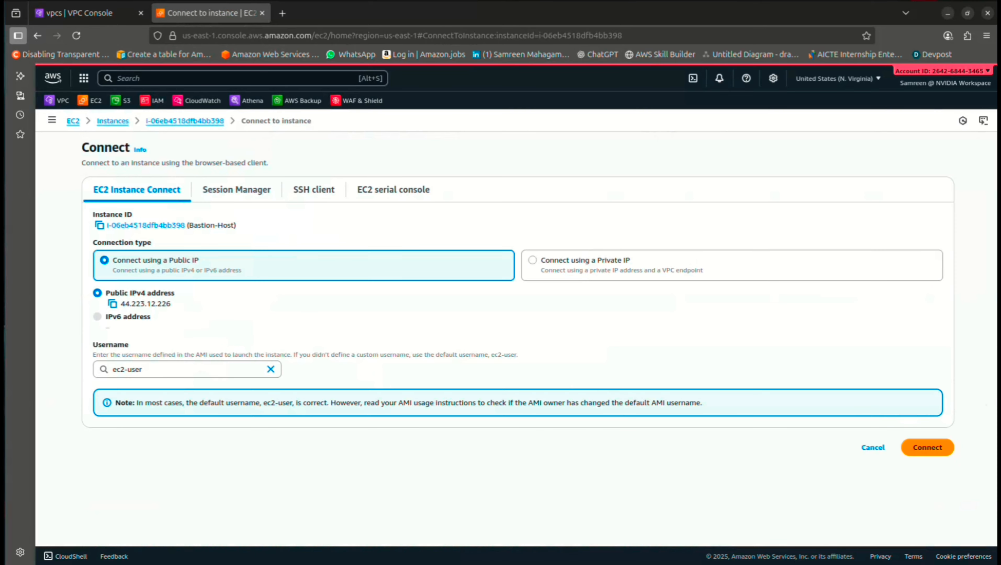
{"action": "left_click", "coordinate": [927, 447]}
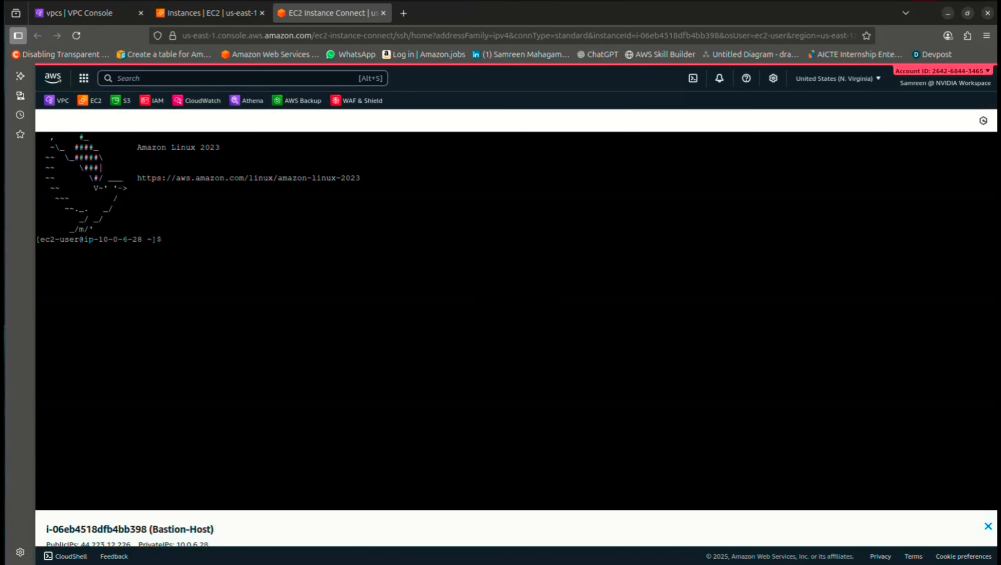
Switch to a root shell with sudo -i
{"action": "type", "text": "Sudo -i"}
{"action": "key", "text": "Return"}
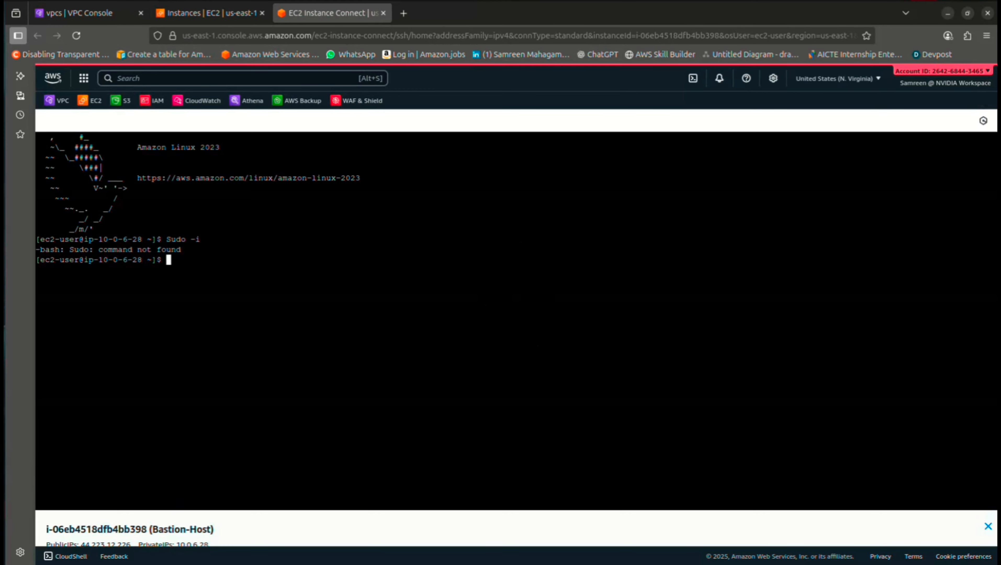
{"action": "type", "text": "sudo -i"}
{"action": "key", "text": "Return"}
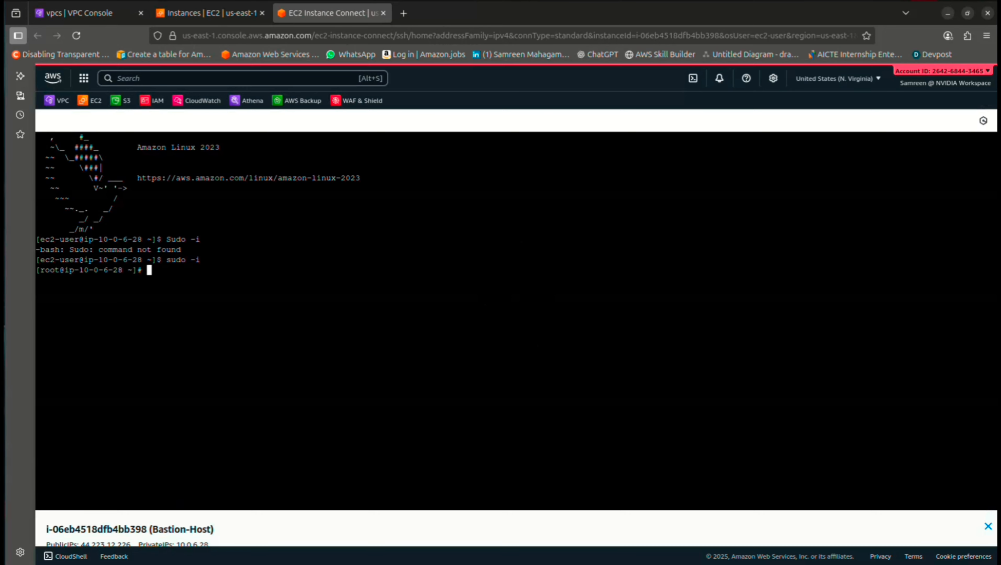
Ping google.com to confirm internet access, then return to the EC2 instances tab
{"action": "type", "text": "ping google.com"}
{"action": "key", "text": "Return"}
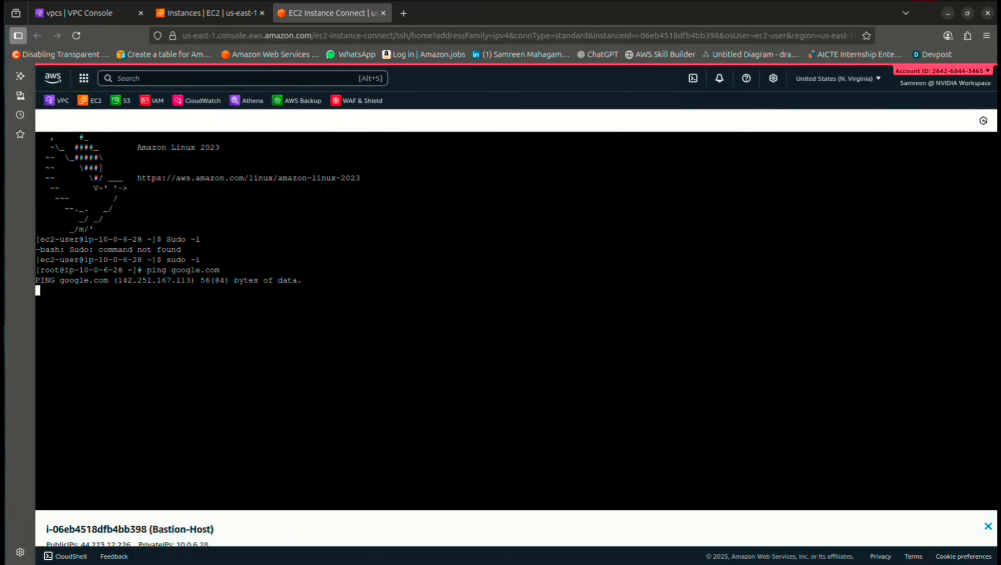
{"action": "key", "text": "ctrl+c"}
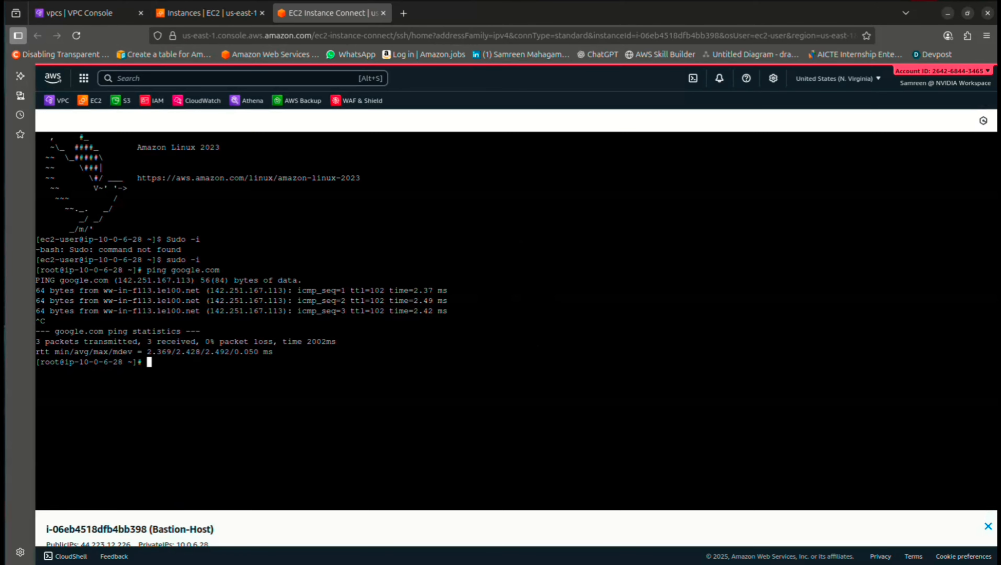
{"action": "left_click", "coordinate": [209, 12]}
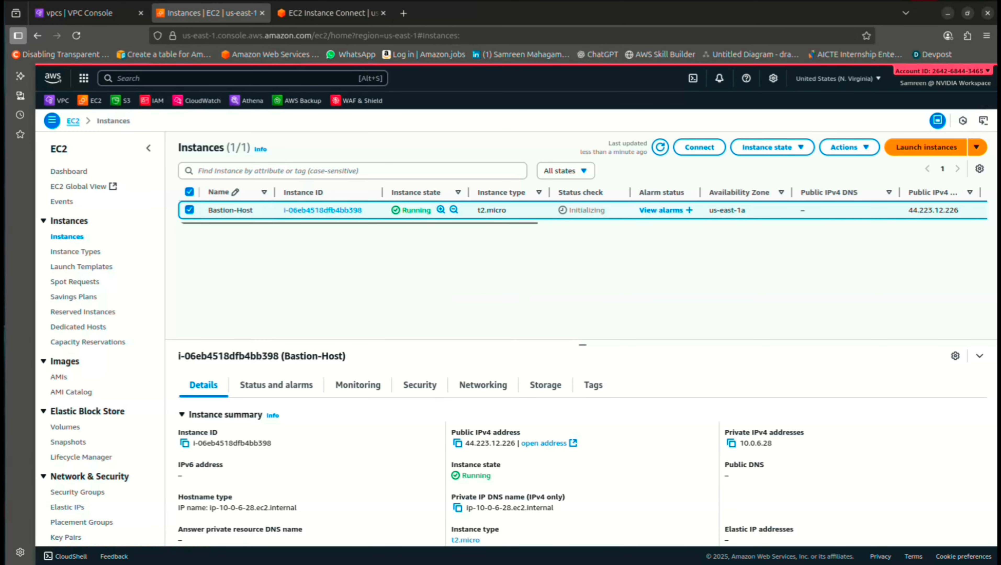
Start a new instance named Private-Host and create and download the key pair New
{"action": "left_click", "coordinate": [927, 147]}
{"action": "type", "text": "Private-"}
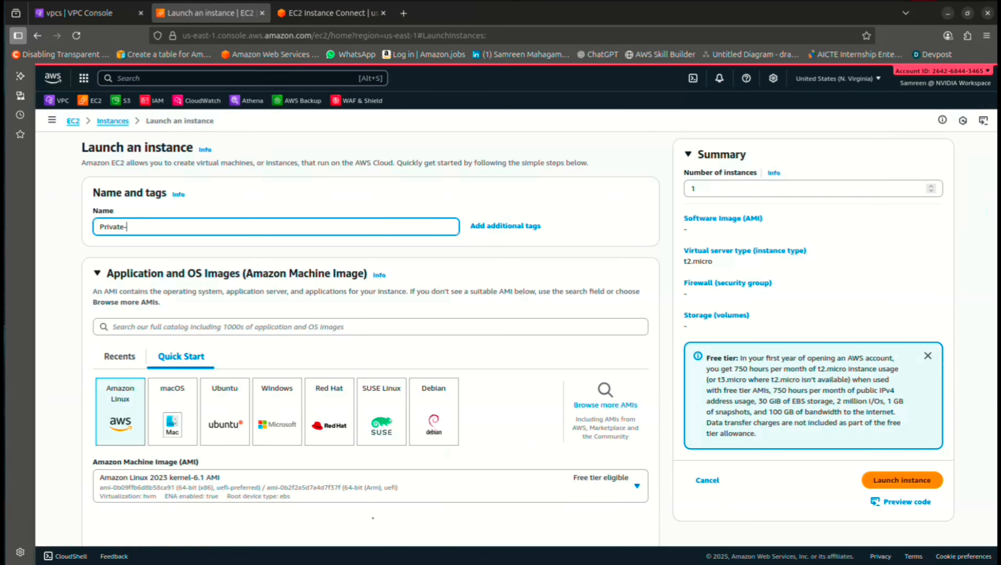
{"action": "type", "text": "Host"}
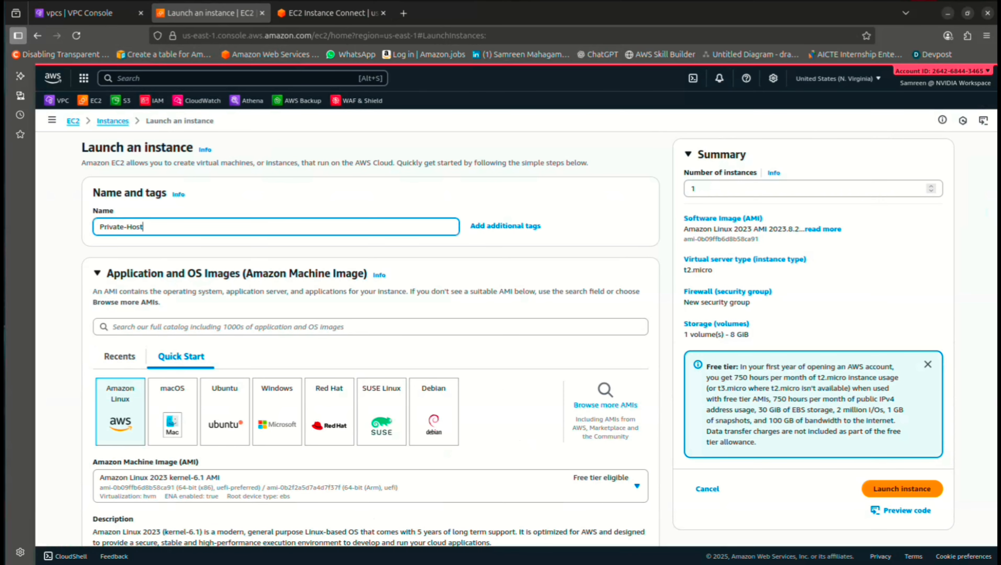
{"action": "key", "text": "ctrl+a"}
{"action": "scroll", "coordinate": [371, 338], "scroll_direction": "down", "scroll_amount": 10}
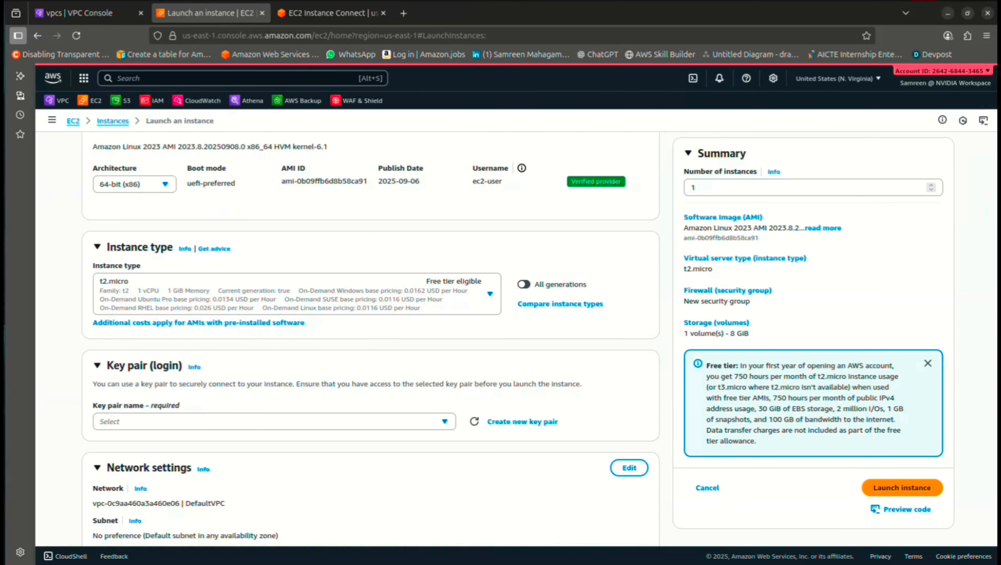
{"action": "scroll", "coordinate": [370, 340], "scroll_direction": "down", "scroll_amount": 4}
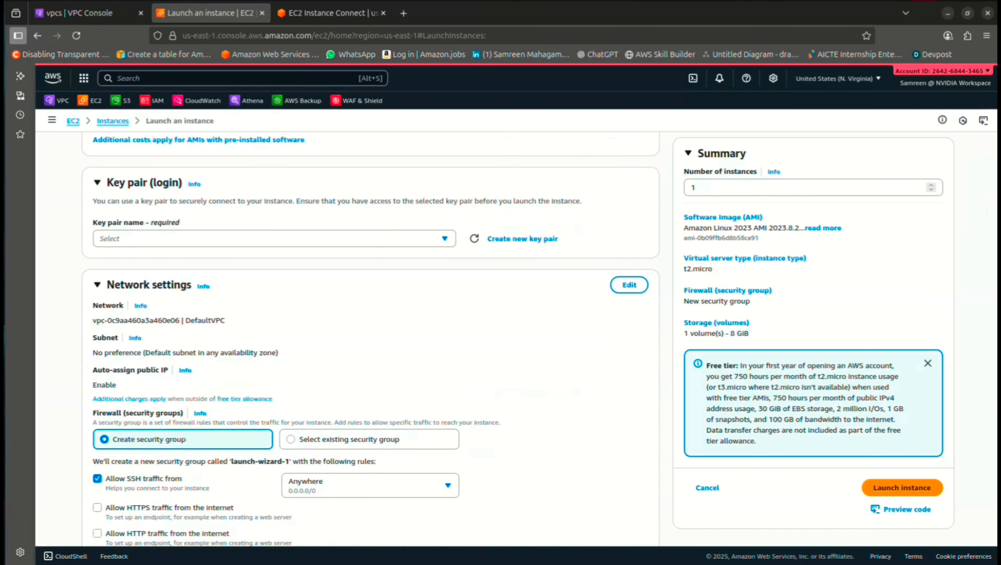
{"action": "left_click", "coordinate": [523, 238]}
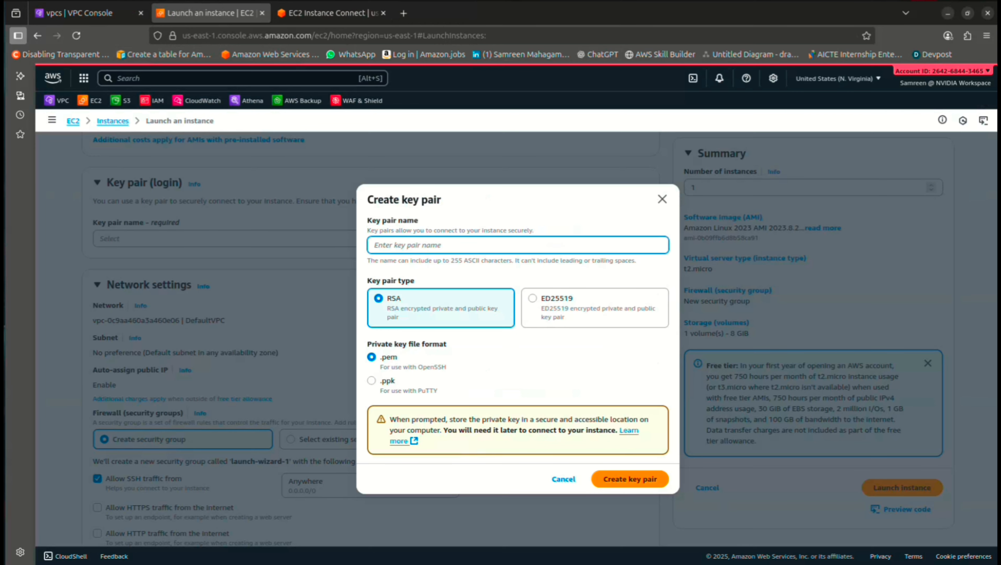
{"action": "type", "text": "New"}
{"action": "left_click", "coordinate": [630, 480]}
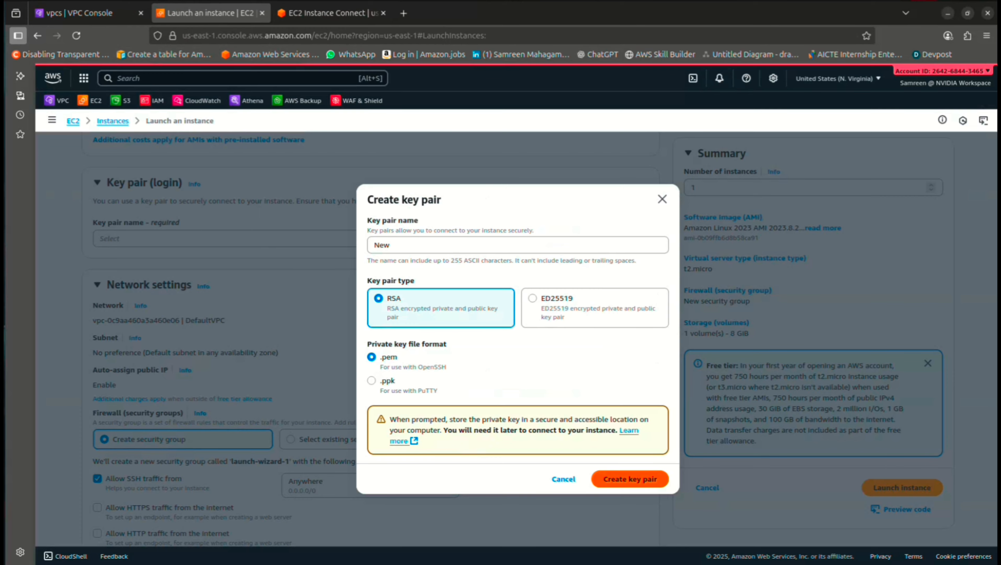
Place the instance in Test-VPC with a new security group Private-Host-SG and its description
{"action": "scroll", "coordinate": [371, 340], "scroll_direction": "down", "scroll_amount": 3}
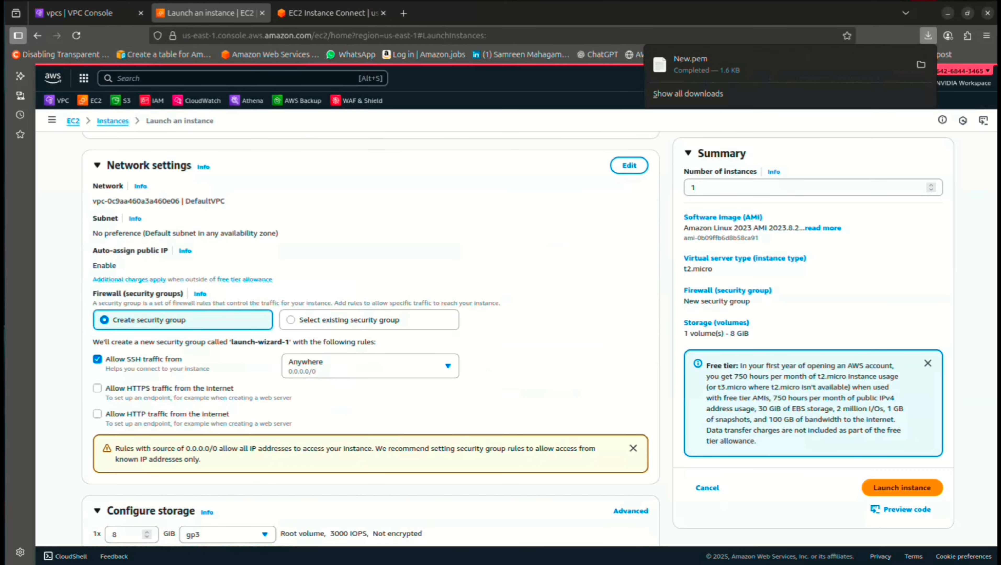
{"action": "left_click", "coordinate": [630, 166]}
{"action": "left_click", "coordinate": [274, 208]}
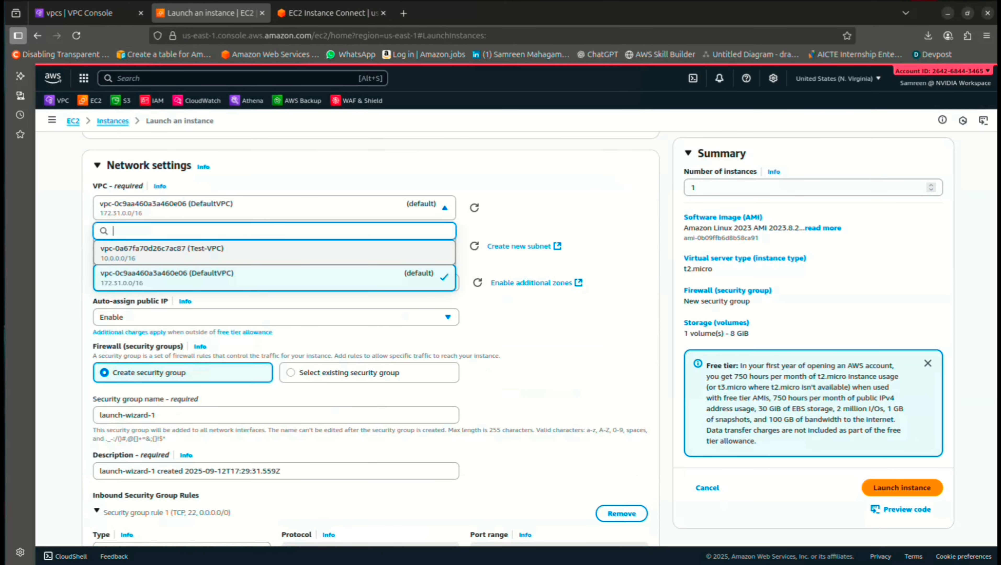
{"action": "left_click", "coordinate": [275, 253]}
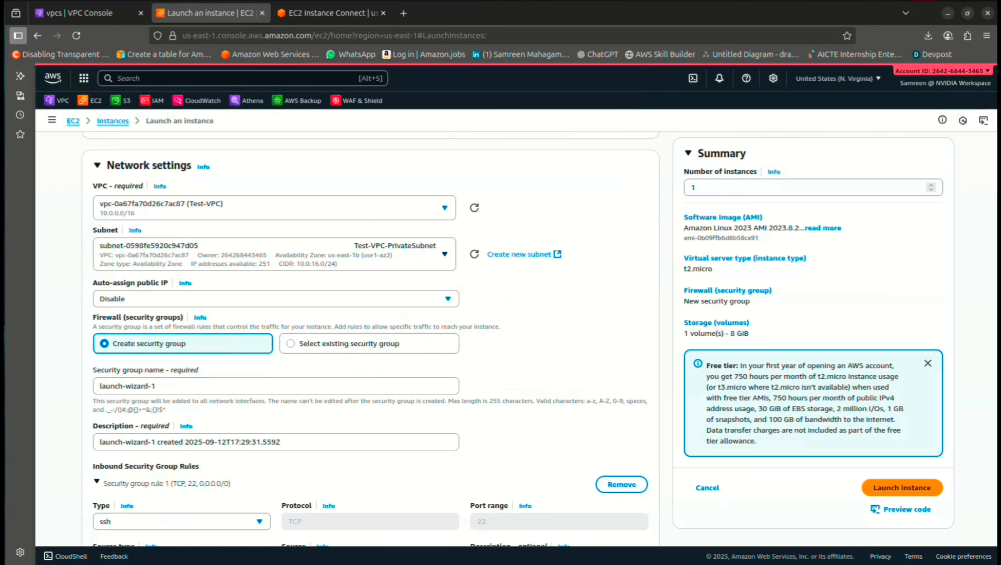
{"action": "scroll", "coordinate": [274, 304], "scroll_direction": "down", "scroll_amount": 2}
{"action": "triple_click", "coordinate": [198, 304]}
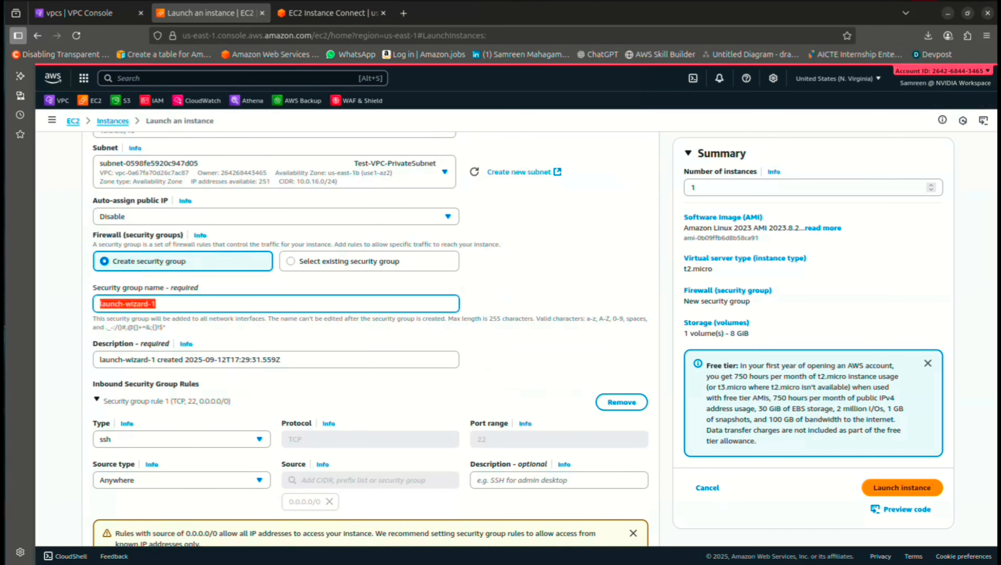
{"action": "type", "text": "Private-Host-SG"}
{"action": "key", "text": "ctrl+a"}
{"action": "left_click_drag", "start_coordinate": [282, 360], "coordinate": [193, 359]}
{"action": "left_click", "coordinate": [283, 360]}
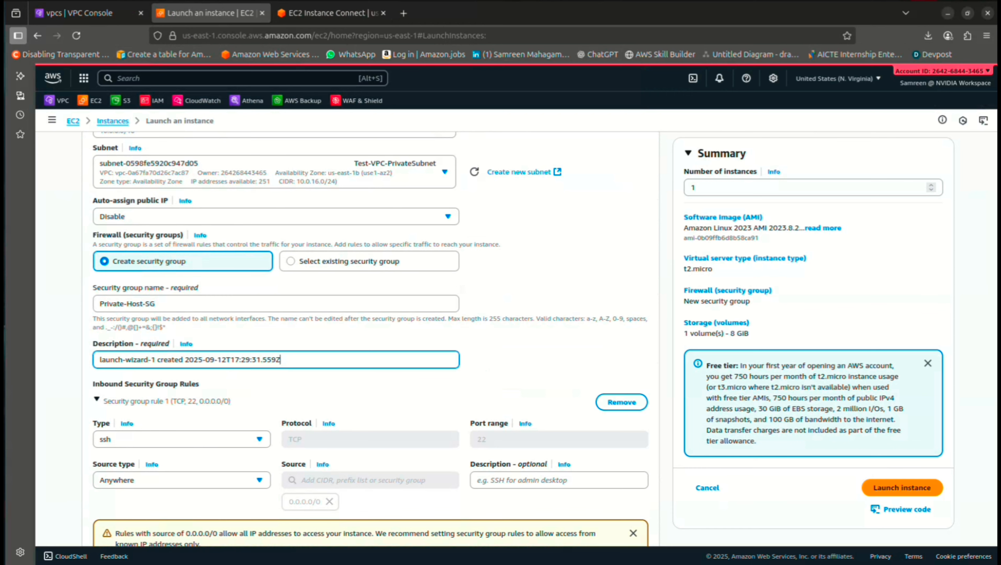
{"action": "key", "text": "ctrl+a"}
{"action": "type", "text": "Private-Host-SG"}
Allow SSH only from Bastion-Host-SG, launch Private-Host, and return to the instances list
{"action": "scroll", "coordinate": [282, 360], "scroll_direction": "down", "scroll_amount": 4}
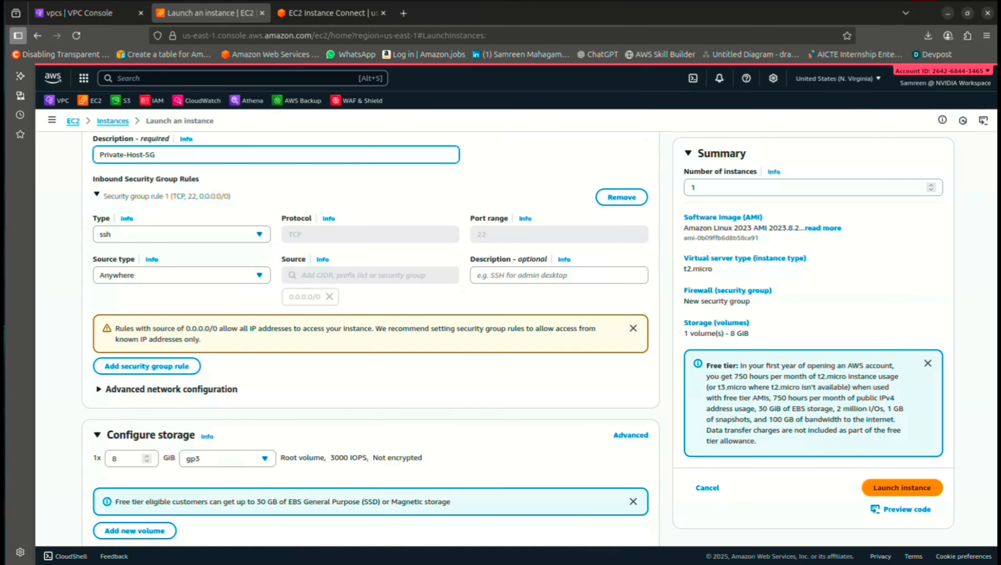
{"action": "left_click", "coordinate": [181, 274]}
{"action": "left_click", "coordinate": [182, 325]}
{"action": "left_click", "coordinate": [182, 274]}
{"action": "left_click", "coordinate": [181, 309]}
{"action": "left_click", "coordinate": [370, 274]}
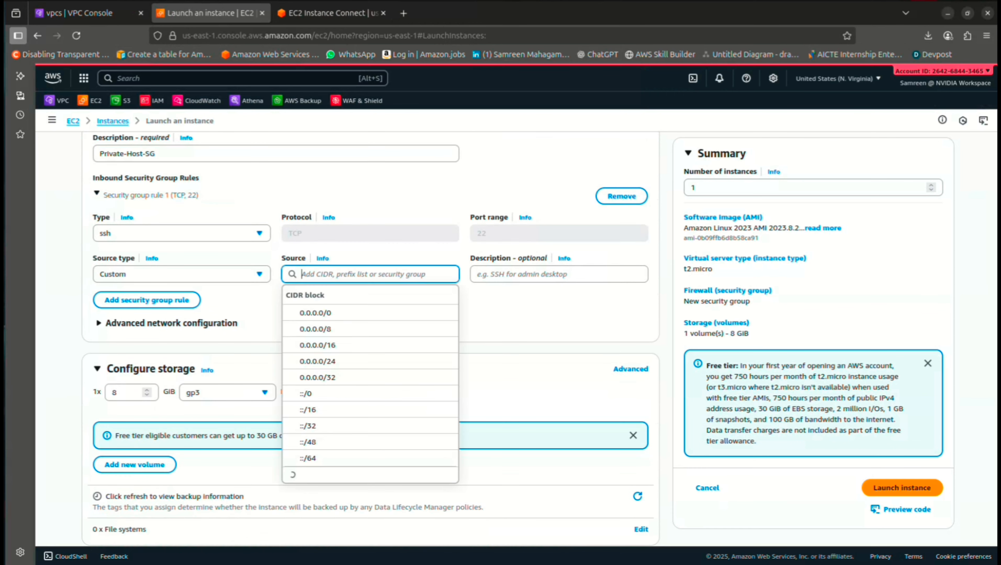
{"action": "scroll", "coordinate": [386, 396], "scroll_direction": "down", "scroll_amount": 5}
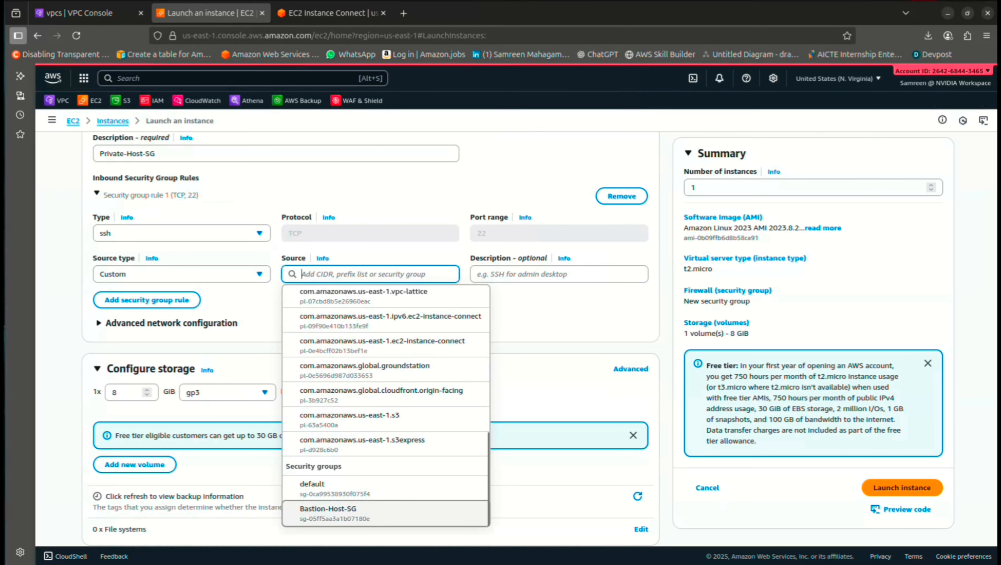
{"action": "left_click", "coordinate": [328, 513]}
{"action": "scroll", "coordinate": [370, 336], "scroll_direction": "down", "scroll_amount": 3}
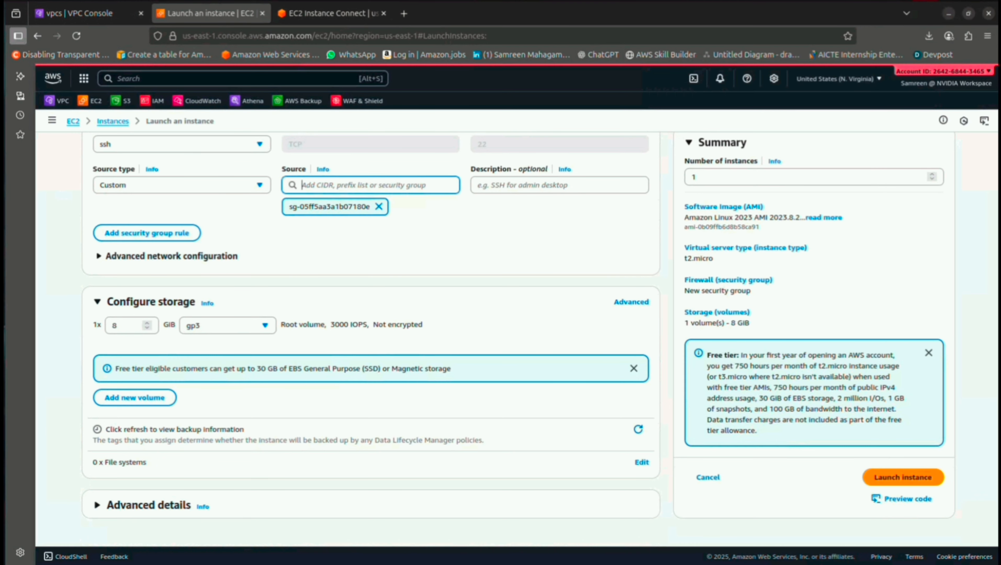
{"action": "scroll", "coordinate": [370, 337], "scroll_direction": "up", "scroll_amount": 1}
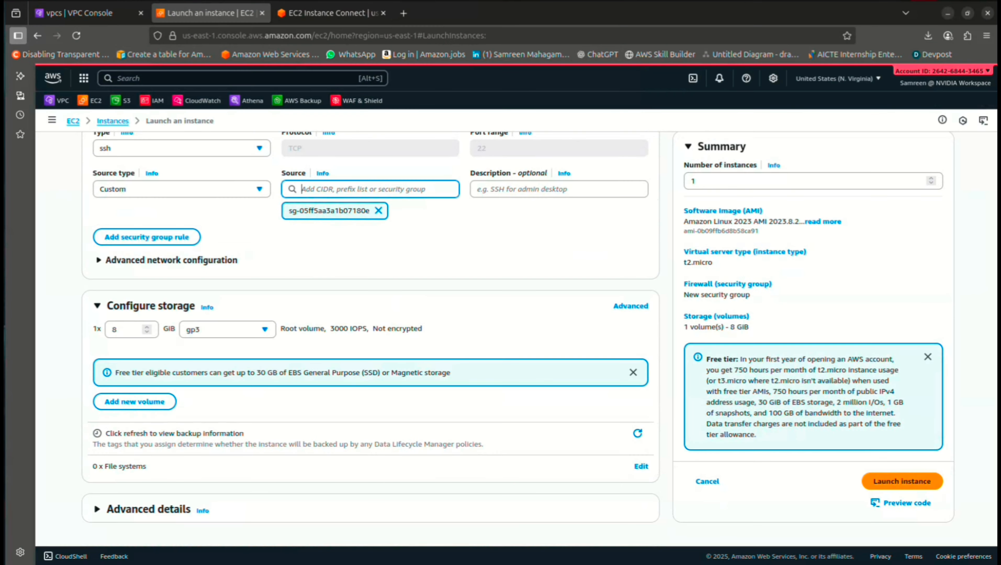
{"action": "left_click", "coordinate": [902, 483]}
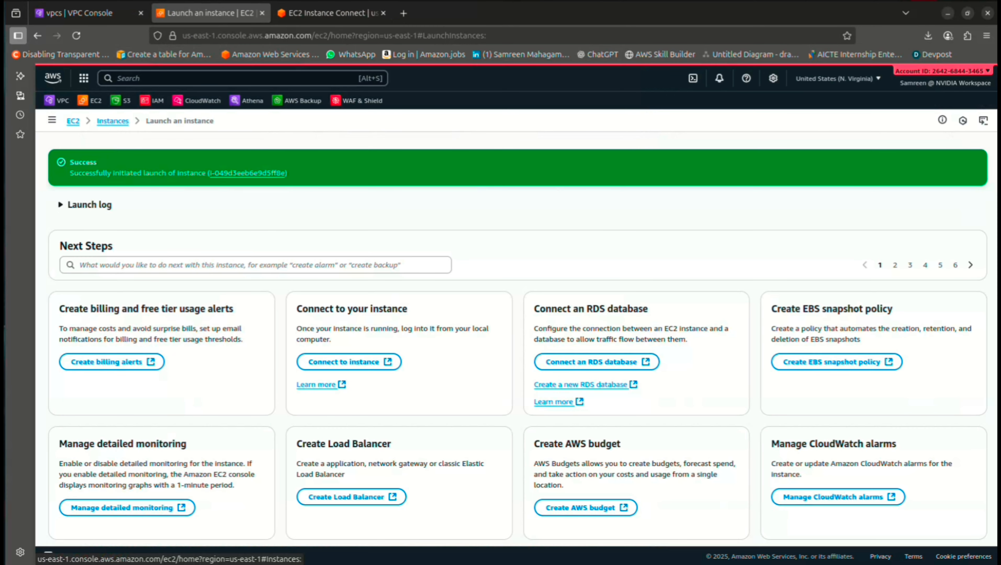
{"action": "left_click", "coordinate": [113, 121]}
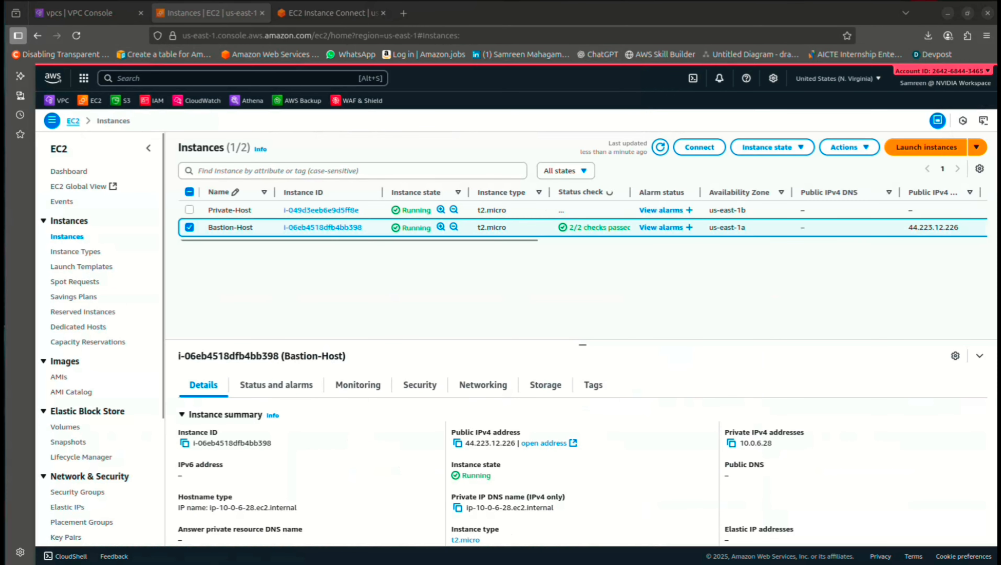
Print ~/Downloads/New.pem in the local terminal, copy the whole key, and close the terminal
{"action": "key", "text": "alt+Tab"}
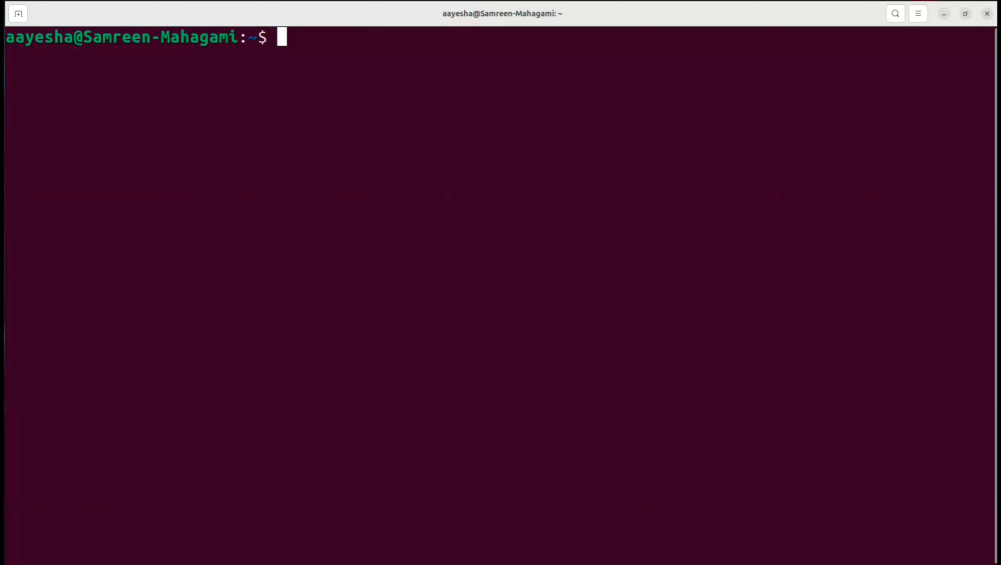
{"action": "type", "text": "cat "}
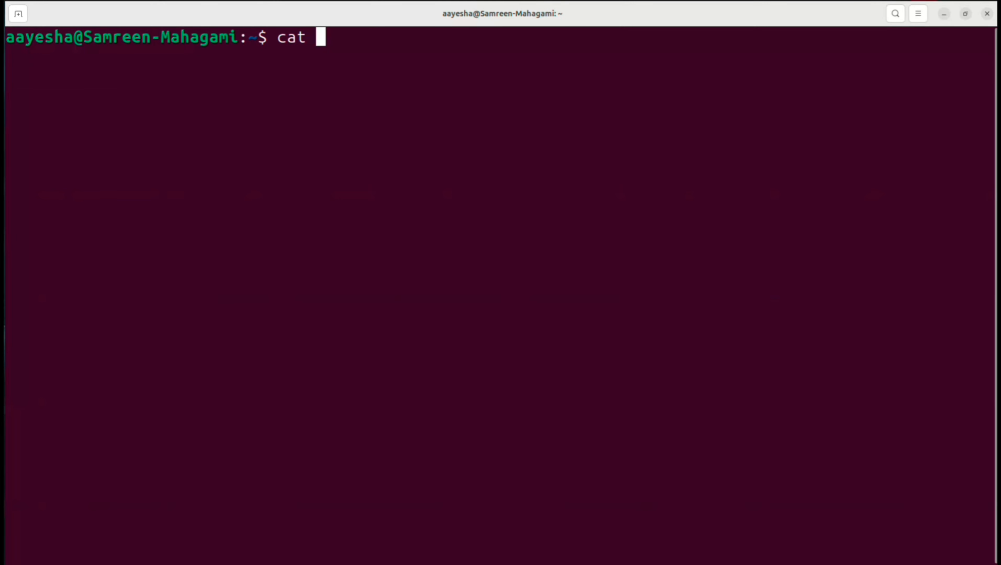
{"action": "type", "text": "~/Downloads/New.pem"}
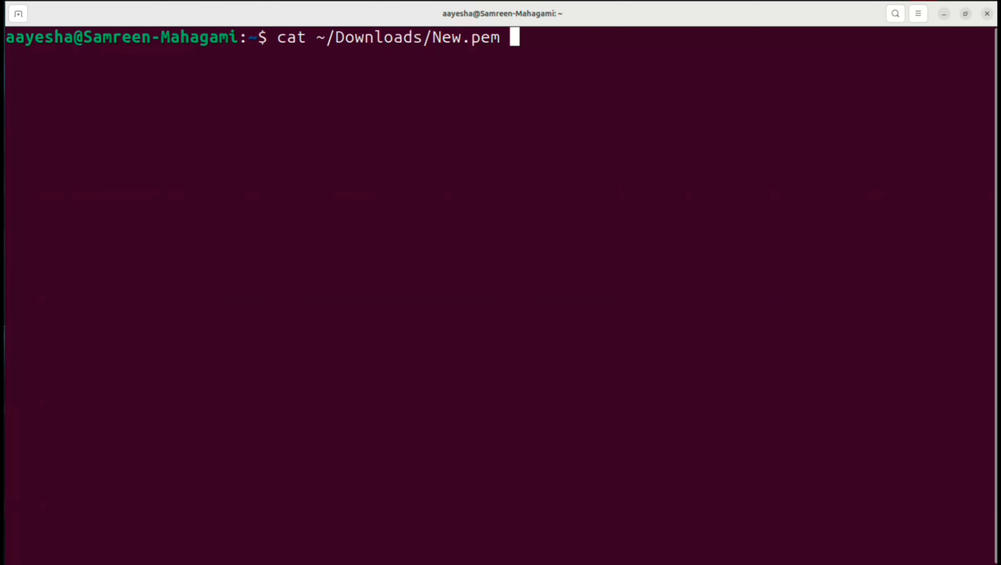
{"action": "key", "text": "Return"}
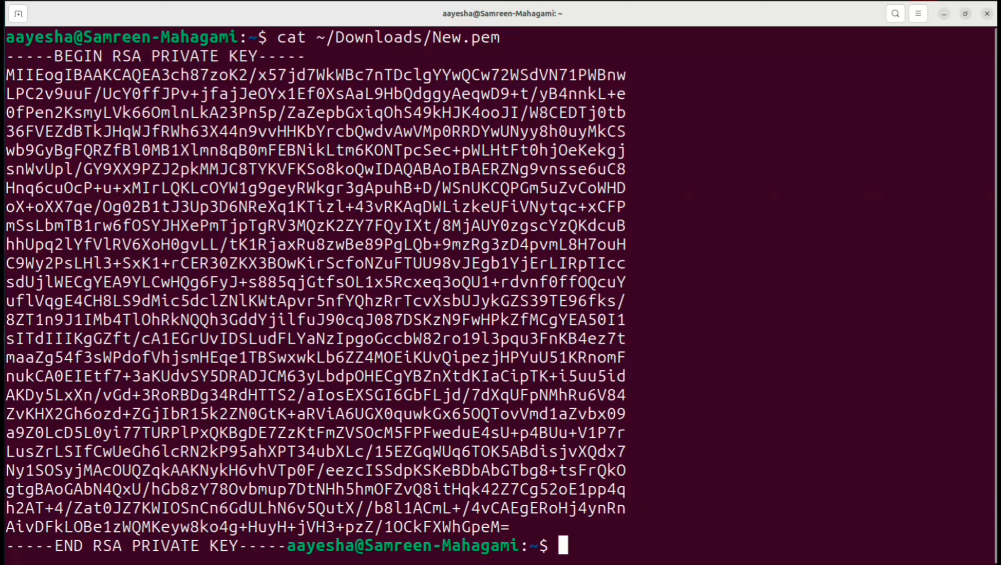
{"action": "left_click_drag", "start_coordinate": [6, 56], "coordinate": [288, 546]}
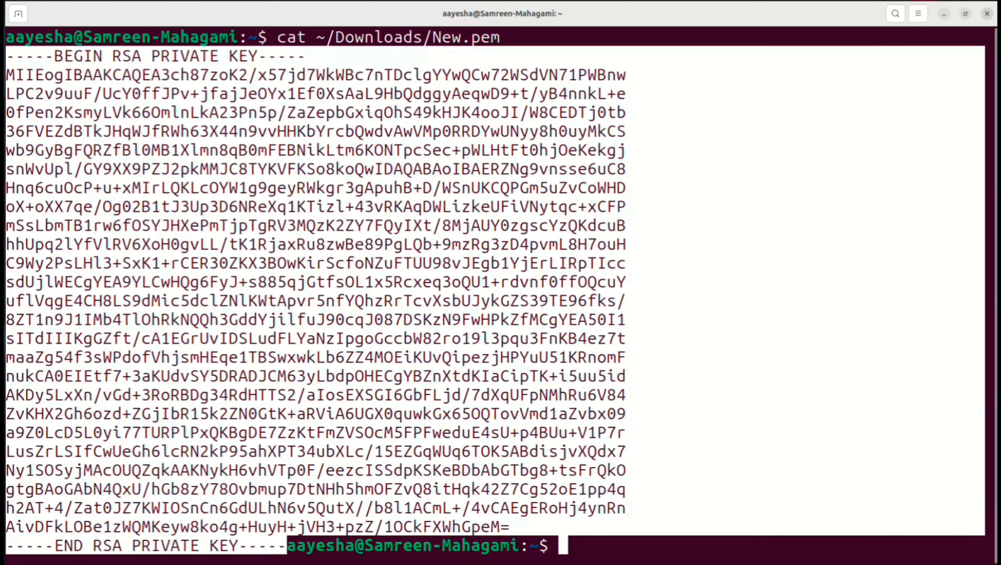
{"action": "left_click", "coordinate": [987, 14]}
On Bastion-Host, paste the copied private key into a new file New1.pem with vi and save it
{"action": "left_click", "coordinate": [328, 13]}
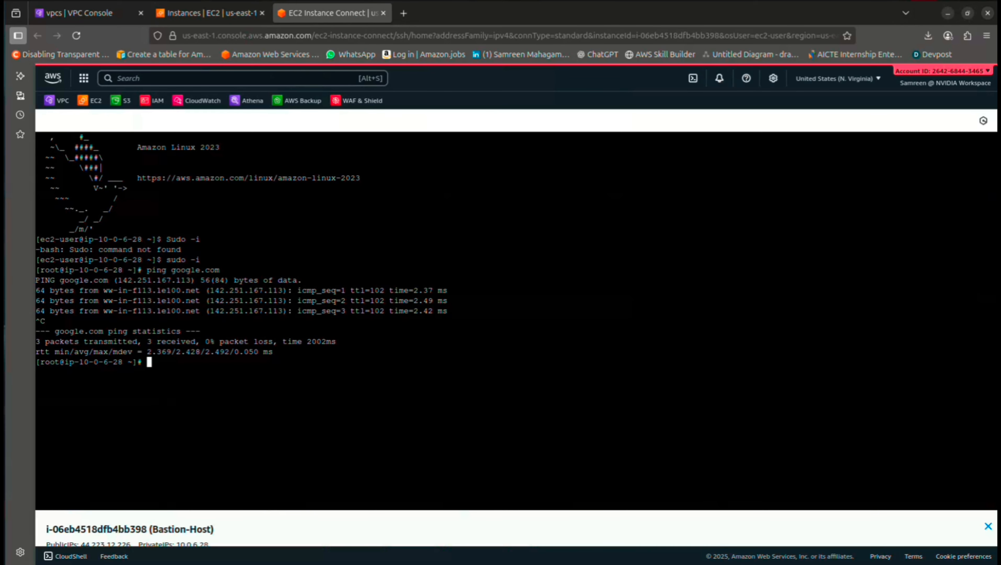
{"action": "type", "text": "vi New1.pem"}
{"action": "key", "text": "Return"}
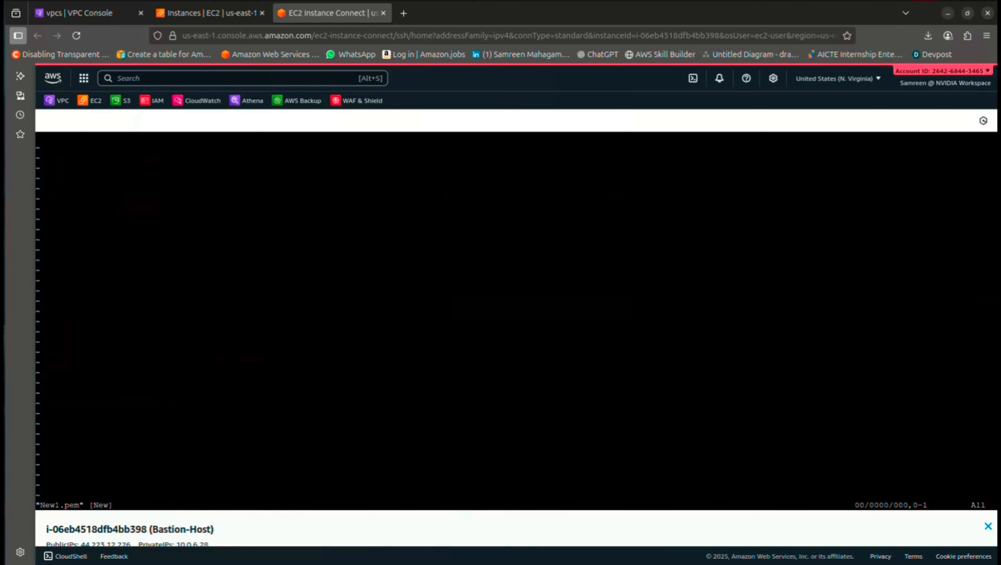
{"action": "key", "text": "i"}
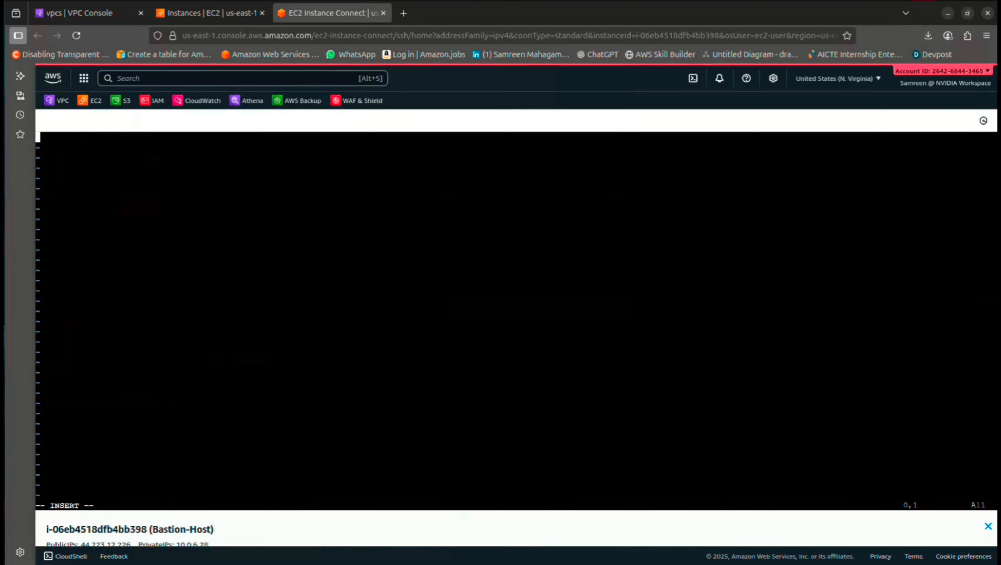
{"action": "key", "text": "ctrl+v"}
{"action": "key", "text": "Escape"}
{"action": "type", "text": ":wq!"}
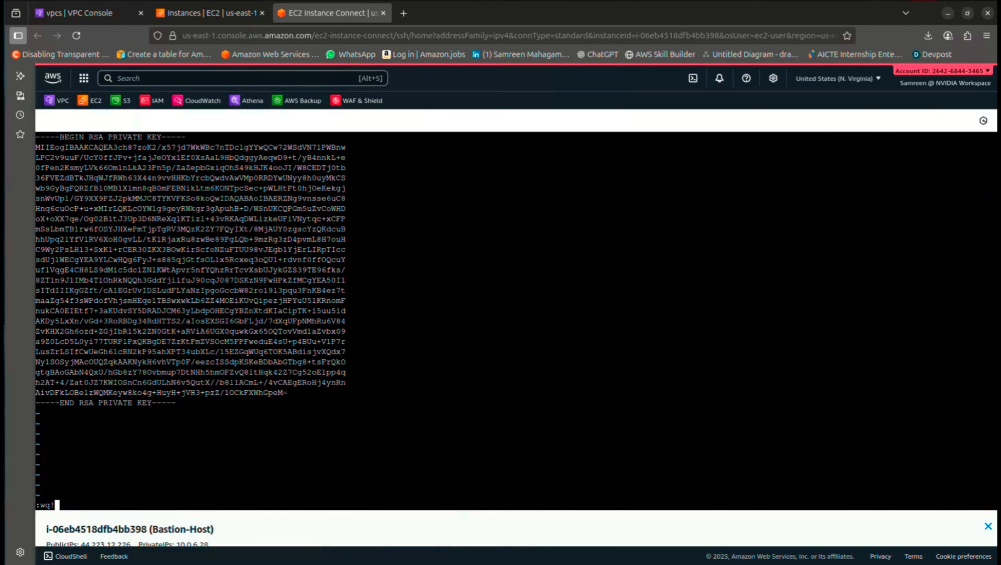
{"action": "key", "text": "Return"}
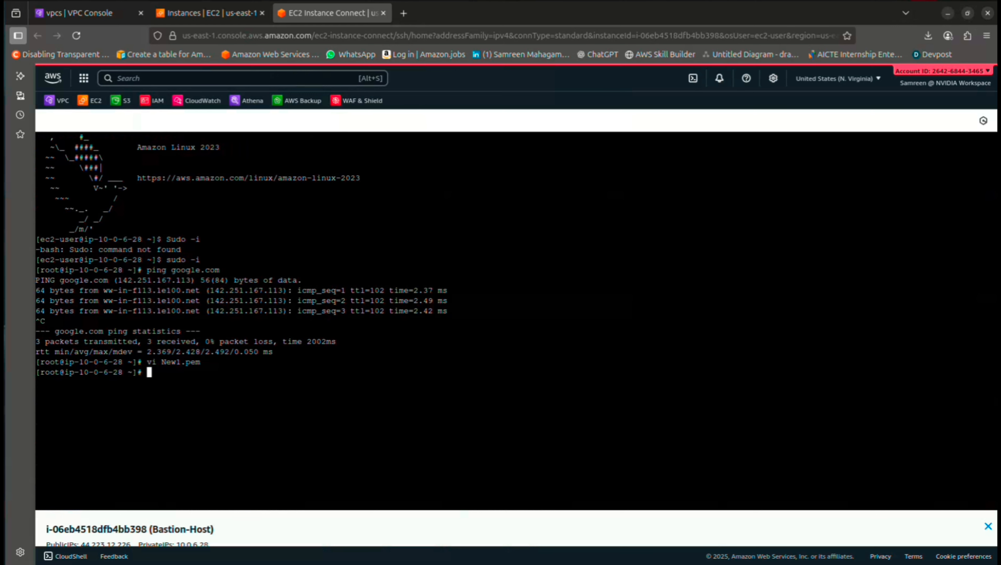
Run chmod 400 New1.pem and enlarge the browser page for readability
{"action": "type", "text": "chmod 400 New"}
{"action": "key", "text": "Tab"}
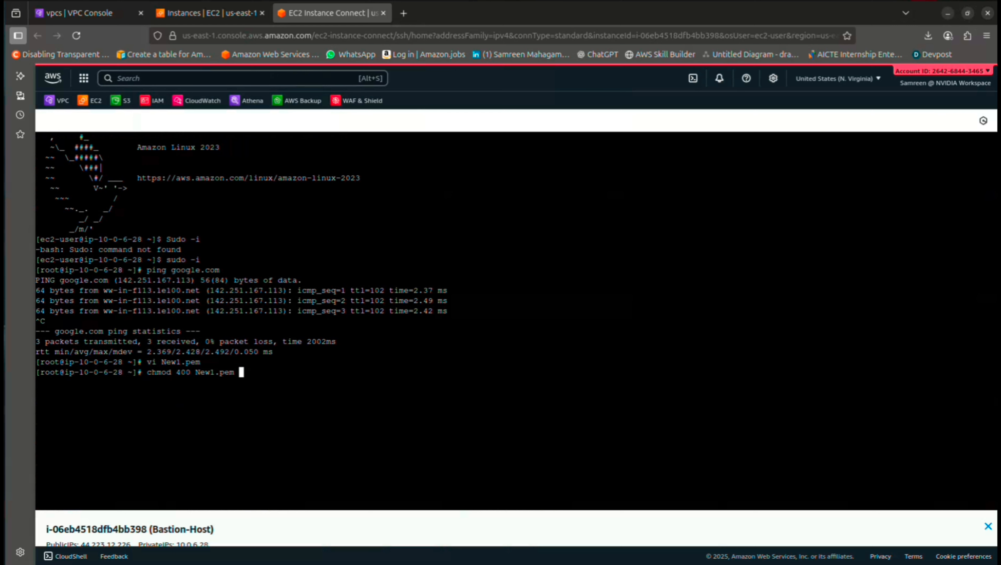
{"action": "key", "text": "Return"}
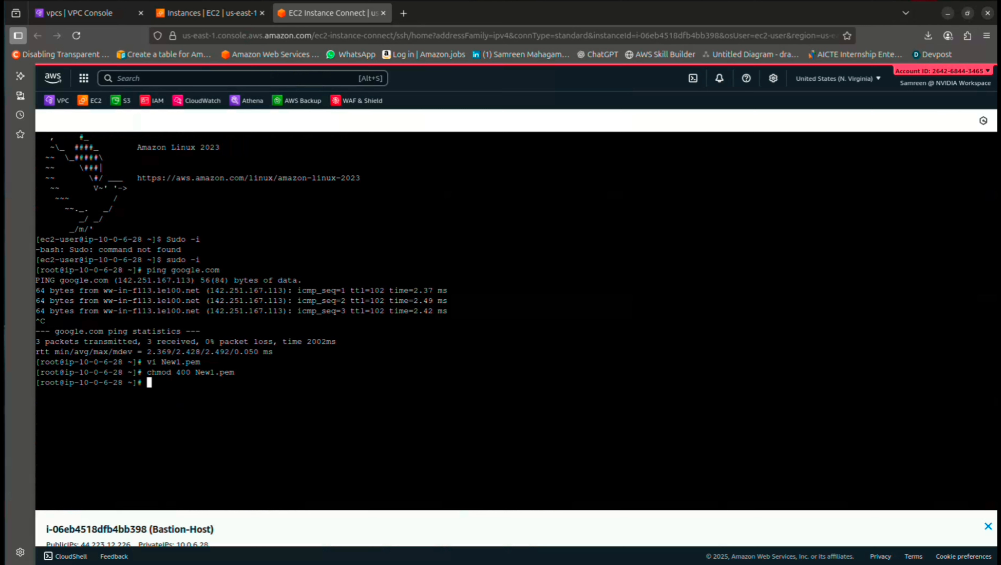
{"action": "key", "text": "ctrl+plus"}
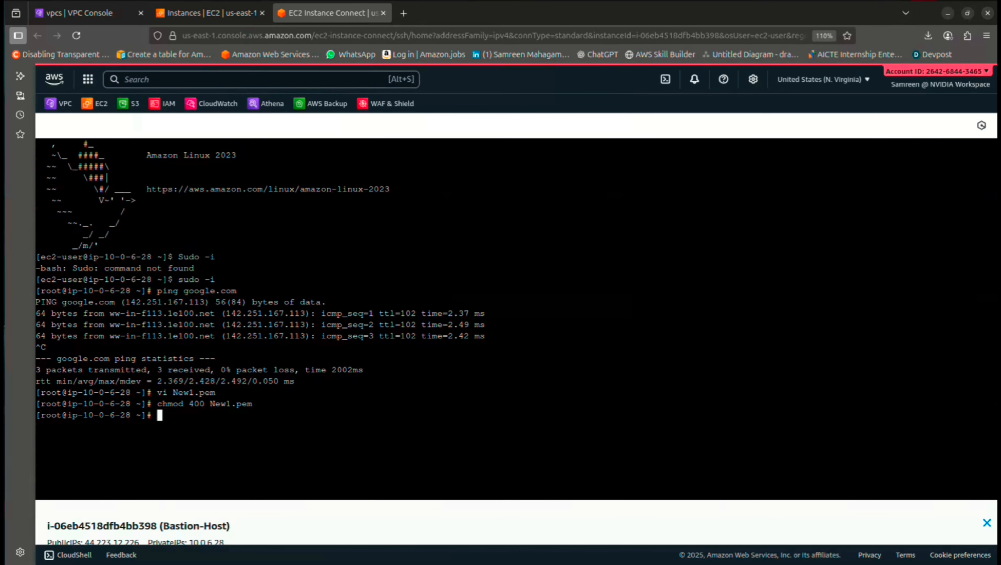
{"action": "scroll", "coordinate": [135, 420], "scroll_direction": "up", "scroll_amount": 3}
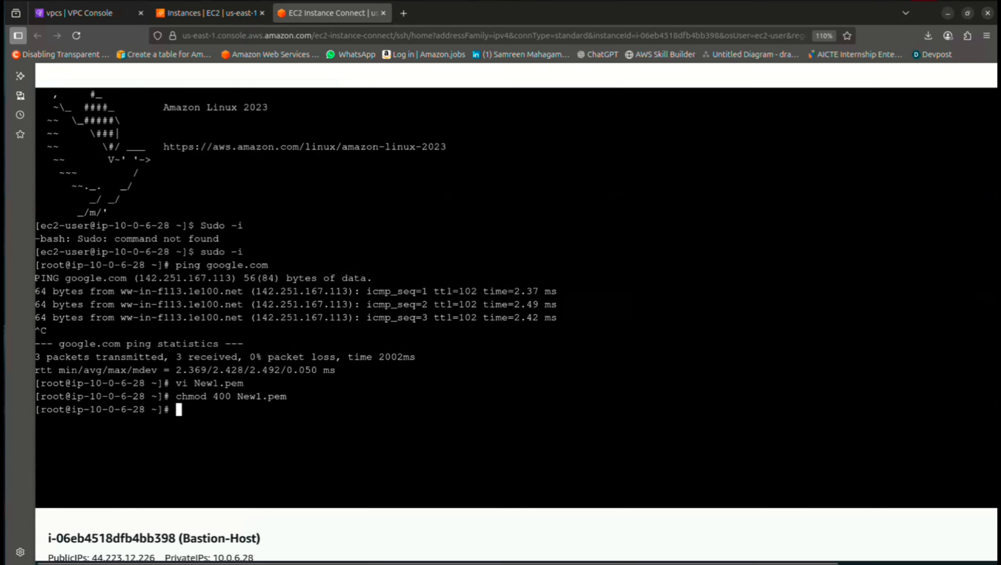
{"action": "scroll", "coordinate": [516, 313], "scroll_direction": "up", "scroll_amount": 1}
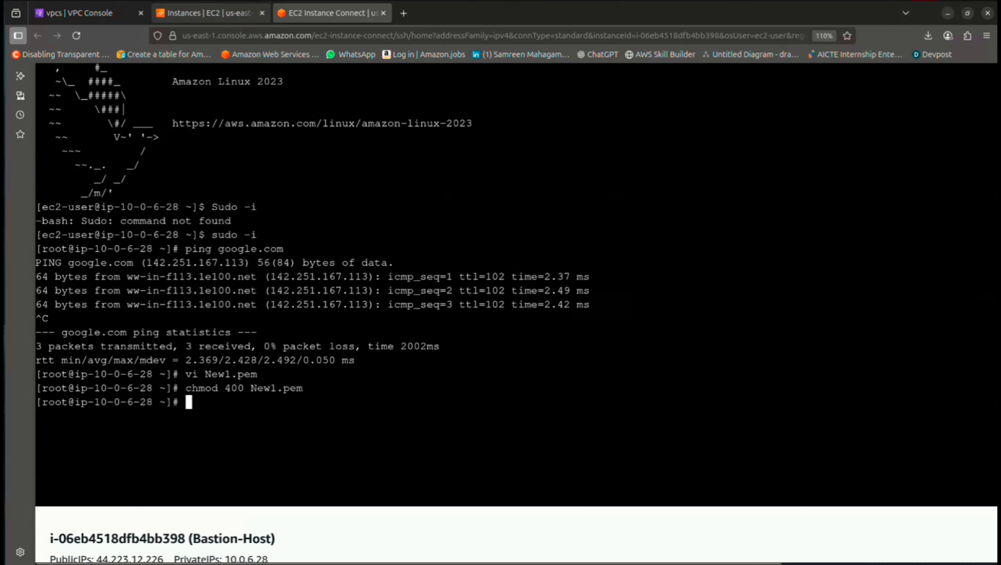
Refresh the instances list and copy Private-Host's private IPv4 address
{"action": "left_click", "coordinate": [208, 13]}
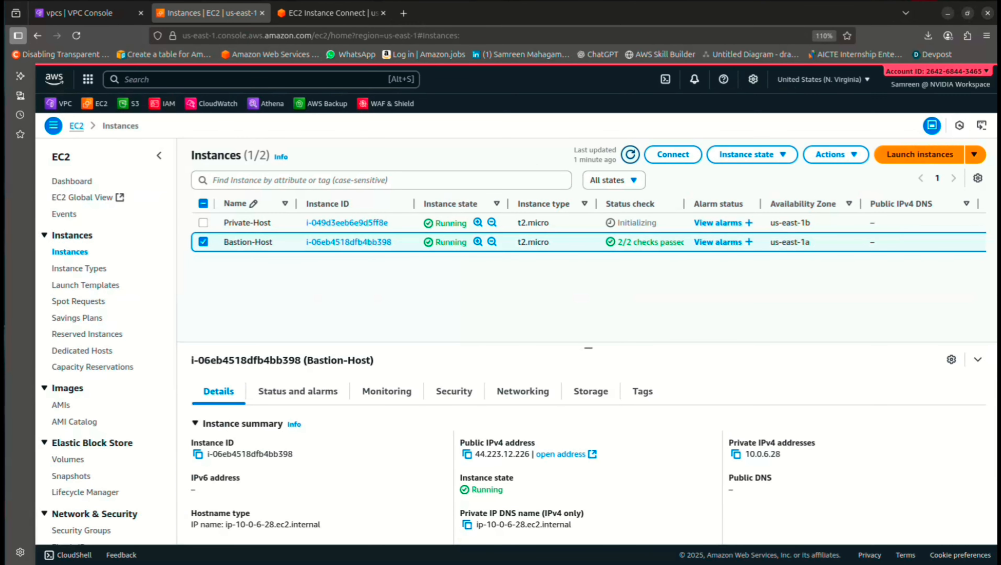
{"action": "left_click", "coordinate": [630, 155]}
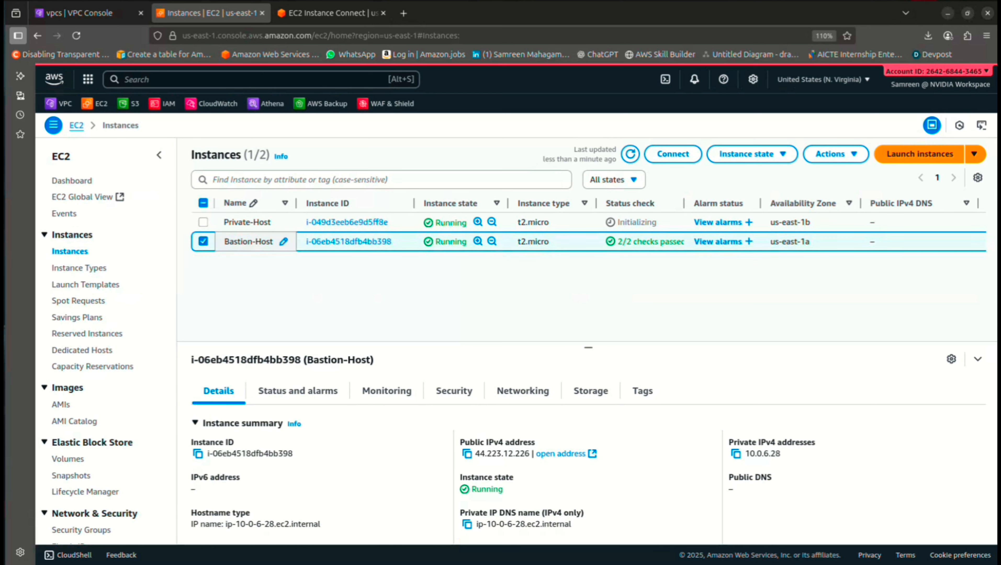
{"action": "left_click", "coordinate": [203, 222]}
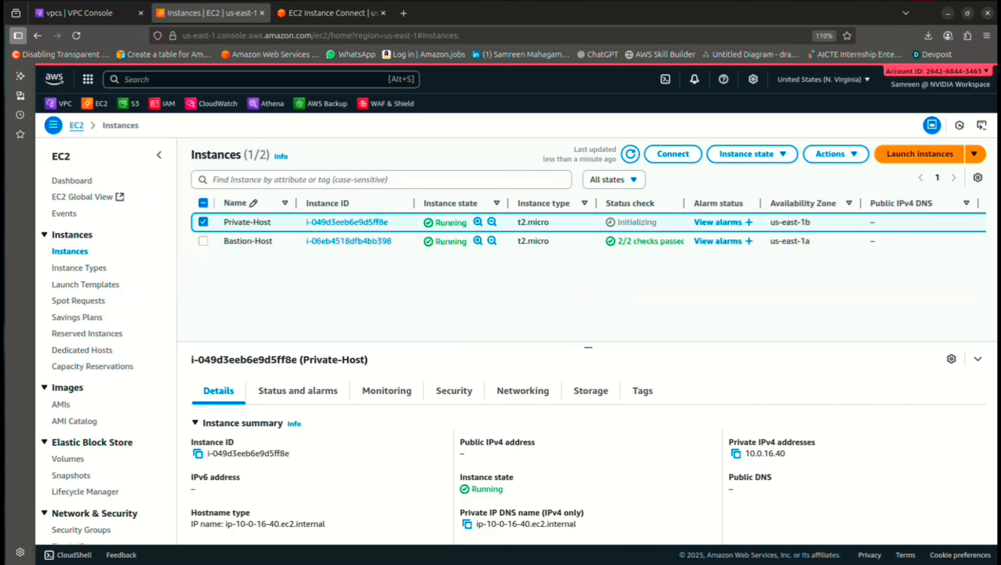
{"action": "left_click", "coordinate": [737, 453]}
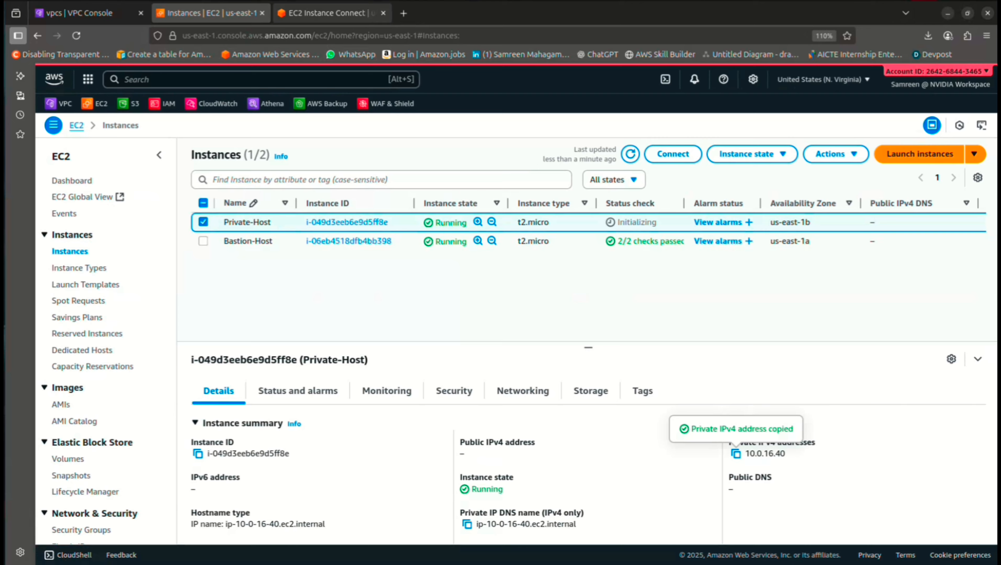
{"action": "left_click", "coordinate": [332, 13]}
{"action": "type", "text": "ssh "}
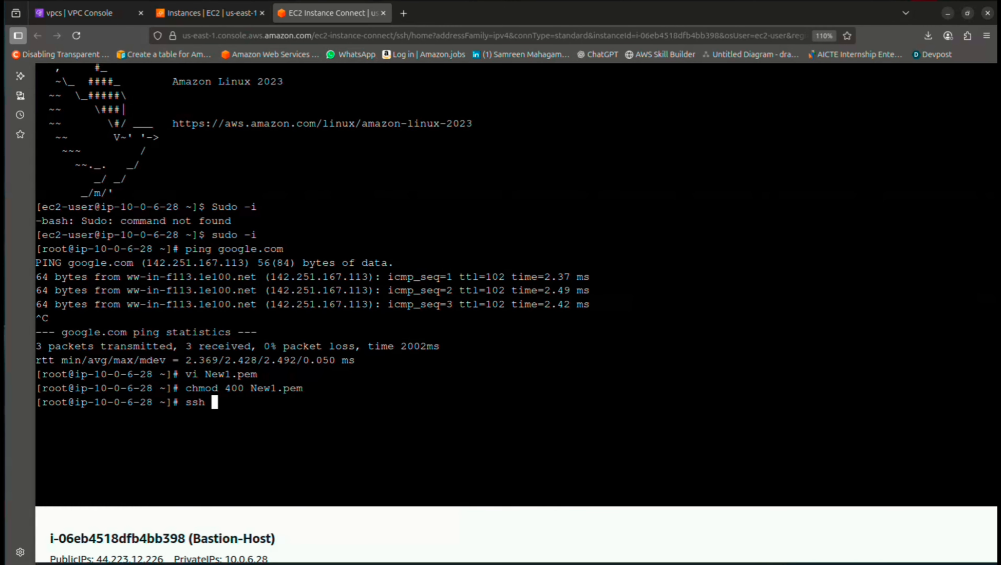
{"action": "type", "text": "-i New"}
{"action": "key", "text": "Tab"}
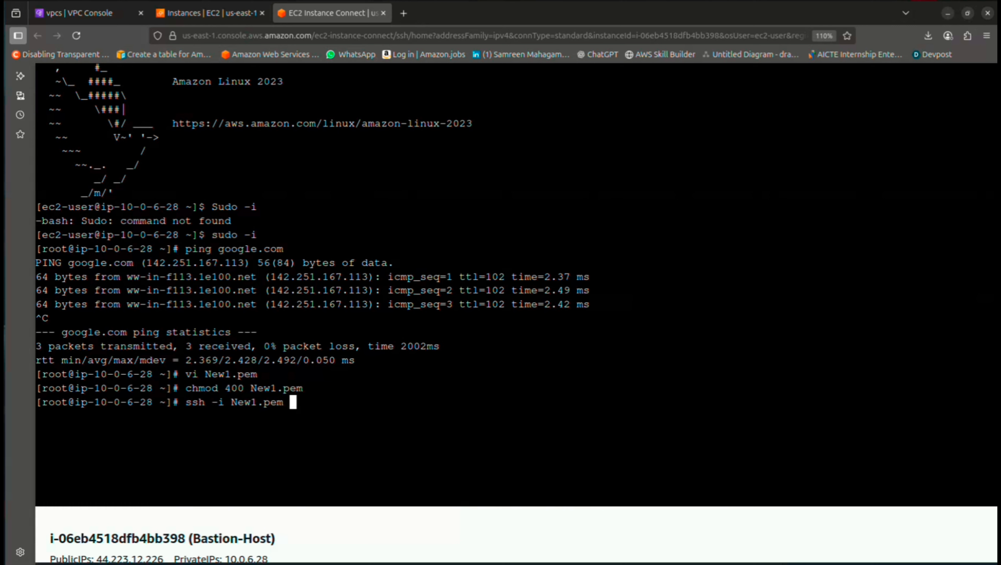
{"action": "type", "text": "ec2-user@"}
{"action": "key", "text": "ctrl+v"}
{"action": "key", "text": "Return"}
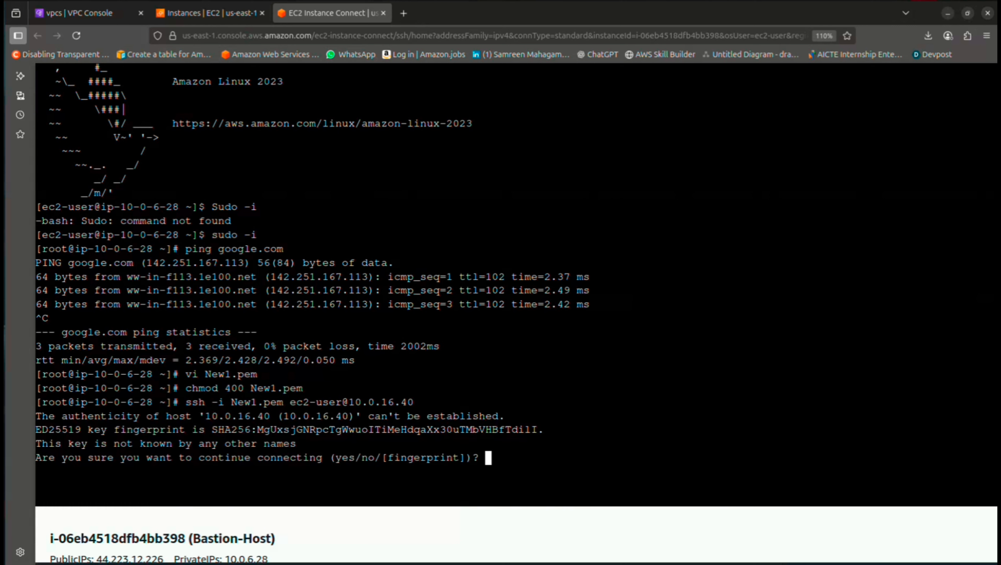
{"action": "type", "text": "yes"}
{"action": "key", "text": "Return"}
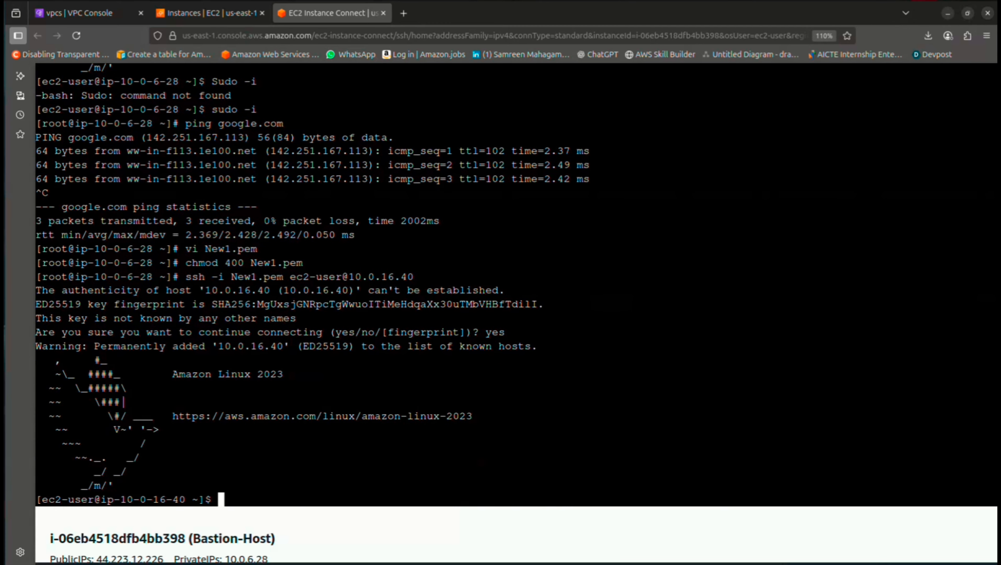
{"action": "scroll", "coordinate": [516, 301], "scroll_direction": "up", "scroll_amount": 4}
{"action": "scroll", "coordinate": [517, 301], "scroll_direction": "down", "scroll_amount": 3}
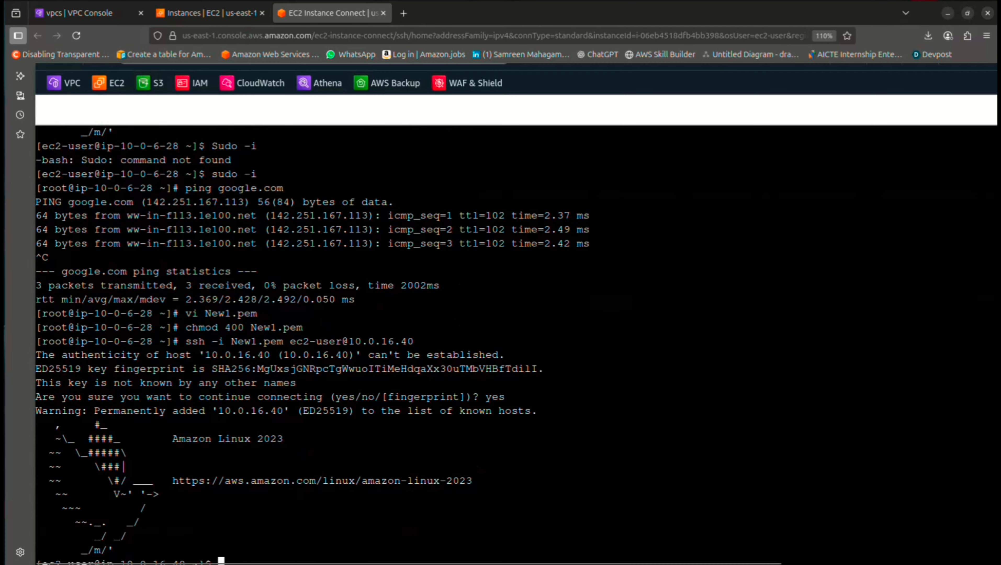
{"action": "scroll", "coordinate": [517, 301], "scroll_direction": "down", "scroll_amount": 3}
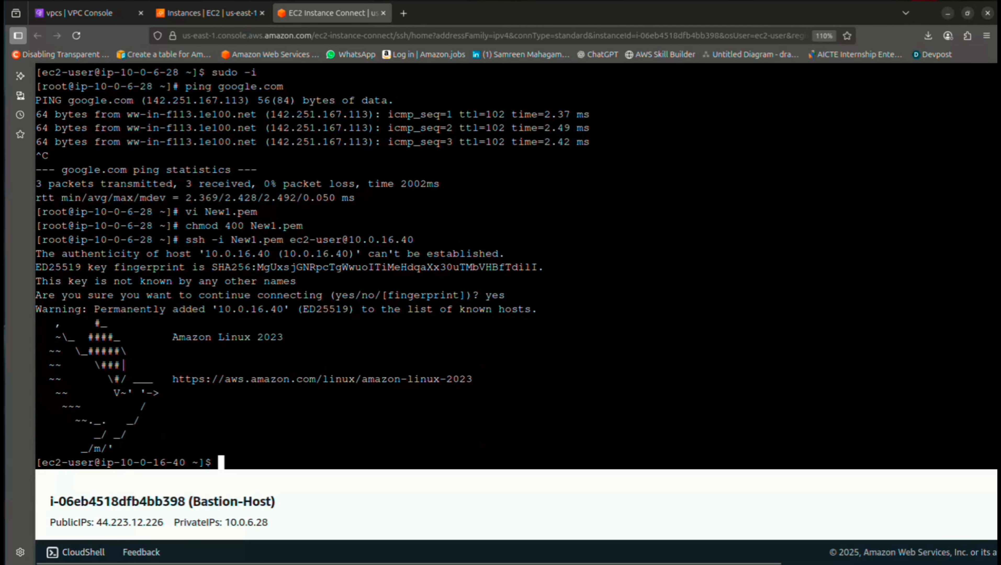
Become root with sudo -i and ping google.com
{"action": "type", "text": "sudo -i"}
{"action": "key", "text": "Return"}
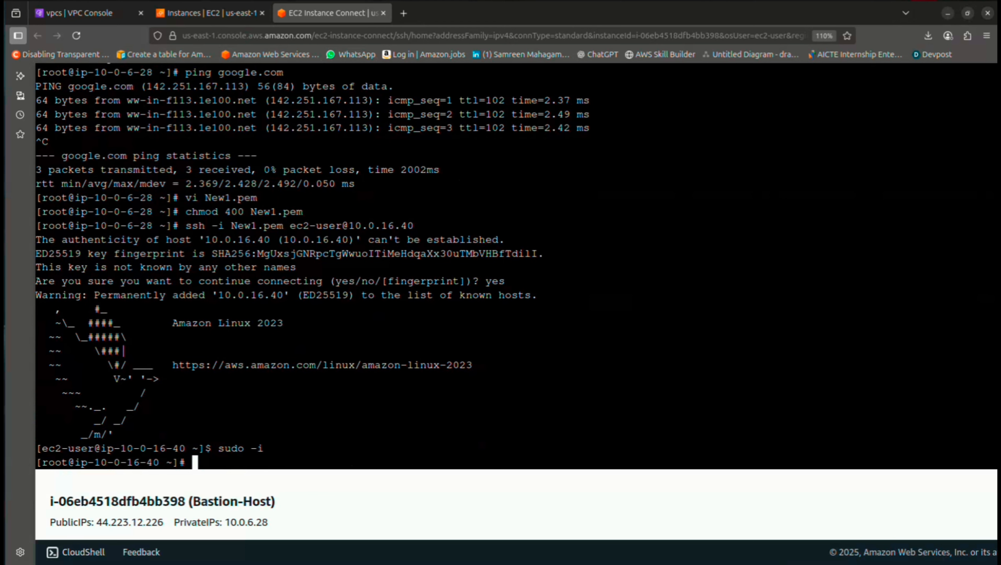
{"action": "type", "text": "ping google.com"}
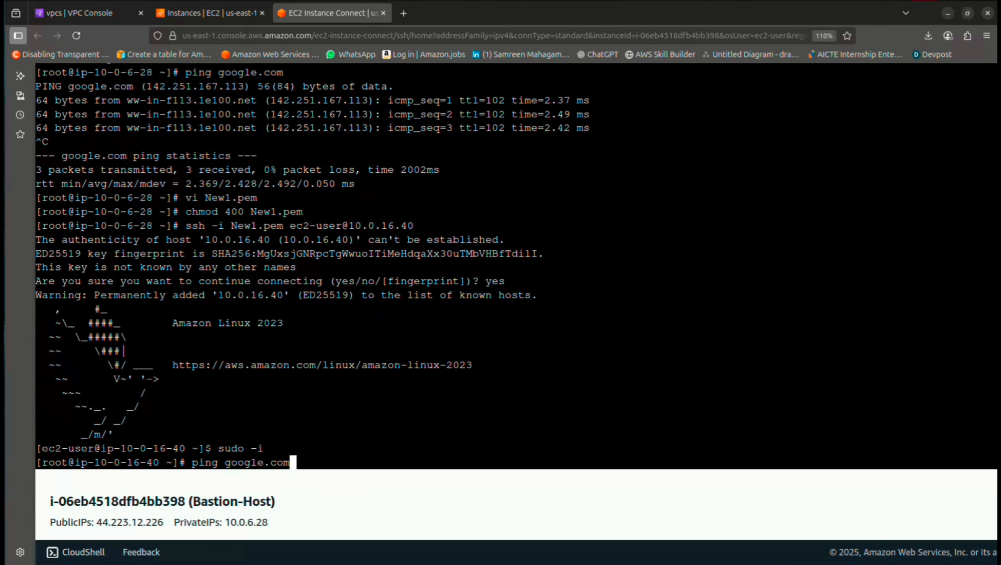
{"action": "key", "text": "Return"}
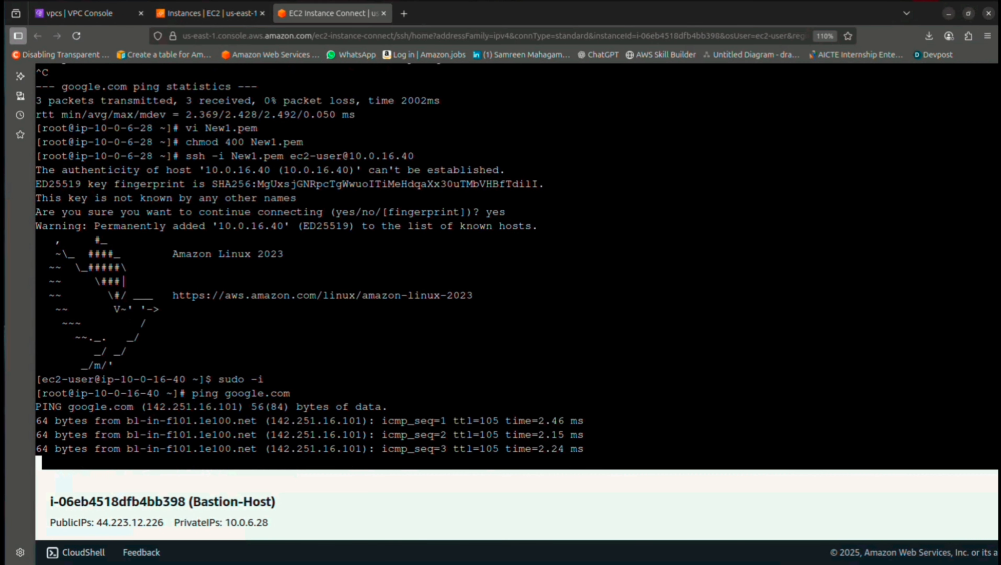
Stop the ping, return to the VPC console at normal zoom, and start a Test-VPC flow log
{"action": "key", "text": "ctrl+c"}
{"action": "left_click", "coordinate": [90, 13]}
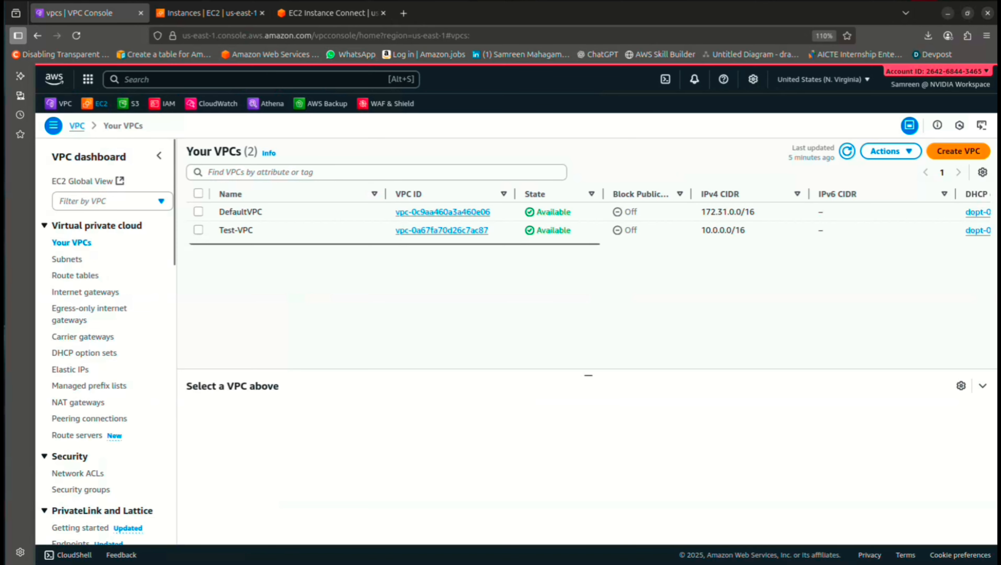
{"action": "key", "text": "ctrl+minus"}
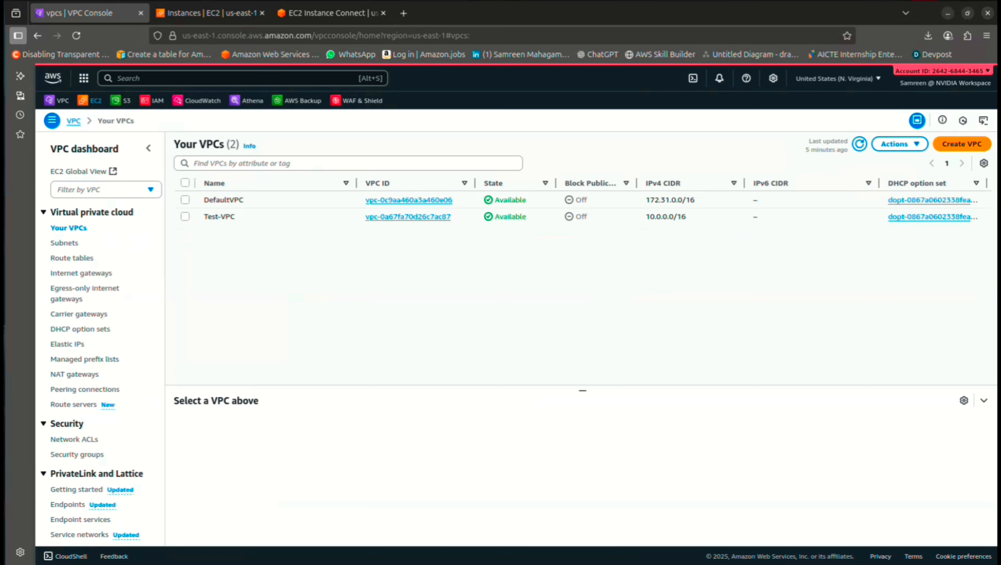
{"action": "left_click", "coordinate": [184, 216]}
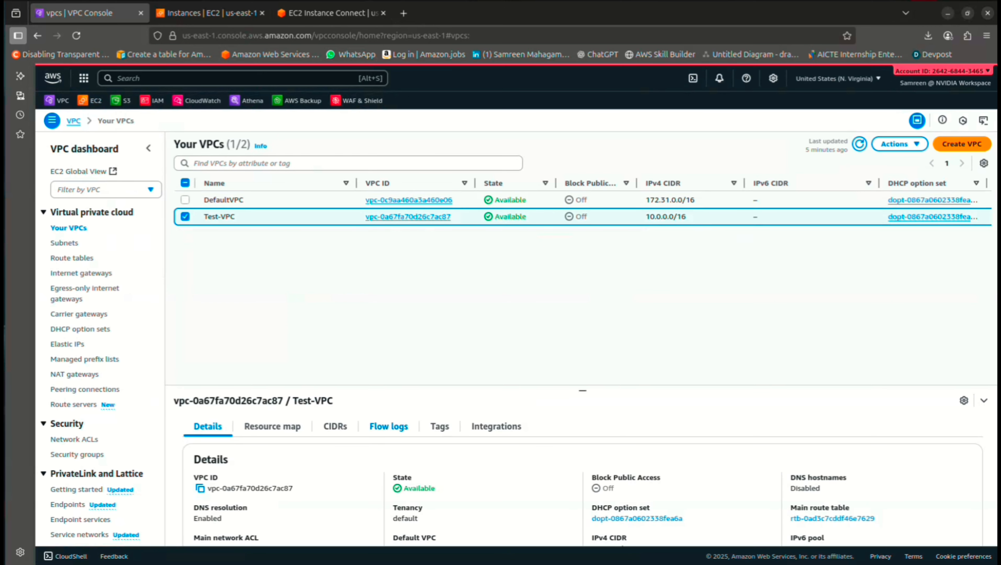
{"action": "left_click", "coordinate": [389, 427]}
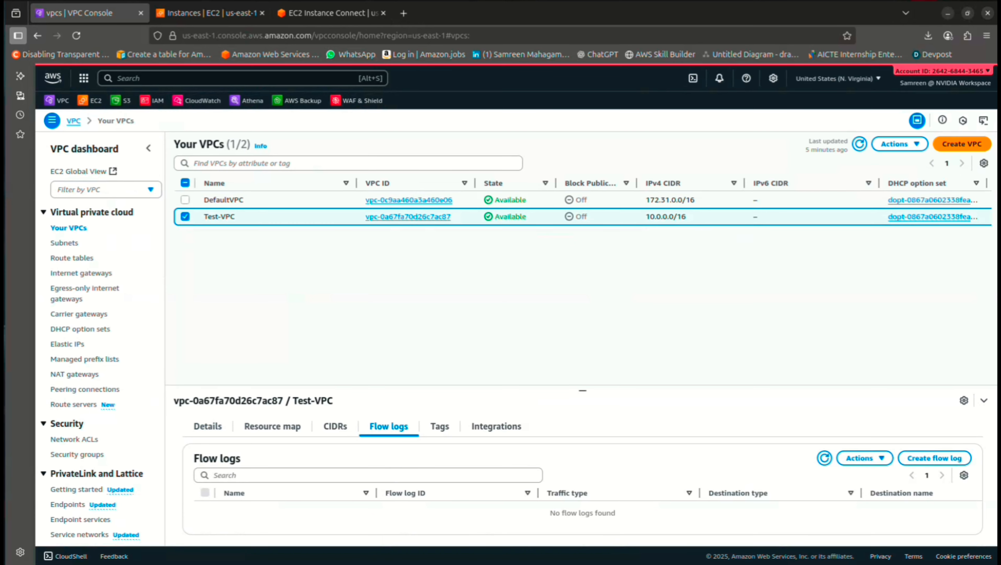
{"action": "left_click", "coordinate": [934, 459]}
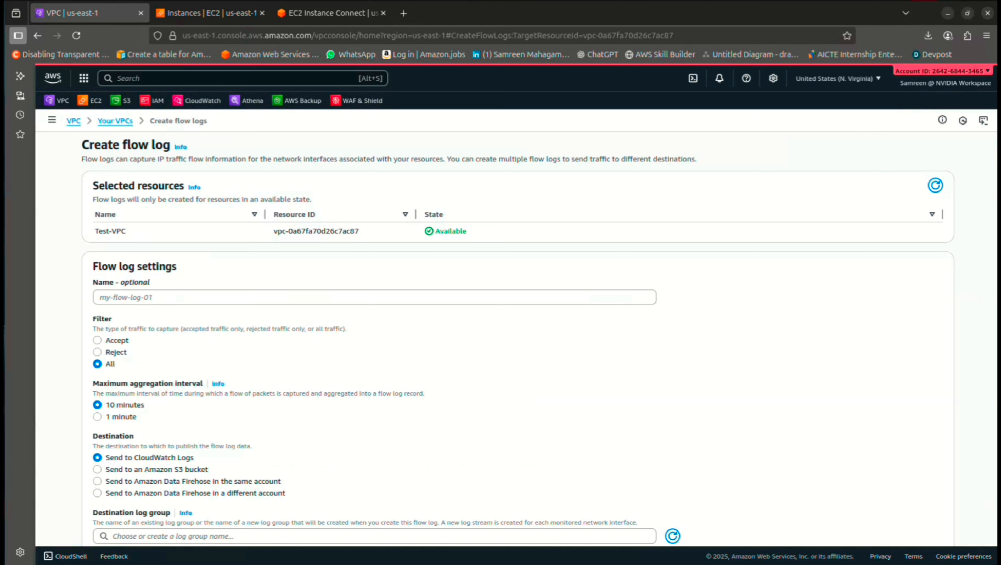
Name the flow log Test-VPC-Flowlog-S3, use 1-minute aggregation, send to S3, and start a new bucket
{"action": "left_click", "coordinate": [374, 298]}
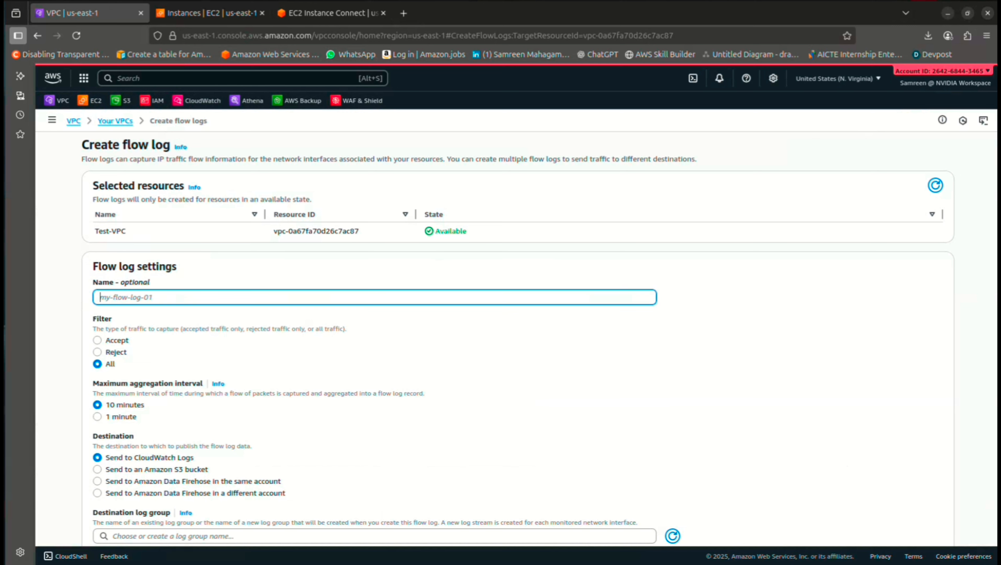
{"action": "type", "text": "Test-VPC-Flowlog-S3"}
{"action": "scroll", "coordinate": [515, 336], "scroll_direction": "down", "scroll_amount": 2}
{"action": "left_click", "coordinate": [97, 336]}
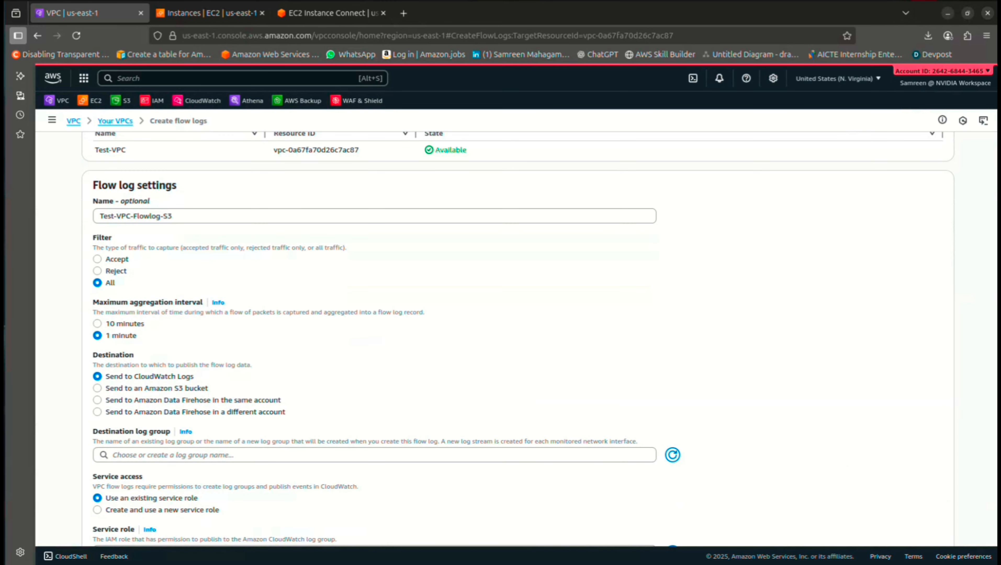
{"action": "scroll", "coordinate": [514, 337], "scroll_direction": "down", "scroll_amount": 2}
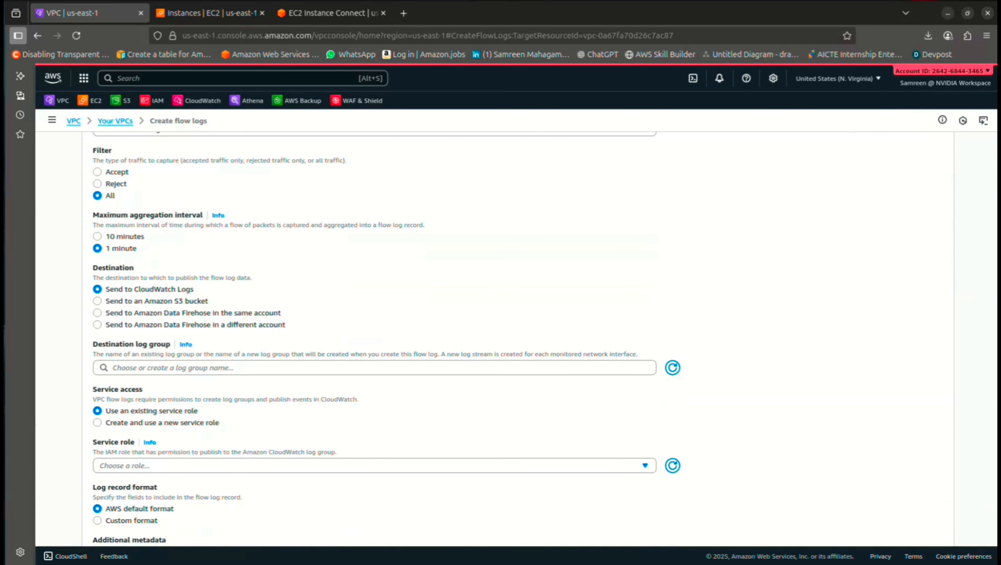
{"action": "left_click", "coordinate": [97, 301]}
{"action": "scroll", "coordinate": [97, 302], "scroll_direction": "up", "scroll_amount": 2}
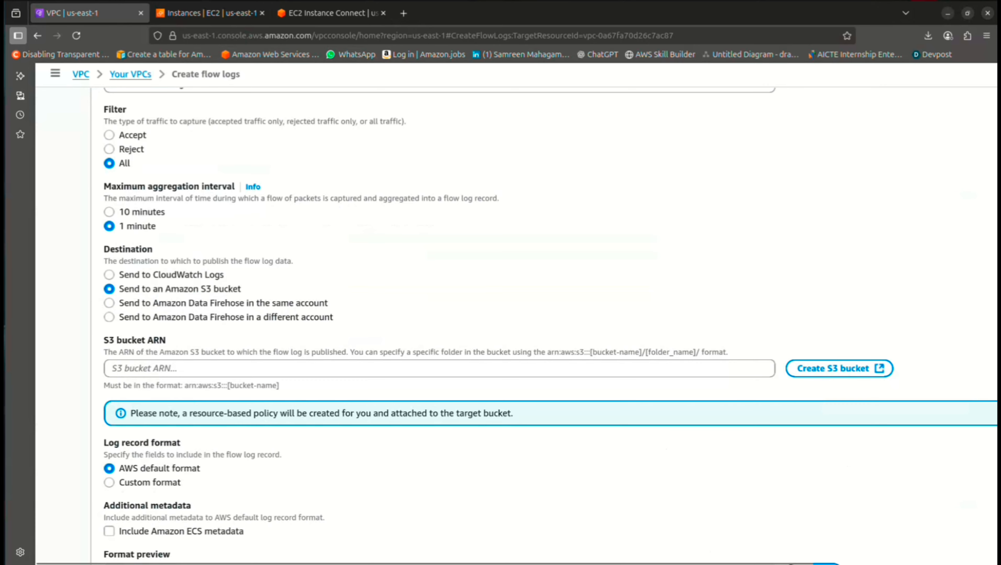
{"action": "scroll", "coordinate": [516, 346], "scroll_direction": "down", "scroll_amount": 3}
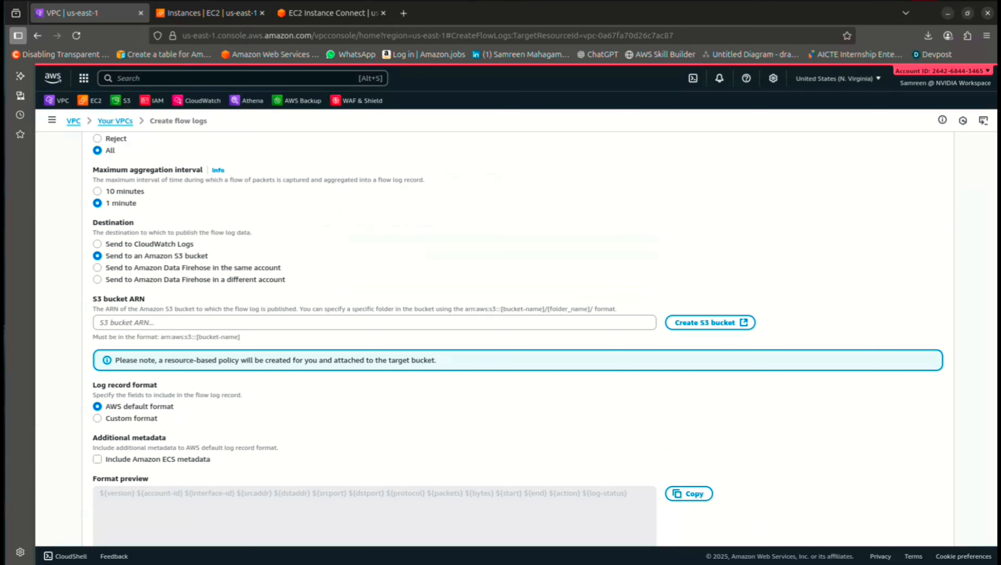
{"action": "left_click", "coordinate": [706, 323]}
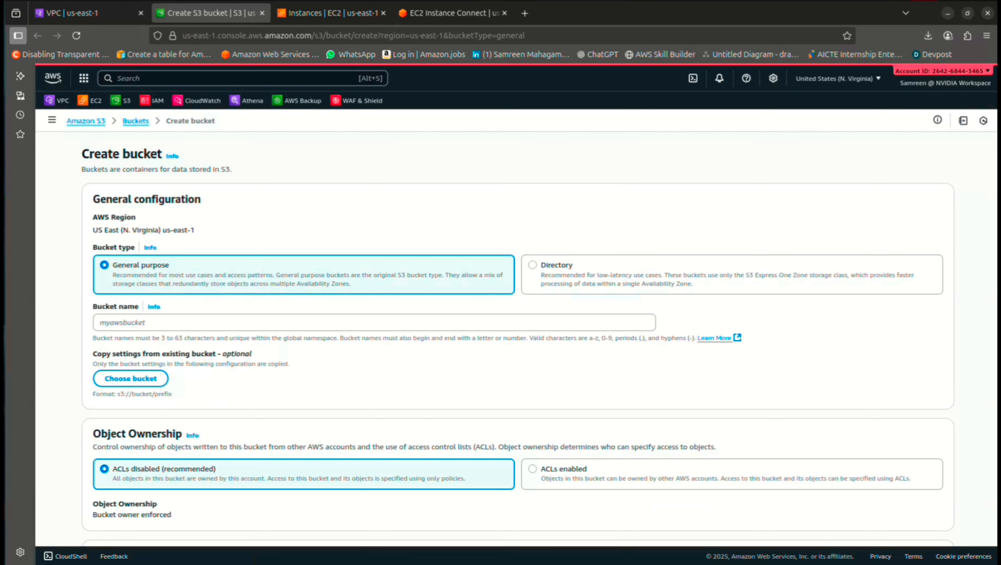
Submit bucket test-vpc-flowlog-s3, then resubmit as test-vpc-flowlog-s3-v1 after the name is rejected
{"action": "left_click", "coordinate": [375, 322]}
{"action": "type", "text": "test-v"}
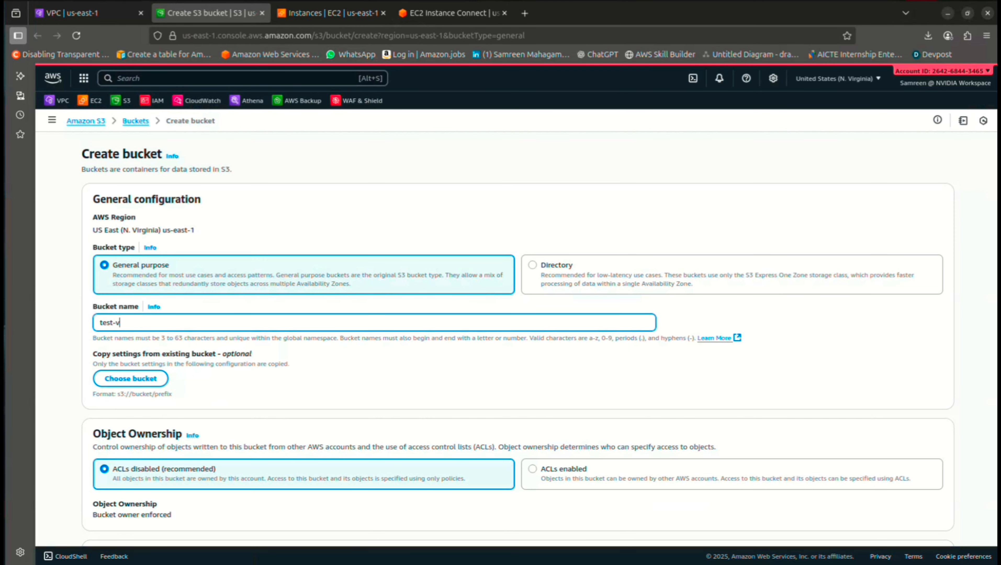
{"action": "type", "text": "pc-flowlog-s3"}
{"action": "scroll", "coordinate": [518, 337], "scroll_direction": "down", "scroll_amount": 13}
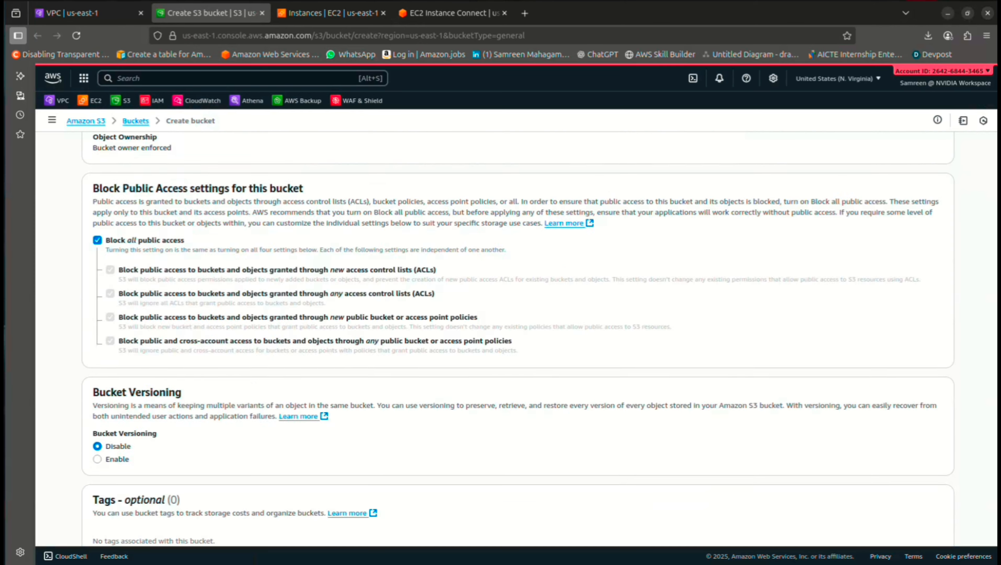
{"action": "left_click", "coordinate": [912, 516]}
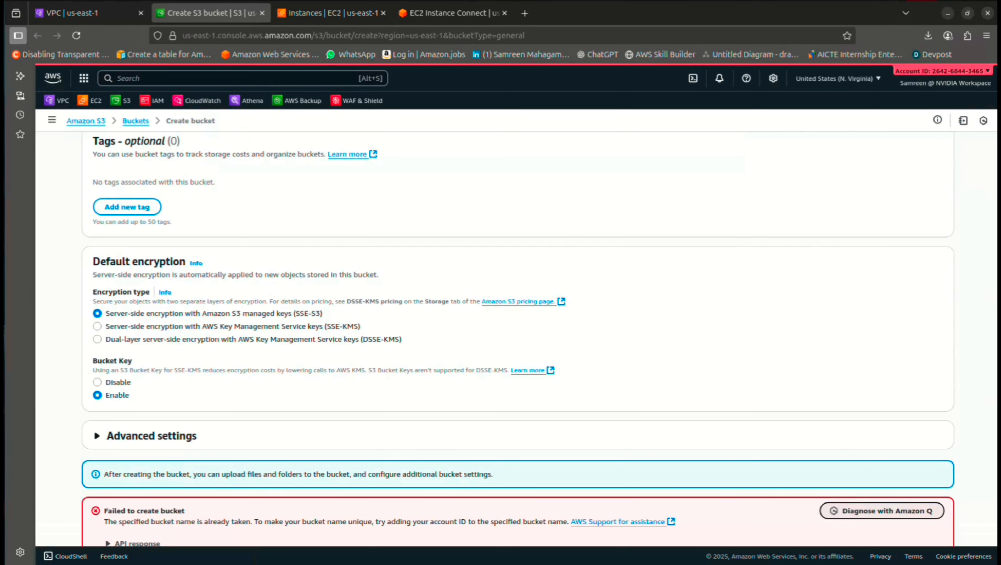
{"action": "scroll", "coordinate": [517, 336], "scroll_direction": "down", "scroll_amount": 2}
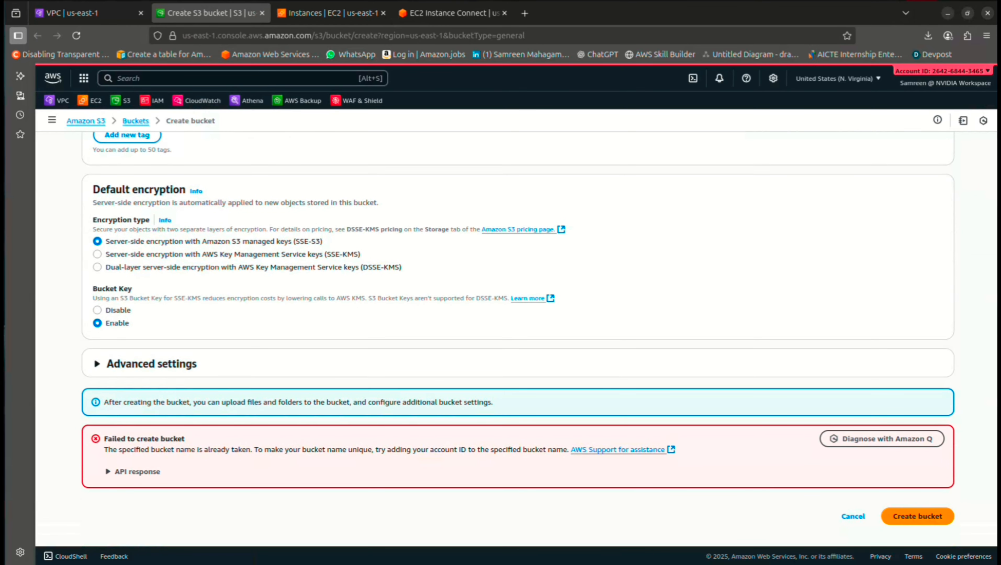
{"action": "scroll", "coordinate": [517, 336], "scroll_direction": "up", "scroll_amount": 15}
{"action": "scroll", "coordinate": [518, 337], "scroll_direction": "down", "scroll_amount": 5}
{"action": "scroll", "coordinate": [517, 336], "scroll_direction": "up", "scroll_amount": 4}
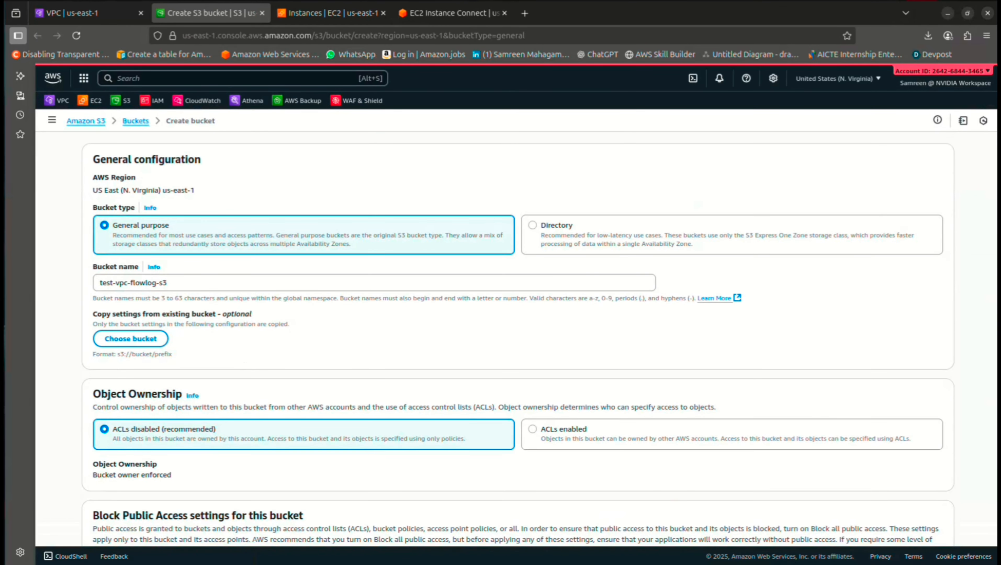
{"action": "left_click", "coordinate": [168, 282]}
{"action": "type", "text": "-v"}
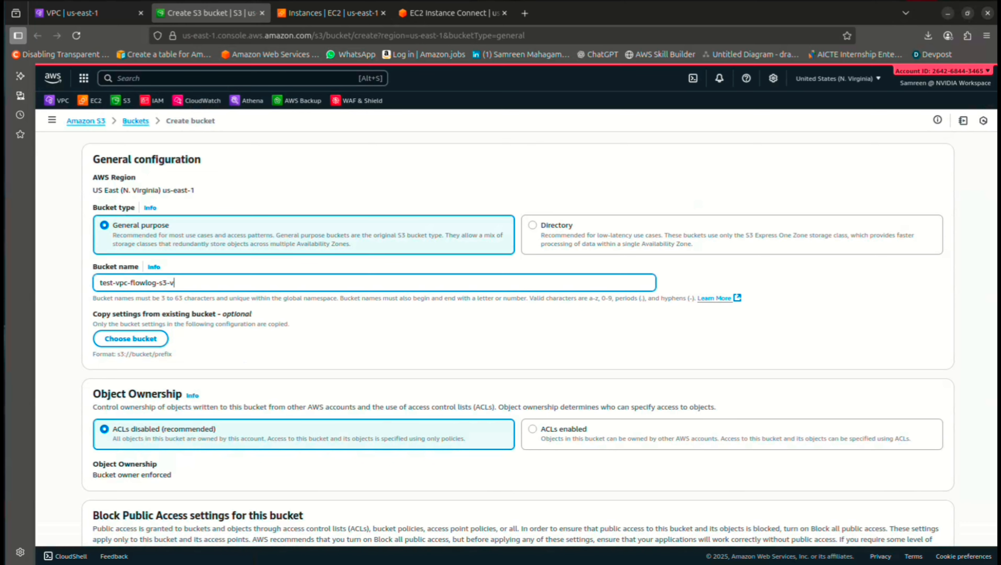
{"action": "type", "text": "1"}
{"action": "key", "text": "Return"}
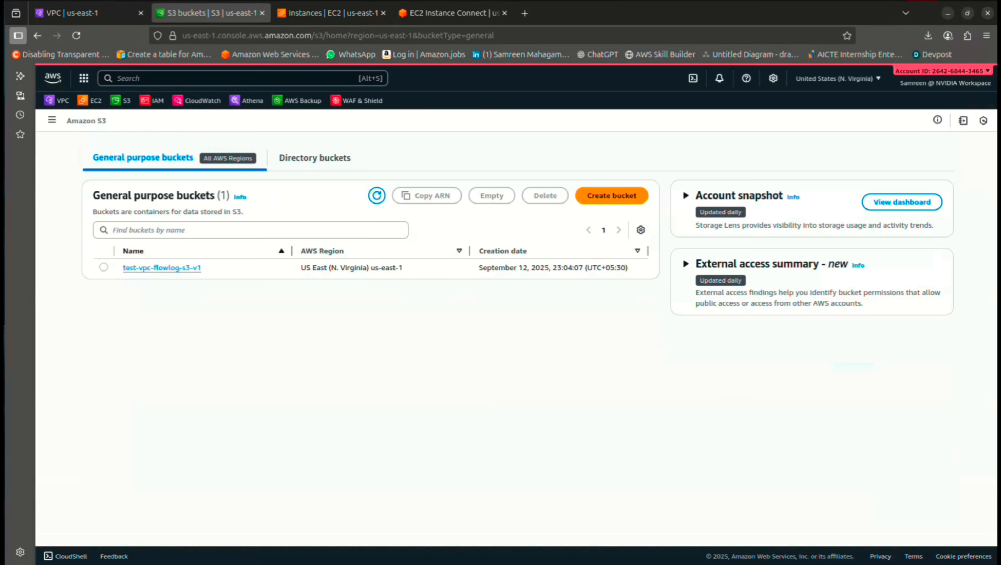
Copy the ARN from the test-vpc-flowlog-s3-v1 bucket's Properties page
{"action": "left_click", "coordinate": [87, 13]}
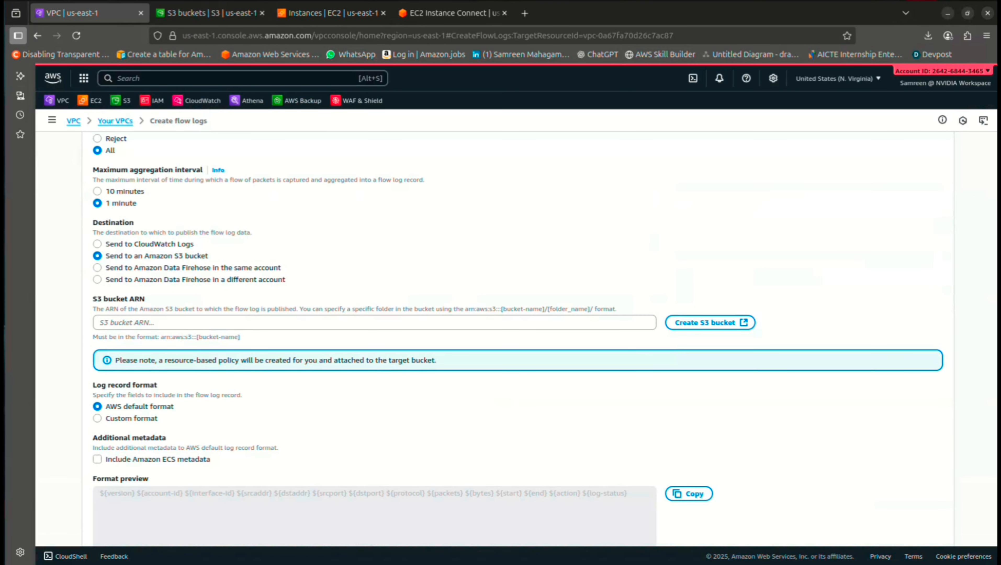
{"action": "left_click", "coordinate": [210, 13]}
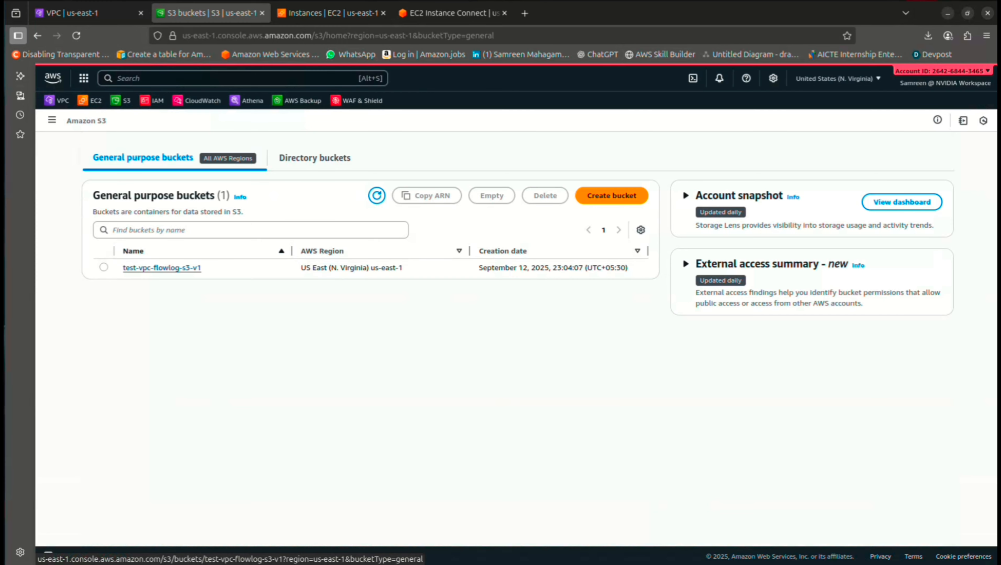
{"action": "left_click", "coordinate": [162, 267]}
{"action": "left_click", "coordinate": [228, 182]}
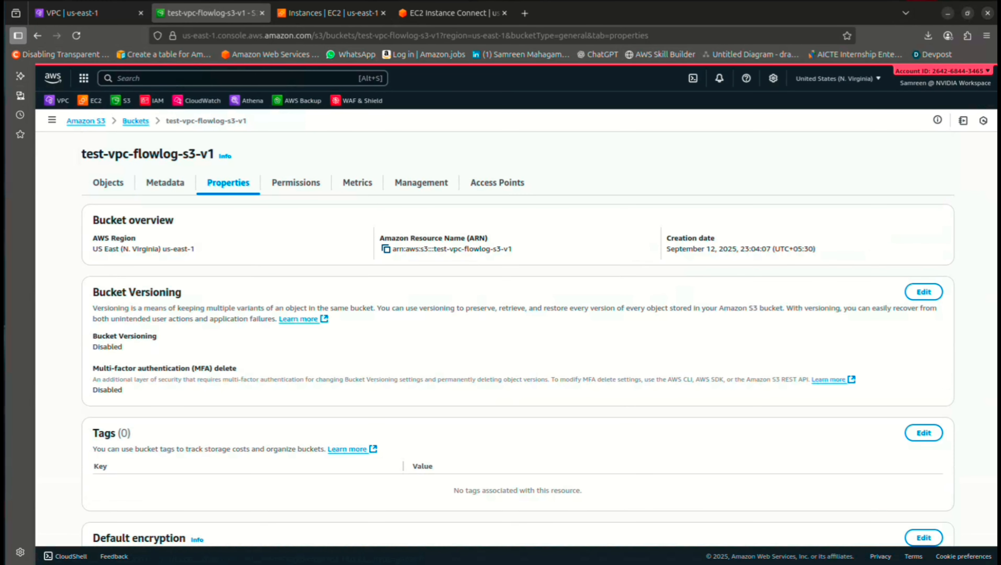
{"action": "left_click", "coordinate": [385, 248]}
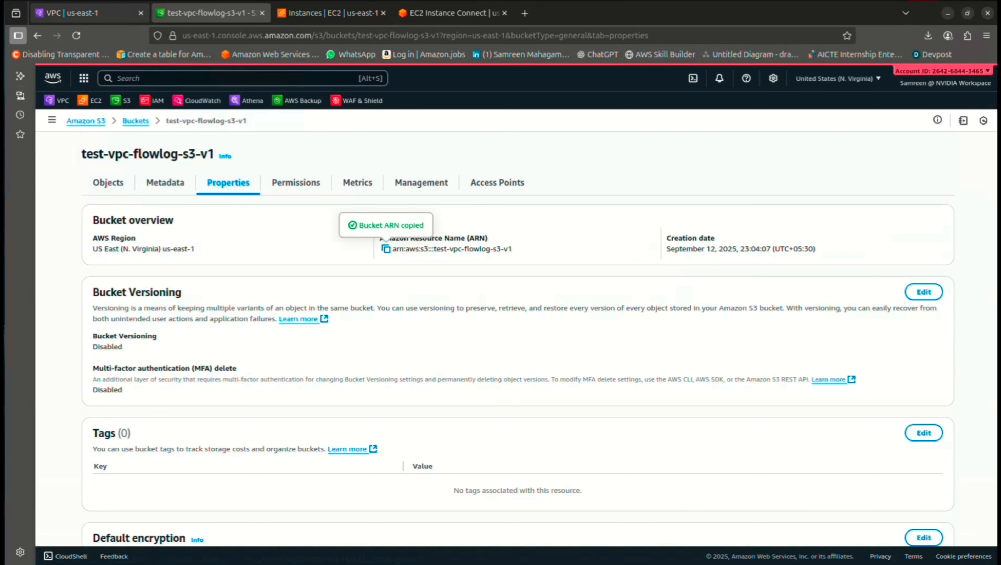
Paste the bucket ARN into the flow log form and create the flow log
{"action": "left_click", "coordinate": [87, 12]}
{"action": "left_click", "coordinate": [375, 323]}
{"action": "key", "text": "ctrl+v"}
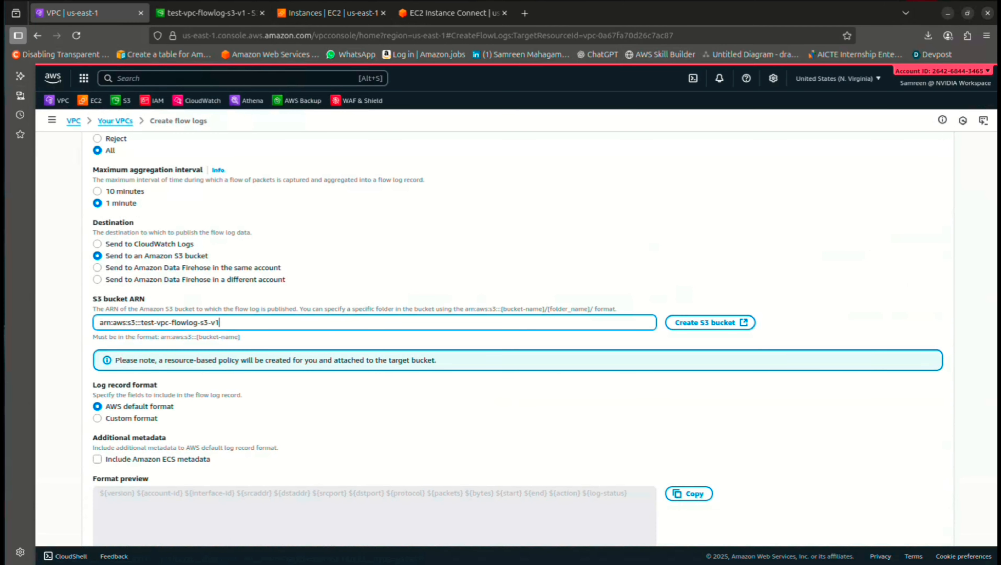
{"action": "scroll", "coordinate": [514, 317], "scroll_direction": "down", "scroll_amount": 2}
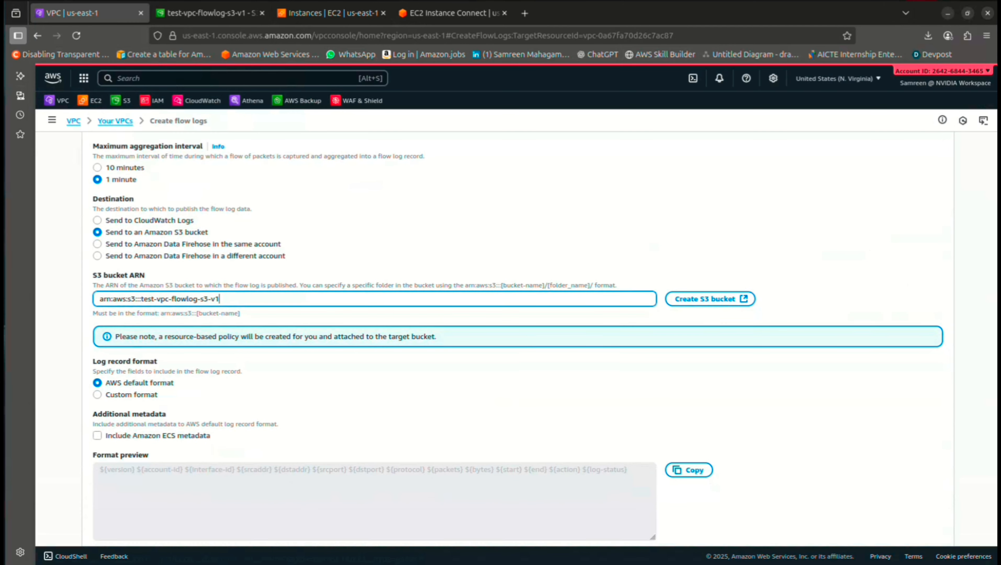
{"action": "scroll", "coordinate": [514, 316], "scroll_direction": "down", "scroll_amount": 4}
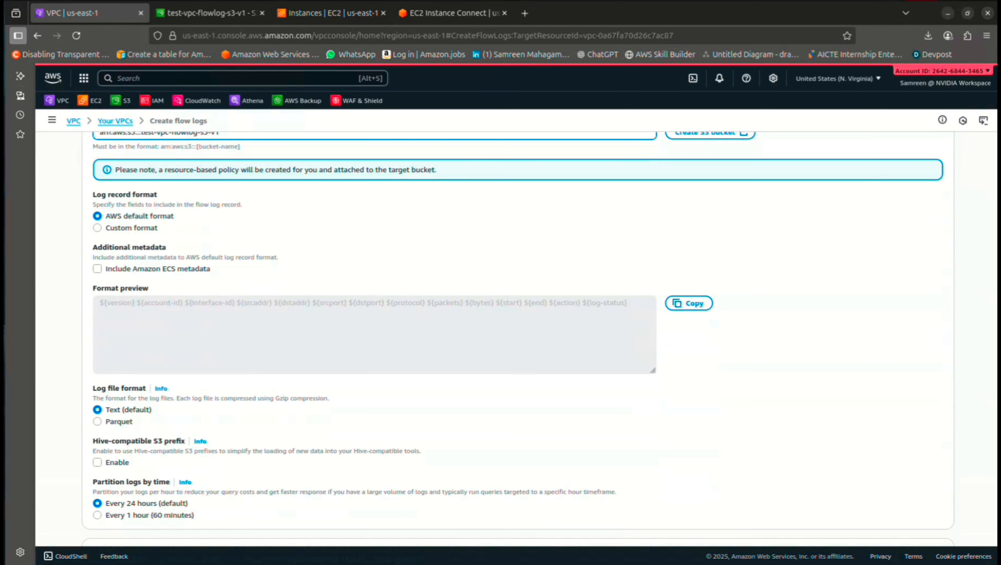
{"action": "left_click_drag", "start_coordinate": [100, 303], "coordinate": [627, 303]}
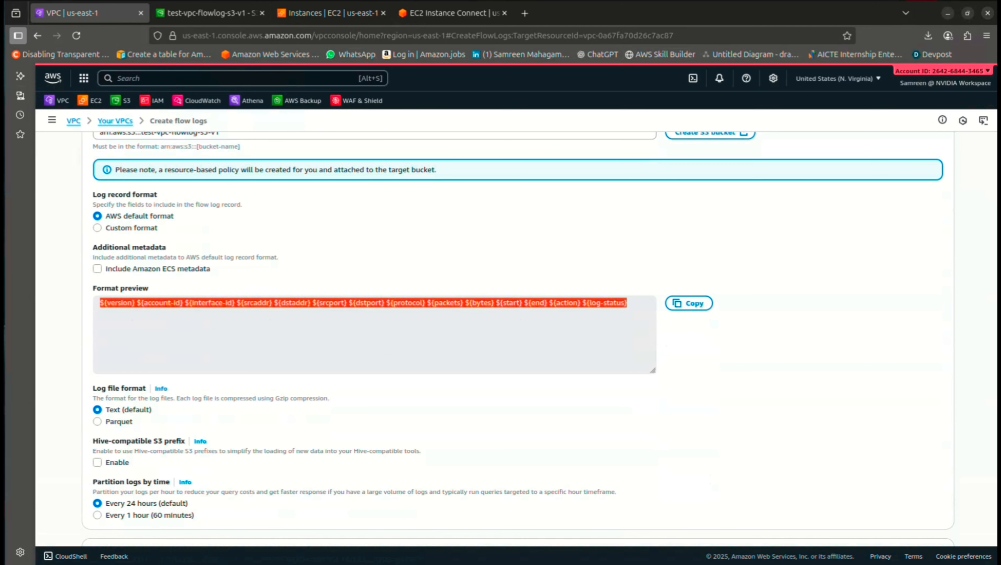
{"action": "scroll", "coordinate": [515, 337], "scroll_direction": "down", "scroll_amount": 2}
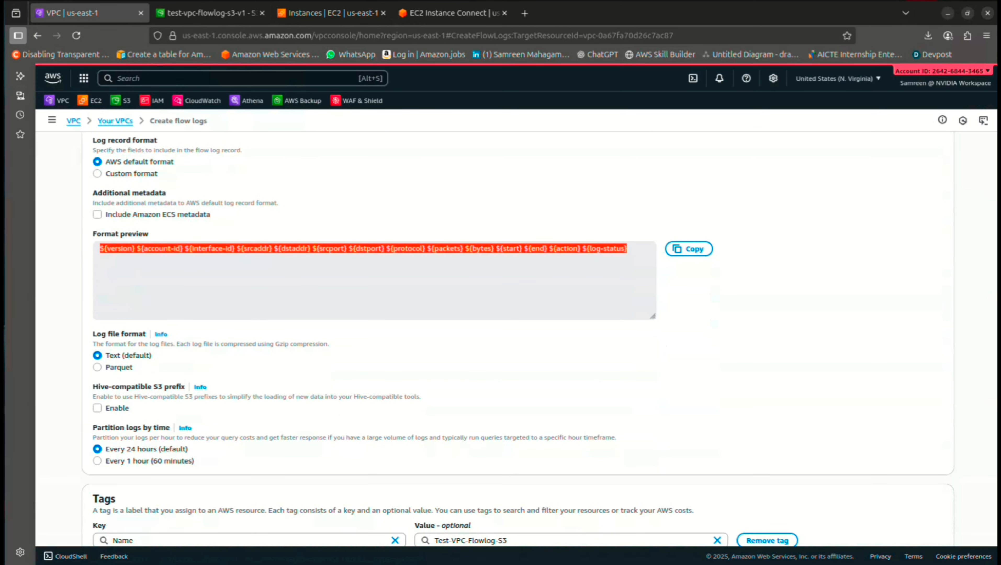
{"action": "scroll", "coordinate": [515, 337], "scroll_direction": "down", "scroll_amount": 3}
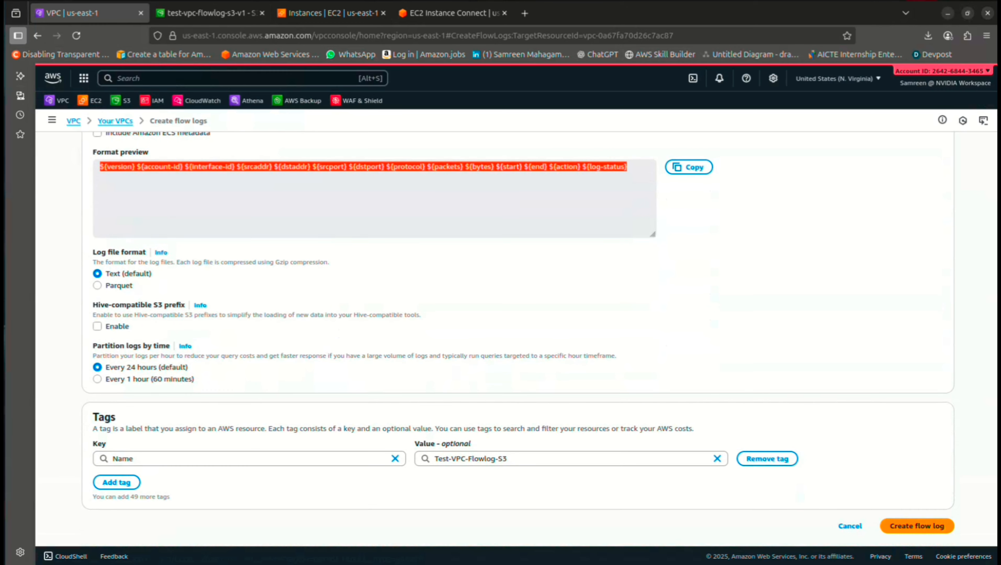
{"action": "left_click", "coordinate": [917, 526]}
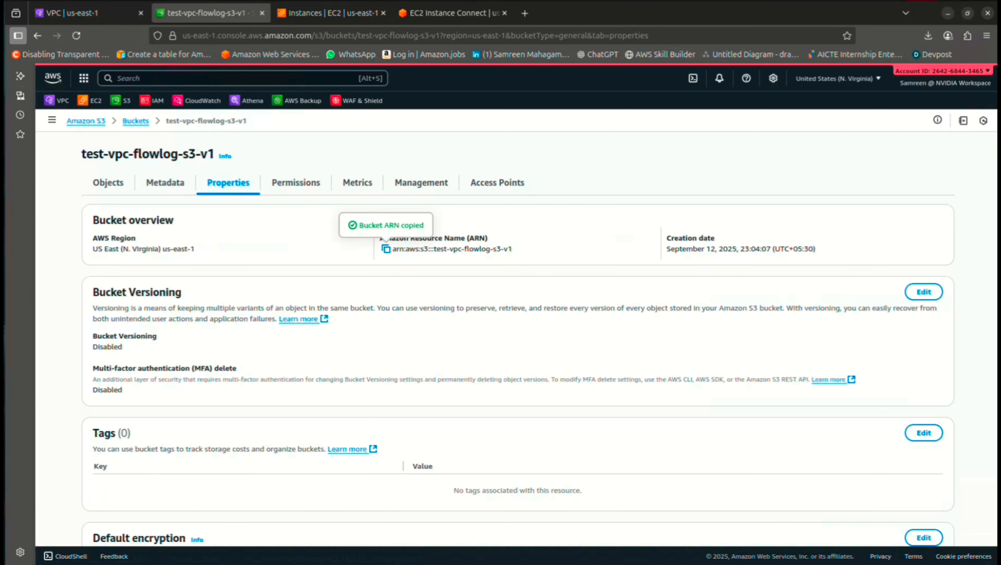
Browse the test-vpc-flowlog-s3-v1 bucket's objects for delivered flow logs
{"action": "left_click", "coordinate": [108, 183]}
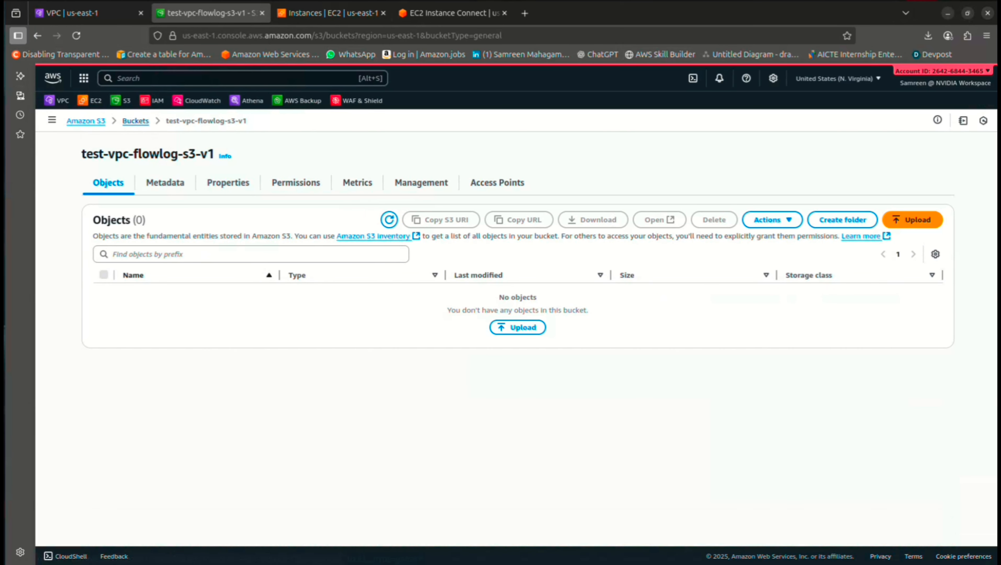
{"action": "left_click", "coordinate": [136, 121]}
{"action": "left_click", "coordinate": [162, 268]}
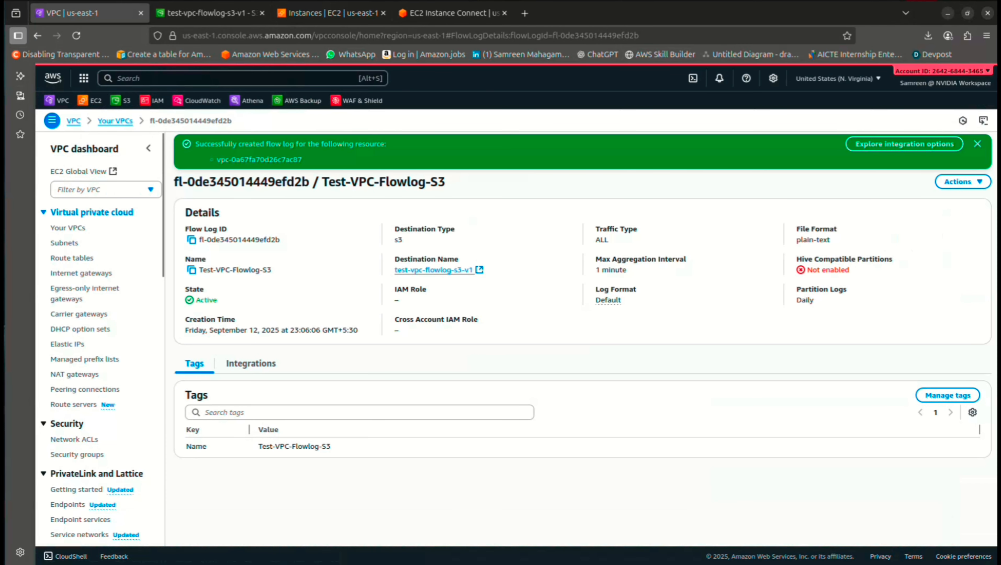
Review Test-VPC's flow logs and open a new flow log form, starting the name Test-VPC-
{"action": "left_click", "coordinate": [68, 228]}
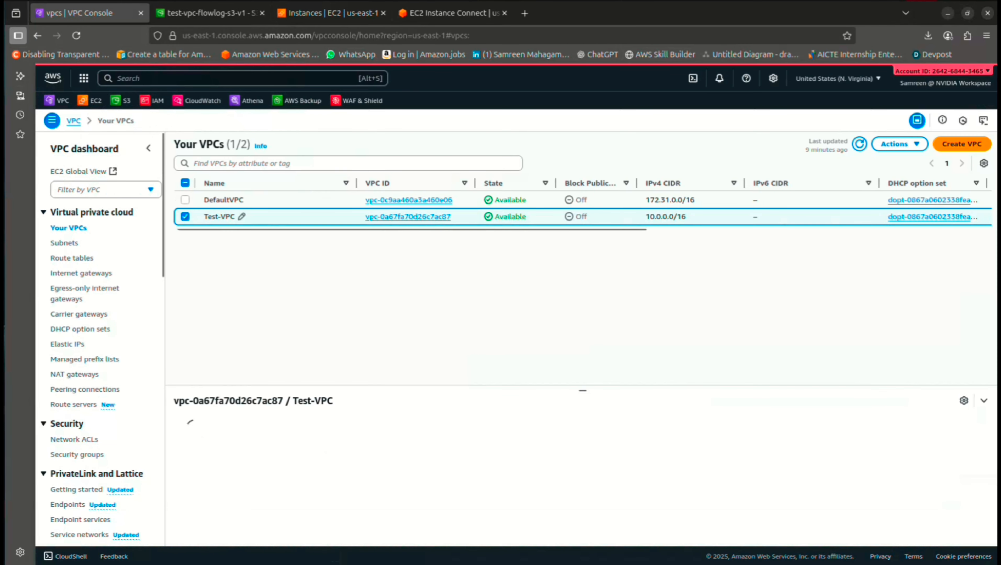
{"action": "left_click", "coordinate": [185, 217]}
{"action": "left_click", "coordinate": [184, 216]}
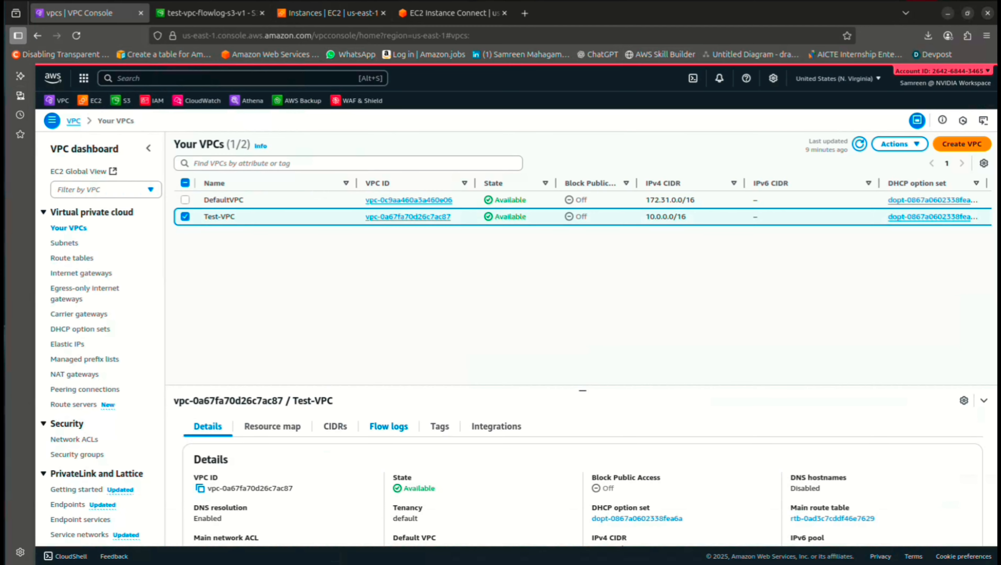
{"action": "left_click", "coordinate": [389, 426]}
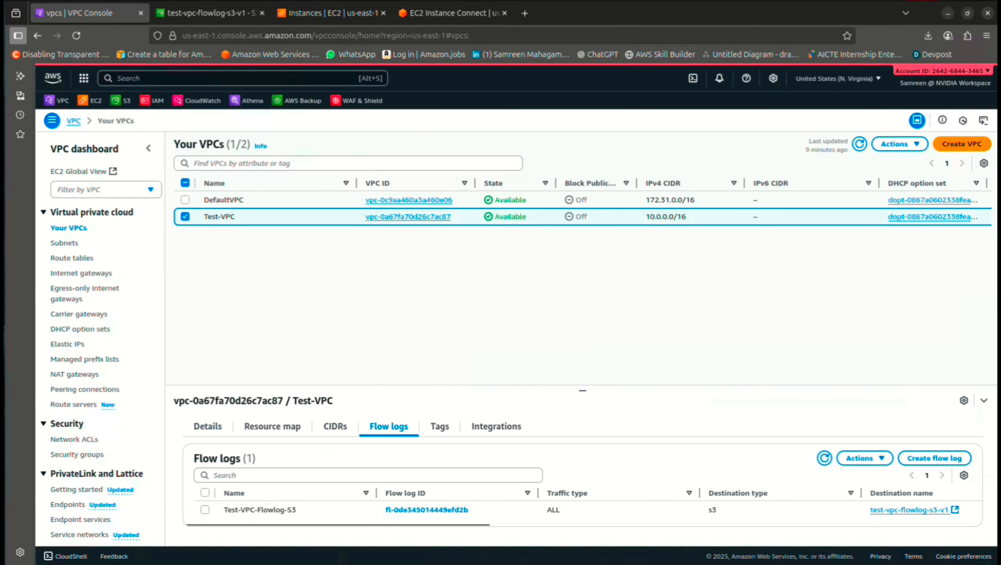
{"action": "left_click", "coordinate": [958, 459]}
{"action": "type", "text": "Test"}
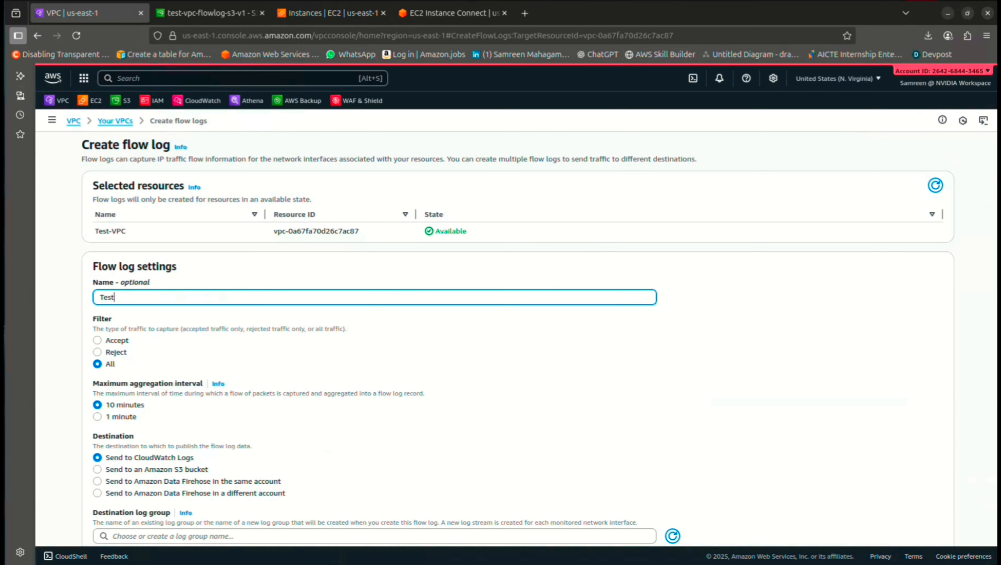
{"action": "type", "text": "-VPC-Flowlog-Cloudwatch"}
Complete the name as Test-VPC-Flowlog-Cloudwatch and set 1-minute aggregation
{"action": "scroll", "coordinate": [515, 336], "scroll_direction": "down", "scroll_amount": 2}
{"action": "left_click", "coordinate": [98, 335]}
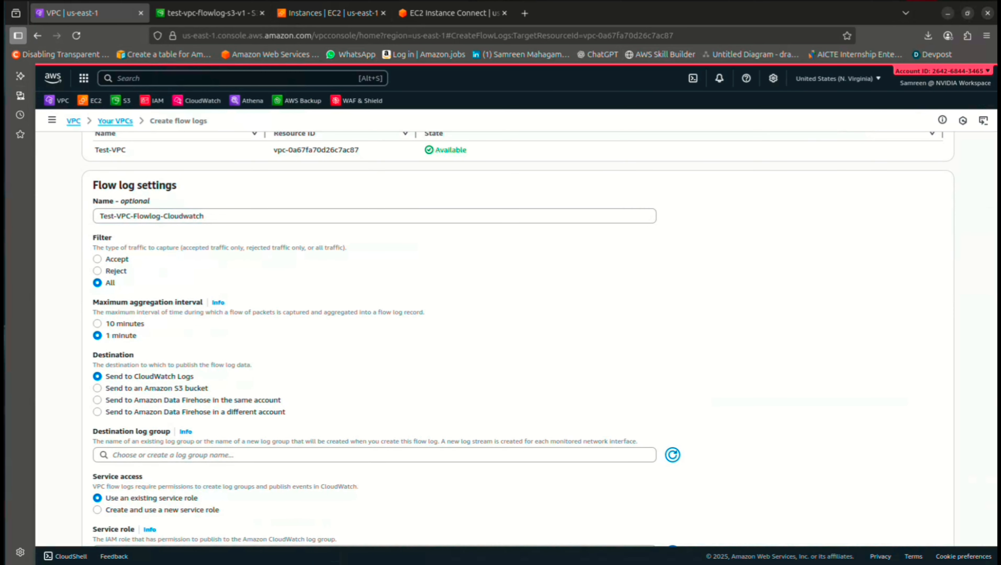
Refresh the destination log groups and open CloudWatch in a new browser tab
{"action": "scroll", "coordinate": [514, 336], "scroll_direction": "down", "scroll_amount": 2}
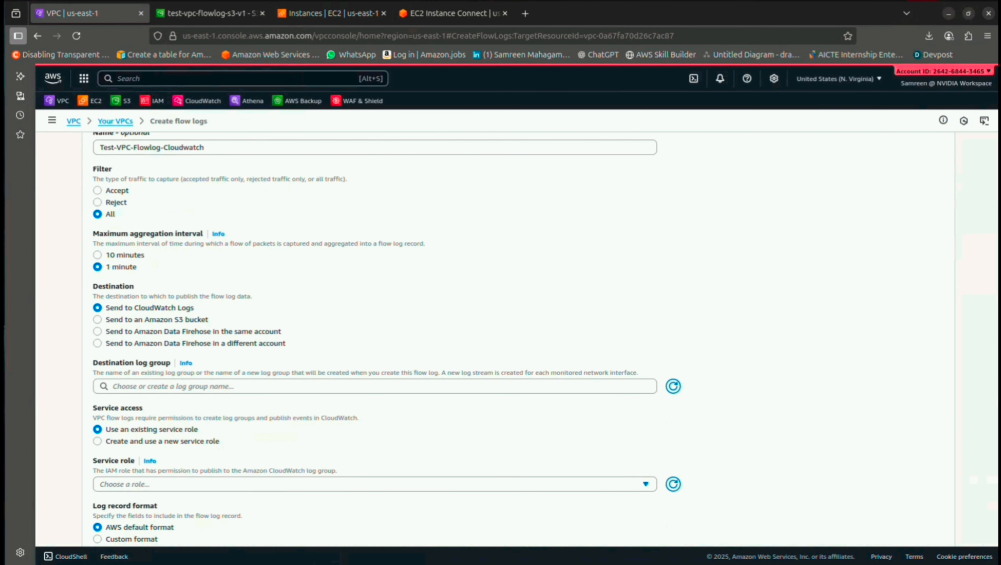
{"action": "scroll", "coordinate": [514, 337], "scroll_direction": "down", "scroll_amount": 3}
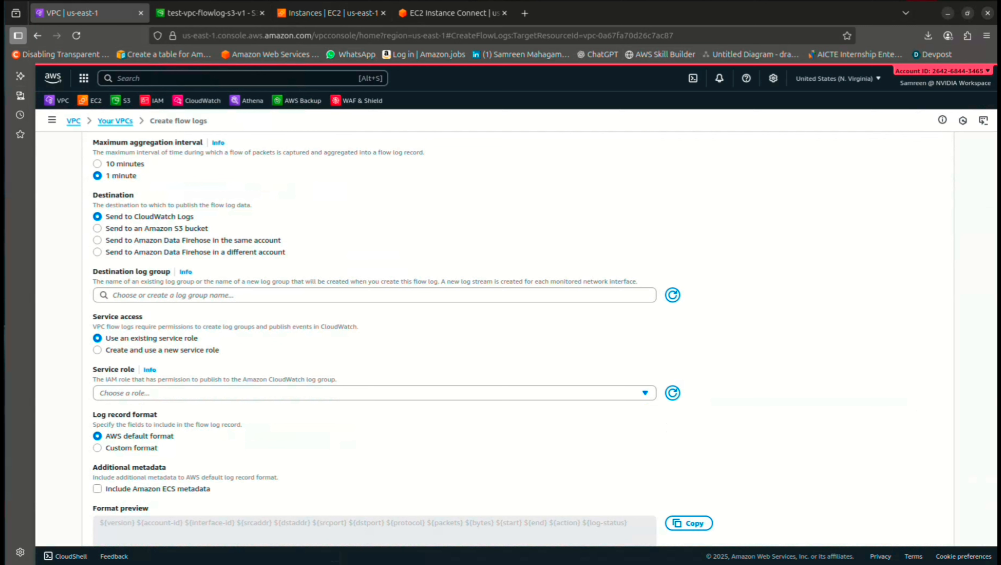
{"action": "left_click", "coordinate": [673, 295]}
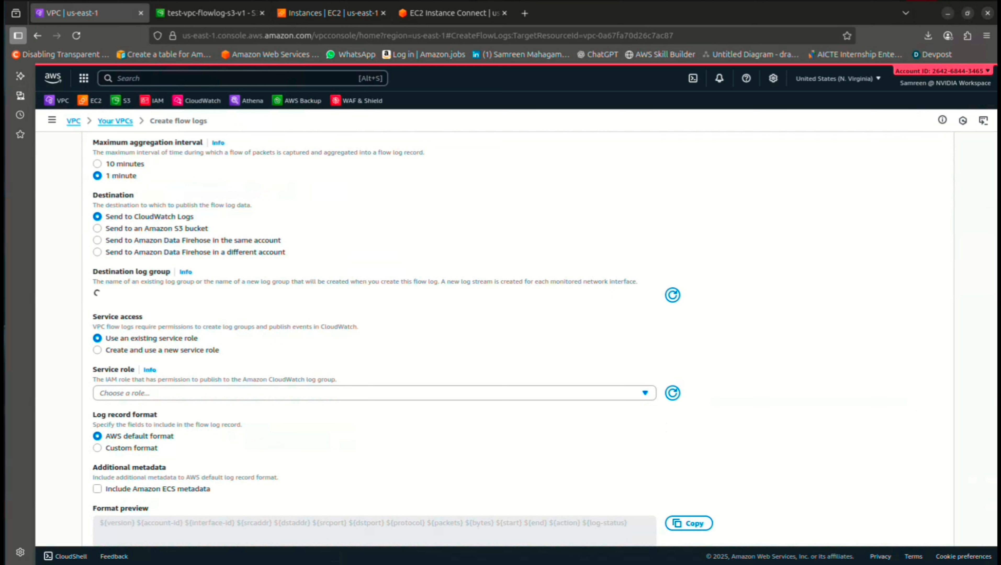
{"action": "left_click", "coordinate": [374, 295]}
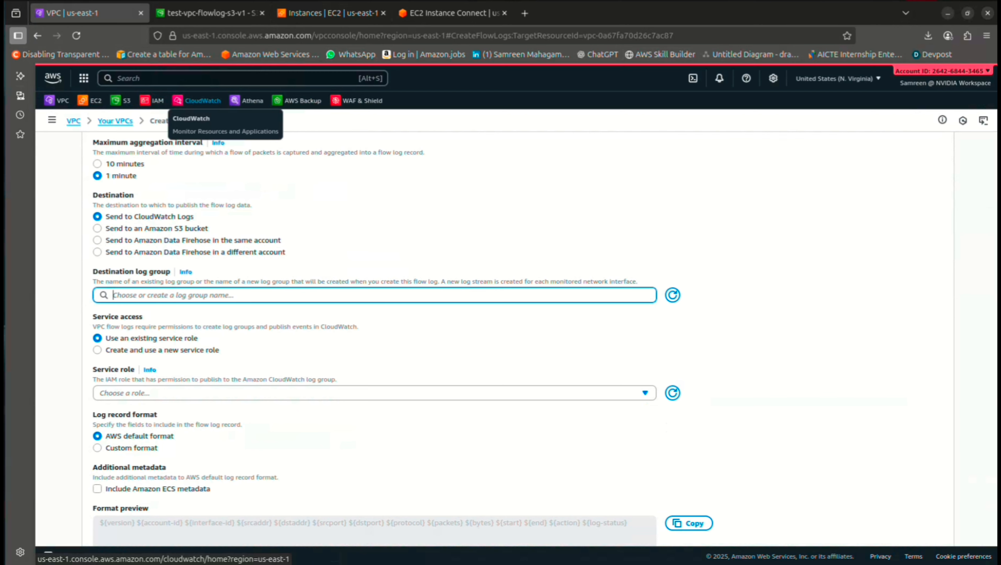
{"action": "right_click", "coordinate": [206, 105]}
{"action": "left_click", "coordinate": [249, 112]}
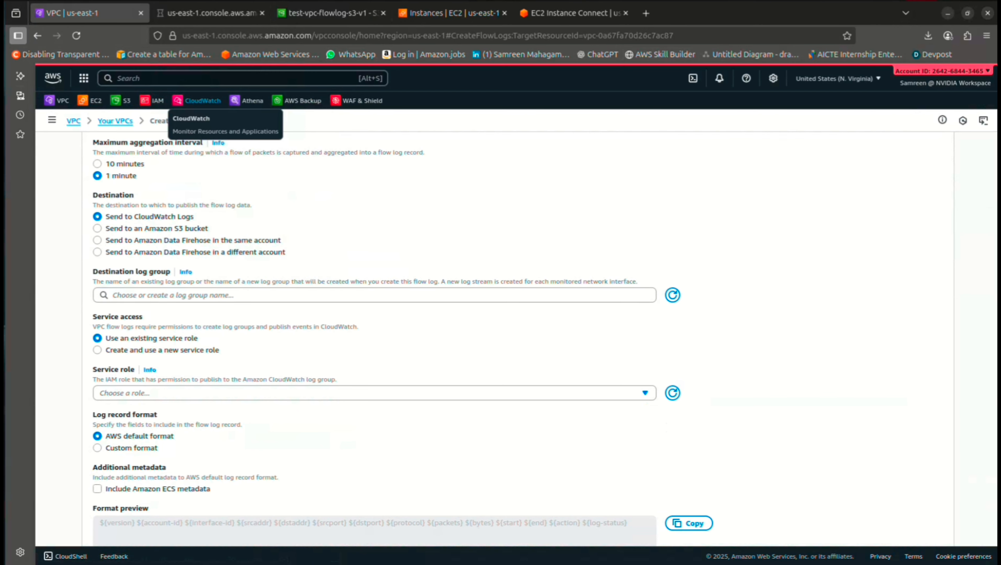
{"action": "key", "text": "alt+s"}
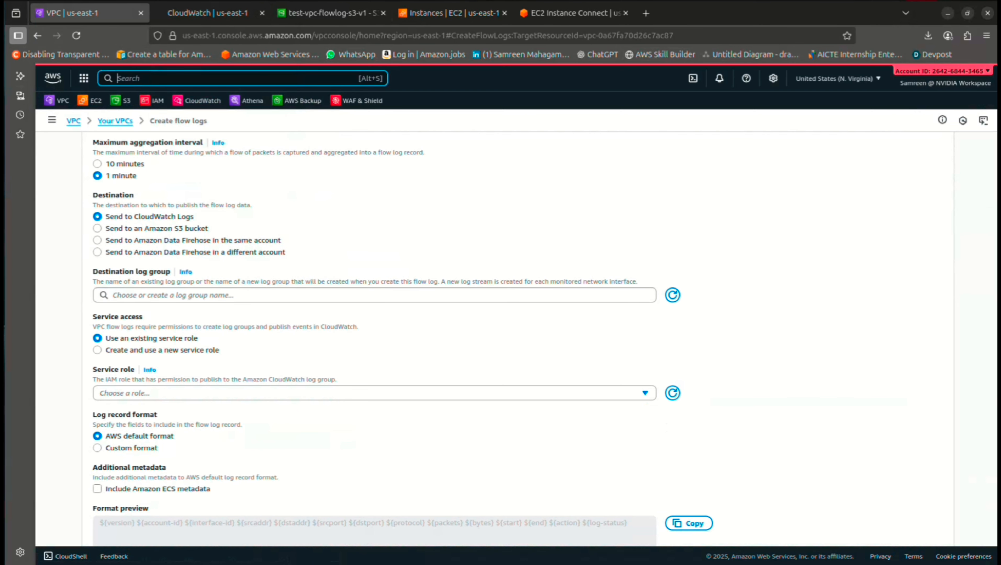
{"action": "type", "text": "cloudwatch"}
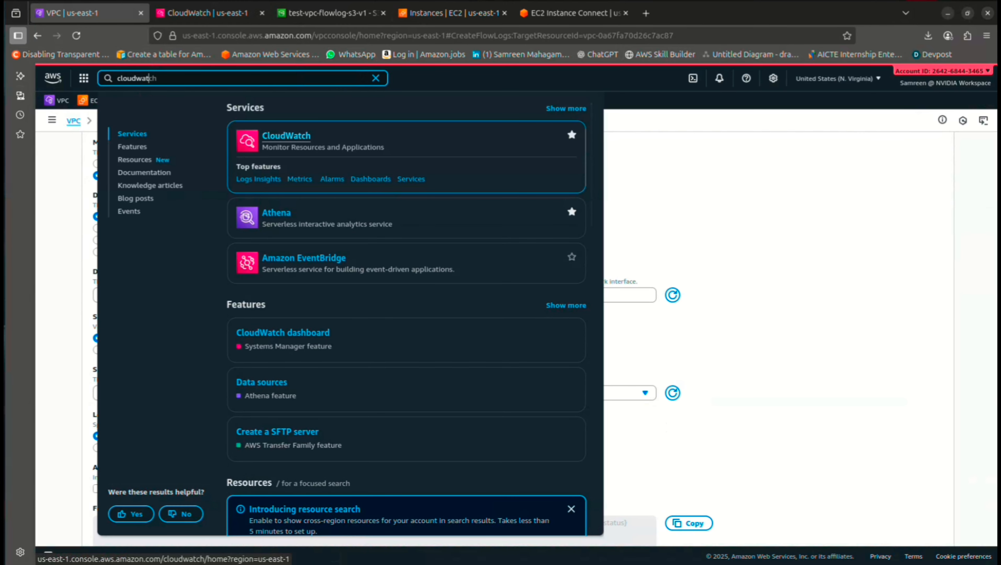
{"action": "left_click", "coordinate": [65, 166]}
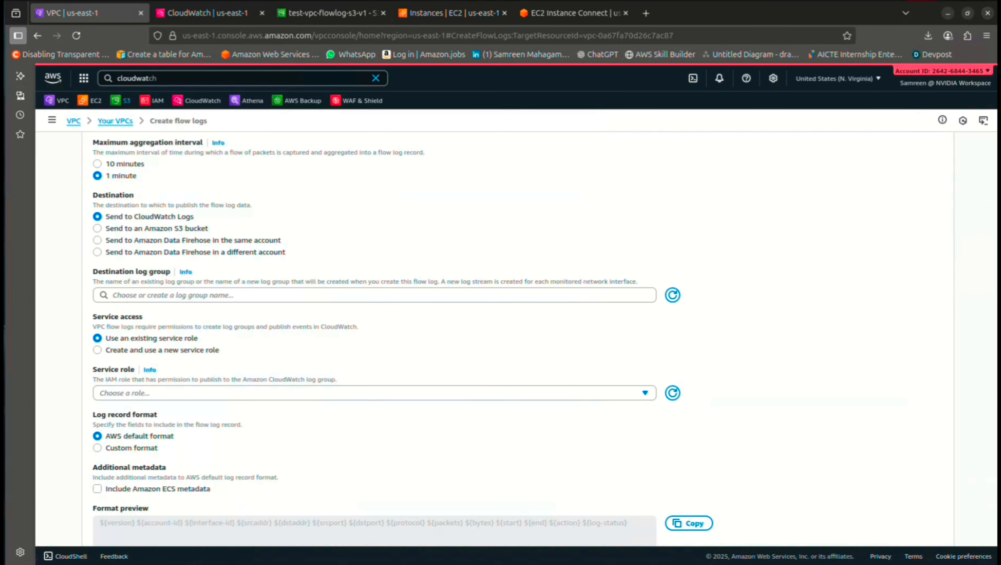
Create the CloudWatch log group Test-VPC-Flowlog-Cloudwatch with a 1-day retention period
{"action": "left_click", "coordinate": [208, 13]}
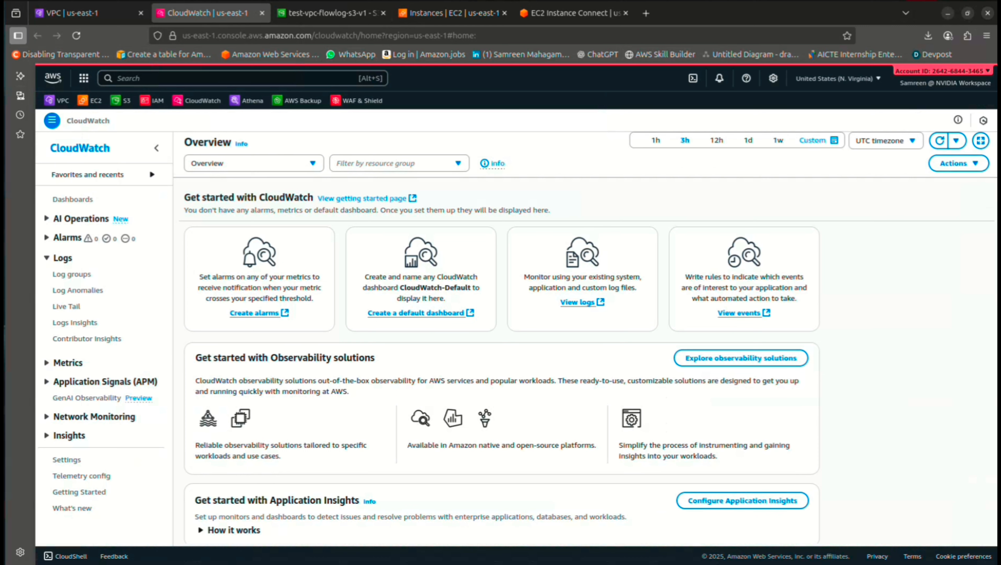
{"action": "left_click", "coordinate": [72, 274]}
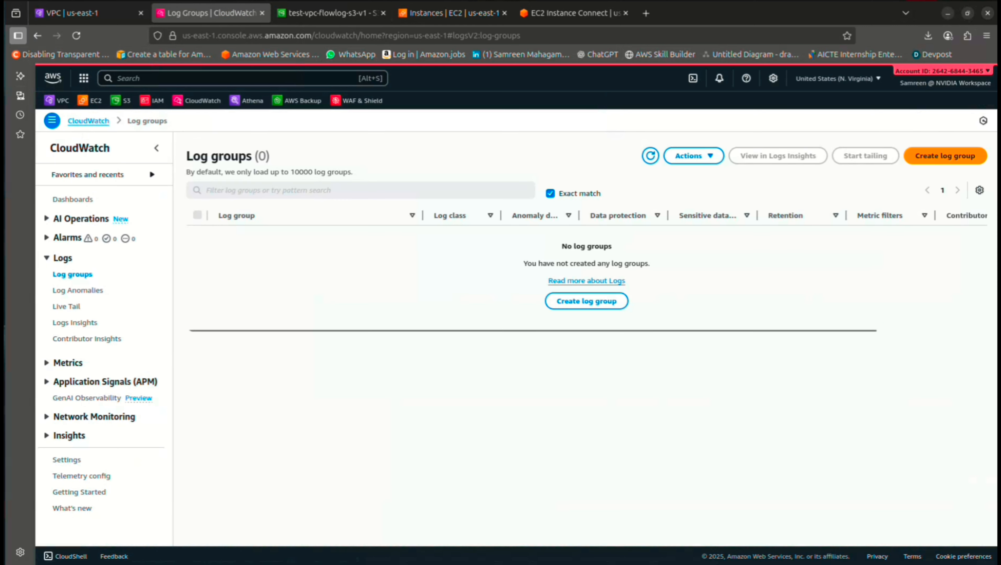
{"action": "left_click", "coordinate": [945, 156]}
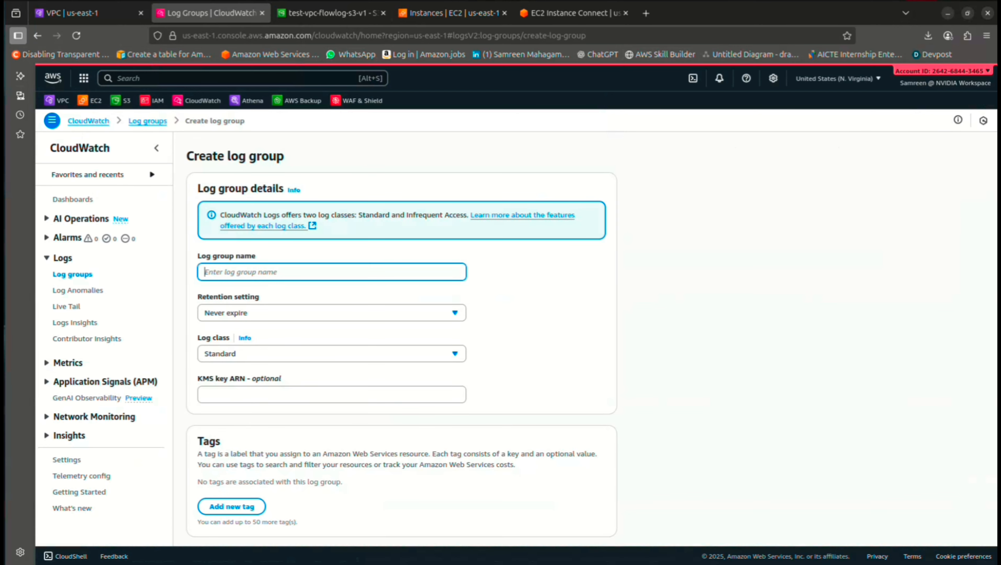
{"action": "type", "text": "Test-VPC-Flowlog-Cloudwatch"}
{"action": "key", "text": "ctrl+a"}
{"action": "left_click", "coordinate": [332, 313]}
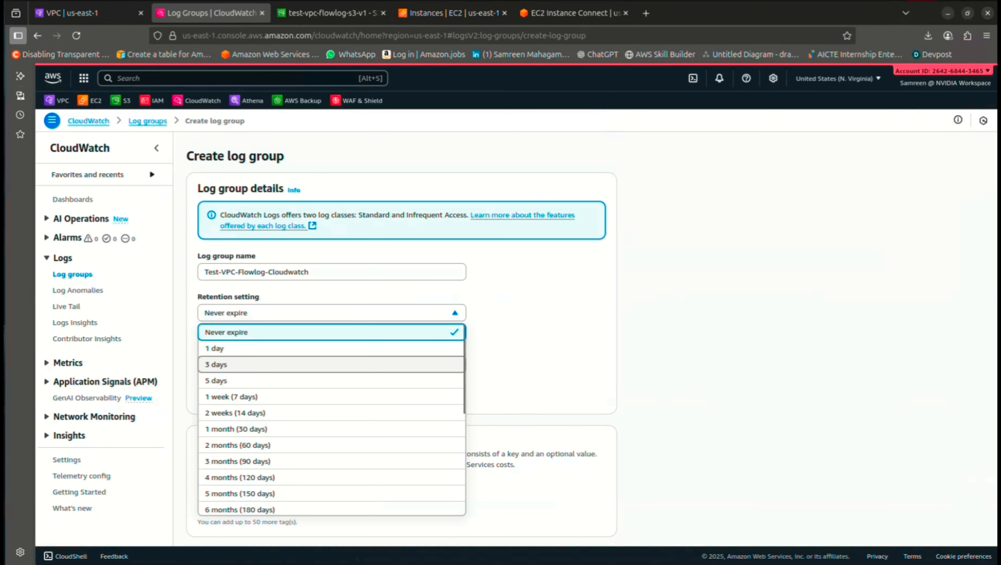
{"action": "left_click", "coordinate": [332, 348]}
{"action": "scroll", "coordinate": [401, 336], "scroll_direction": "down", "scroll_amount": 1}
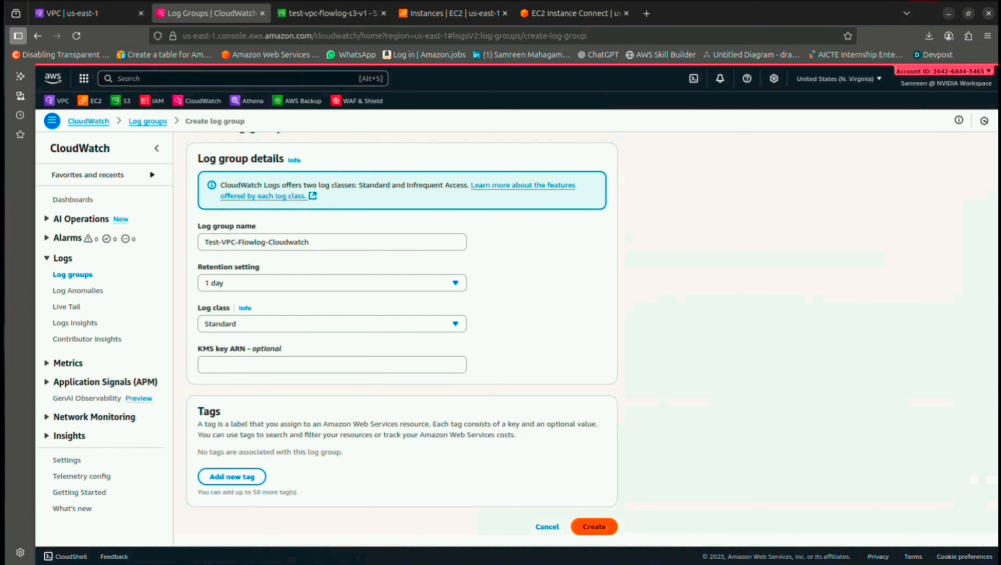
{"action": "left_click", "coordinate": [595, 527]}
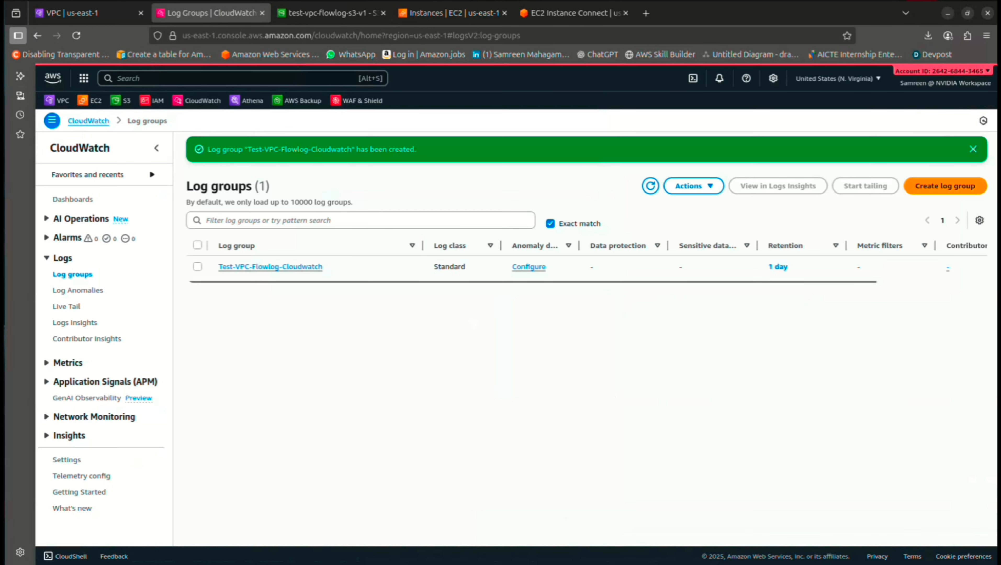
{"action": "left_click", "coordinate": [650, 185]}
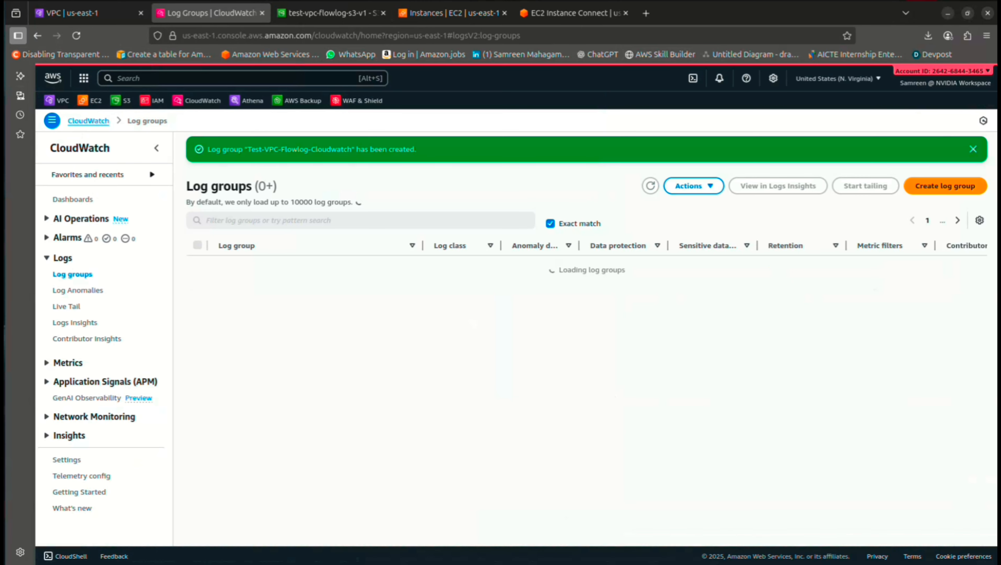
{"action": "left_click", "coordinate": [89, 13]}
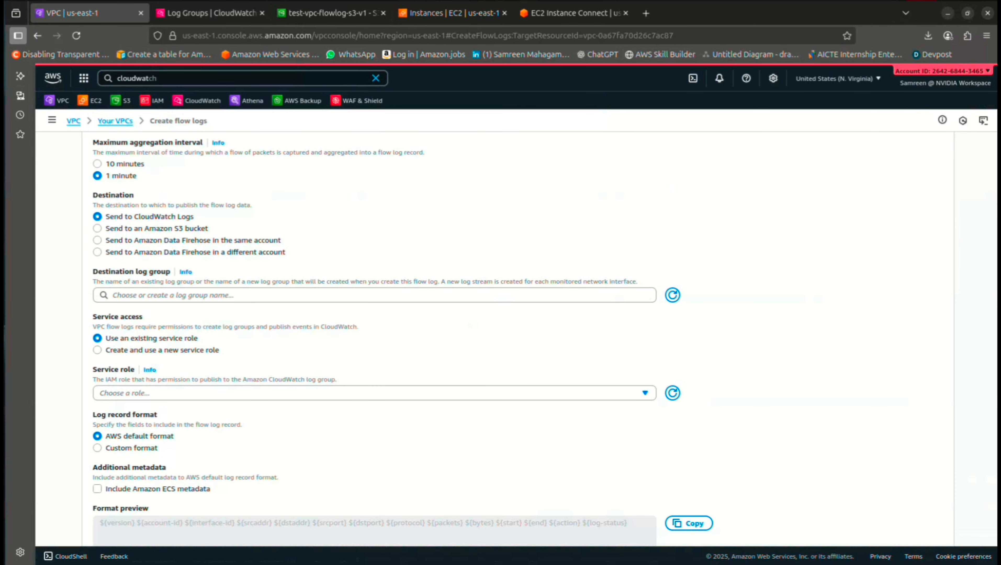
Select Test-VPC-Flowlog-Cloudwatch as the destination log group and refresh the service role list
{"action": "left_click", "coordinate": [673, 295]}
{"action": "left_click", "coordinate": [475, 295]}
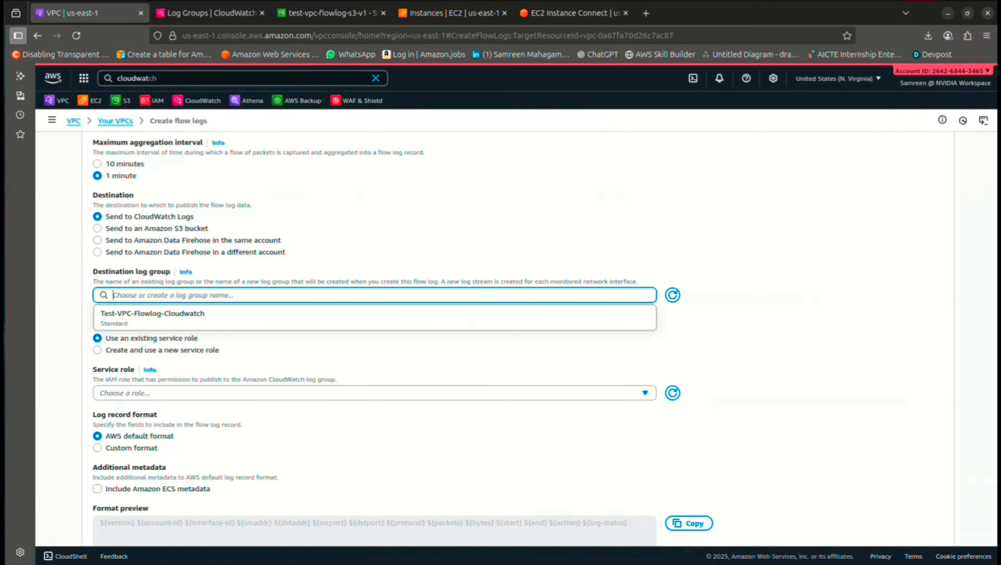
{"action": "left_click", "coordinate": [154, 319]}
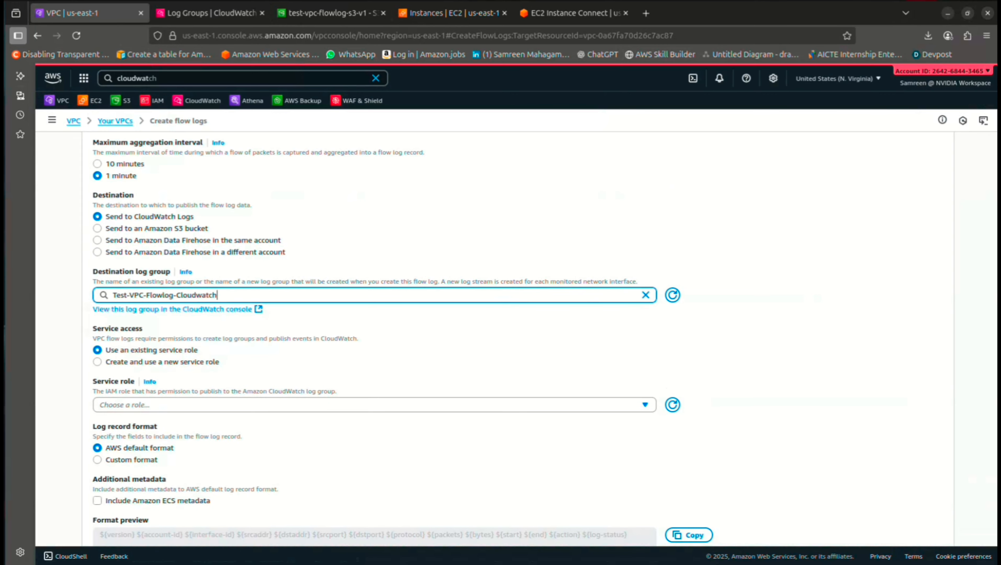
{"action": "scroll", "coordinate": [402, 337], "scroll_direction": "down", "scroll_amount": 3}
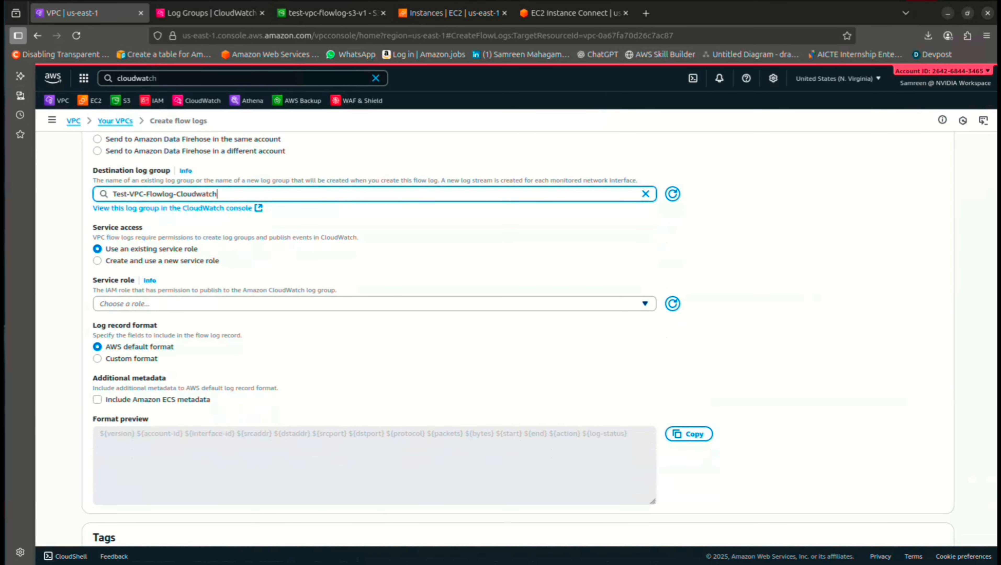
{"action": "left_click", "coordinate": [375, 304]}
{"action": "left_click", "coordinate": [374, 304]}
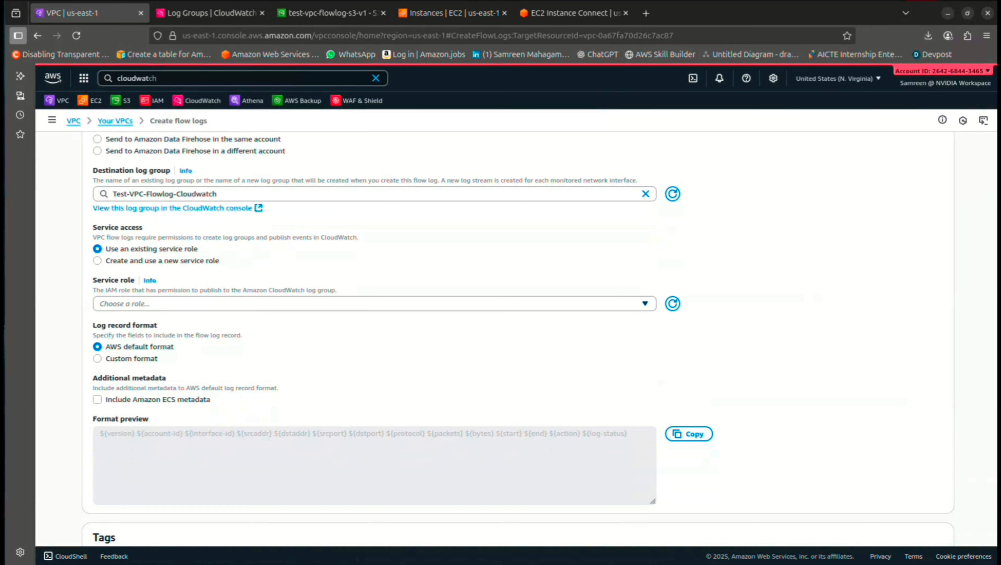
{"action": "left_click", "coordinate": [673, 304]}
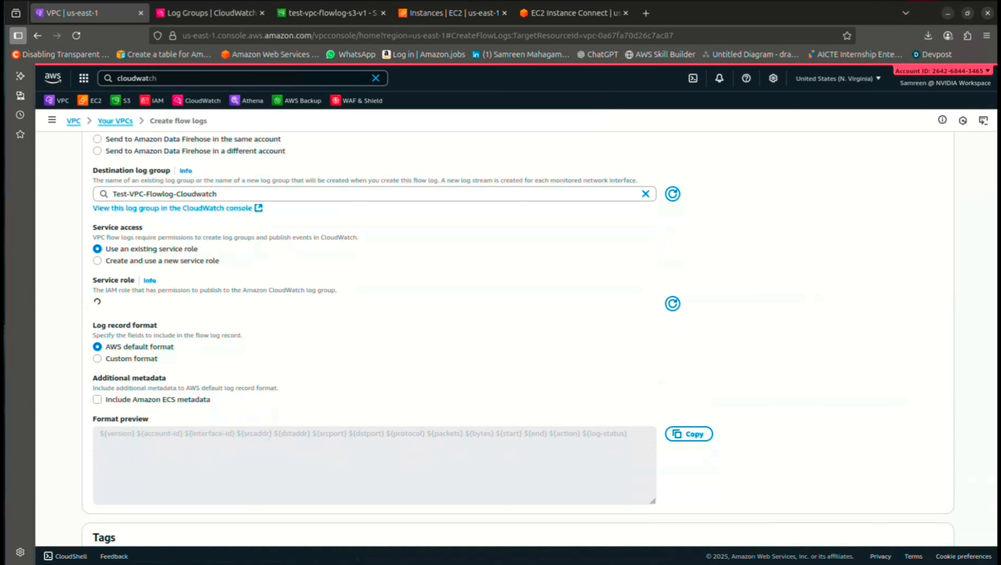
Search the console for IAM to open it in a new tab
{"action": "left_click", "coordinate": [149, 78]}
{"action": "key", "text": "BackSpace"}
{"action": "key", "text": "BackSpace"}
{"action": "key", "text": "BackSpace"}
{"action": "key", "text": "BackSpace"}
{"action": "key", "text": "BackSpace"}
{"action": "key", "text": "BackSpace"}
{"action": "key", "text": "BackSpace"}
{"action": "key", "text": "BackSpace"}
{"action": "key", "text": "BackSpace"}
{"action": "key", "text": "BackSpace"}
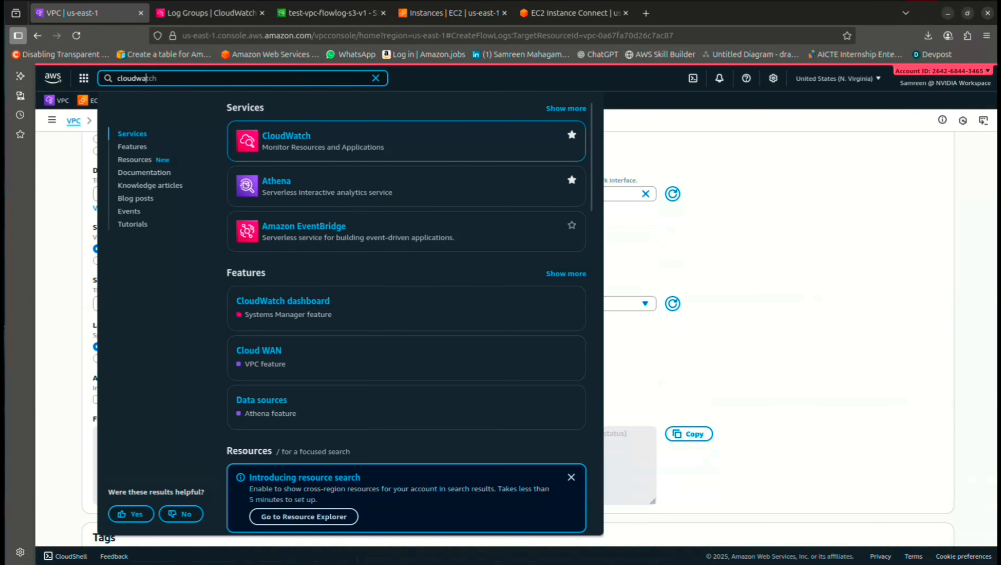
{"action": "type", "text": "IAM"}
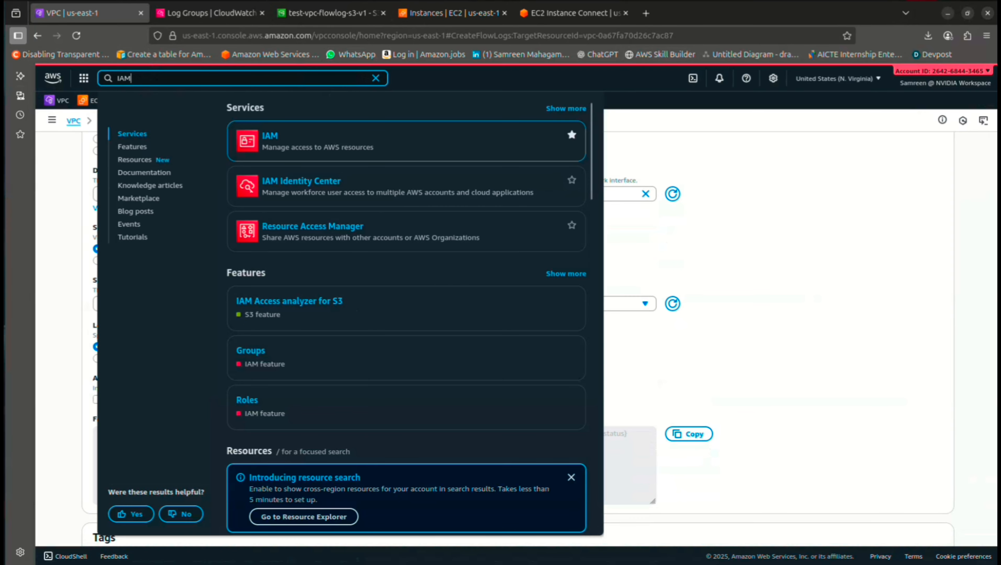
{"action": "right_click", "coordinate": [276, 139]}
In the new IAM tab, choose a custom trust policy for the new role
{"action": "left_click", "coordinate": [318, 146]}
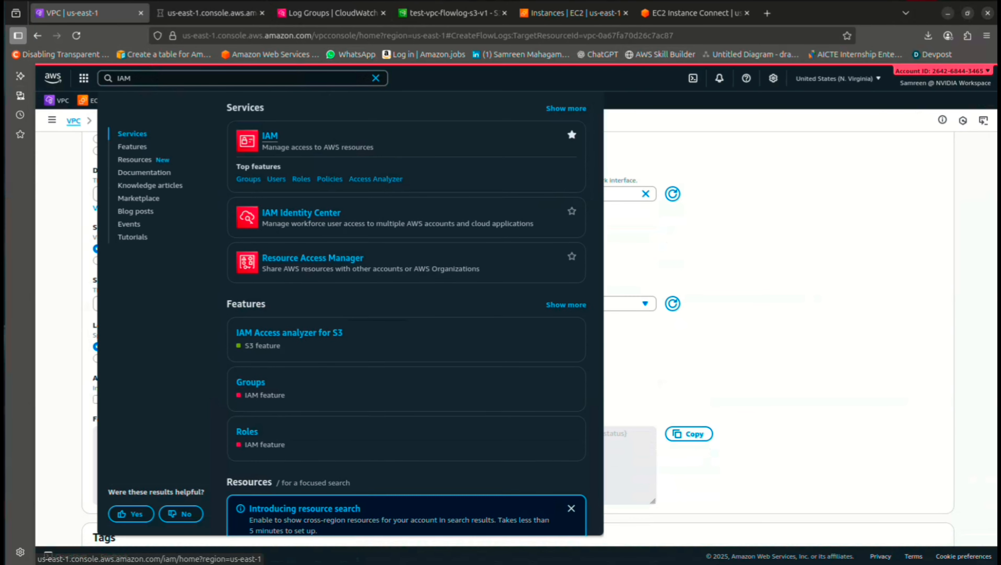
{"action": "key", "text": "ctrl+Tab"}
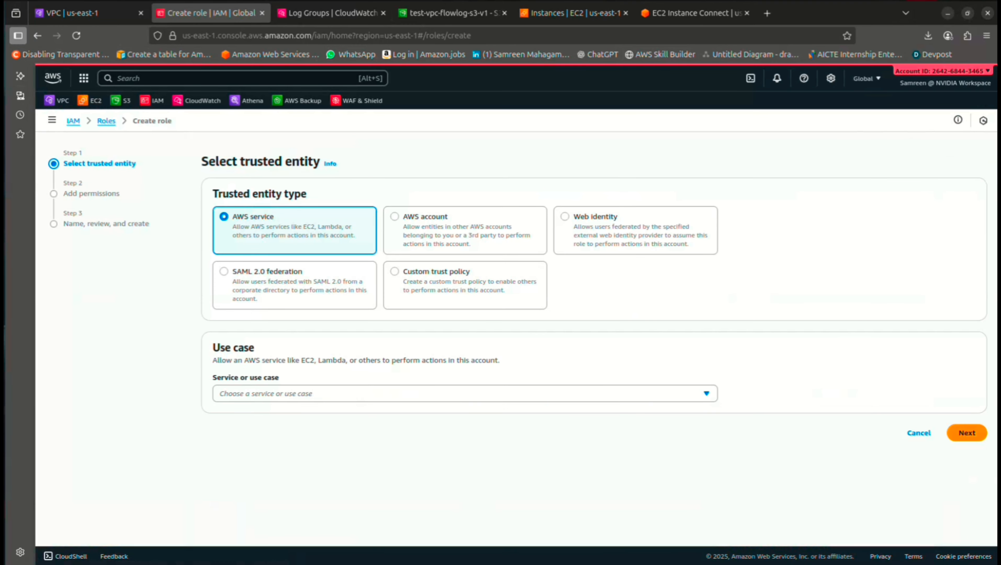
{"action": "left_click", "coordinate": [396, 272]}
{"action": "scroll", "coordinate": [316, 348], "scroll_direction": "down", "scroll_amount": 3}
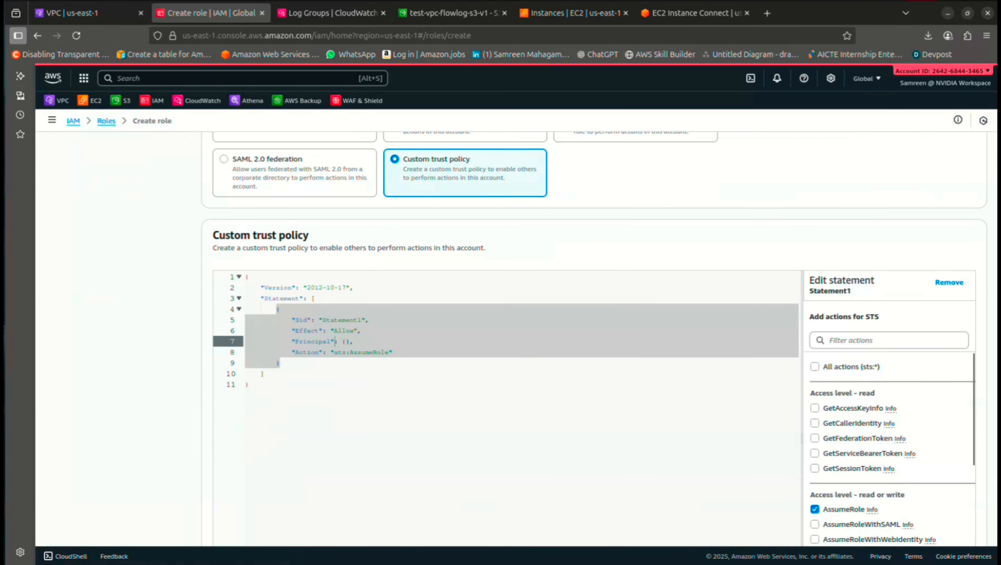
{"action": "scroll", "coordinate": [316, 349], "scroll_direction": "up", "scroll_amount": 5}
{"action": "scroll", "coordinate": [517, 314], "scroll_direction": "up", "scroll_amount": 1}
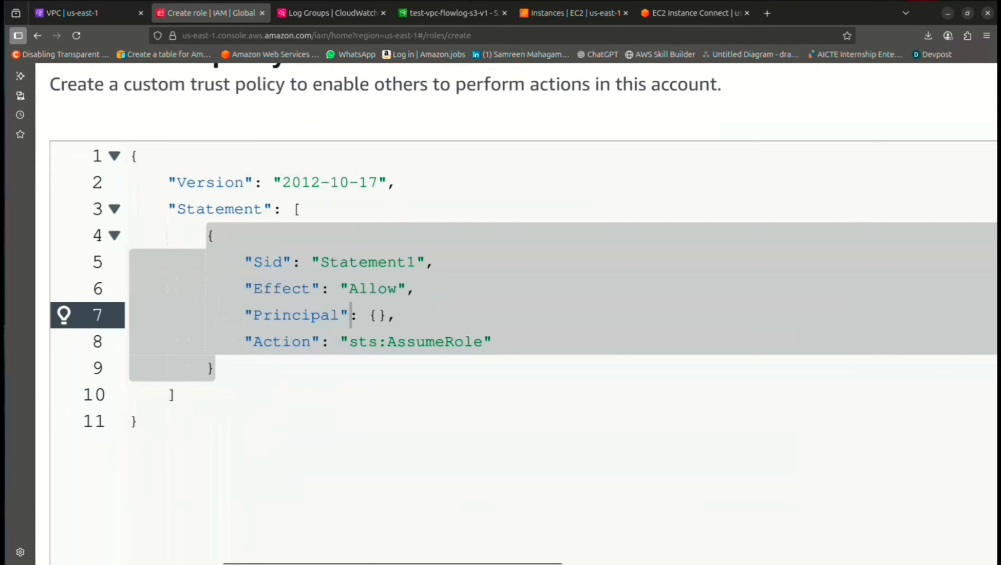
{"action": "scroll", "coordinate": [516, 314], "scroll_direction": "down", "scroll_amount": 1}
Add "Service": "vpc-flow-logs.amazonaws.com" inside the trust policy's Principal and continue
{"action": "left_click", "coordinate": [378, 316]}
{"action": "key", "text": "Return"}
{"action": "type", "text": "\"Se"}
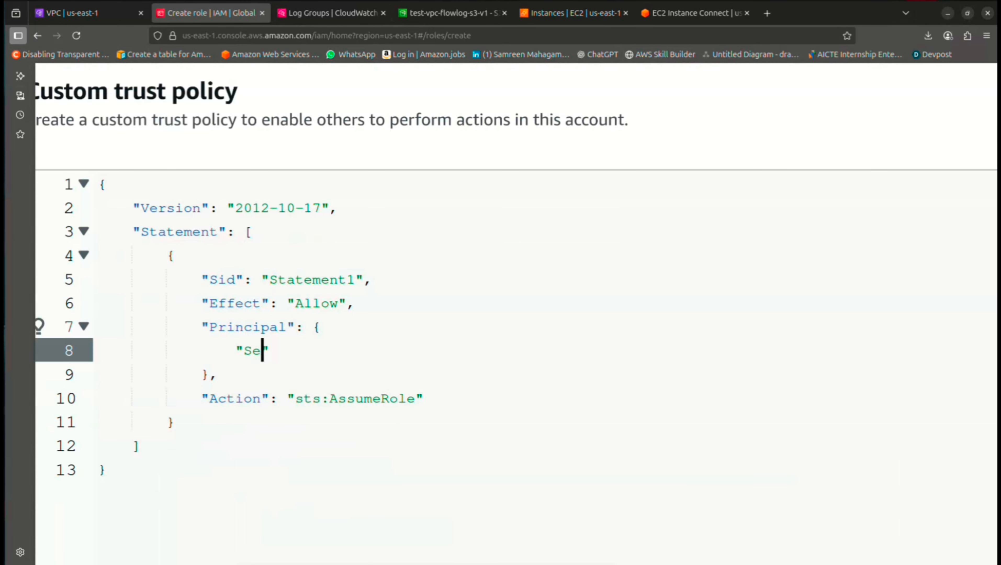
{"action": "type", "text": "rvice\""}
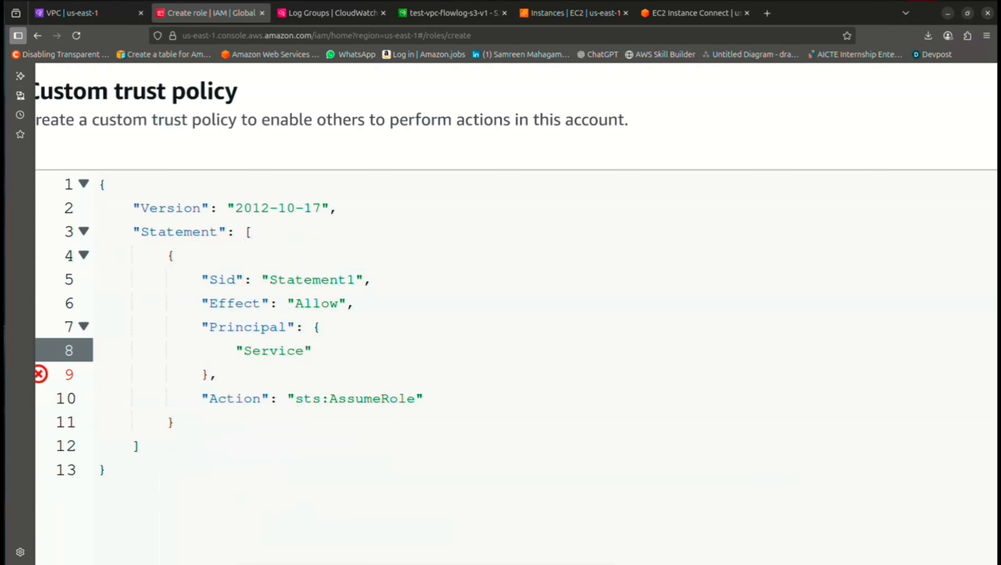
{"action": "type", "text": " : \"vp"}
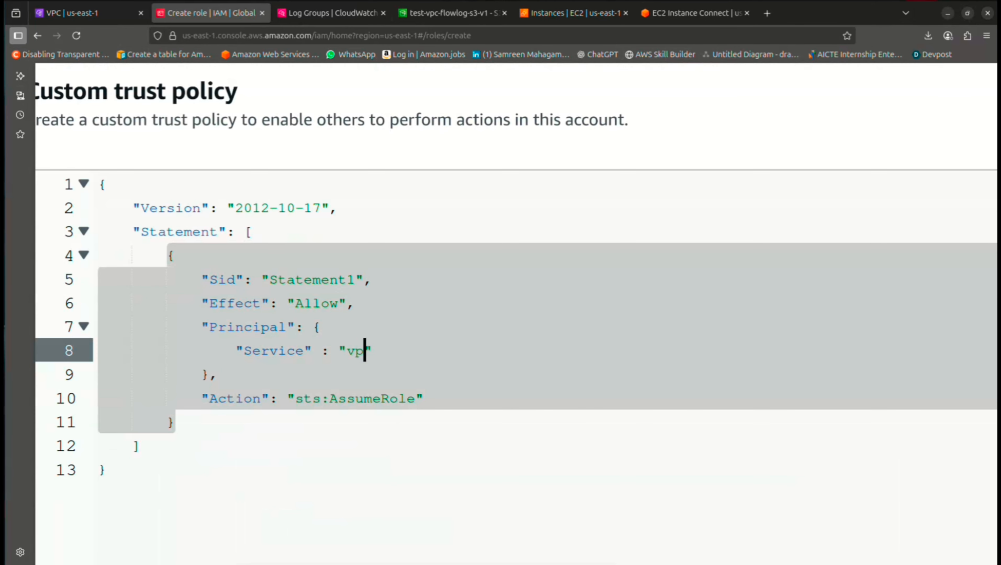
{"action": "type", "text": "c-flow-logs."}
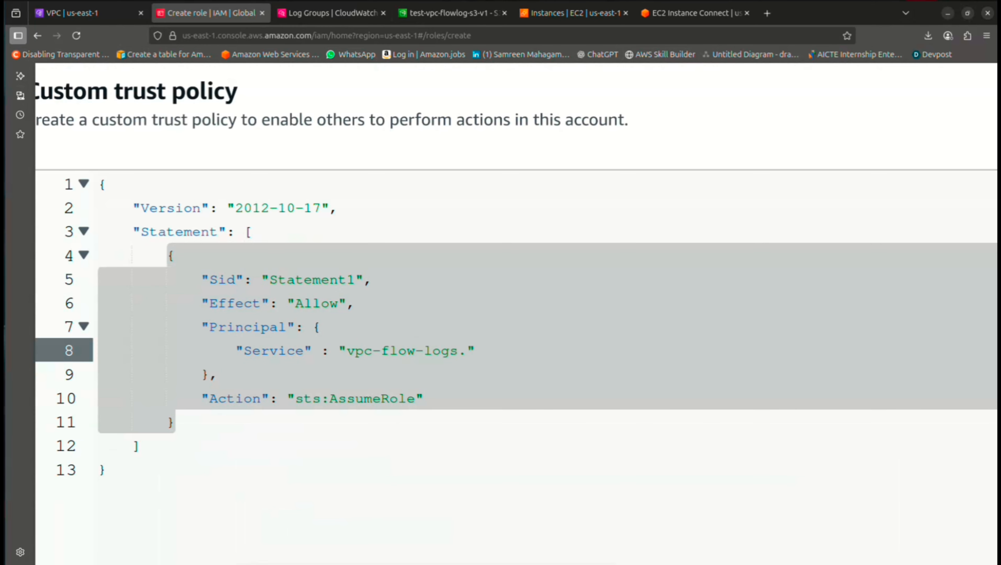
{"action": "type", "text": "amazonaws"}
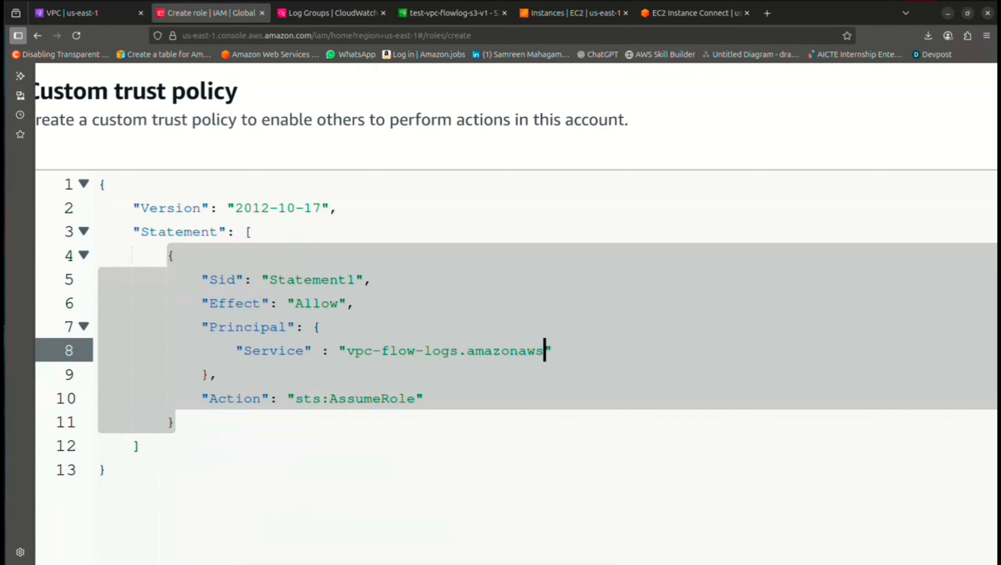
{"action": "type", "text": ".com"}
{"action": "key", "text": "ctrl+minus"}
{"action": "key", "text": "ctrl+minus"}
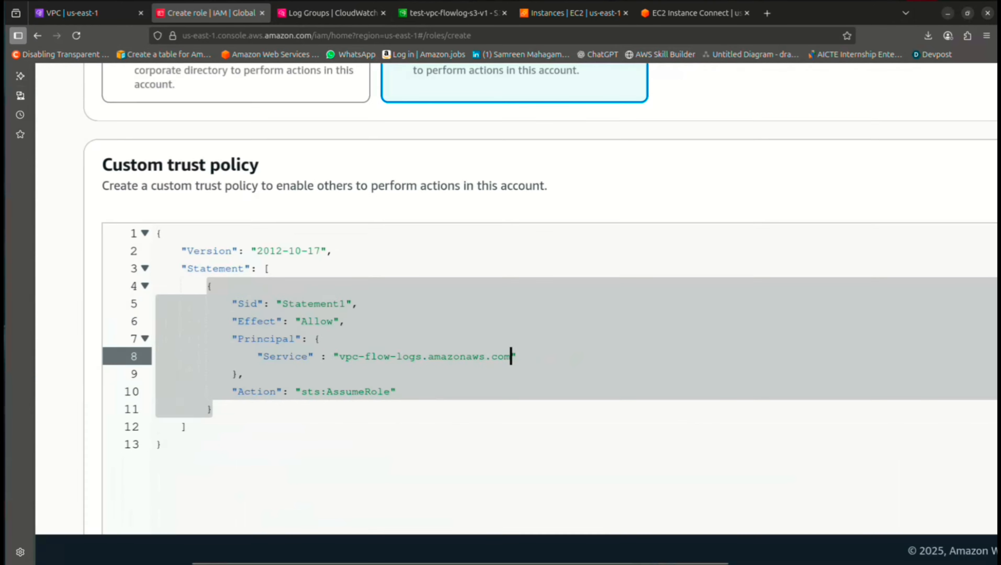
{"action": "scroll", "coordinate": [396, 316], "scroll_direction": "down", "scroll_amount": 4}
{"action": "scroll", "coordinate": [396, 317], "scroll_direction": "down", "scroll_amount": 2}
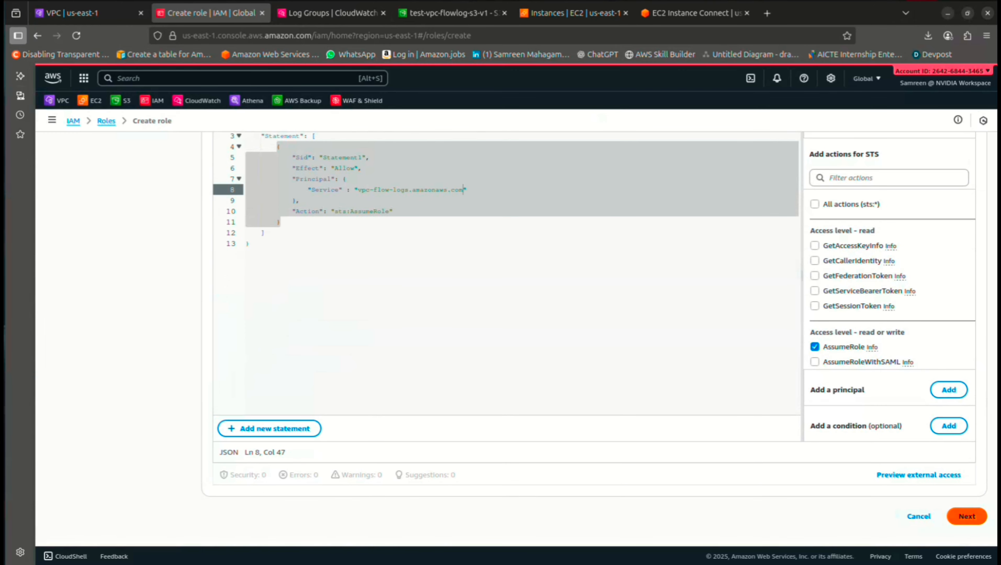
{"action": "left_click", "coordinate": [966, 516]}
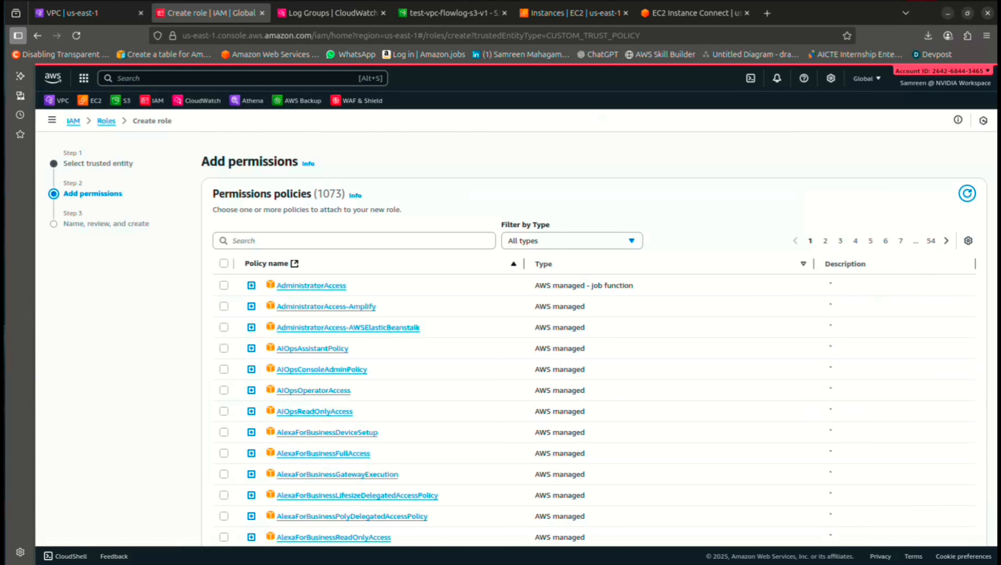
Attach the CloudWatchFullAccess permission policy to the new role
{"action": "left_click", "coordinate": [341, 241]}
{"action": "type", "text": "cloudwatch"}
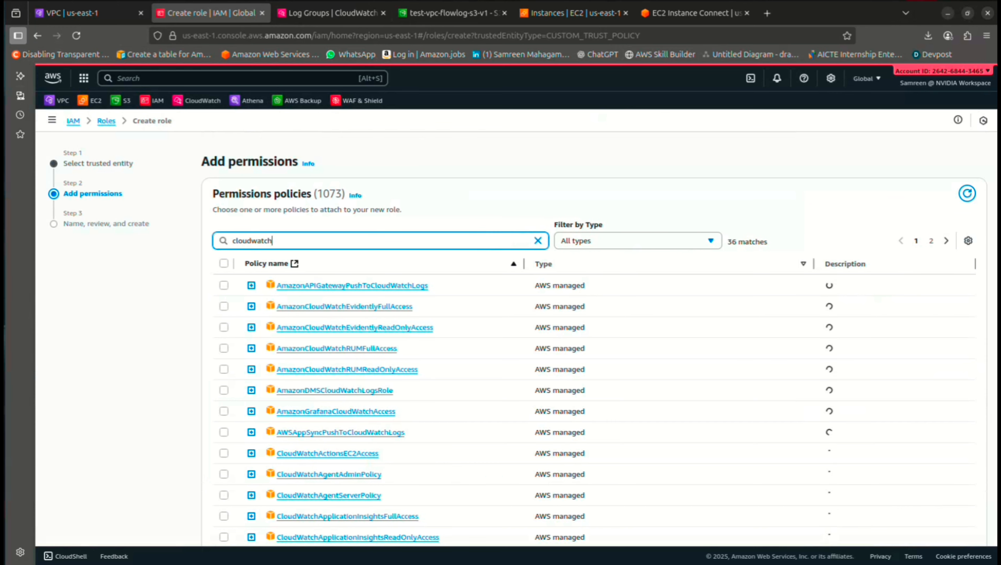
{"action": "type", "text": "f"}
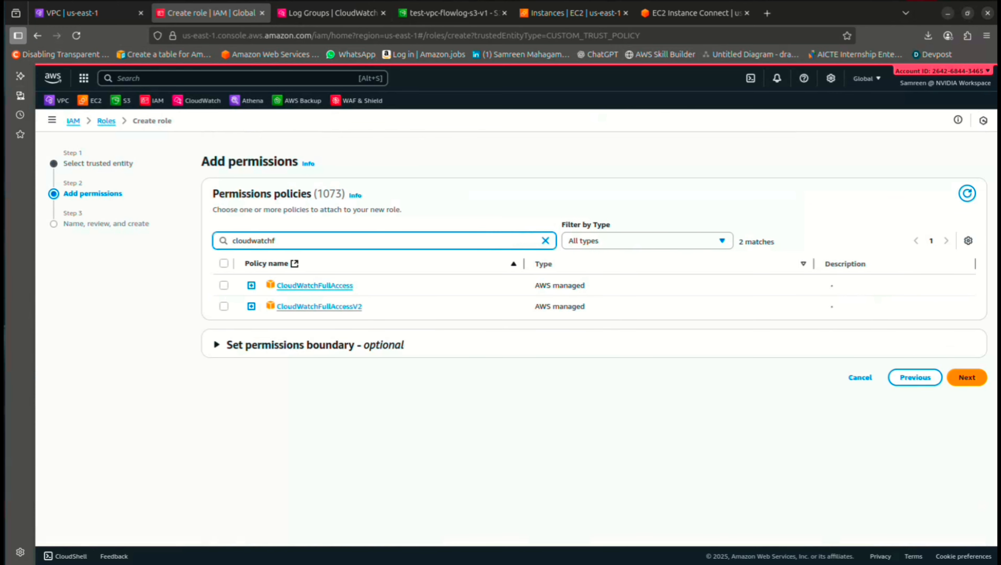
{"action": "left_click", "coordinate": [224, 285]}
{"action": "left_click", "coordinate": [967, 377]}
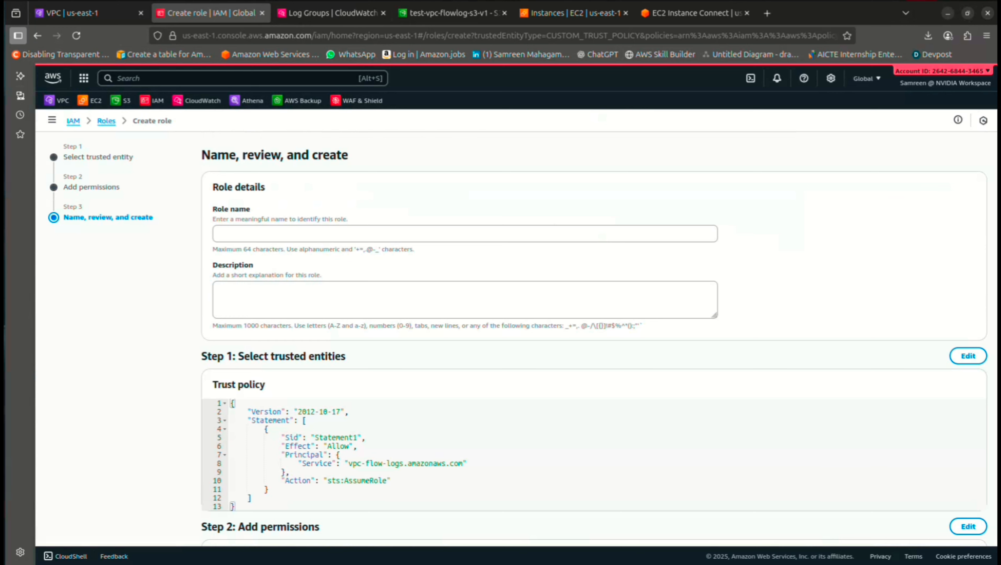
Name the role Test-VPC-Cloudwatch-FullAccess, create it, and return to the flow log form
{"action": "left_click", "coordinate": [465, 233]}
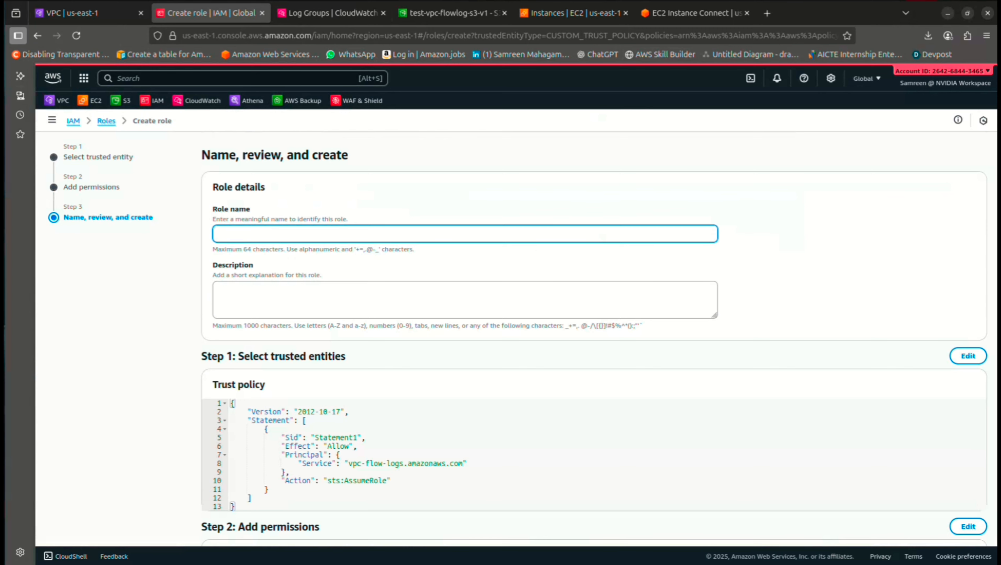
{"action": "type", "text": "Test-VPC_Cloudwatch-Full"}
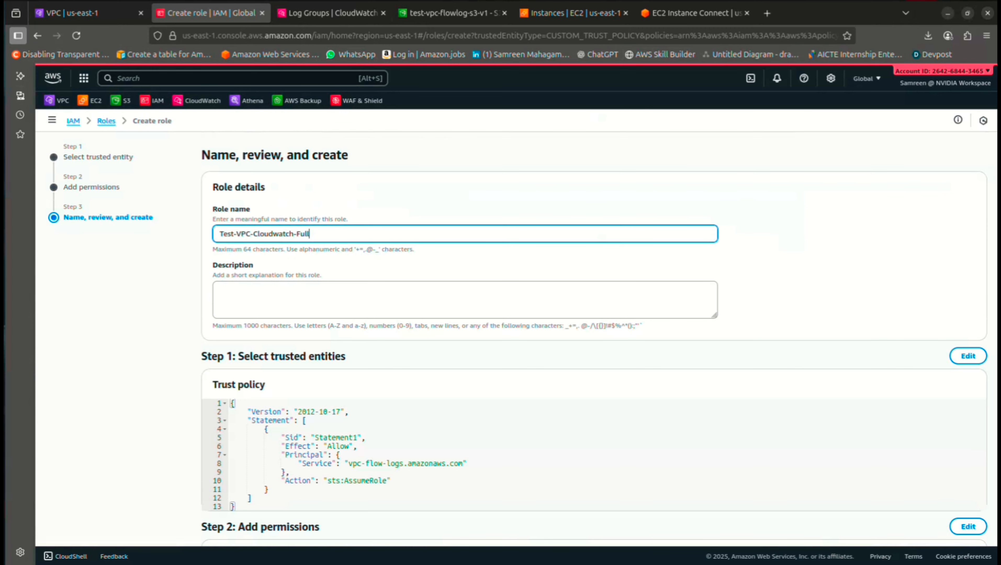
{"action": "type", "text": "Access"}
{"action": "scroll", "coordinate": [514, 337], "scroll_direction": "down", "scroll_amount": 6}
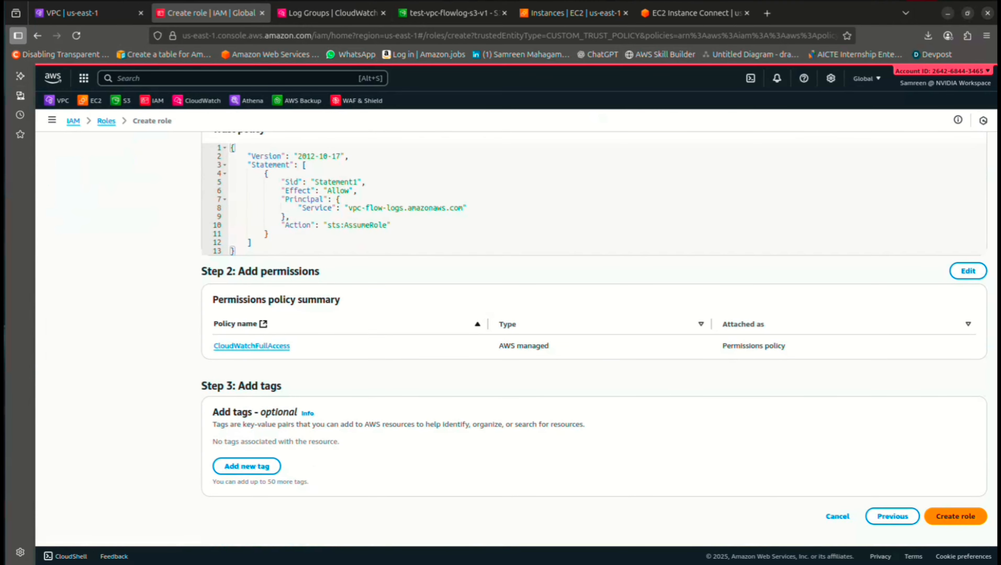
{"action": "left_click", "coordinate": [956, 517]}
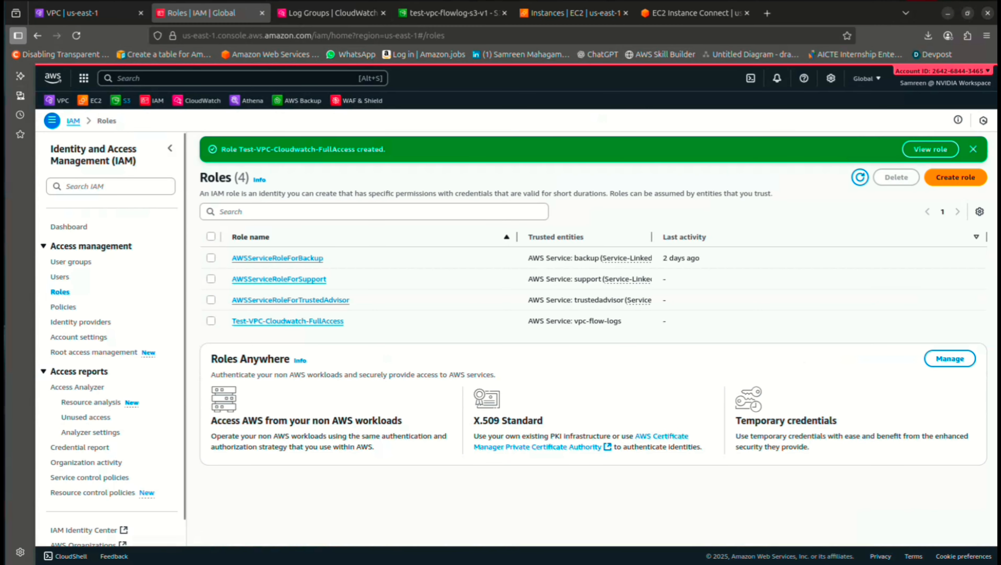
{"action": "left_click", "coordinate": [90, 13]}
{"action": "left_click", "coordinate": [372, 303]}
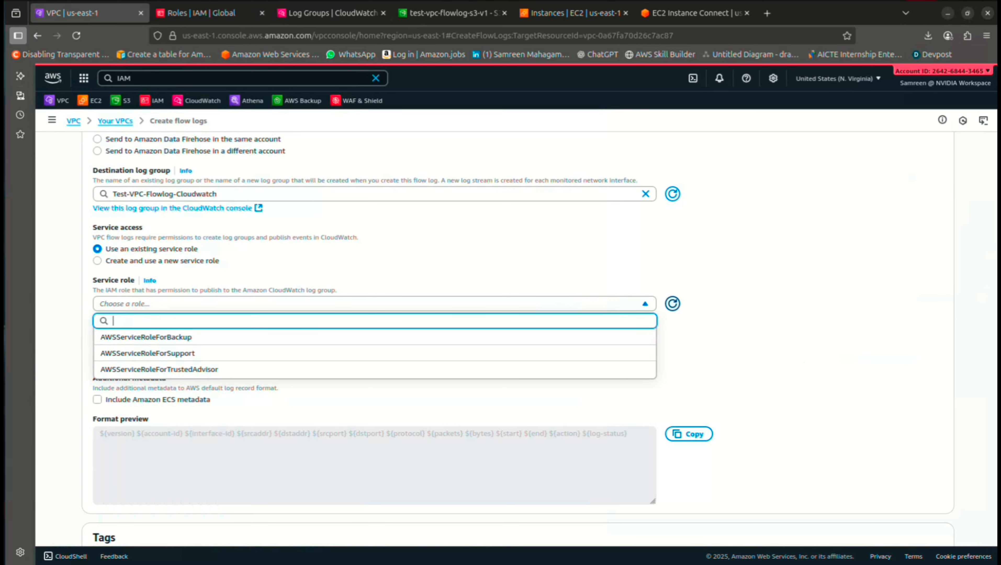
Use Test-VPC-Cloudwatch-FullAccess as the service role and create the CloudWatch flow log
{"action": "left_click", "coordinate": [673, 304]}
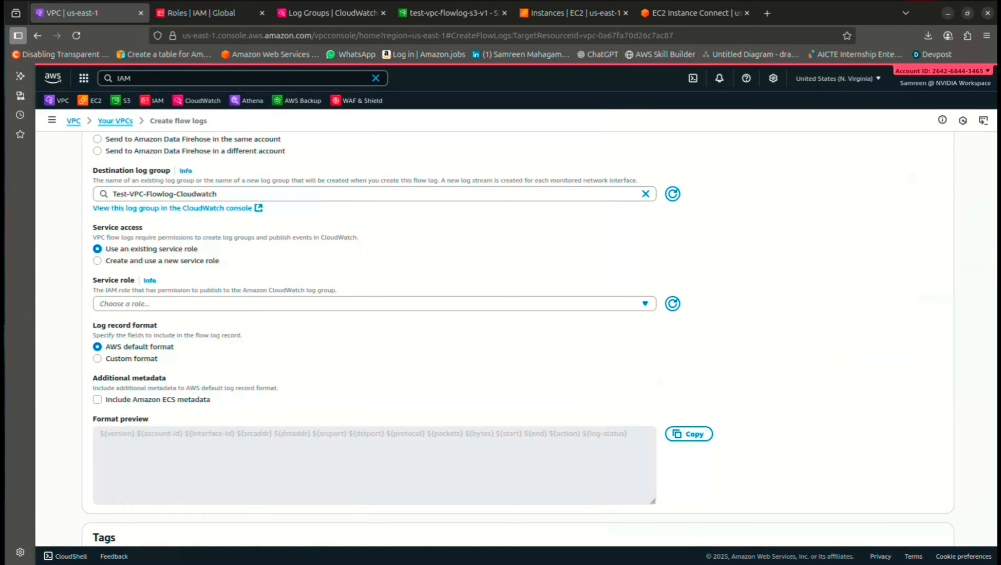
{"action": "left_click", "coordinate": [475, 303]}
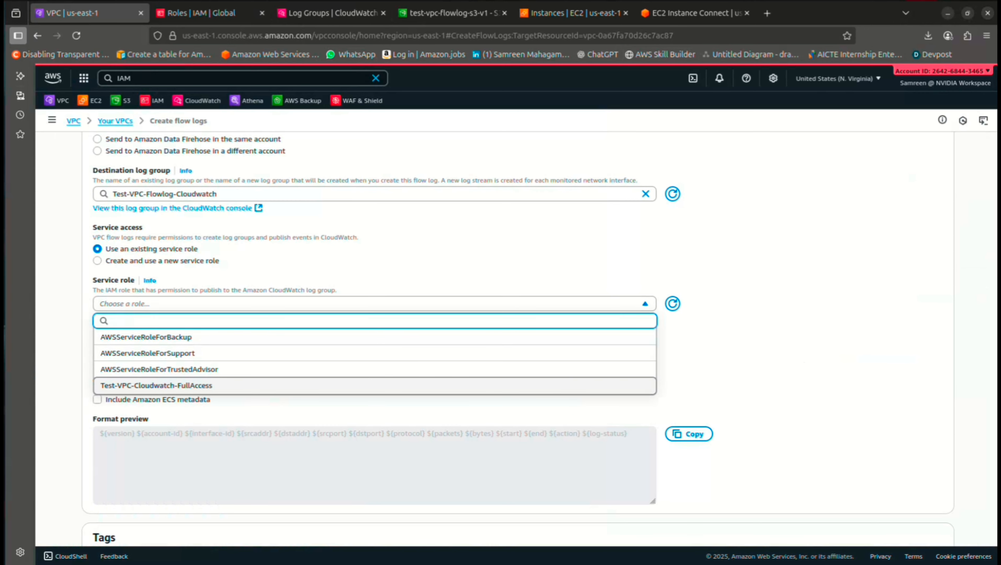
{"action": "left_click", "coordinate": [156, 385]}
{"action": "scroll", "coordinate": [156, 385], "scroll_direction": "down", "scroll_amount": 3}
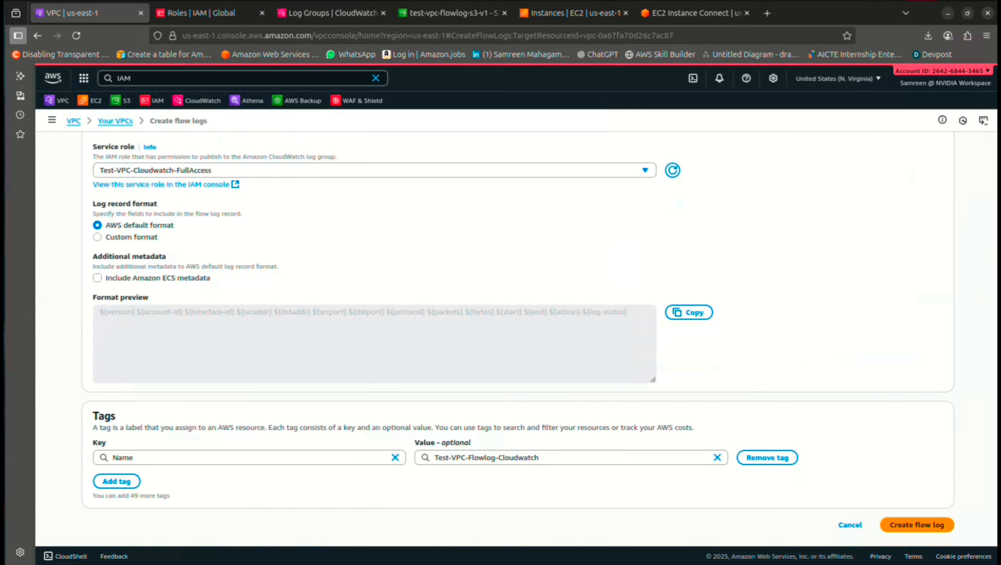
{"action": "left_click_drag", "start_coordinate": [100, 313], "coordinate": [627, 312]}
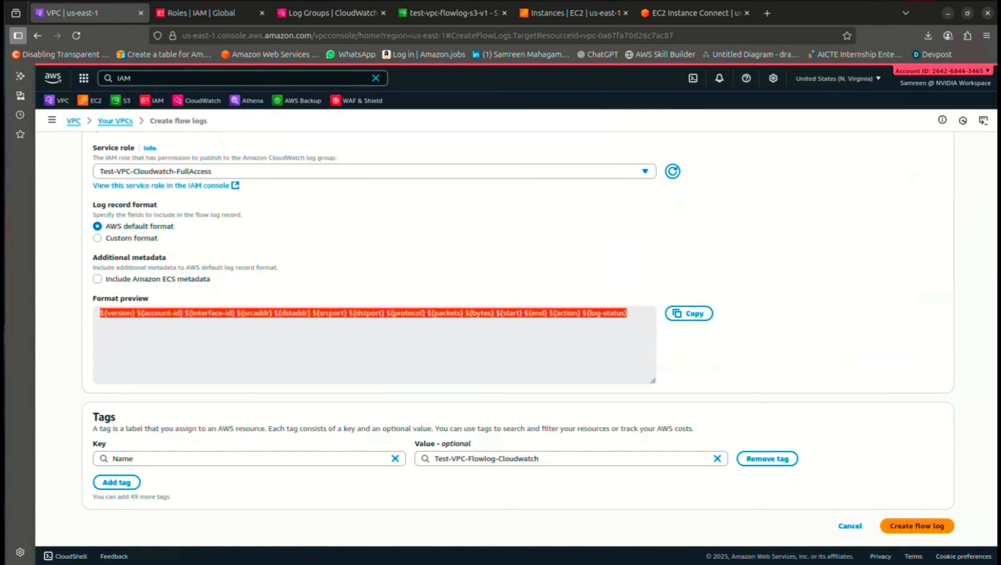
{"action": "left_click", "coordinate": [520, 348]}
{"action": "scroll", "coordinate": [521, 348], "scroll_direction": "down", "scroll_amount": 1}
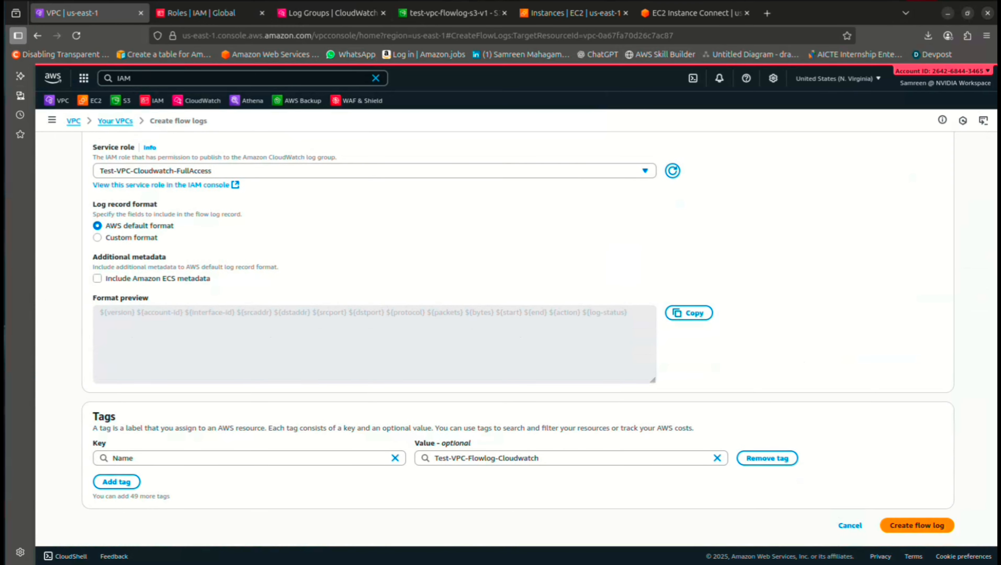
{"action": "left_click", "coordinate": [917, 526]}
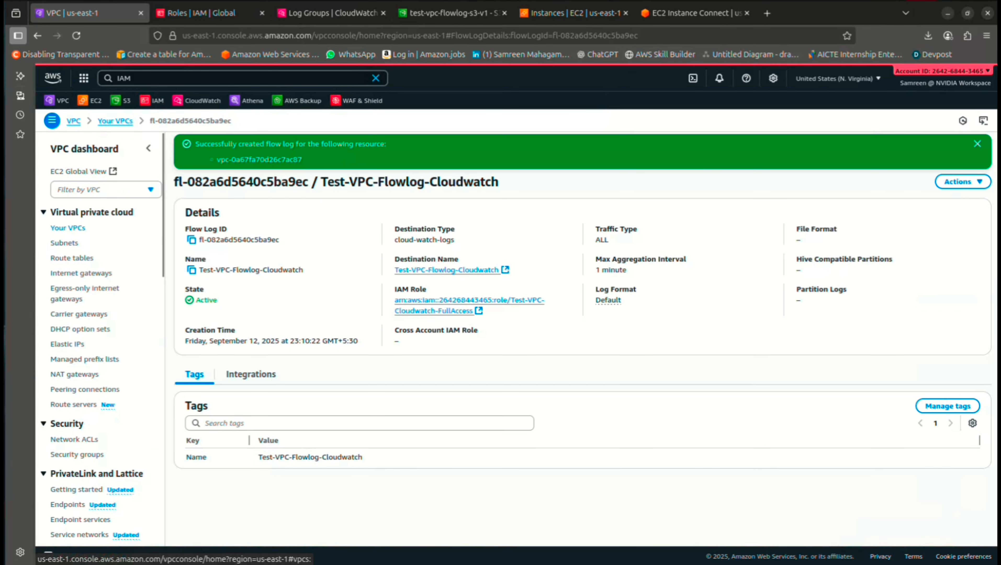
Check Test-VPC's Flow logs tab, then inspect the Test-VPC-Flowlog-Cloudwatch log group
{"action": "left_click", "coordinate": [115, 120]}
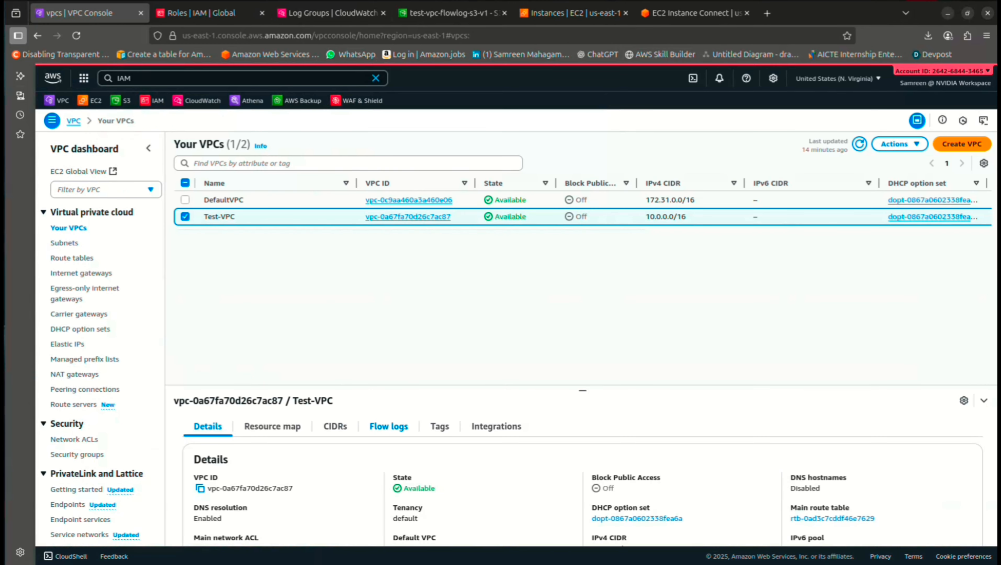
{"action": "left_click", "coordinate": [389, 426]}
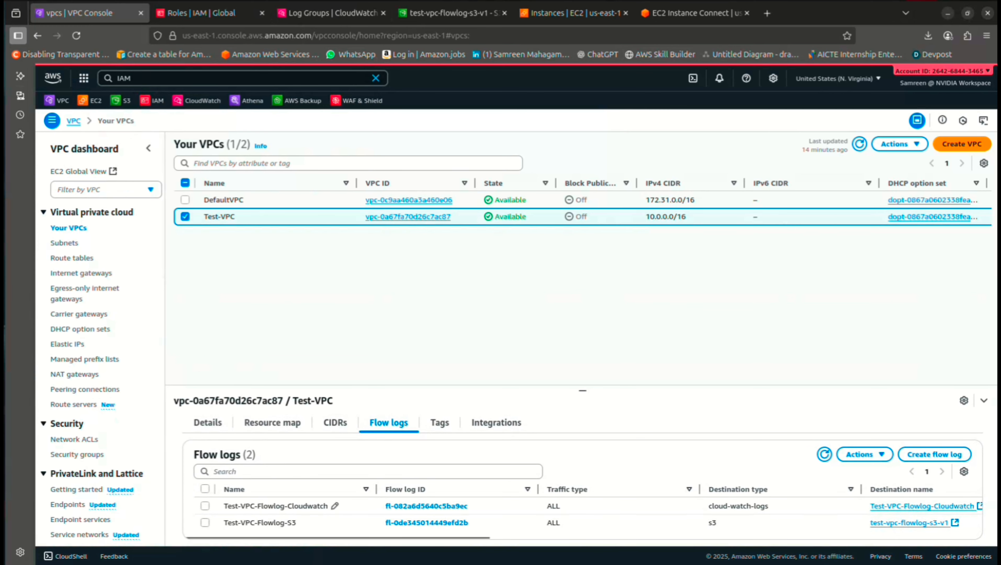
{"action": "key", "text": "ctrl+minus"}
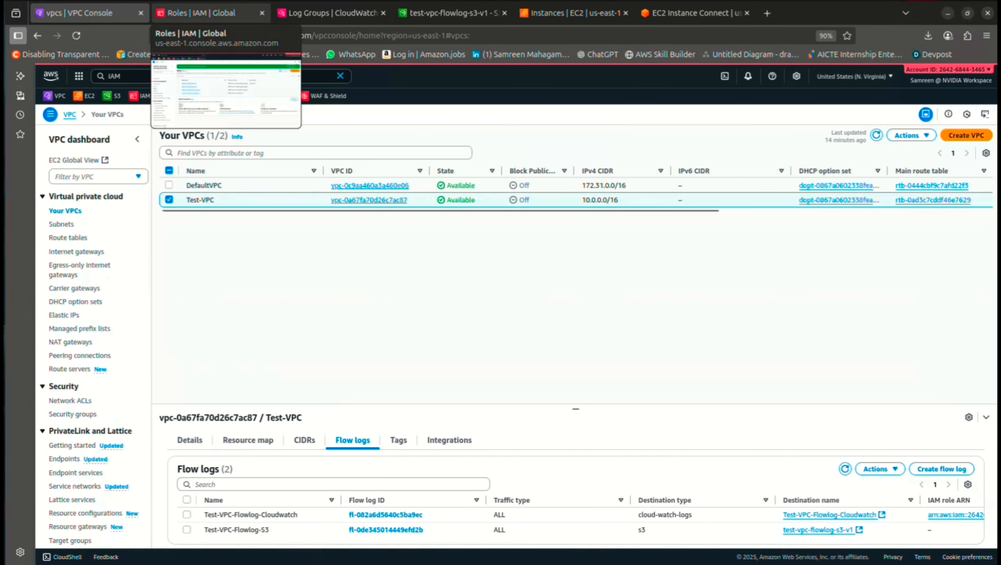
{"action": "left_click", "coordinate": [330, 12]}
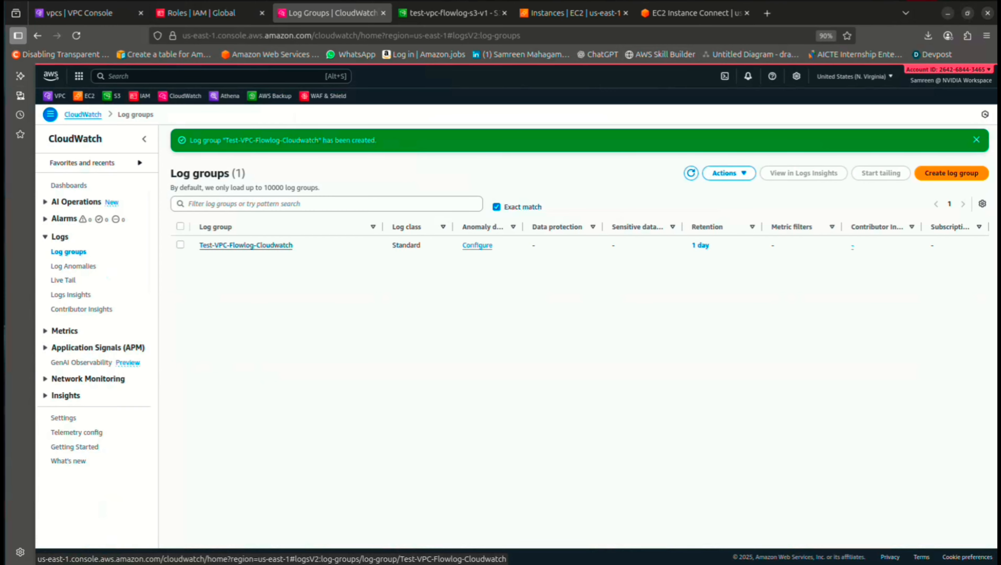
{"action": "left_click", "coordinate": [246, 245]}
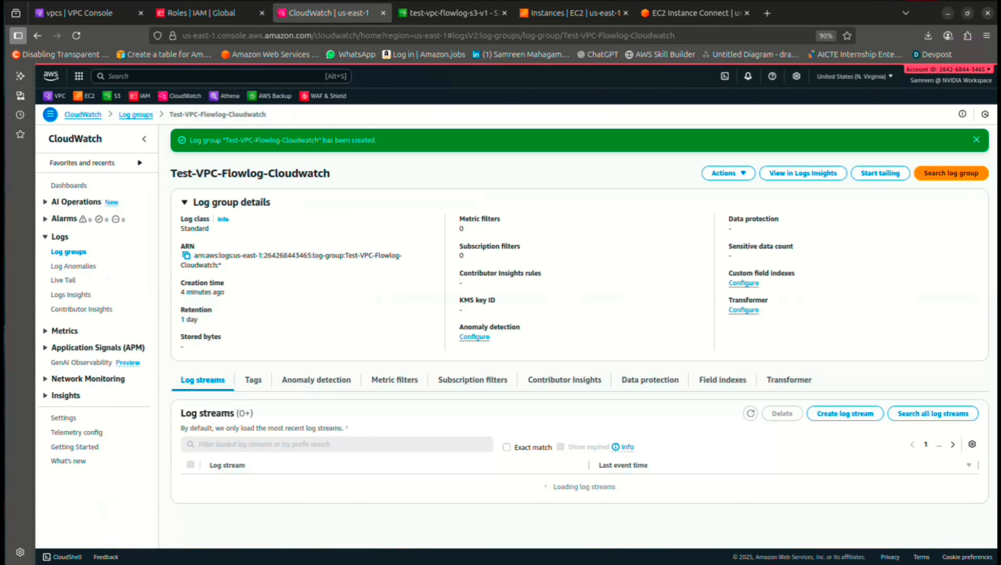
{"action": "left_click", "coordinate": [575, 14]}
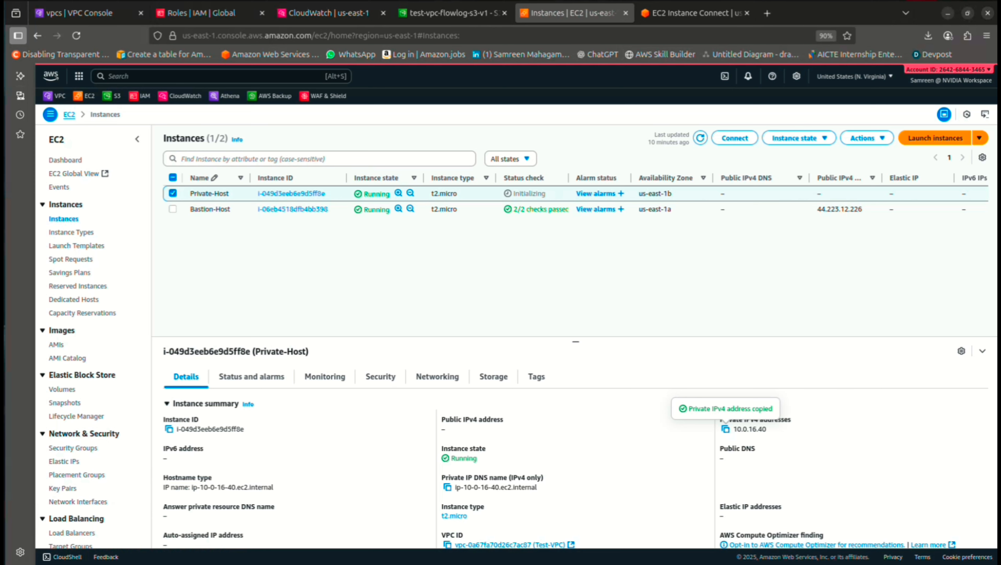
Search for athena and open the Athena console in a new tab
{"action": "key", "text": "alt+s"}
{"action": "type", "text": "athena"}
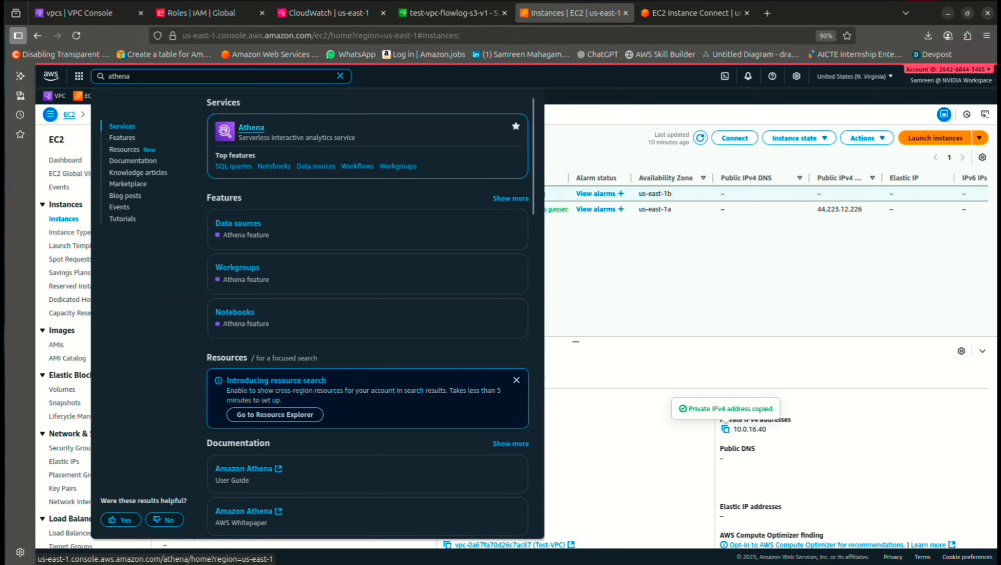
{"action": "right_click", "coordinate": [255, 128]}
{"action": "left_click", "coordinate": [299, 135]}
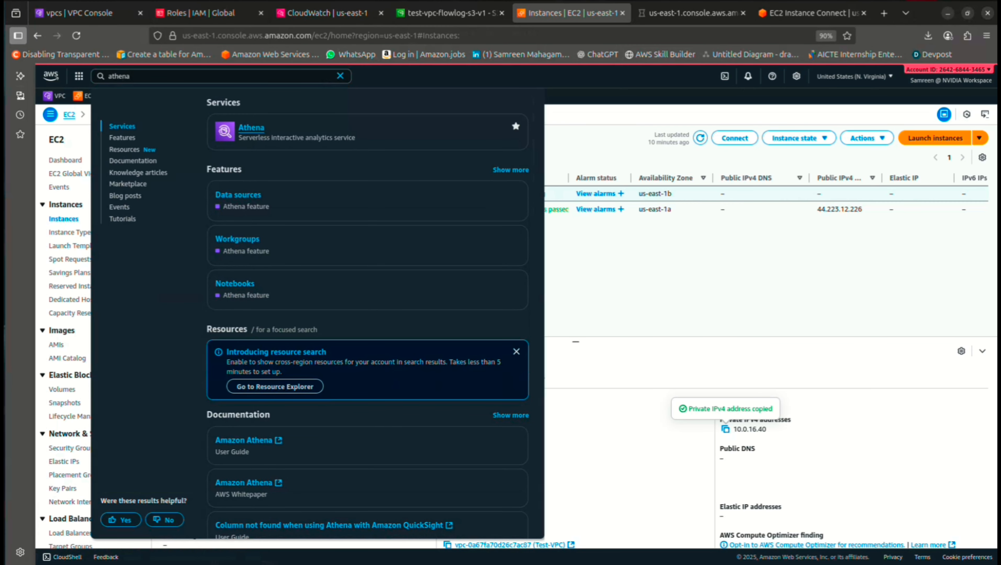
{"action": "key", "text": "ctrl+Tab"}
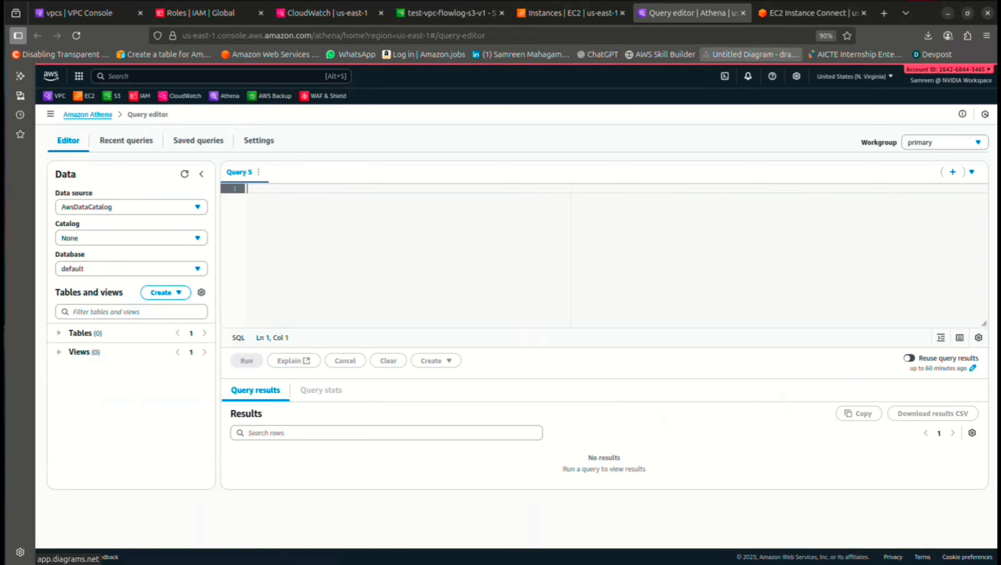
Google 'create table for amazon athena vpc flowlogs' and open the AWS documentation result
{"action": "left_click", "coordinate": [884, 14]}
{"action": "type", "text": "cr"}
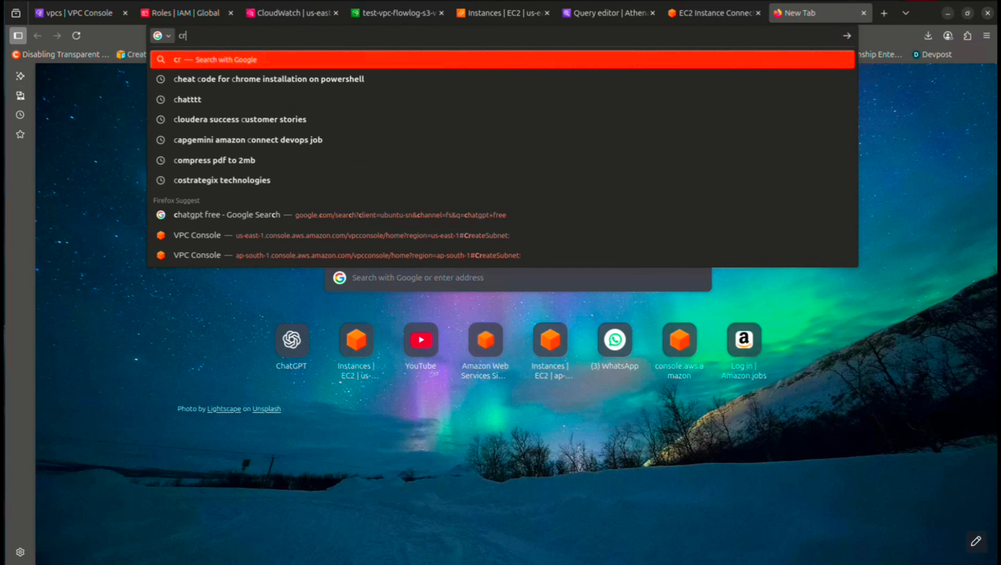
{"action": "type", "text": "eate table for amax="}
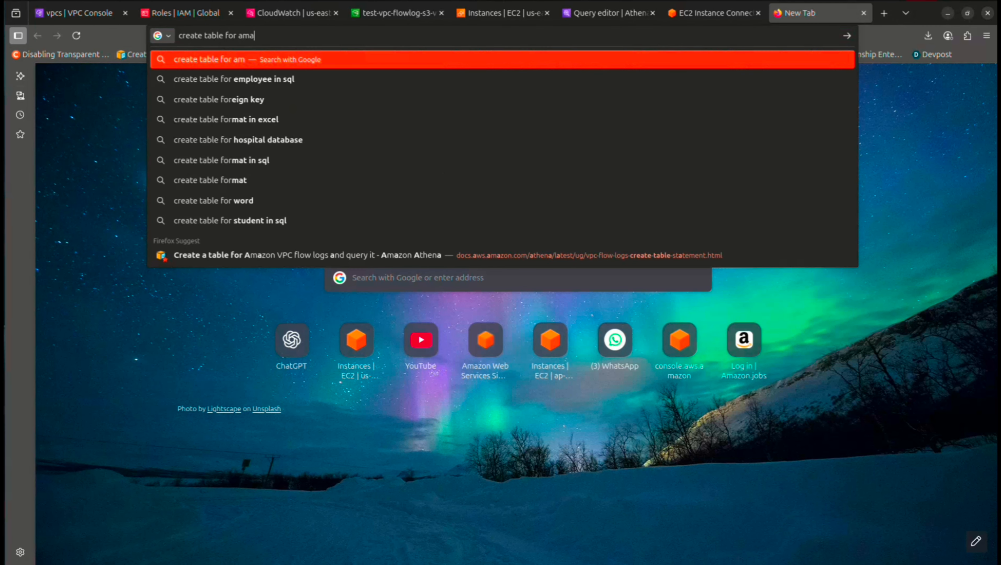
{"action": "key", "text": "BackSpace"}
{"action": "key", "text": "BackSpace"}
{"action": "type", "text": "zon athena"}
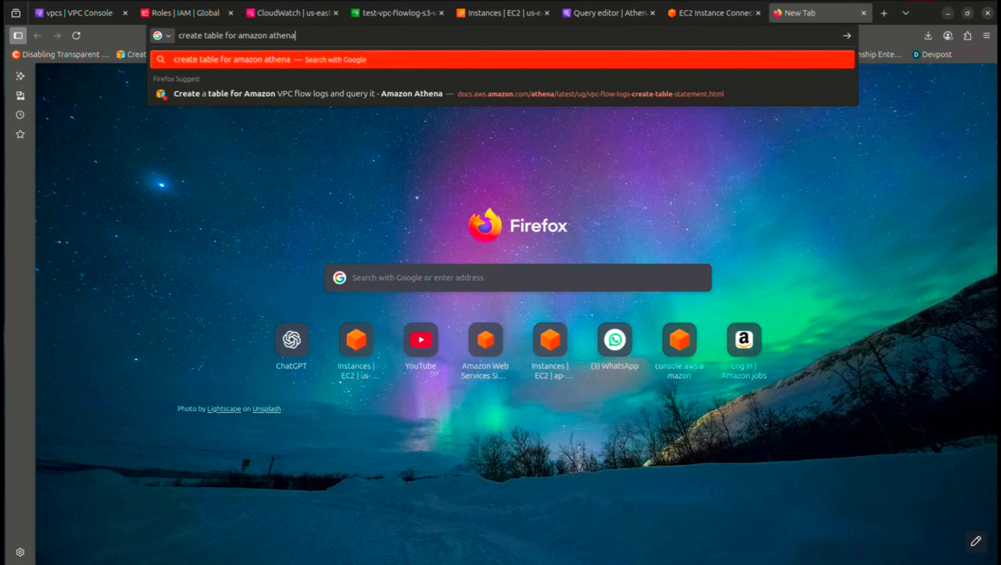
{"action": "type", "text": " vpc flowlogs"}
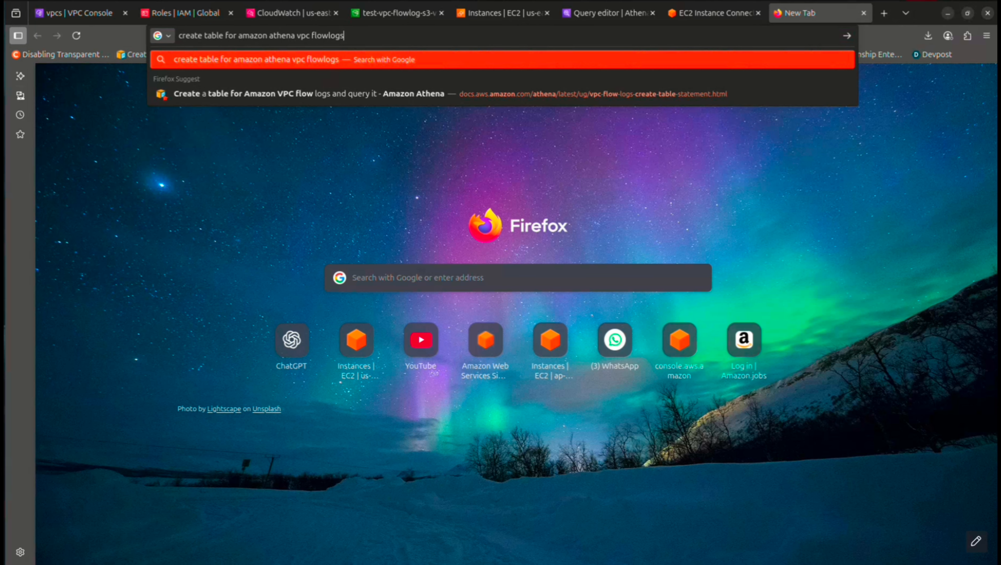
{"action": "key", "text": "Return"}
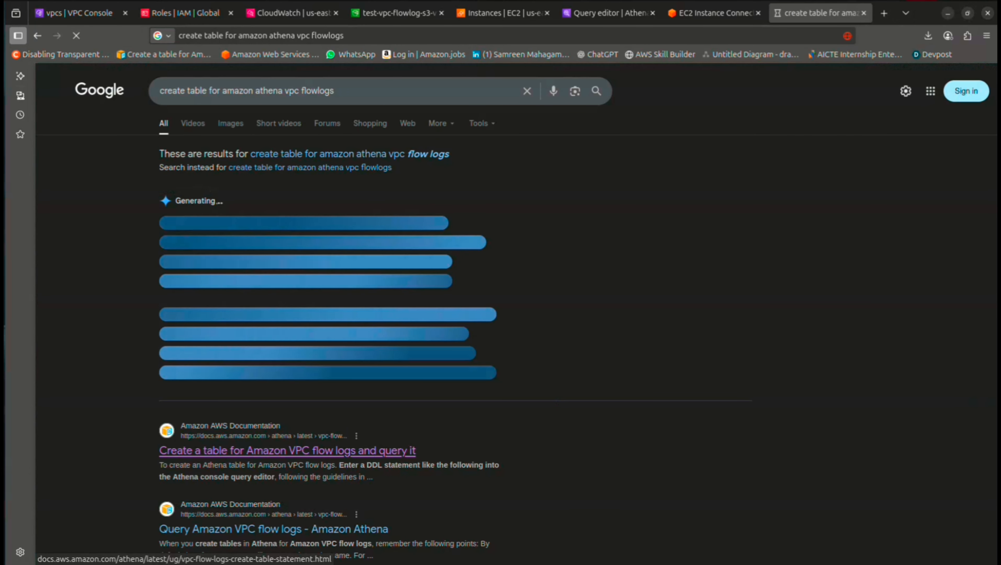
{"action": "scroll", "coordinate": [514, 316], "scroll_direction": "down", "scroll_amount": 5}
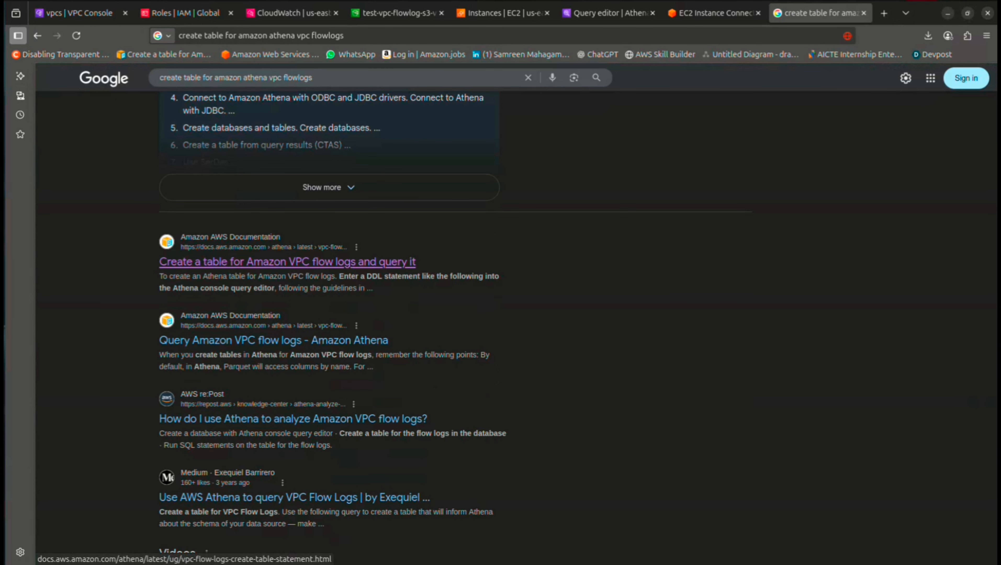
{"action": "left_click", "coordinate": [288, 261]}
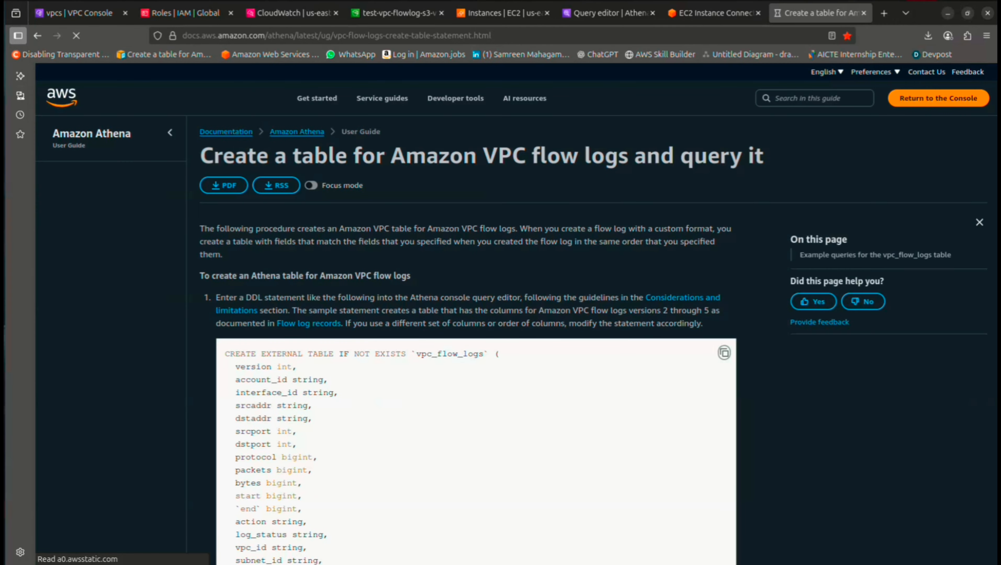
Review the sample CREATE EXTERNAL TABLE `vpc_flow_logs` statement, then return to the Athena tab
{"action": "scroll", "coordinate": [475, 341], "scroll_direction": "down", "scroll_amount": 5}
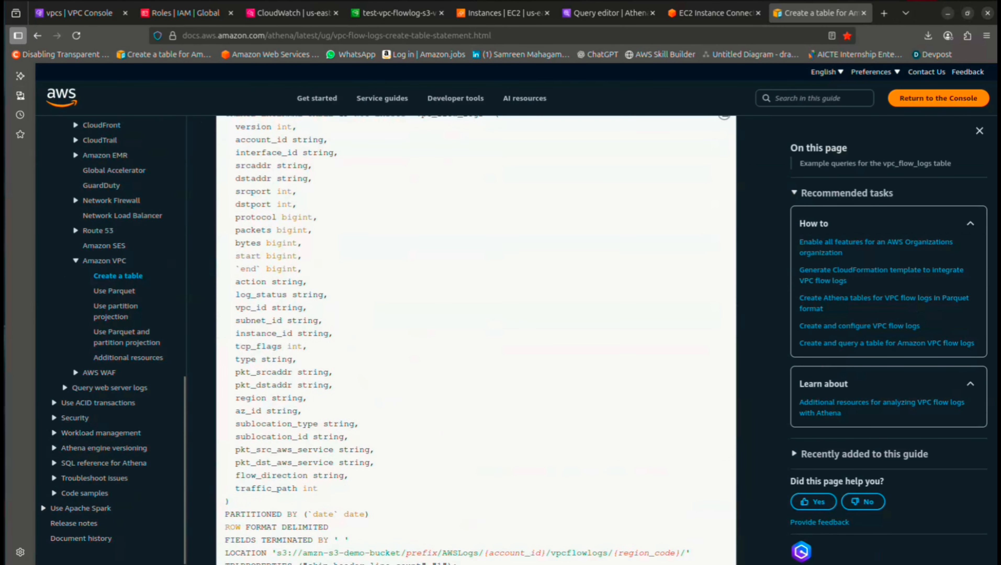
{"action": "scroll", "coordinate": [469, 341], "scroll_direction": "up", "scroll_amount": 2}
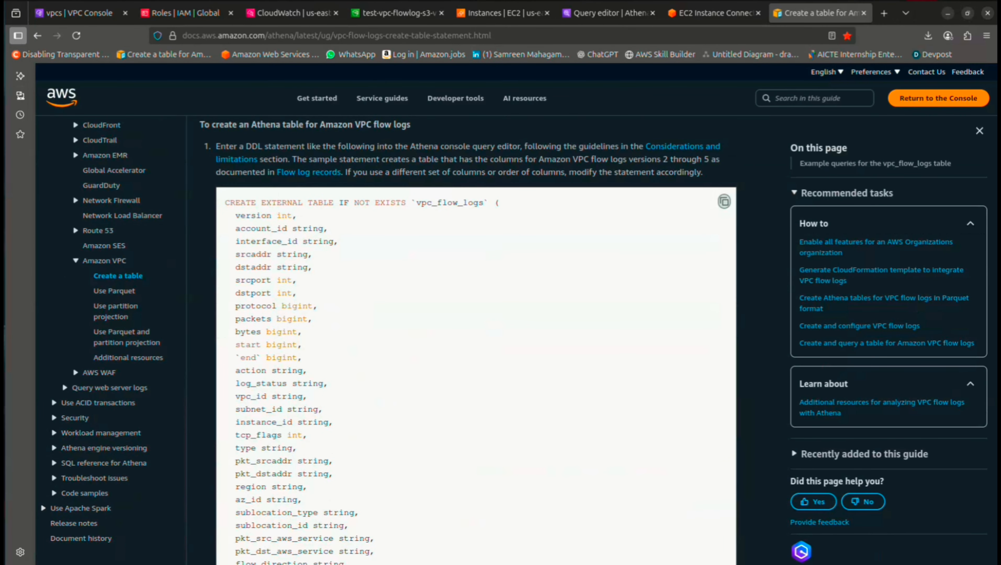
{"action": "left_click_drag", "start_coordinate": [610, 13], "coordinate": [715, 13]}
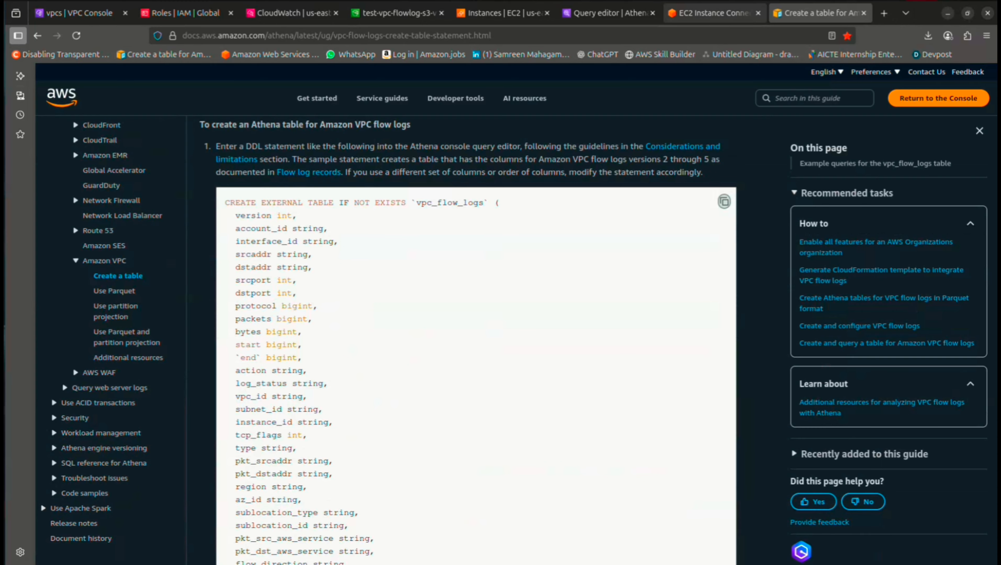
Paste the CREATE EXTERNAL TABLE `vpc_flow_logs` statement into Query 5 and review it
{"action": "key", "text": "ctrl+v"}
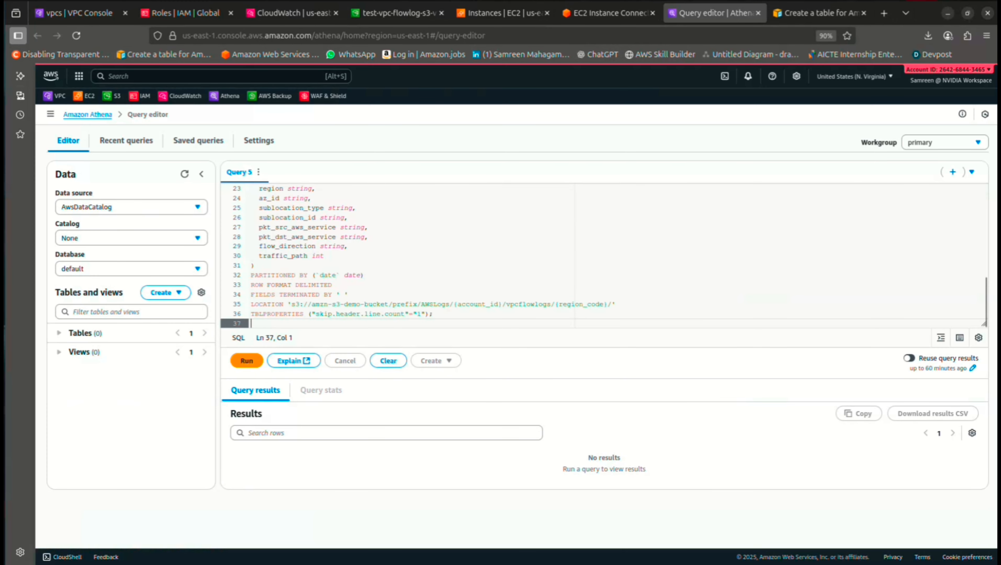
{"action": "scroll", "coordinate": [402, 262], "scroll_direction": "down", "scroll_amount": 3}
{"action": "scroll", "coordinate": [401, 262], "scroll_direction": "up", "scroll_amount": 3}
{"action": "scroll", "coordinate": [401, 262], "scroll_direction": "up", "scroll_amount": 6}
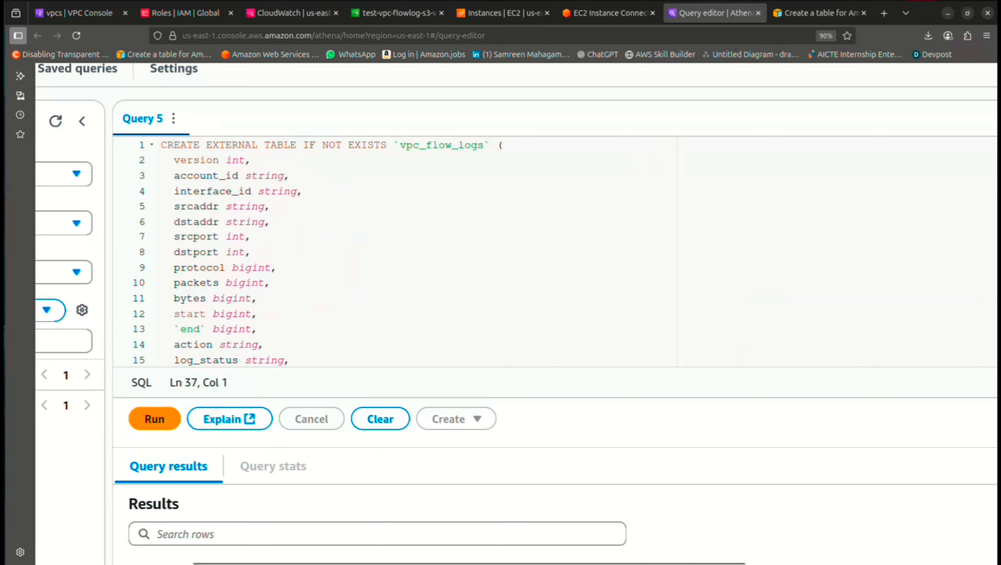
{"action": "scroll", "coordinate": [396, 253], "scroll_direction": "down", "scroll_amount": 7}
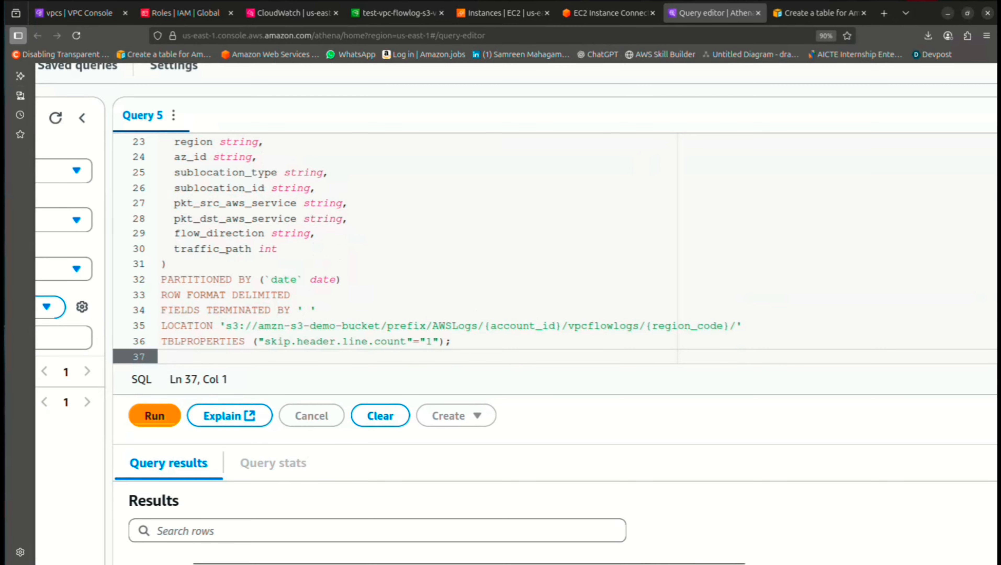
{"action": "scroll", "coordinate": [401, 267], "scroll_direction": "down", "scroll_amount": 3}
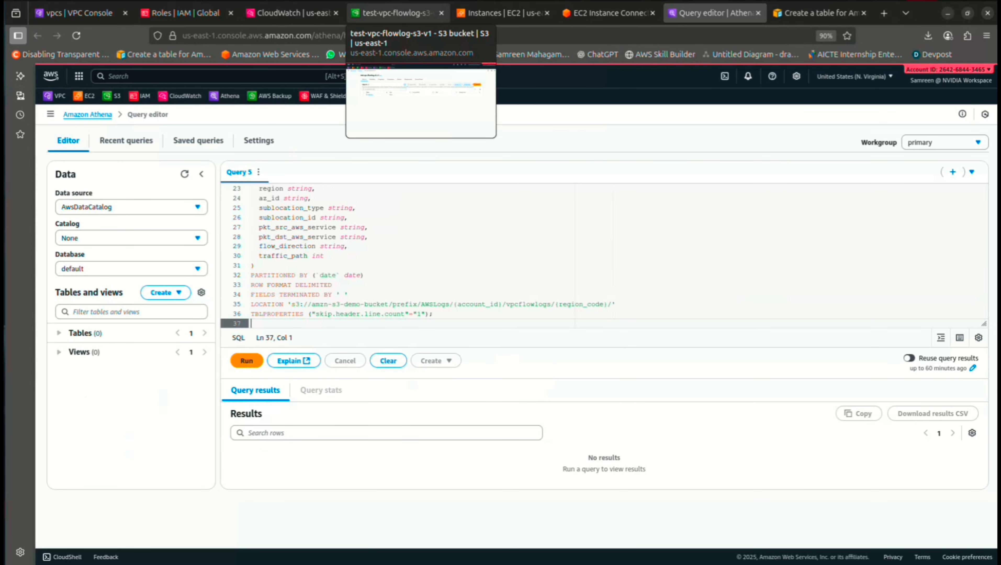
Browse the test-vpc-flowlog-s3-v1 bucket down through AWSLogs, account, vpcflowlogs to the us-east-1 folder
{"action": "left_click", "coordinate": [395, 13]}
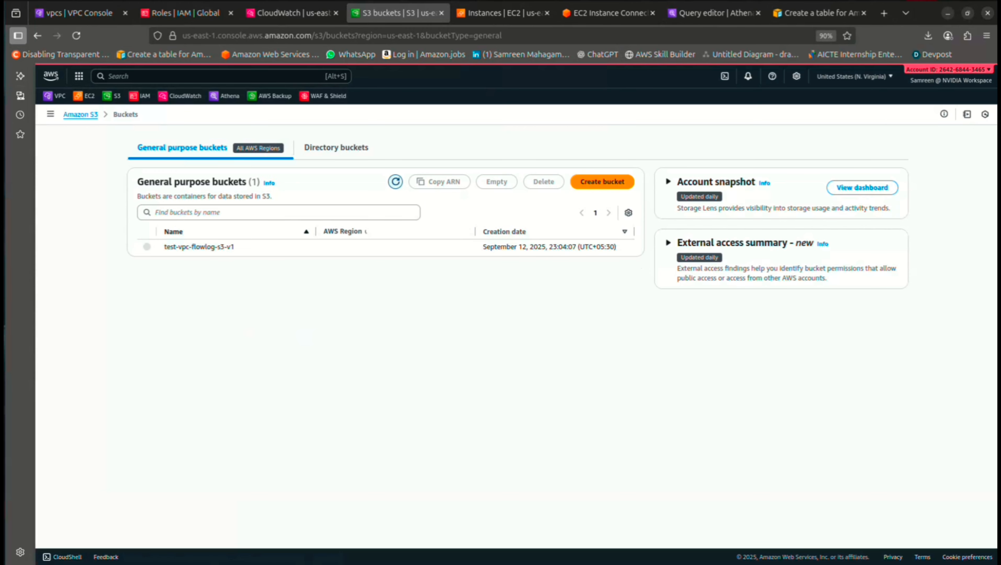
{"action": "left_click", "coordinate": [197, 247]}
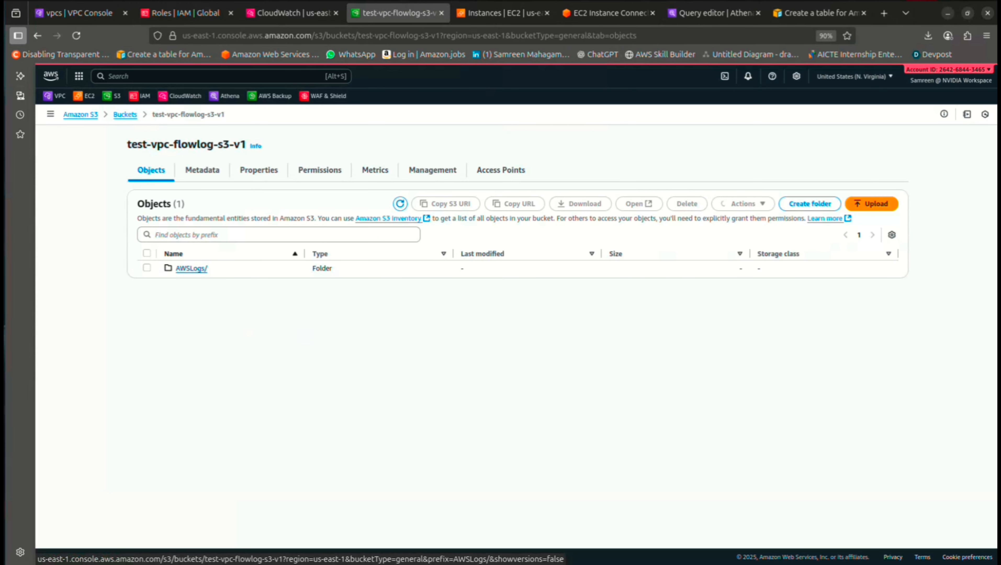
{"action": "left_click", "coordinate": [191, 269]}
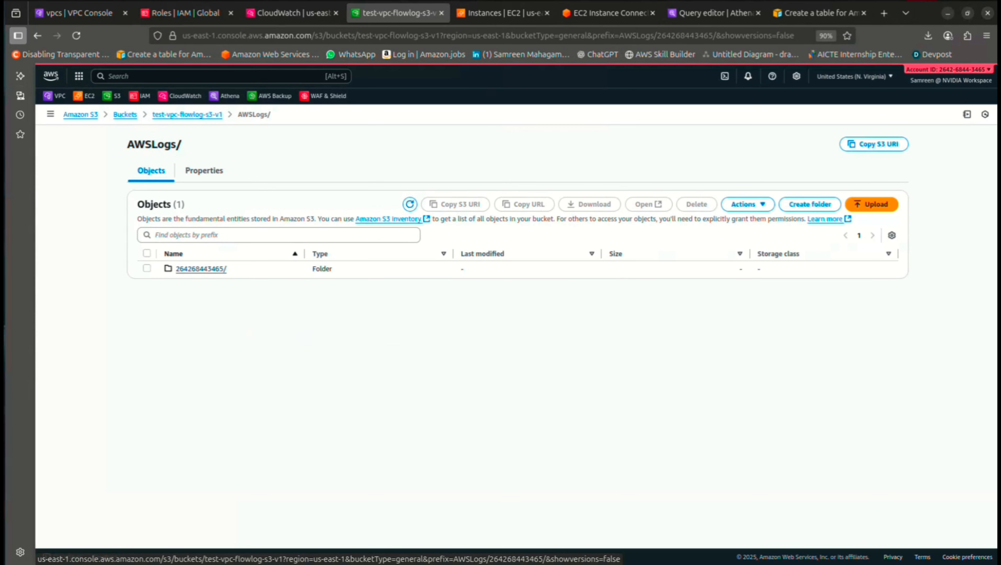
{"action": "left_click", "coordinate": [201, 269]}
{"action": "left_click", "coordinate": [195, 269]}
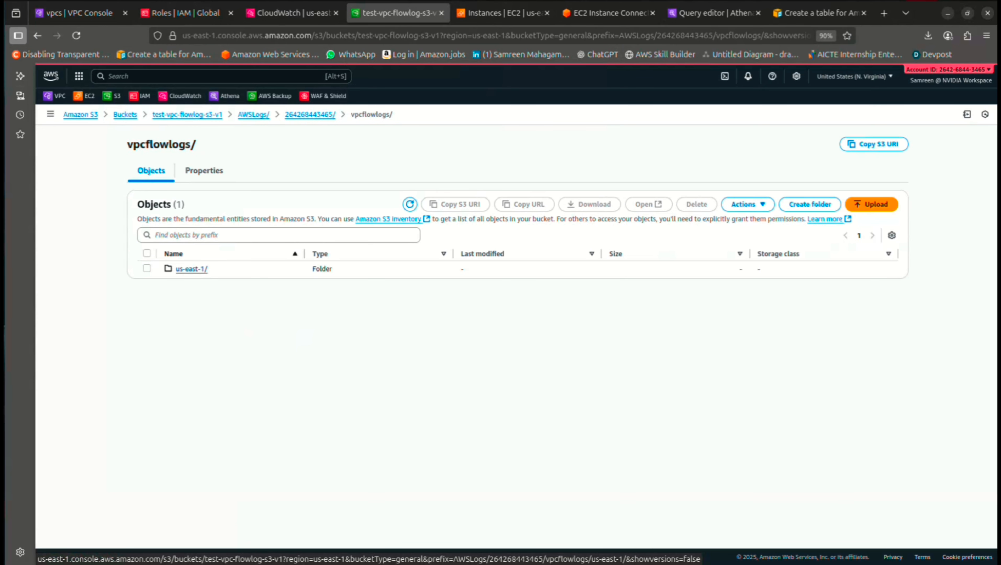
{"action": "left_click", "coordinate": [192, 270]}
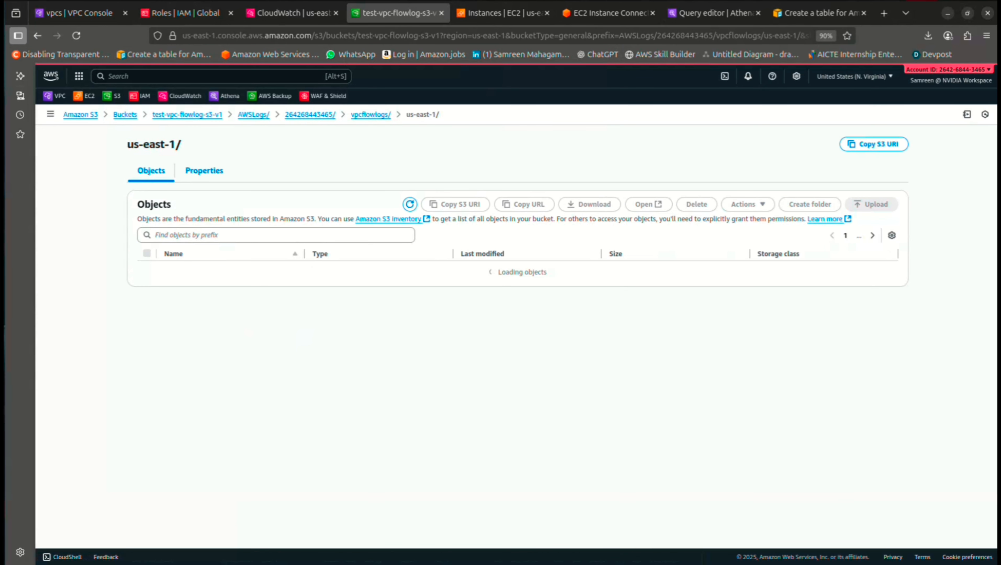
Copy the us-east-1 folder's S3 URI from its properties and return to Athena's Query 5
{"action": "left_click", "coordinate": [205, 171]}
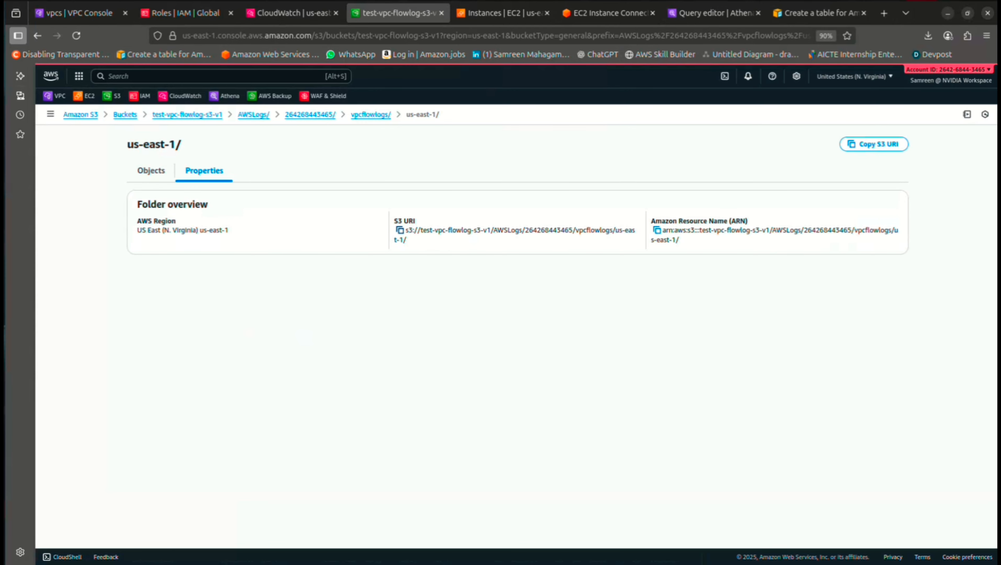
{"action": "left_click", "coordinate": [400, 230]}
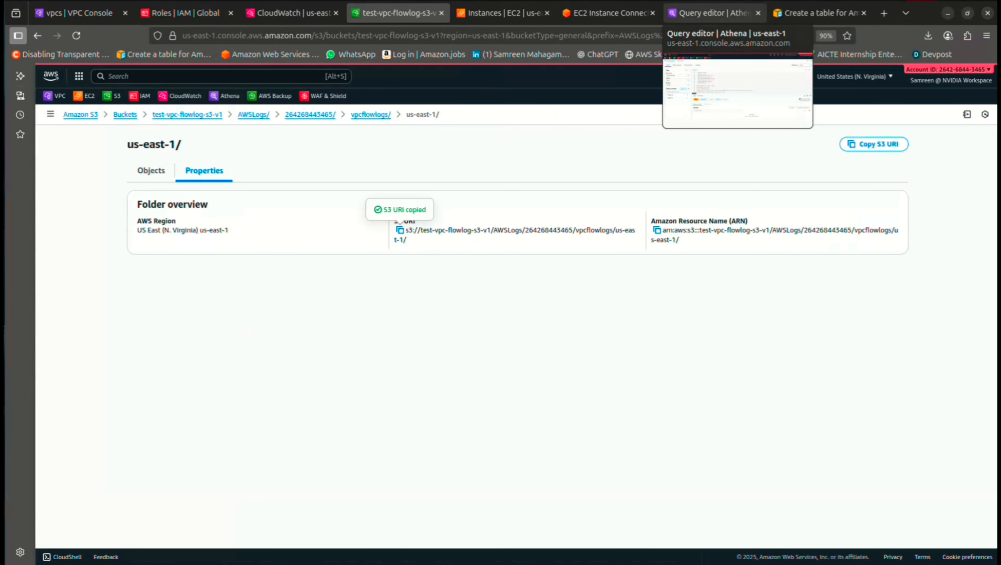
{"action": "left_click", "coordinate": [713, 13]}
{"action": "scroll", "coordinate": [469, 353], "scroll_direction": "up", "scroll_amount": 5}
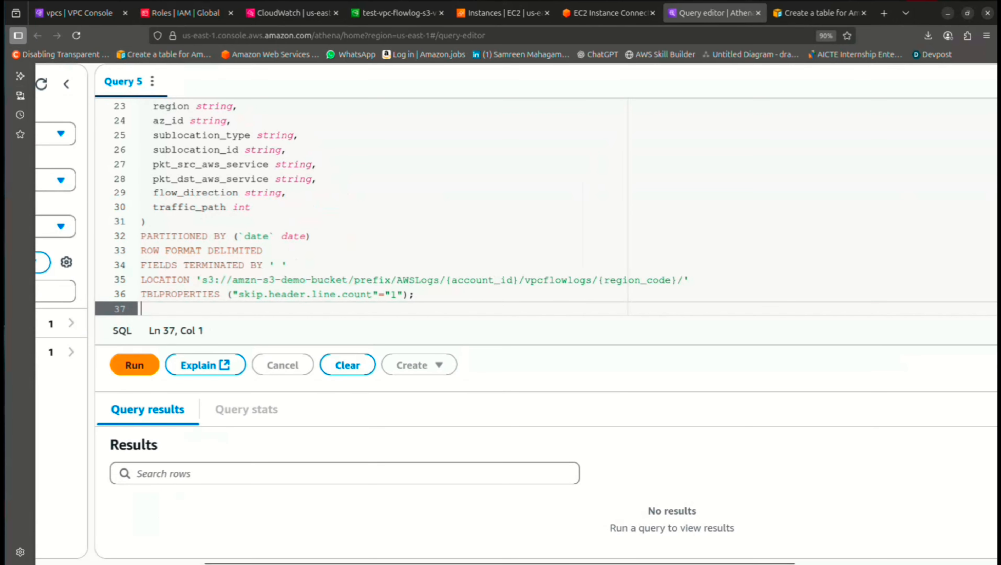
Replace the LOCATION path with the copied us-east-1 flow-log S3 URI and run the CREATE TABLE statement
{"action": "left_click_drag", "start_coordinate": [677, 279], "coordinate": [202, 280]}
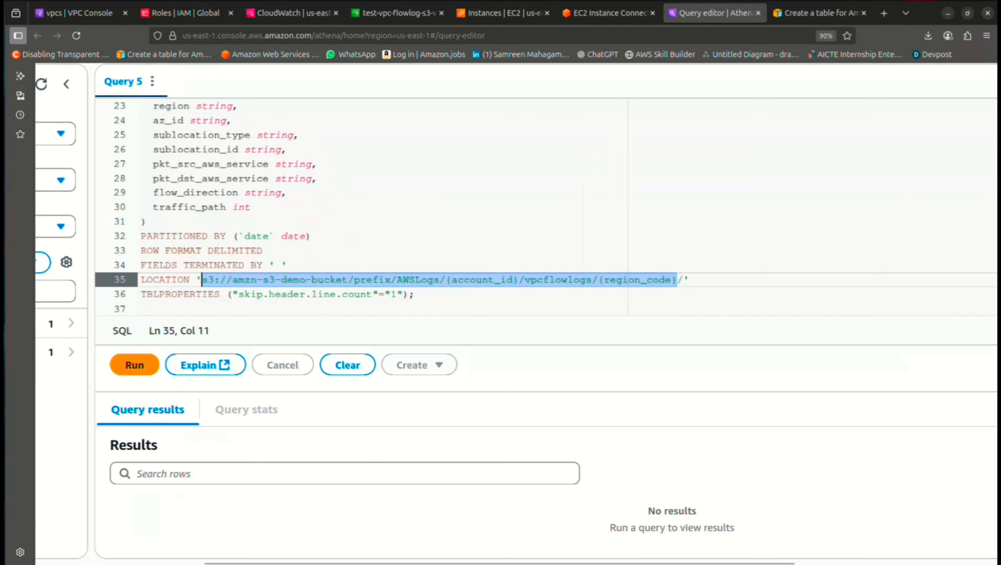
{"action": "key", "text": "ctrl+v"}
{"action": "key", "text": "BackSpace"}
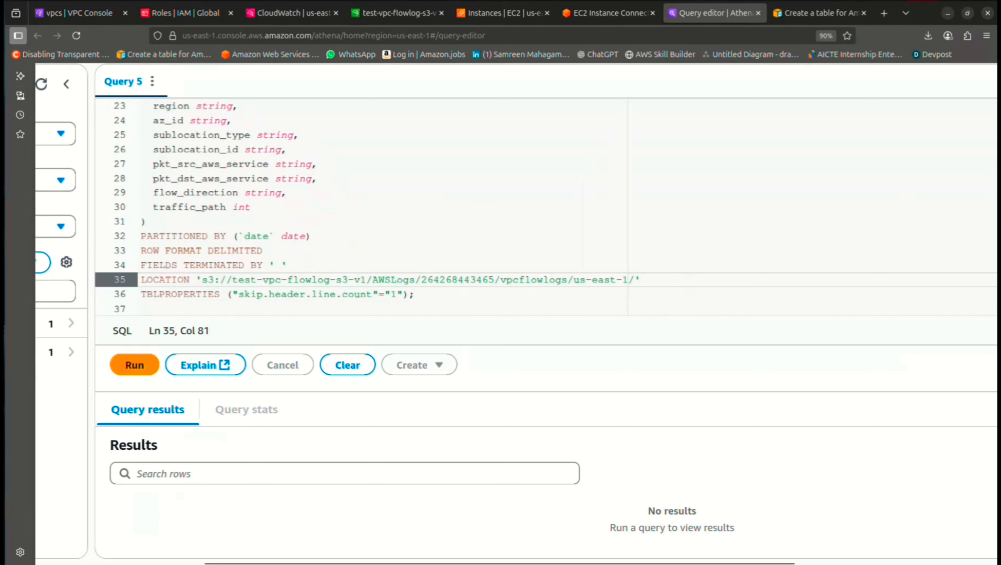
{"action": "scroll", "coordinate": [515, 312], "scroll_direction": "down", "scroll_amount": 5}
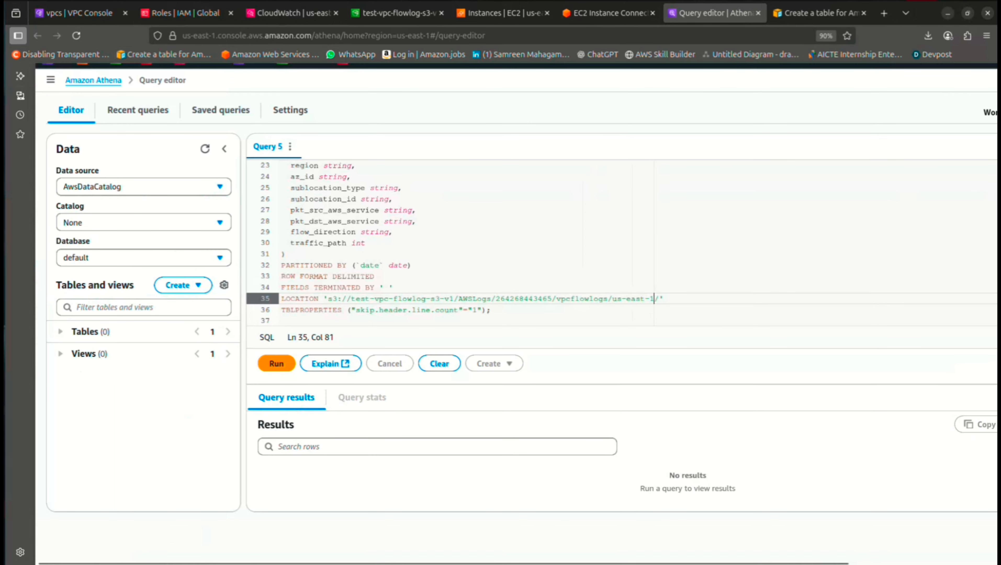
{"action": "key", "text": "ctrl+Return"}
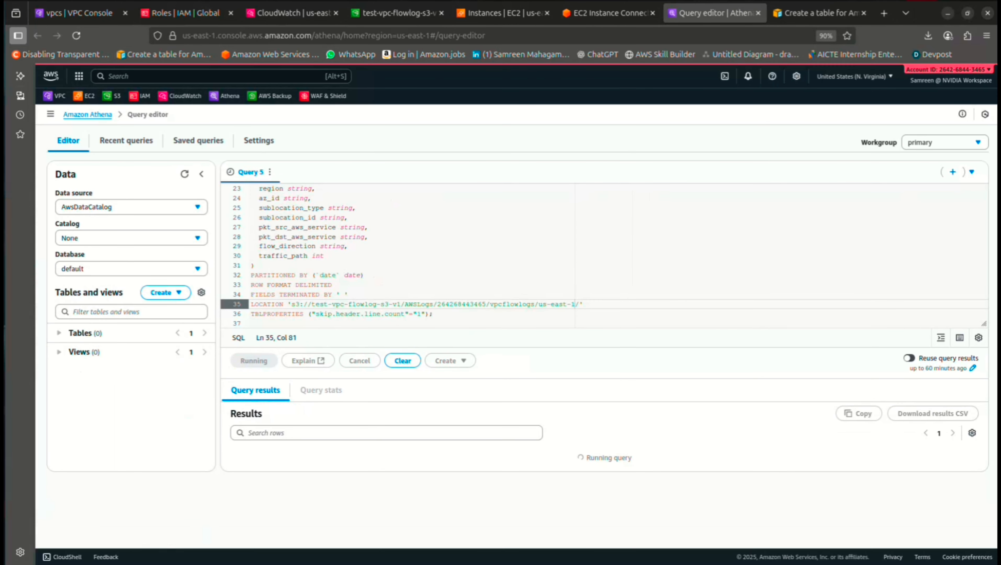
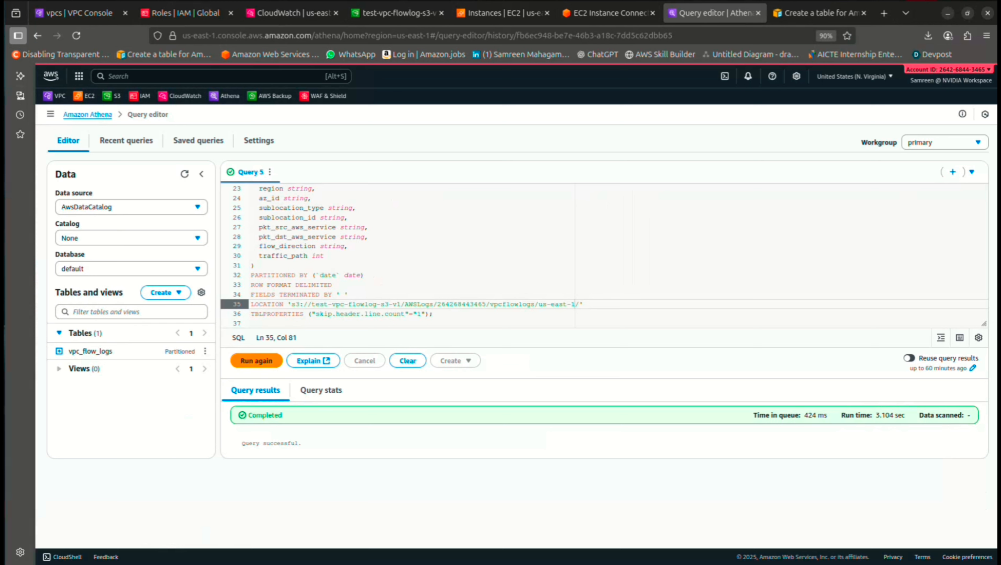
Refresh Athena's Tables list, then go to the Amazon S3 home page in the bucket tab
{"action": "left_click", "coordinate": [59, 334]}
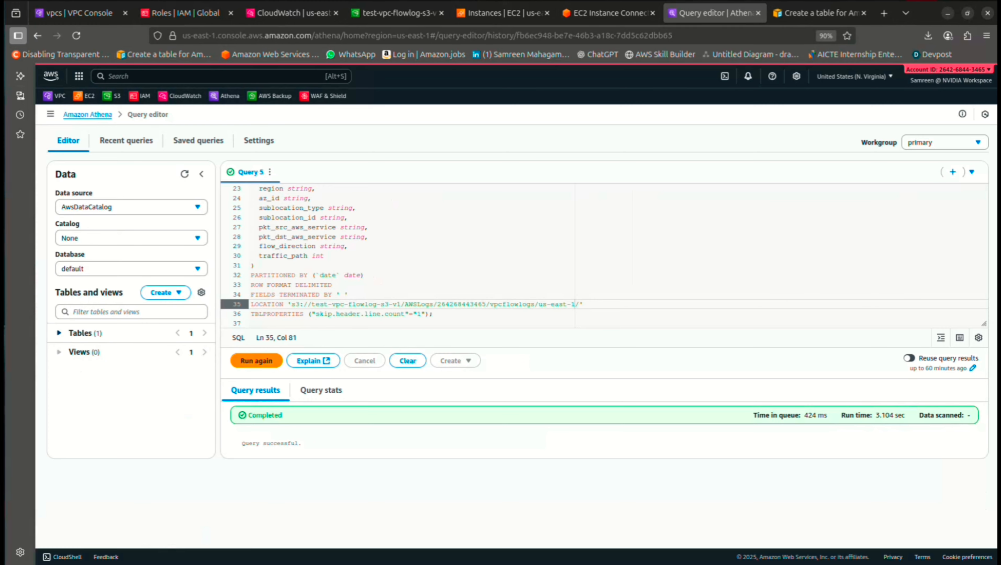
{"action": "left_click", "coordinate": [59, 333]}
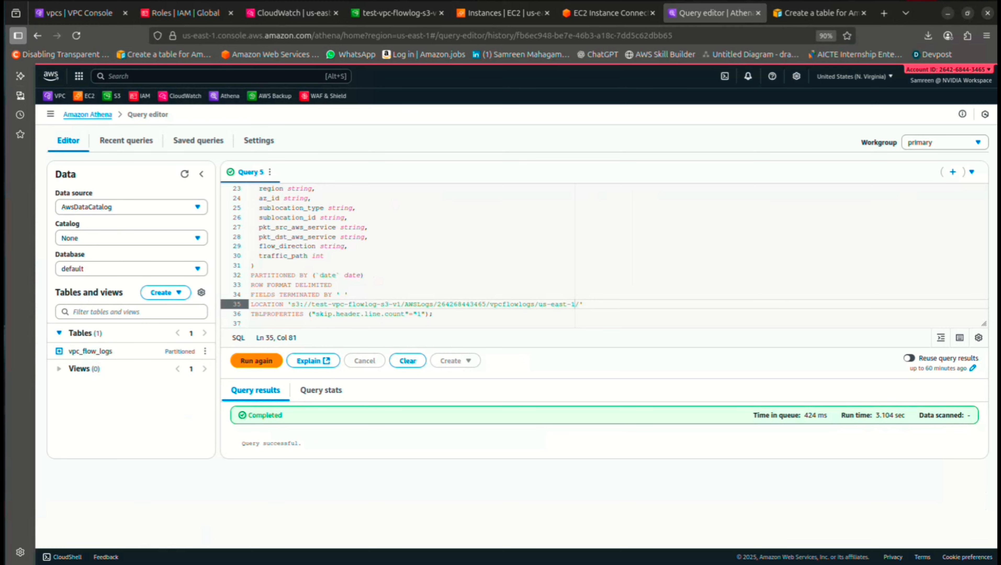
{"action": "left_click", "coordinate": [398, 13]}
{"action": "left_click", "coordinate": [80, 115]}
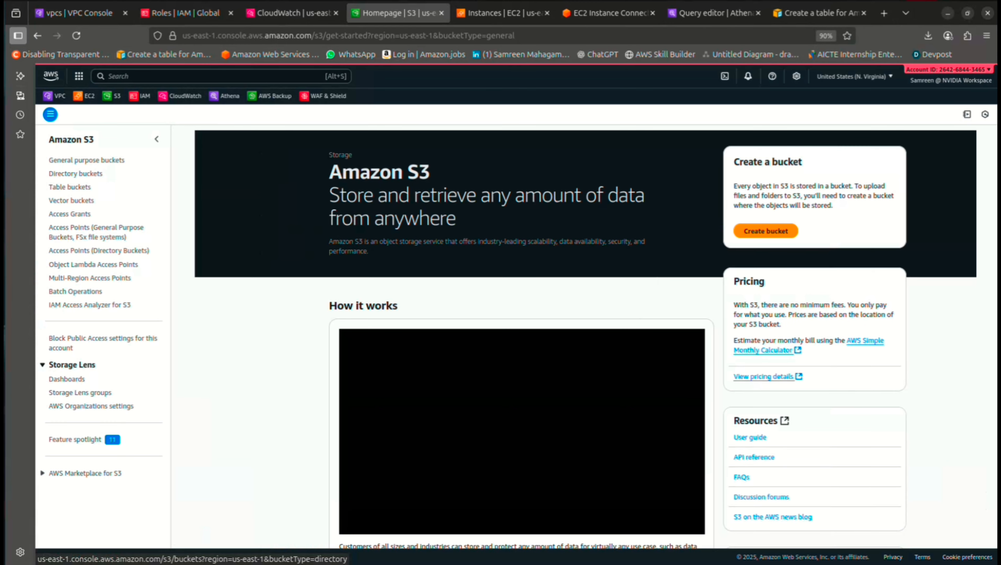
Refresh the general purpose bucket list so flowlogs-athena-result-v1 appears
{"action": "left_click", "coordinate": [86, 160]}
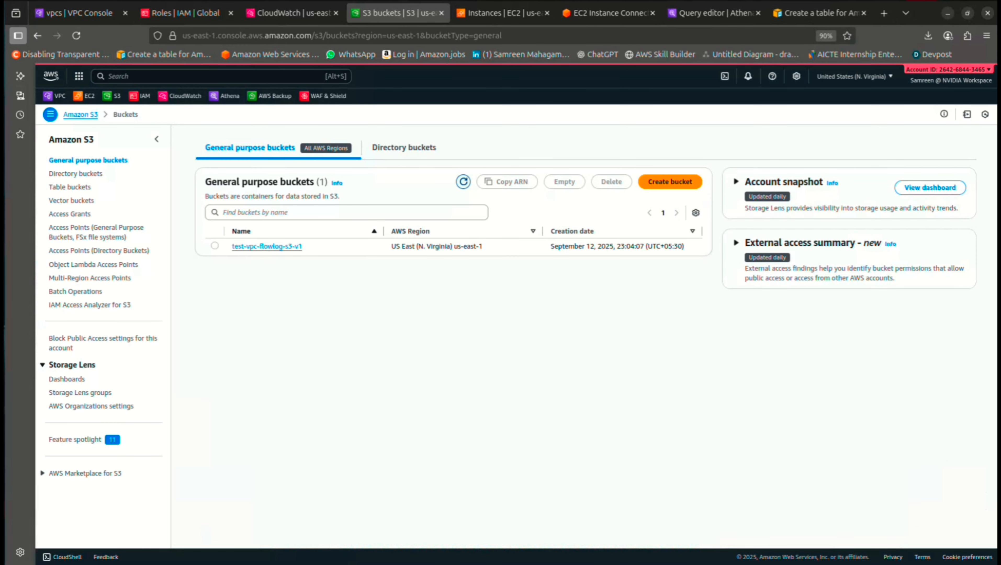
{"action": "left_click", "coordinate": [464, 182]}
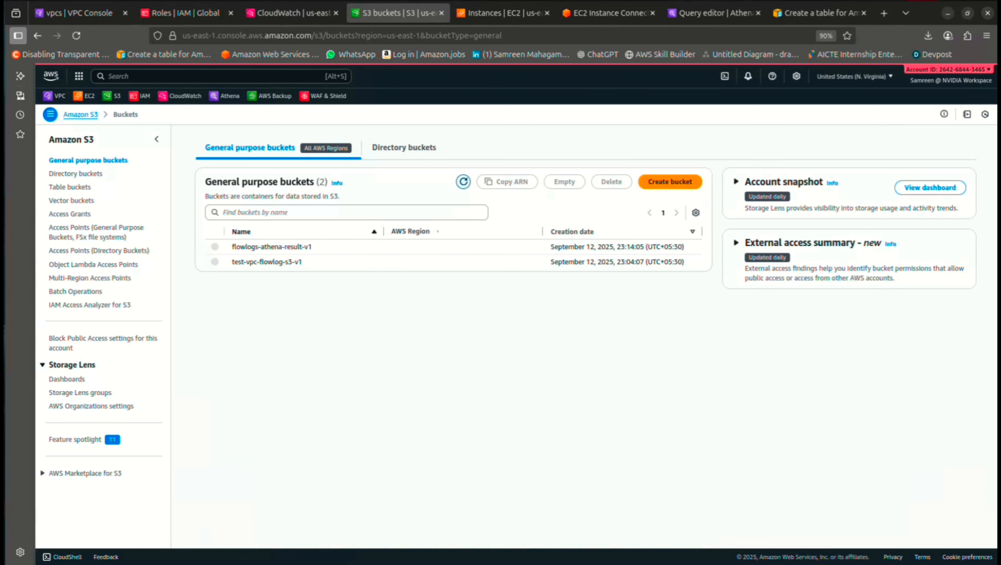
{"action": "scroll", "coordinate": [278, 262], "scroll_direction": "up", "scroll_amount": 3}
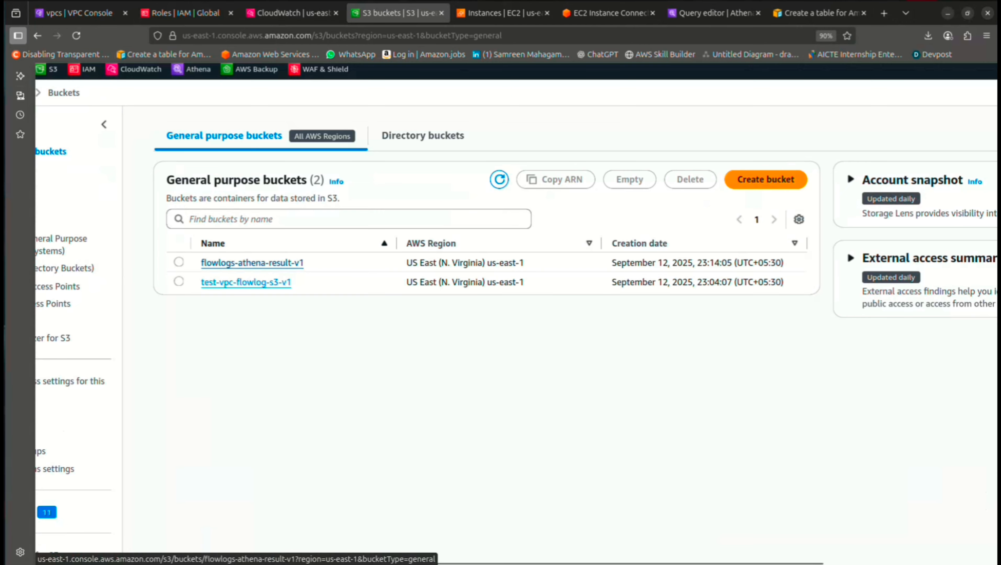
{"action": "scroll", "coordinate": [602, 150], "scroll_direction": "down", "scroll_amount": 1}
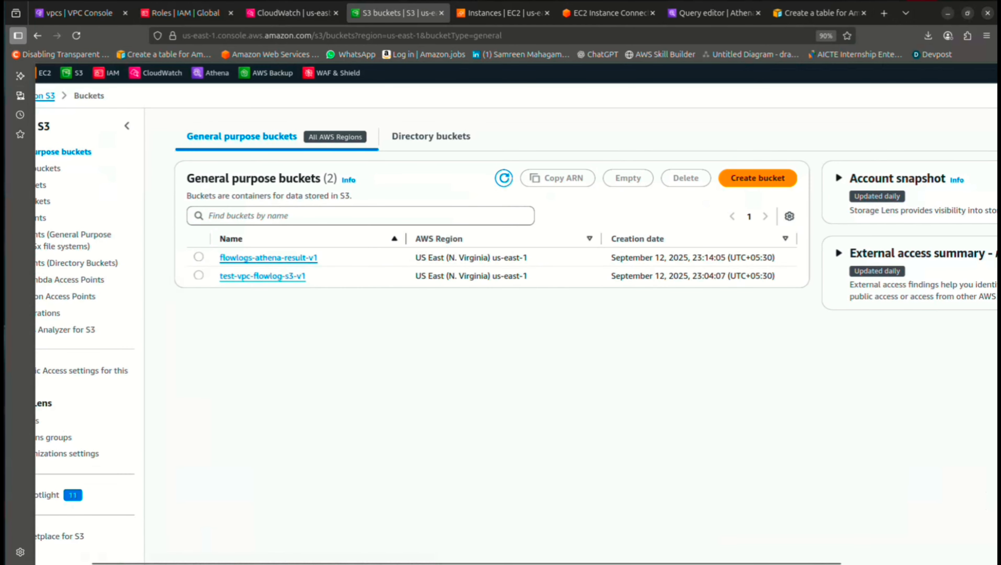
{"action": "scroll", "coordinate": [514, 312], "scroll_direction": "down", "scroll_amount": 3}
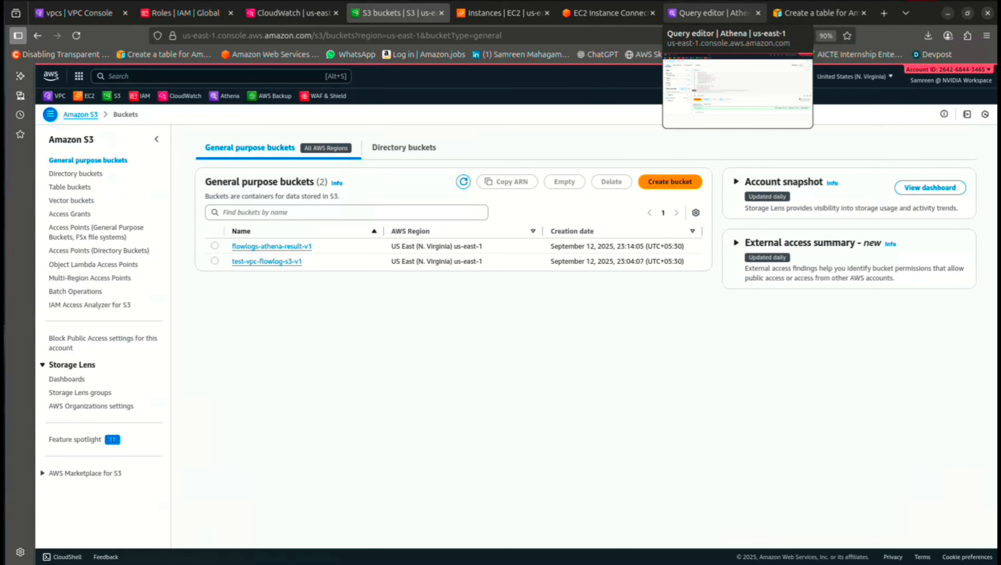
Return to the Athena query editor and review the query
{"action": "left_click", "coordinate": [713, 13]}
{"action": "scroll", "coordinate": [593, 256], "scroll_direction": "up", "scroll_amount": 2}
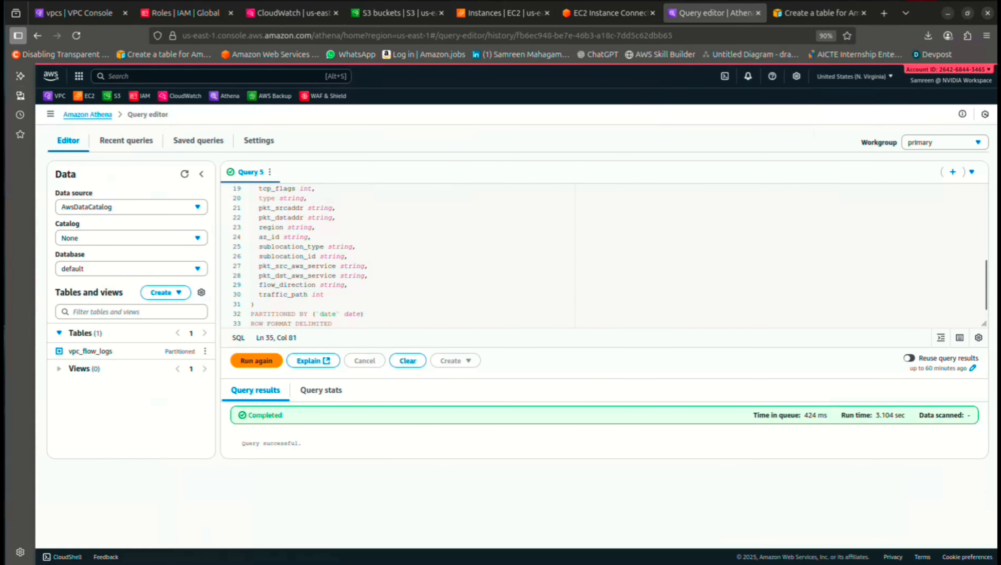
{"action": "scroll", "coordinate": [594, 255], "scroll_direction": "down", "scroll_amount": 1}
{"action": "scroll", "coordinate": [593, 255], "scroll_direction": "up", "scroll_amount": 2}
{"action": "scroll", "coordinate": [594, 255], "scroll_direction": "down", "scroll_amount": 3}
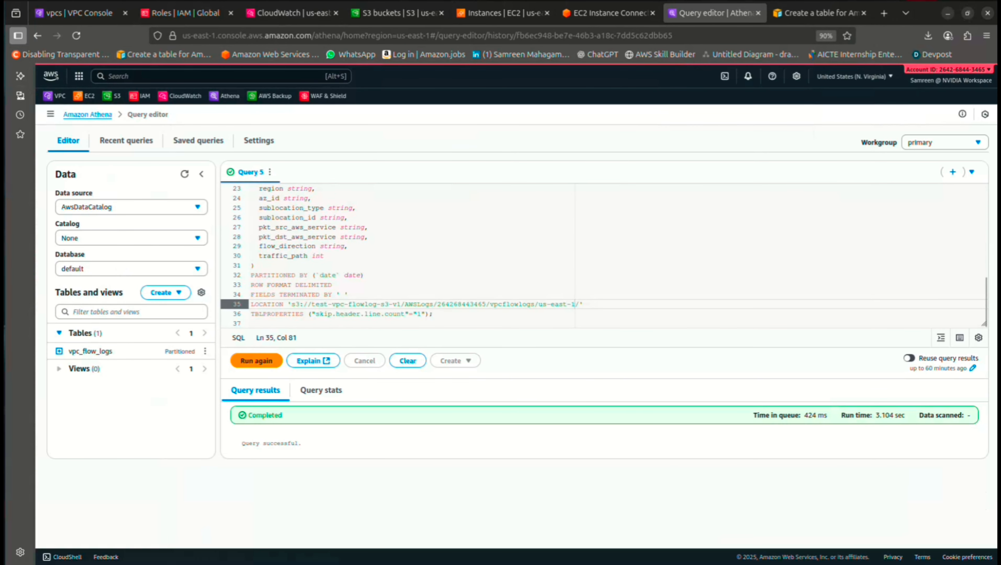
Copy the ALTER TABLE ADD PARTITION sample from the flow-logs documentation page
{"action": "left_click", "coordinate": [816, 12]}
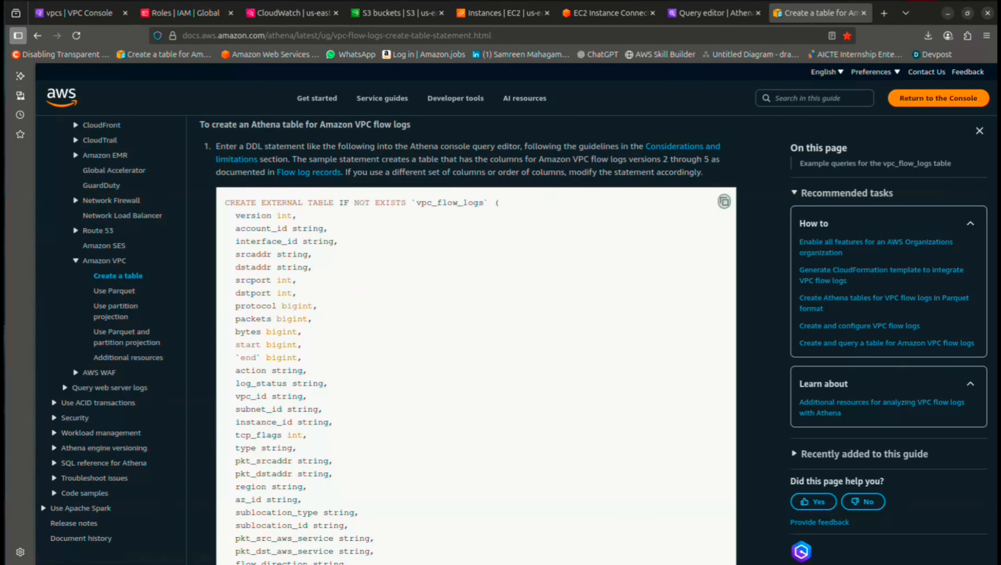
{"action": "scroll", "coordinate": [475, 340], "scroll_direction": "down", "scroll_amount": 2}
{"action": "scroll", "coordinate": [466, 336], "scroll_direction": "down", "scroll_amount": 8}
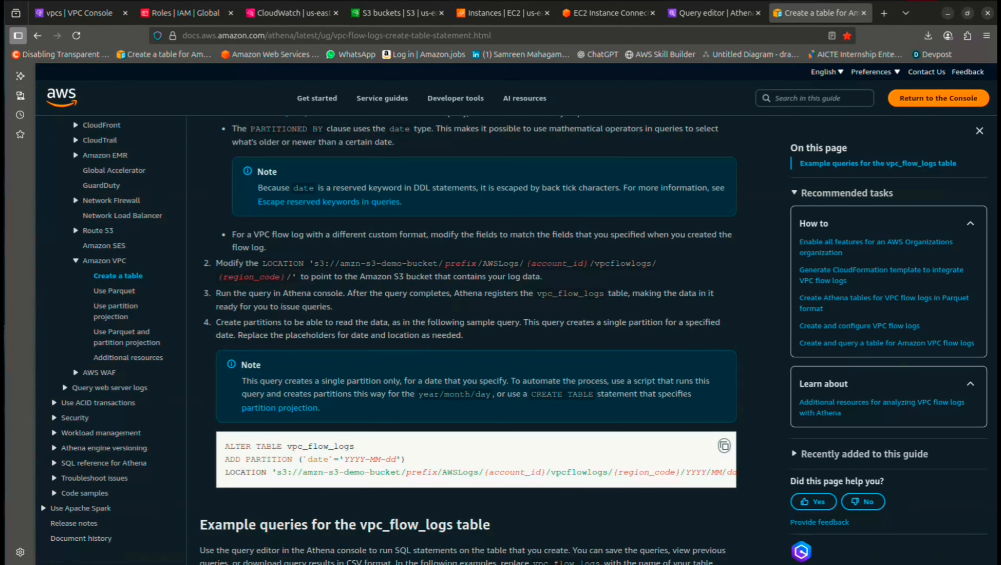
{"action": "left_click", "coordinate": [724, 317]}
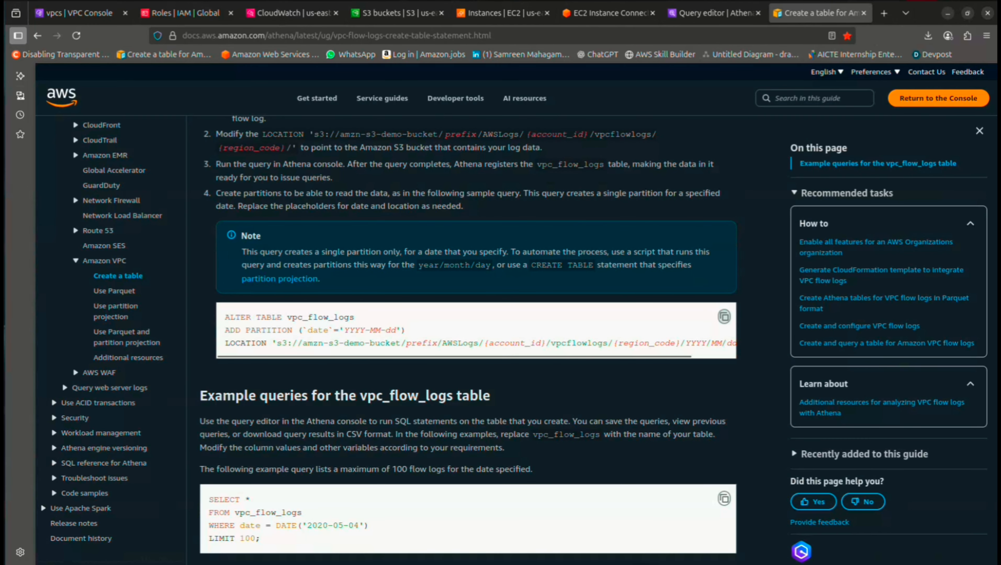
Replace the CREATE TABLE query in the Athena editor with the ALTER TABLE sample
{"action": "left_click", "coordinate": [712, 13]}
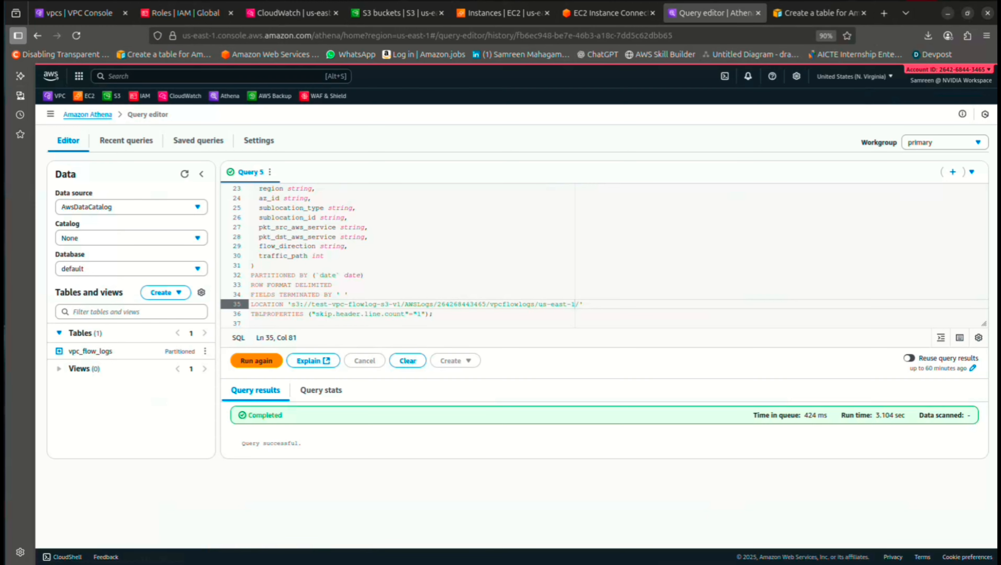
{"action": "left_click_drag", "start_coordinate": [435, 323], "coordinate": [277, 166]}
{"action": "key", "text": "Delete"}
{"action": "key", "text": "ctrl+v"}
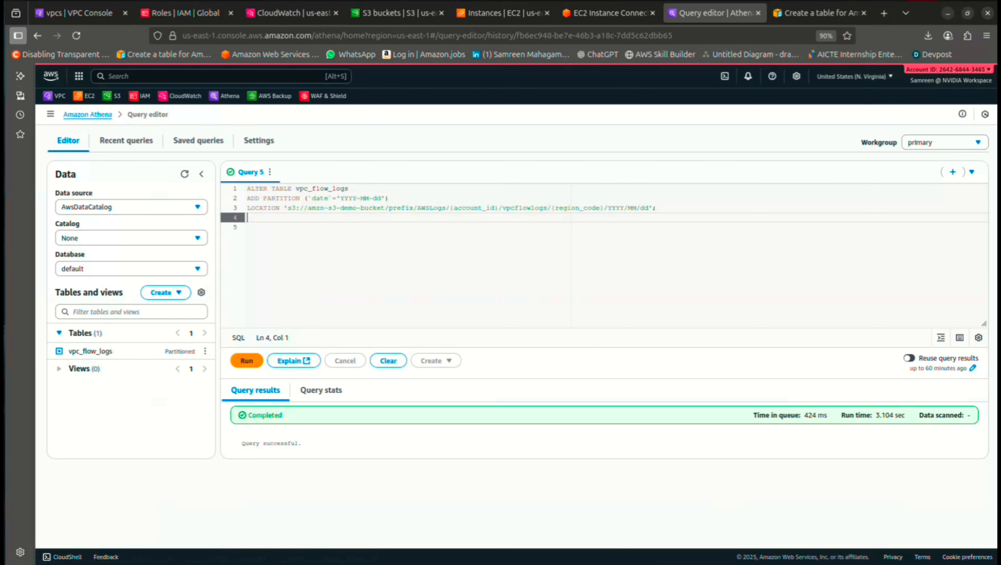
{"action": "scroll", "coordinate": [444, 182], "scroll_direction": "up", "scroll_amount": 3}
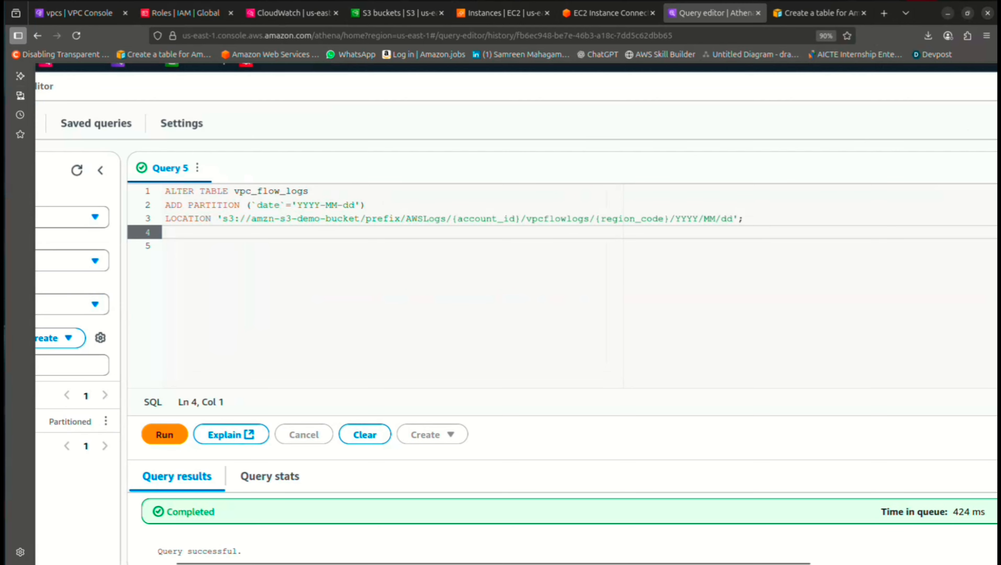
{"action": "scroll", "coordinate": [444, 181], "scroll_direction": "down", "scroll_amount": 2}
{"action": "scroll", "coordinate": [443, 182], "scroll_direction": "down", "scroll_amount": 2}
{"action": "left_click", "coordinate": [395, 13]}
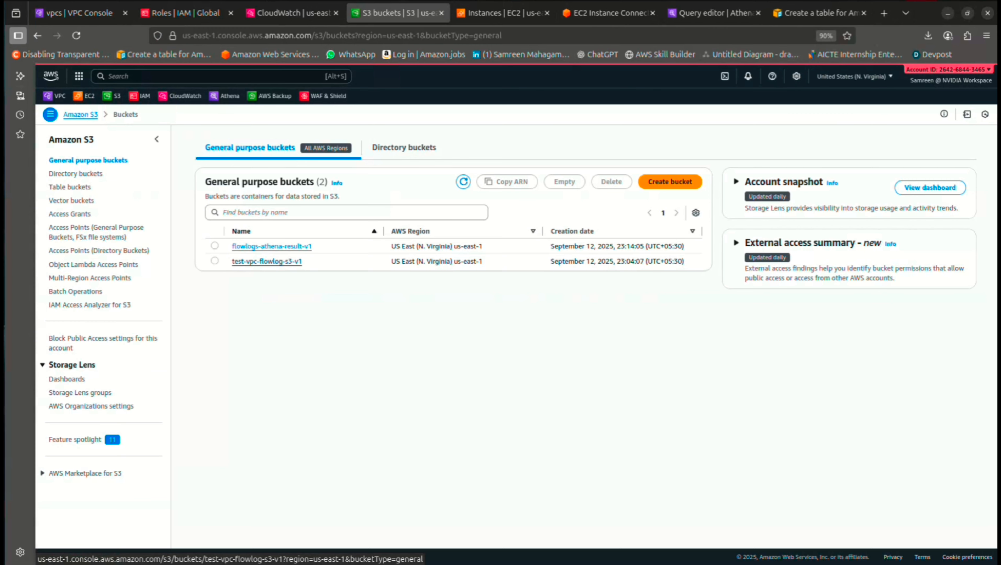
Browse test-vpc-flowlog-s3-v1 to vpcflowlogs/us-east-1/2025/09/12 and copy that folder's S3 URI
{"action": "left_click", "coordinate": [267, 261]}
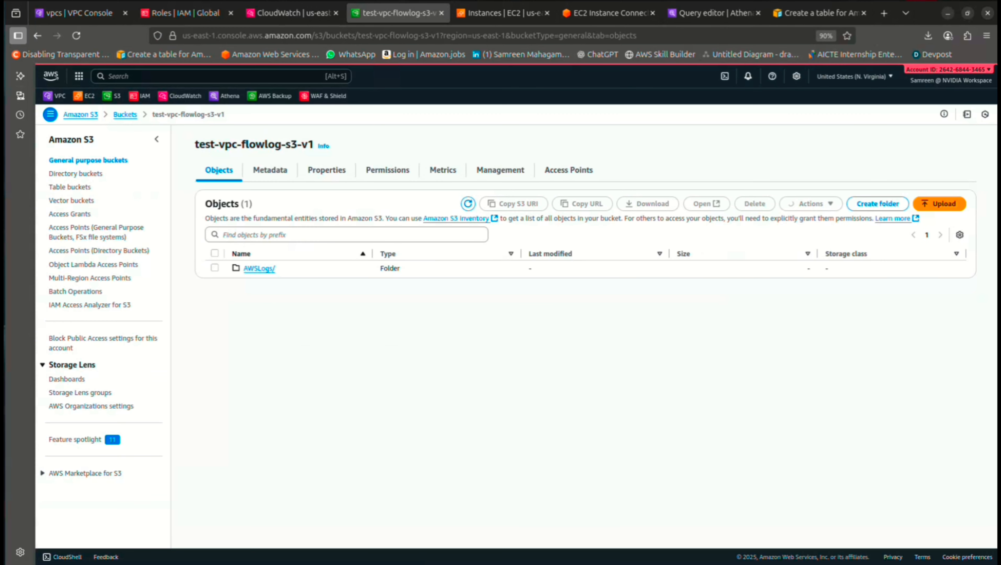
{"action": "left_click", "coordinate": [258, 269]}
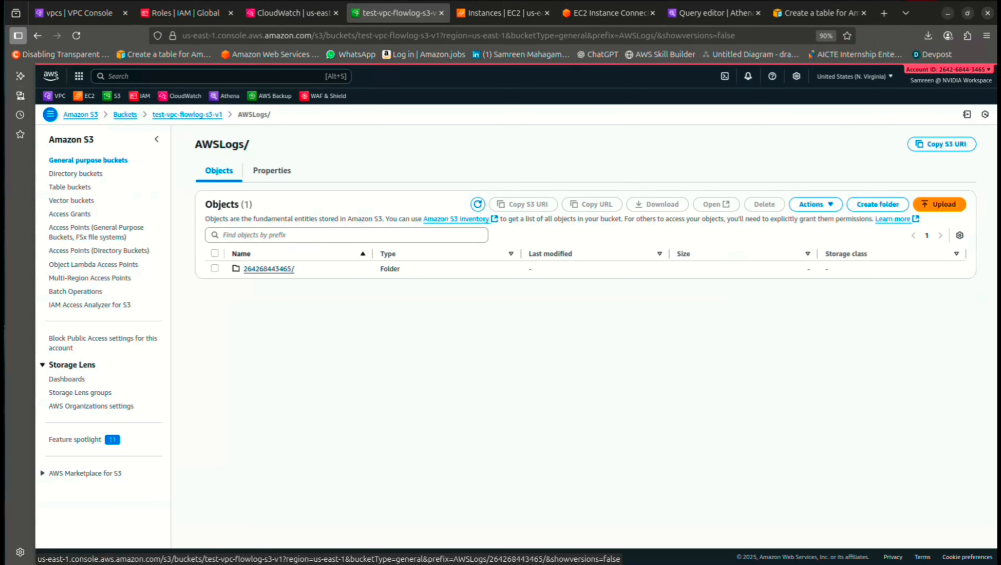
{"action": "left_click", "coordinate": [264, 268]}
{"action": "left_click", "coordinate": [263, 269]}
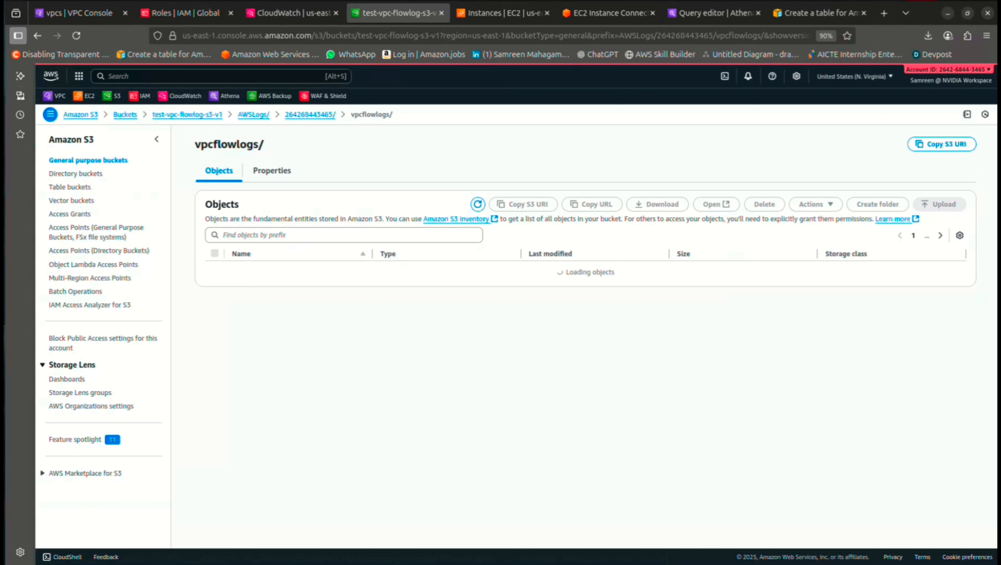
{"action": "left_click", "coordinate": [261, 269]}
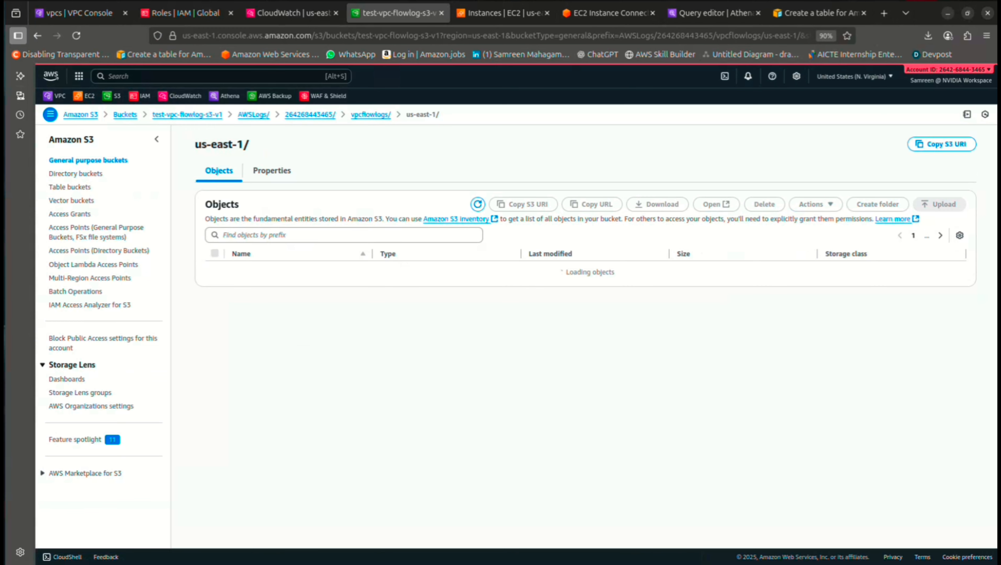
{"action": "left_click", "coordinate": [253, 268]}
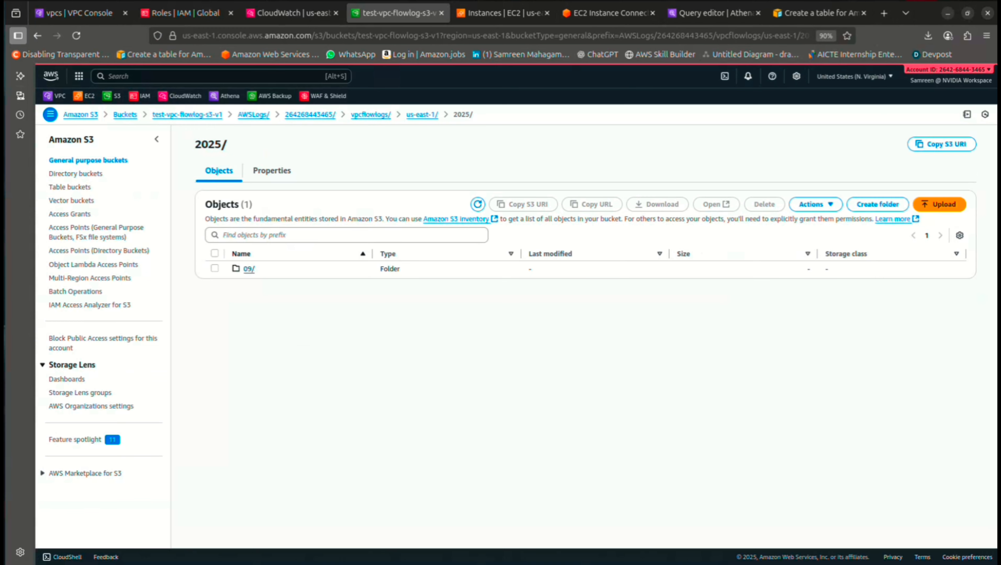
{"action": "left_click", "coordinate": [249, 269]}
{"action": "left_click", "coordinate": [249, 269]}
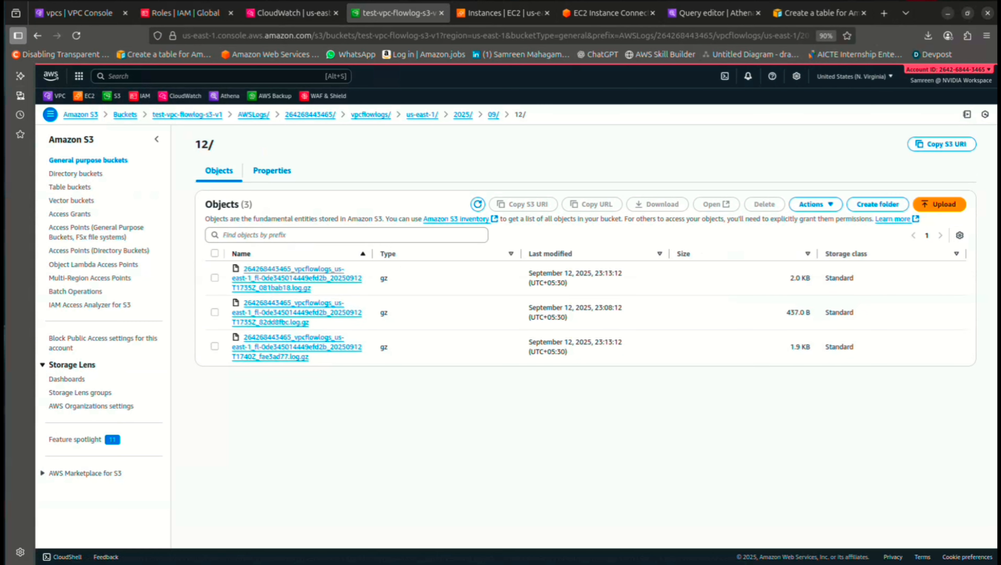
{"action": "left_click", "coordinate": [272, 170]}
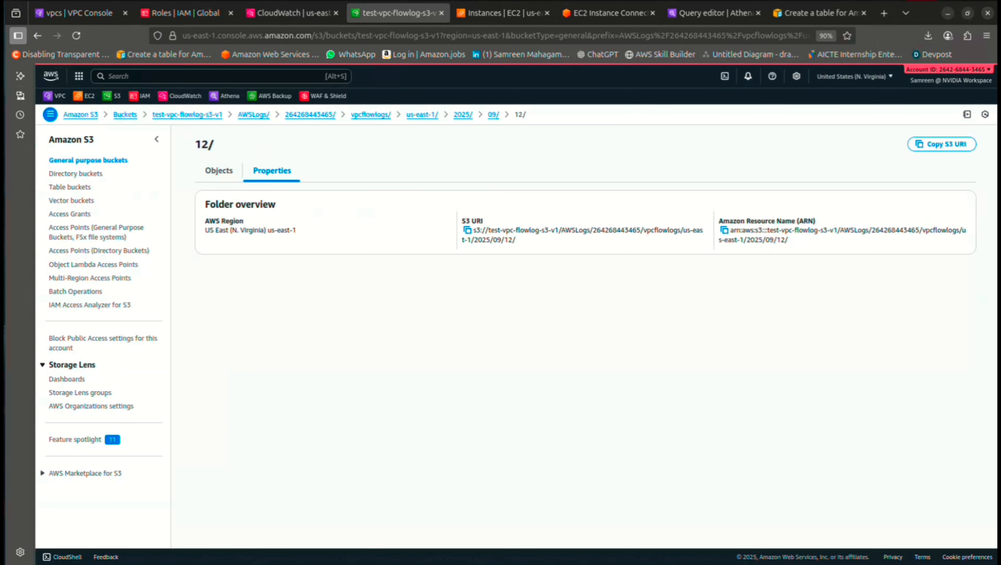
{"action": "left_click", "coordinate": [467, 230]}
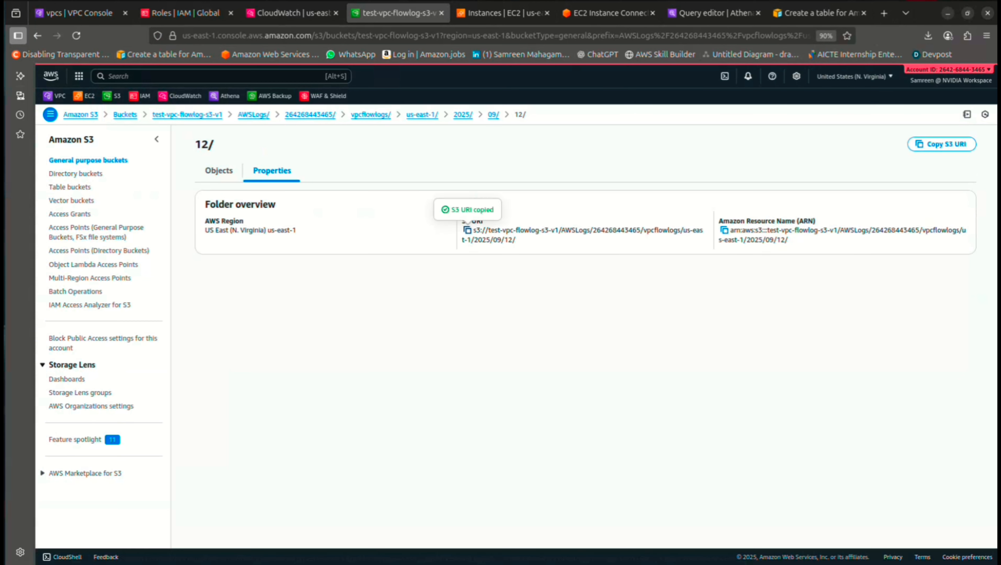
Replace the sample LOCATION path with the copied 2025/09/12 folder URI
{"action": "left_click", "coordinate": [715, 13]}
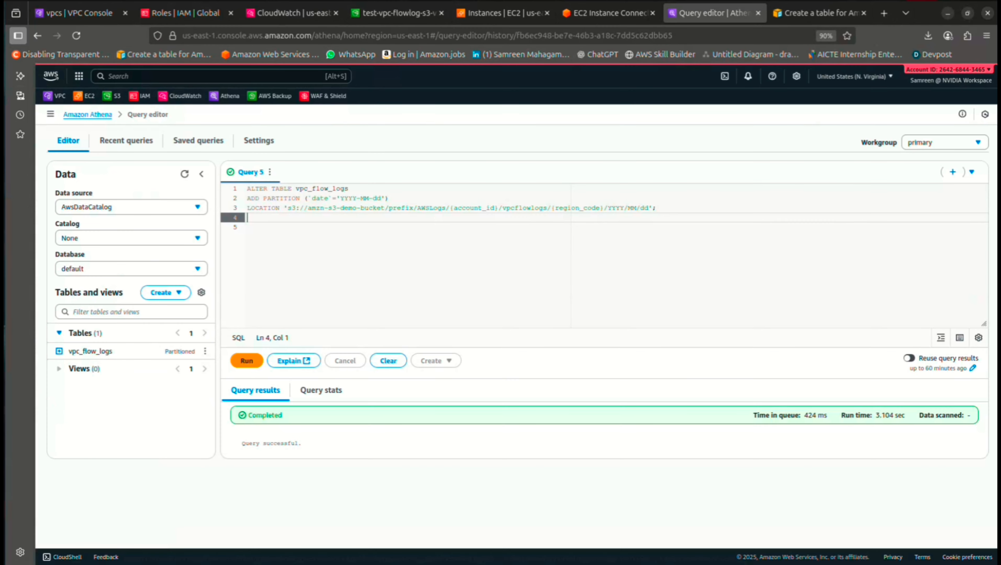
{"action": "scroll", "coordinate": [732, 182], "scroll_direction": "up", "scroll_amount": 5}
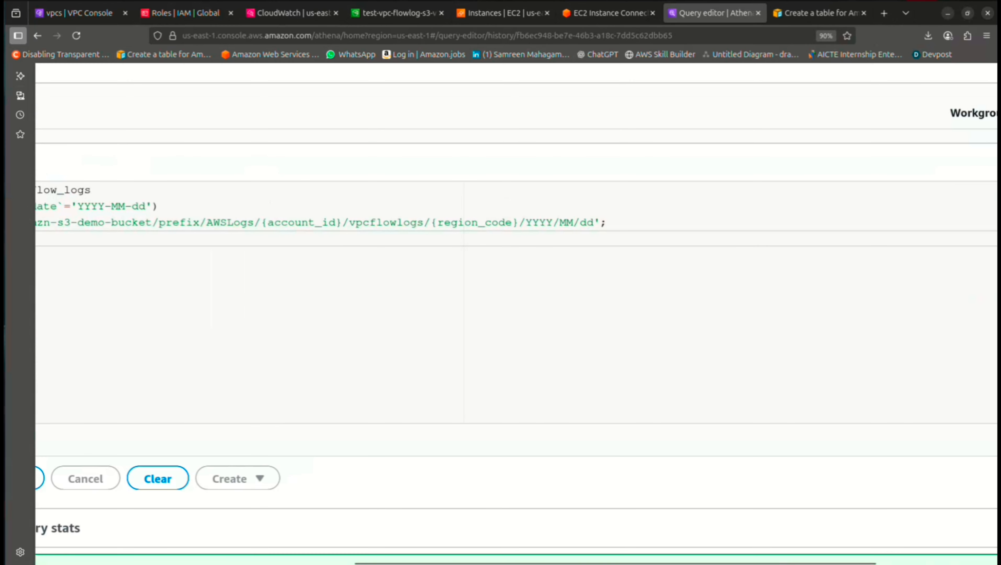
{"action": "scroll", "coordinate": [692, 206], "scroll_direction": "down", "scroll_amount": 2}
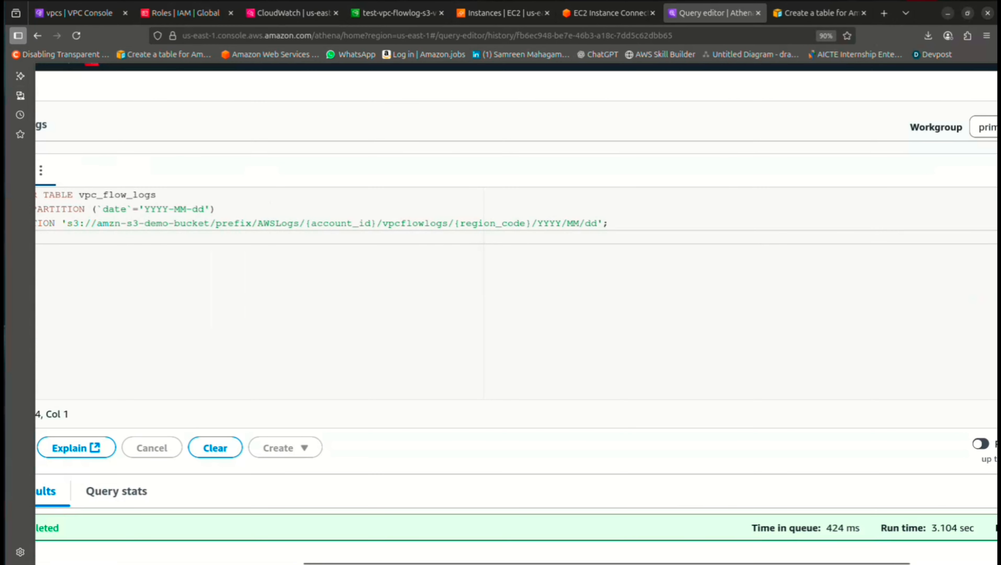
{"action": "left_click_drag", "start_coordinate": [68, 223], "coordinate": [597, 223]}
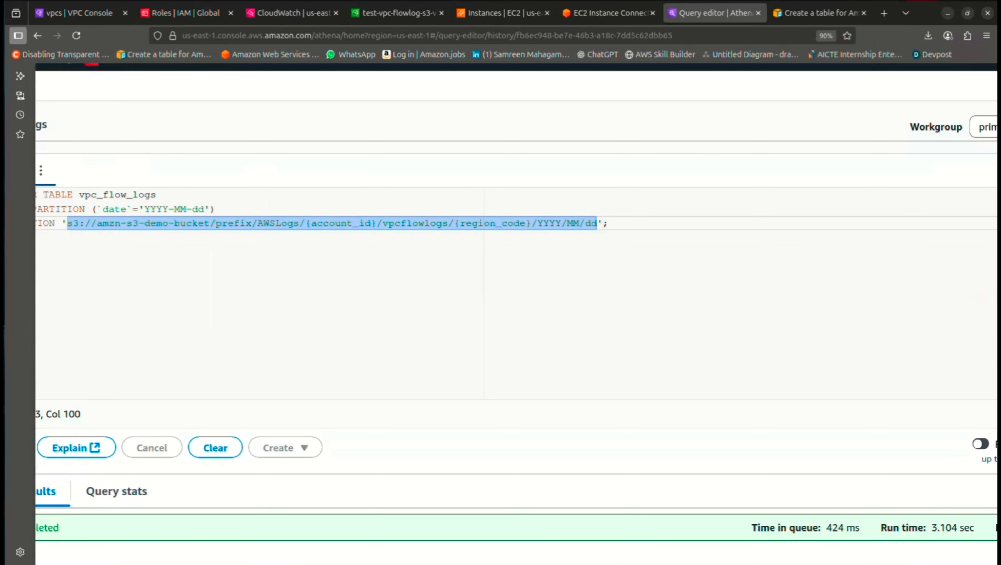
{"action": "key", "text": "ctrl+v"}
{"action": "scroll", "coordinate": [514, 317], "scroll_direction": "down", "scroll_amount": 3}
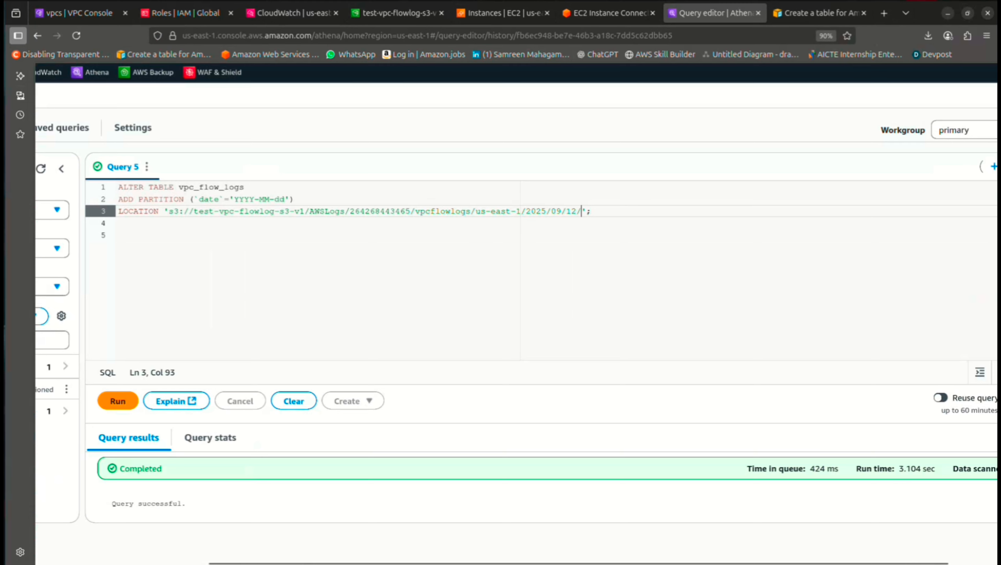
Set the partition date to 2025-09-12 and run the ADD PARTITION statement
{"action": "left_click", "coordinate": [254, 199]}
{"action": "key", "text": "BackSpace"}
{"action": "key", "text": "BackSpace"}
{"action": "key", "text": "BackSpace"}
{"action": "key", "text": "BackSpace"}
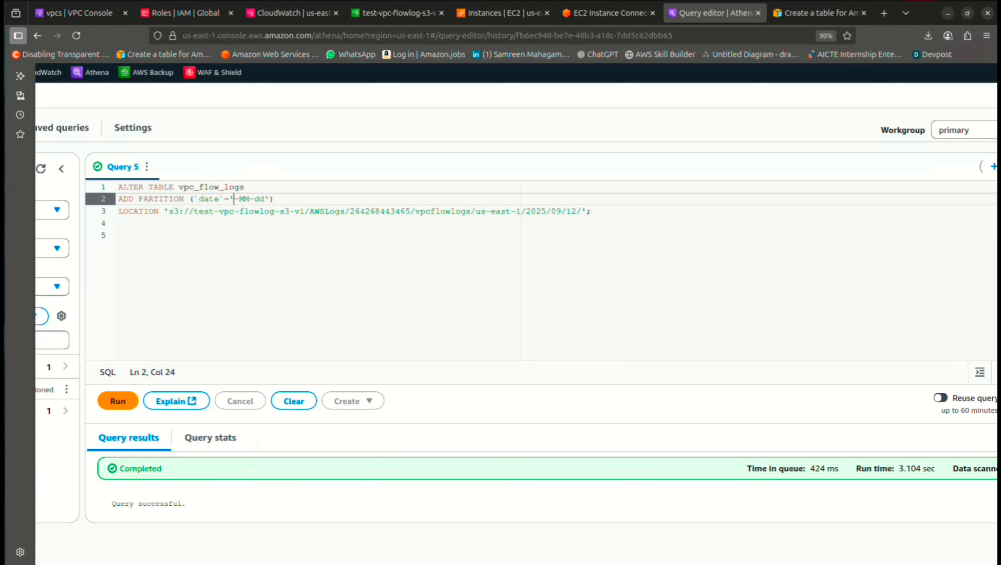
{"action": "type", "text": "2025"}
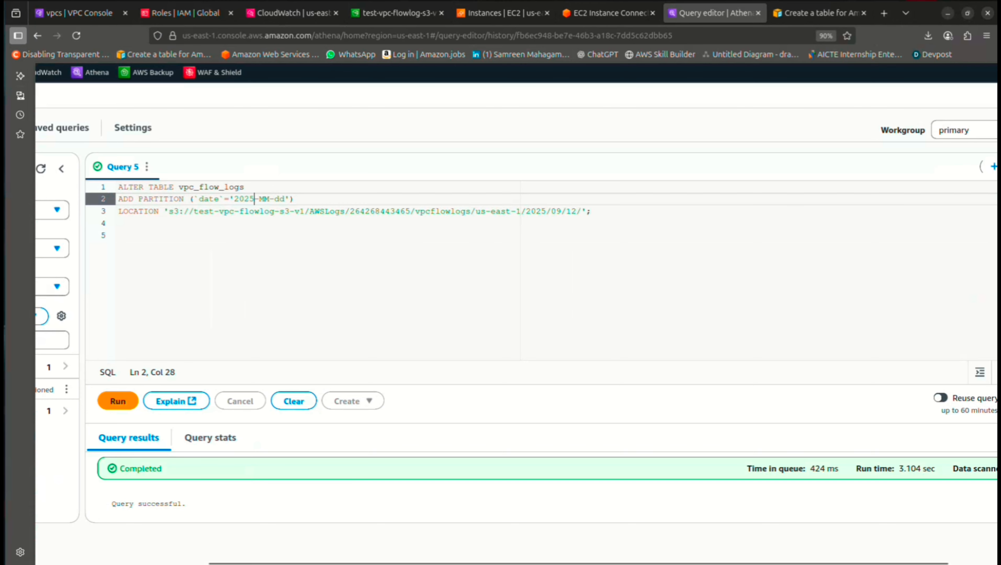
{"action": "key", "text": "Right"}
{"action": "key", "text": "Right"}
{"action": "key", "text": "Right"}
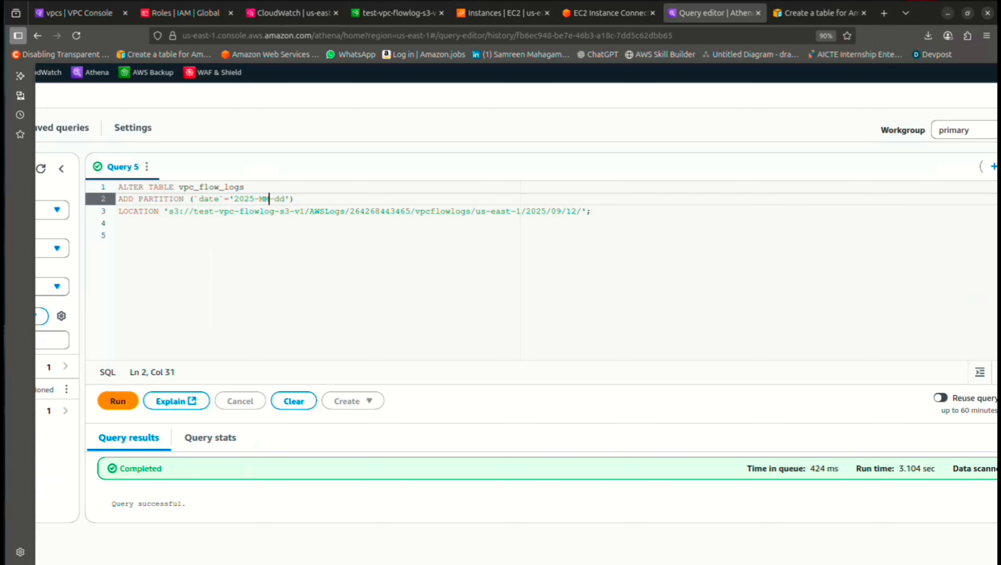
{"action": "key", "text": "BackSpace"}
{"action": "key", "text": "BackSpace"}
{"action": "type", "text": "09"}
{"action": "key", "text": "Right"}
{"action": "key", "text": "Right"}
{"action": "key", "text": "Right"}
{"action": "key", "text": "BackSpace"}
{"action": "key", "text": "BackSpace"}
{"action": "type", "text": "12"}
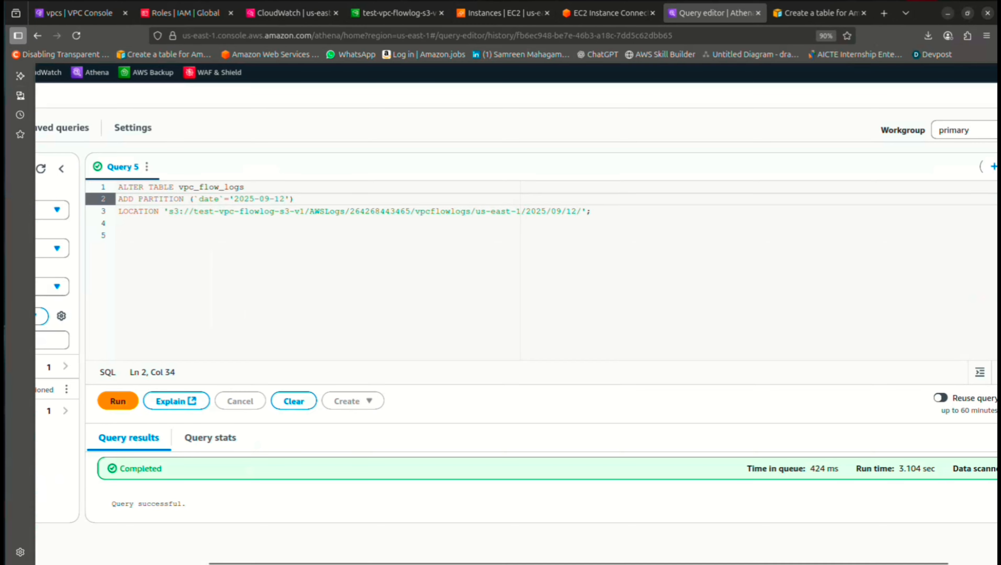
{"action": "scroll", "coordinate": [516, 314], "scroll_direction": "down", "scroll_amount": 3}
{"action": "left_click", "coordinate": [247, 361]}
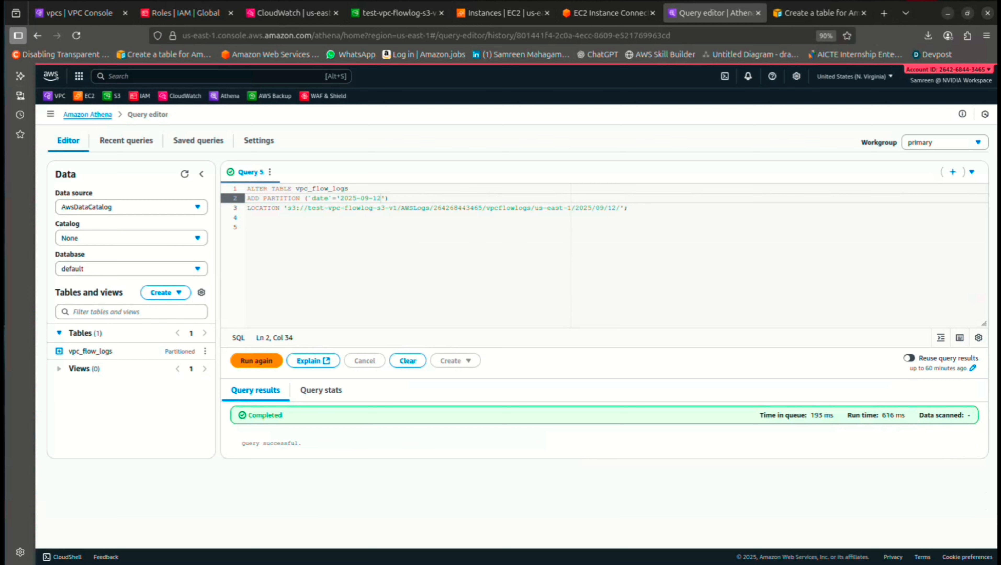
{"action": "left_click_drag", "start_coordinate": [303, 444], "coordinate": [241, 444]}
Copy the rejected TCP connections example query from the documentation tab
{"action": "left_click", "coordinate": [257, 444]}
{"action": "key", "text": "ctrl+Tab"}
{"action": "scroll", "coordinate": [467, 341], "scroll_direction": "down", "scroll_amount": 4}
{"action": "scroll", "coordinate": [467, 341], "scroll_direction": "down", "scroll_amount": 2}
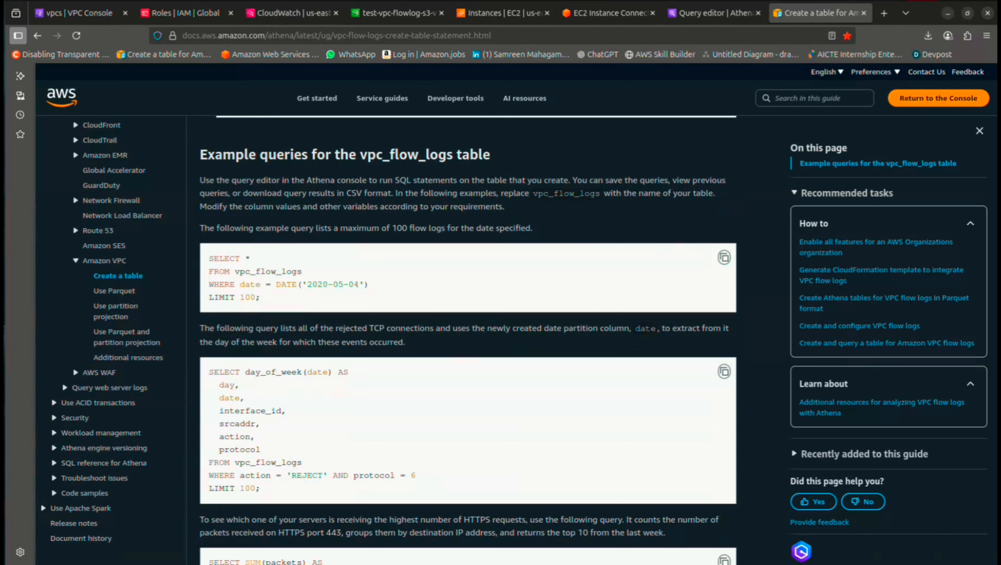
{"action": "scroll", "coordinate": [468, 340], "scroll_direction": "down", "scroll_amount": 3}
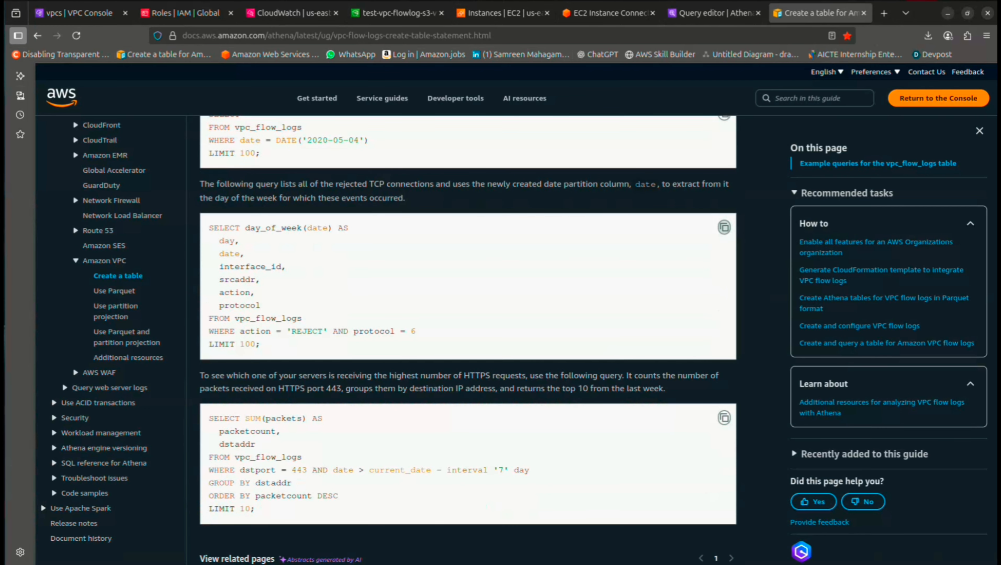
Replace the editor text with the rejected-TCP query and run it, getting 59 REJECT rows
{"action": "key", "text": "ctrl+shift+Tab"}
{"action": "key", "text": "ctrl+a"}
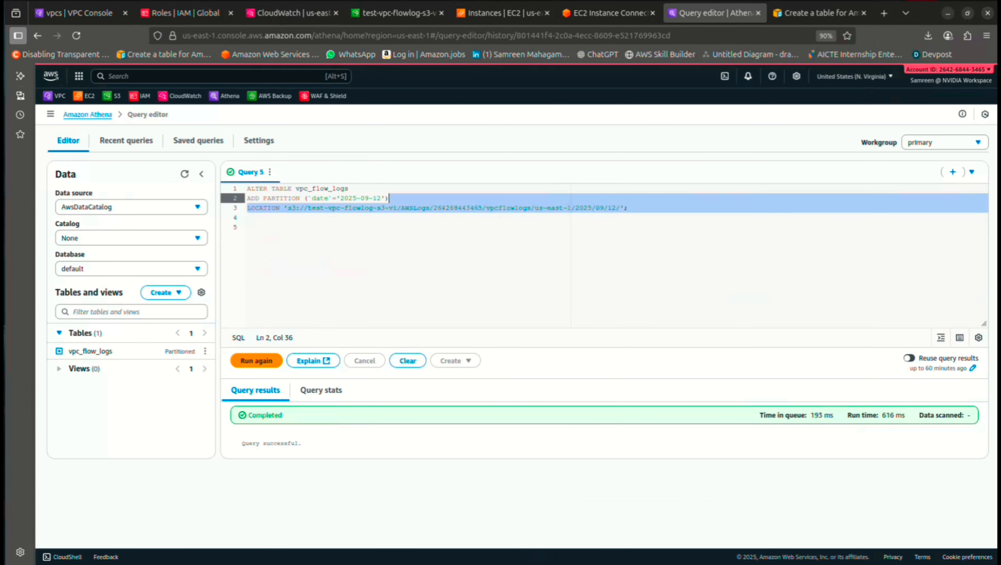
{"action": "key", "text": "BackSpace"}
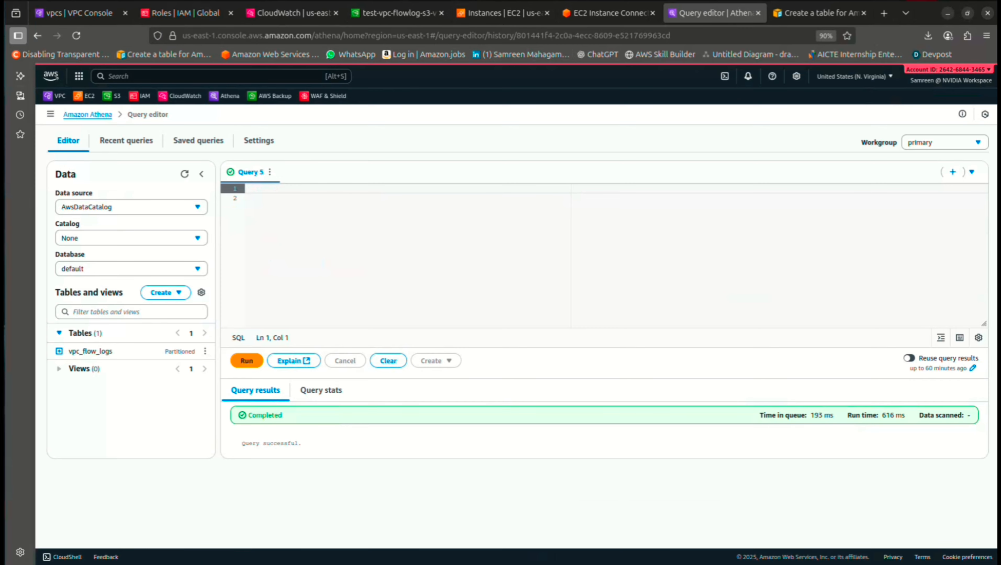
{"action": "type", "text": "SELECT day_of_week(date) AS   day,   date,   interface_id,   srcaddr,   action,   protocol FROM vpc_flow_logs WHERE action = 'REJECT' AND protocol = 6 LIMIT 100;"}
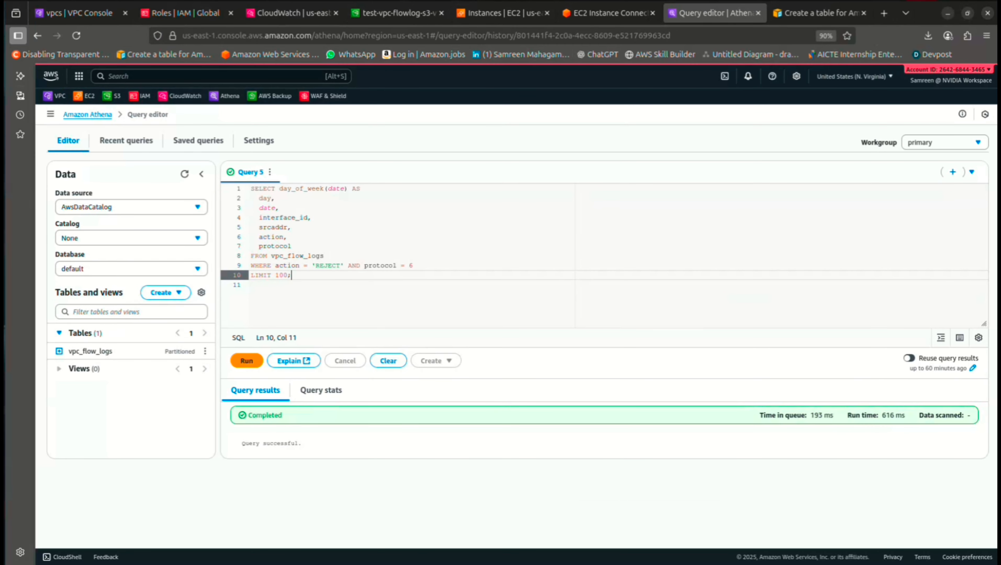
{"action": "left_click_drag", "start_coordinate": [341, 265], "coordinate": [315, 265]}
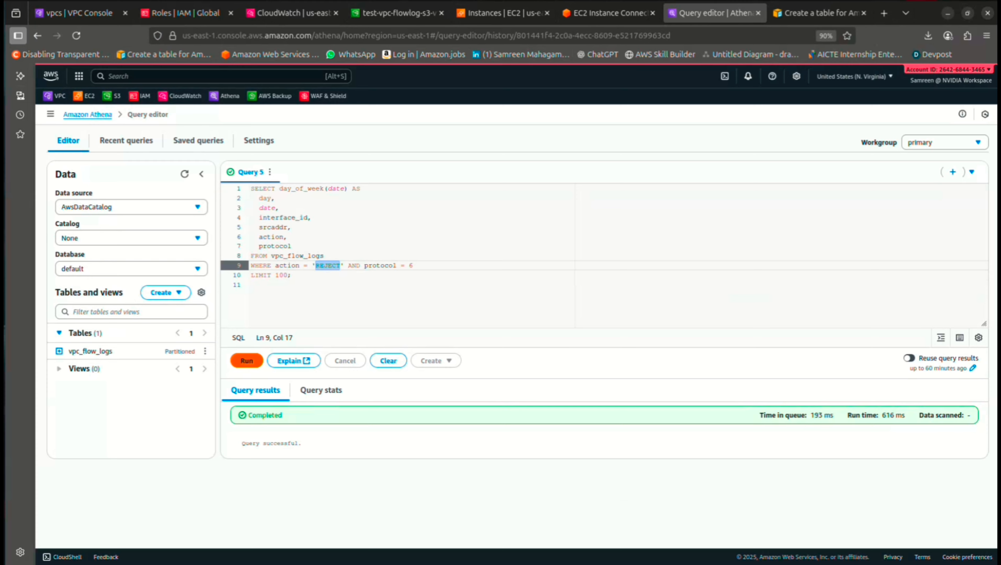
{"action": "left_click", "coordinate": [246, 361]}
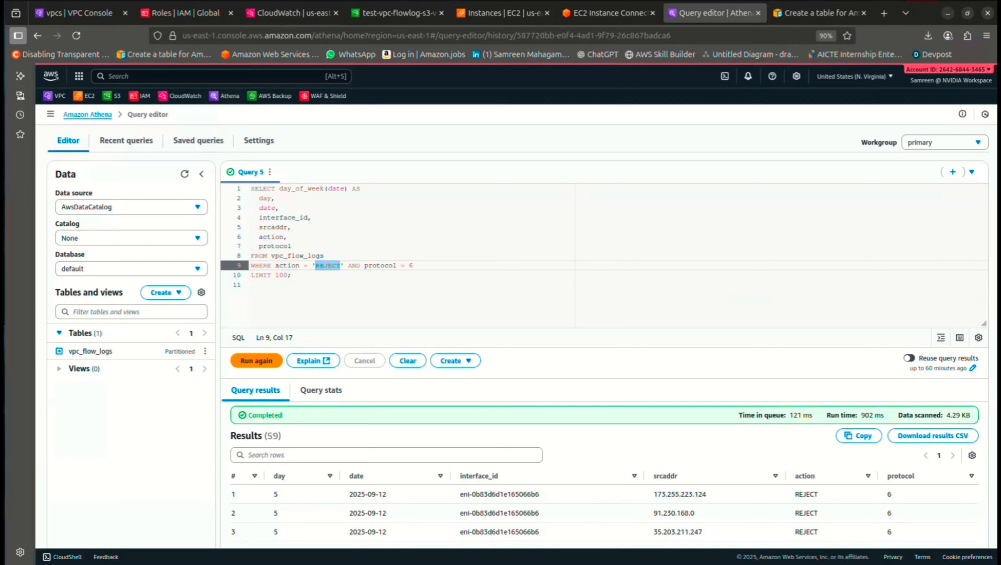
{"action": "scroll", "coordinate": [604, 337], "scroll_direction": "down", "scroll_amount": 6}
{"action": "scroll", "coordinate": [604, 337], "scroll_direction": "up", "scroll_amount": 4}
{"action": "scroll", "coordinate": [604, 336], "scroll_direction": "down", "scroll_amount": 15}
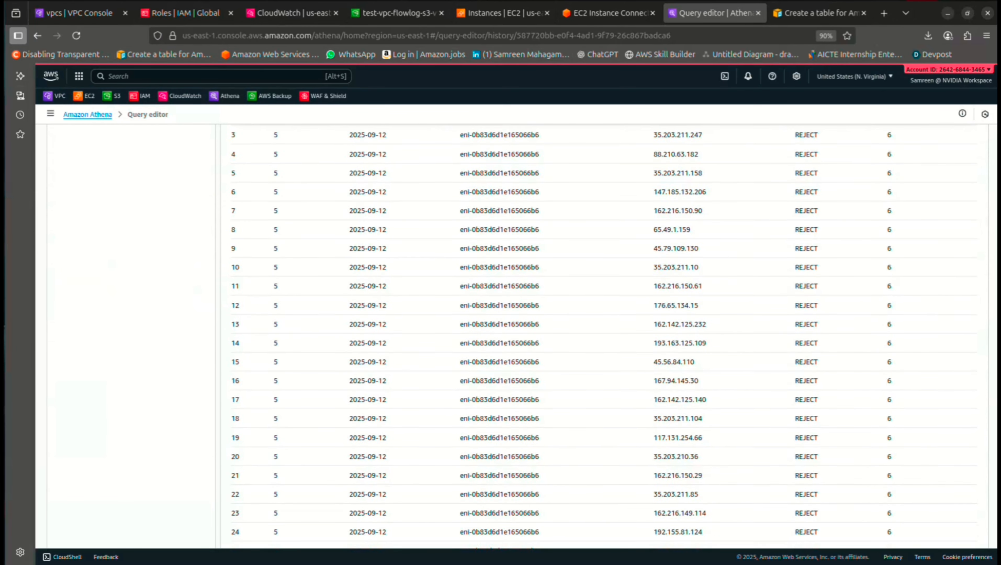
{"action": "scroll", "coordinate": [605, 336], "scroll_direction": "up", "scroll_amount": 15}
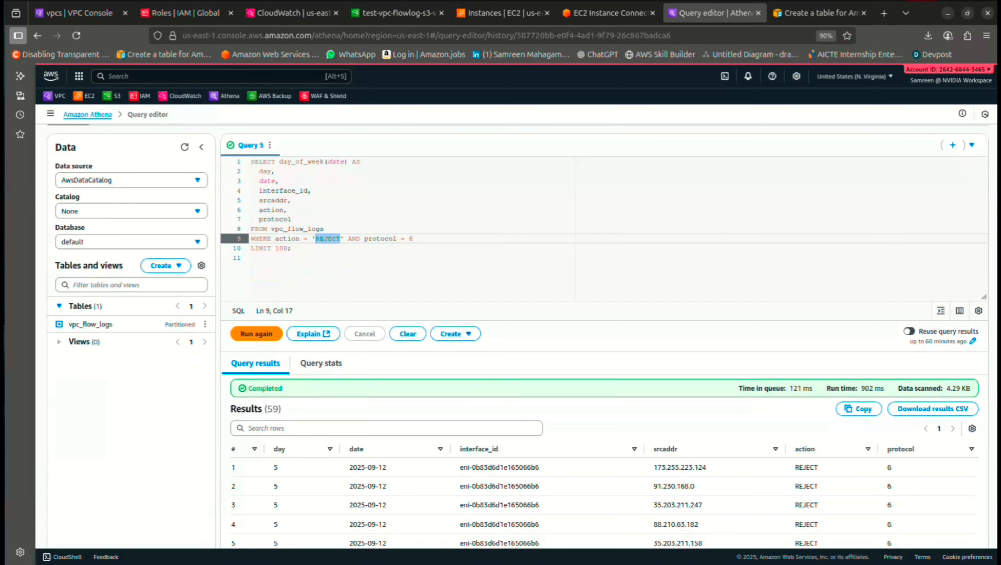
{"action": "scroll", "coordinate": [604, 337], "scroll_direction": "down", "scroll_amount": 3}
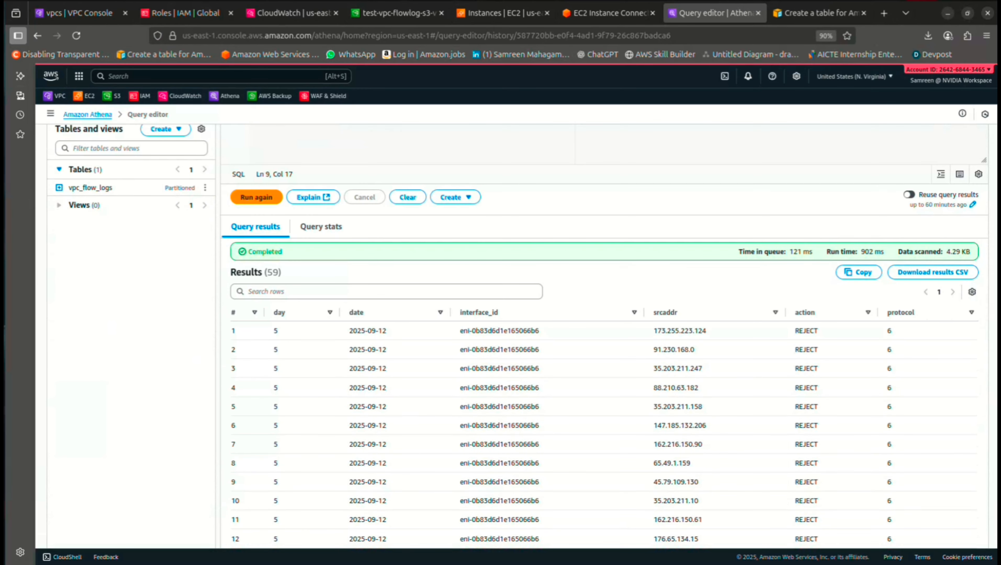
{"action": "scroll", "coordinate": [605, 336], "scroll_direction": "down", "scroll_amount": 20}
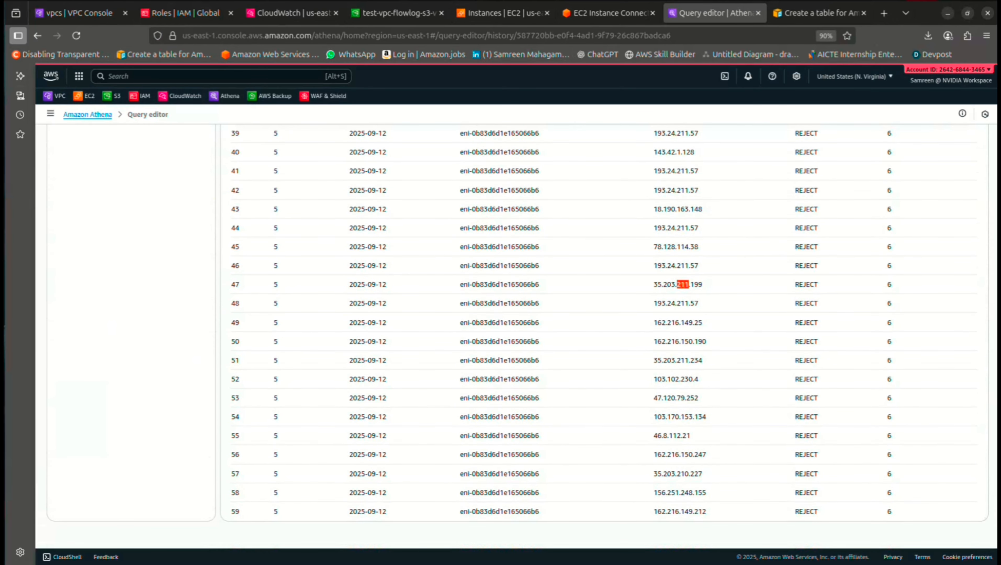
{"action": "scroll", "coordinate": [604, 336], "scroll_direction": "up", "scroll_amount": 20}
{"action": "scroll", "coordinate": [604, 337], "scroll_direction": "down", "scroll_amount": 5}
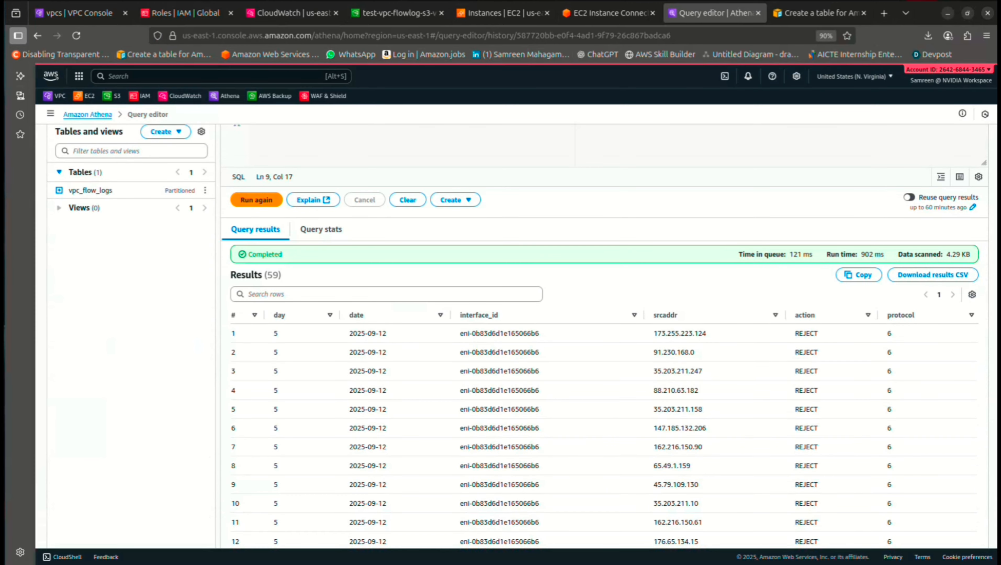
Change the action filter from 'REJECT' to 'ACCEPT' and LIMIT 100 to 10, then rerun
{"action": "scroll", "coordinate": [604, 337], "scroll_direction": "up", "scroll_amount": 4}
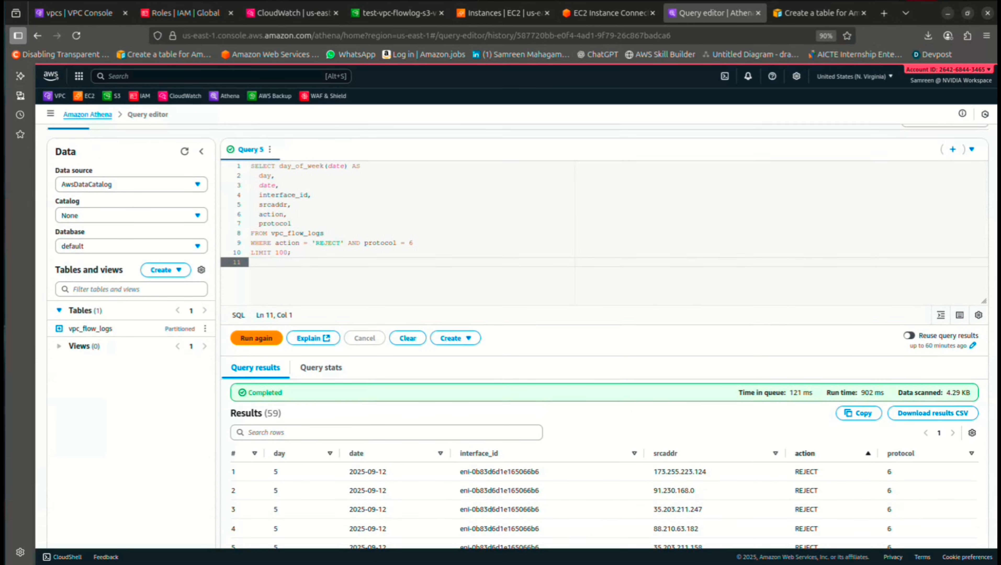
{"action": "left_click", "coordinate": [345, 237]}
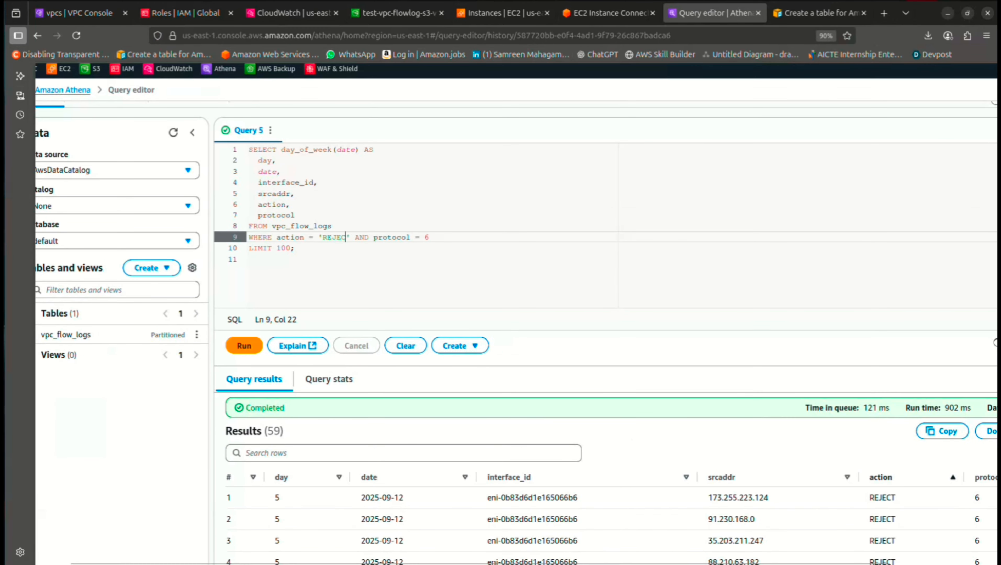
{"action": "key", "text": "BackSpace"}
{"action": "key", "text": "BackSpace"}
{"action": "key", "text": "BackSpace"}
{"action": "key", "text": "BackSpace"}
{"action": "key", "text": "BackSpace"}
{"action": "key", "text": "Delete"}
{"action": "type", "text": "ACCEPT"}
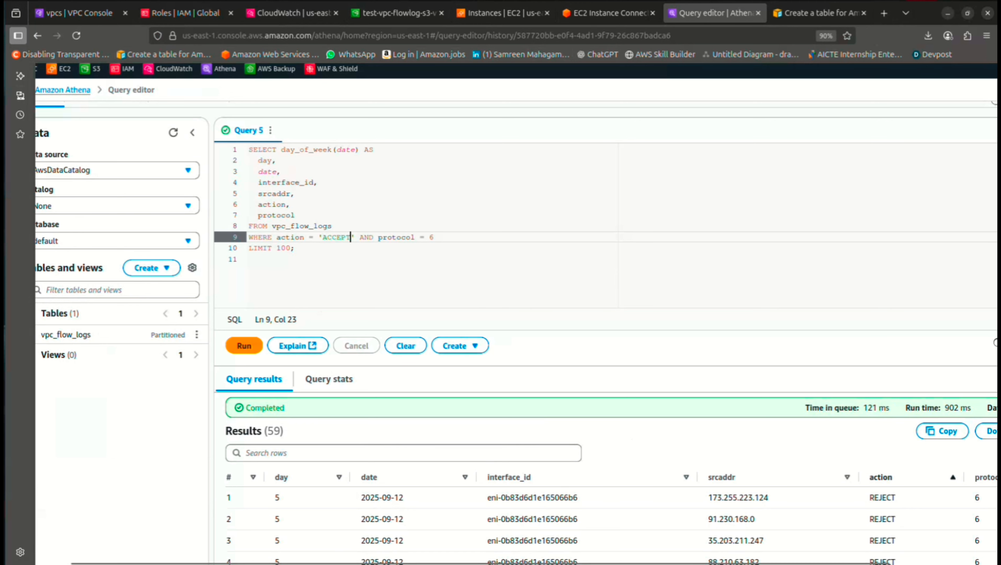
{"action": "left_click", "coordinate": [249, 259]}
{"action": "left_click", "coordinate": [291, 248]}
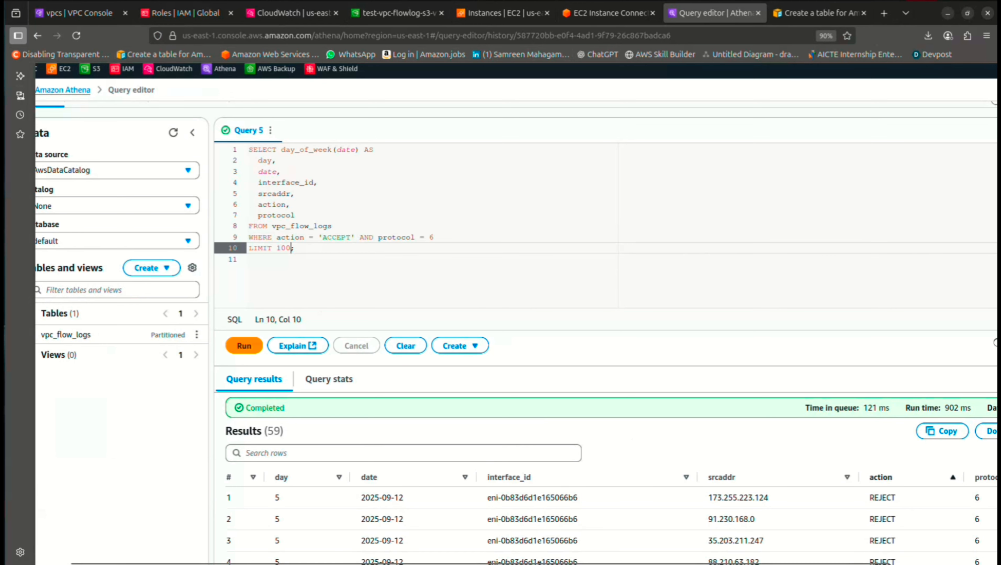
{"action": "key", "text": "BackSpace"}
{"action": "key", "text": "ctrl+Return"}
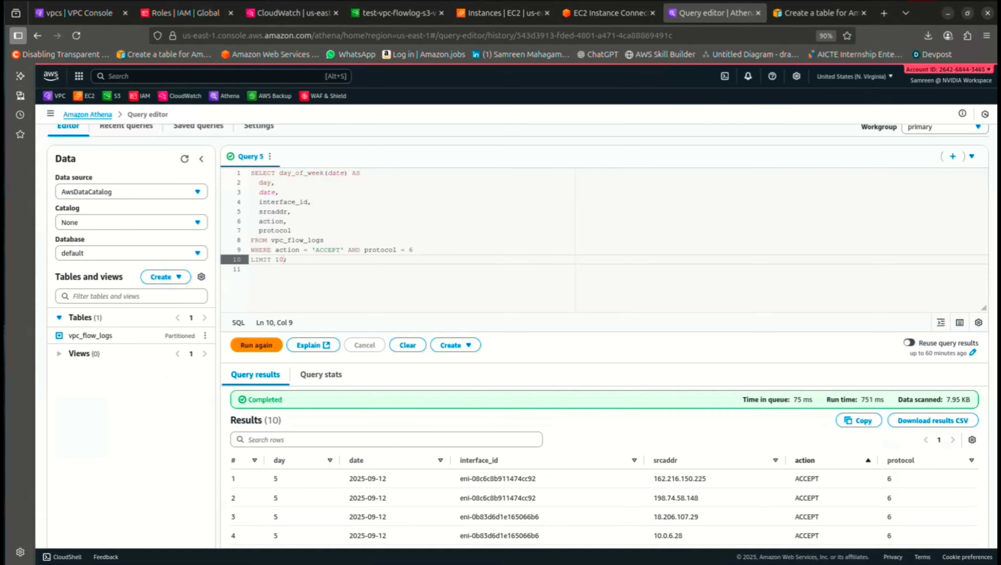
{"action": "scroll", "coordinate": [605, 356], "scroll_direction": "down", "scroll_amount": 4}
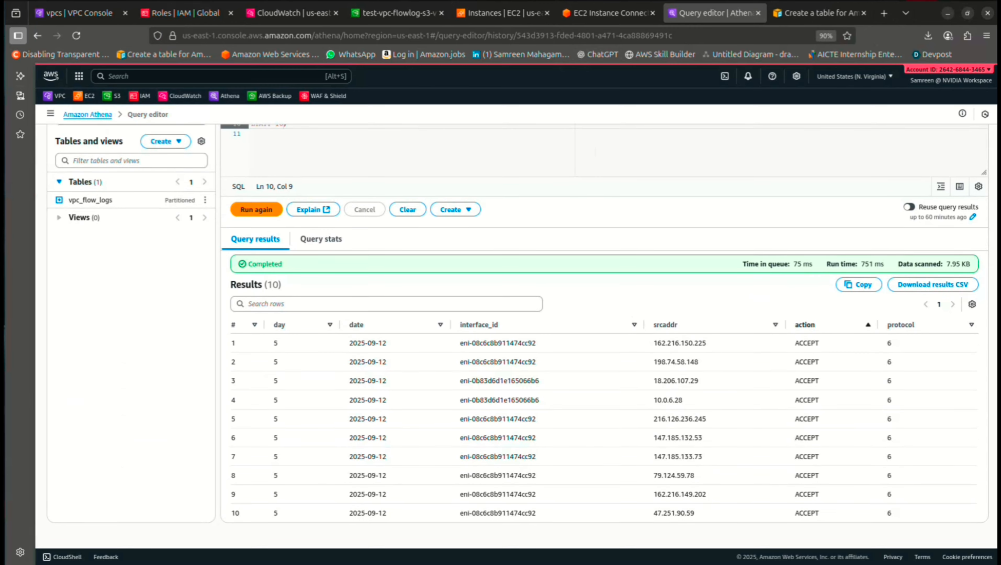
Find Private-Host's interface eni-0e705de1933b769bf in EC2 Networking, then view the CloudWatch log streams
{"action": "left_click", "coordinate": [504, 13]}
{"action": "left_click", "coordinate": [173, 193]}
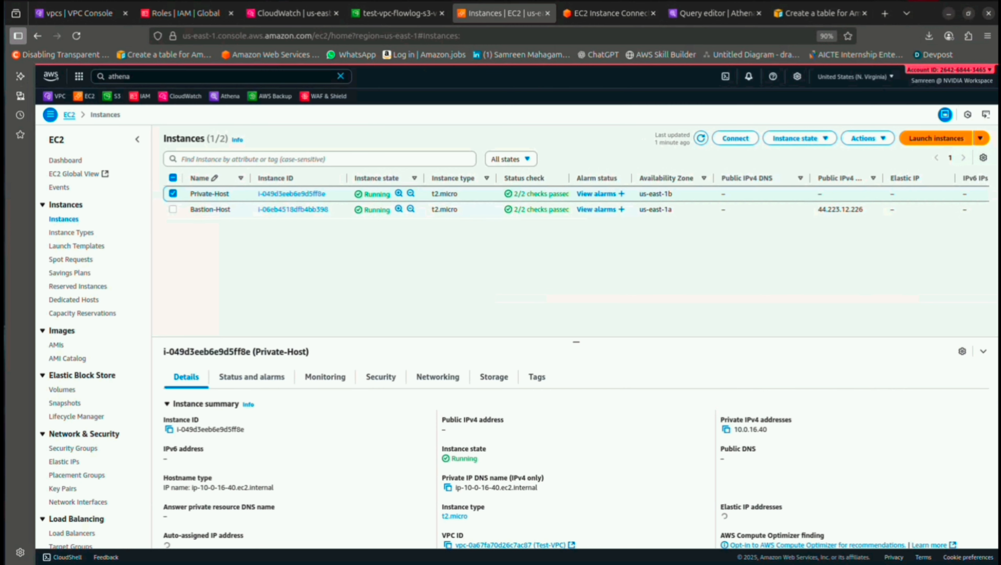
{"action": "left_click", "coordinate": [438, 377]}
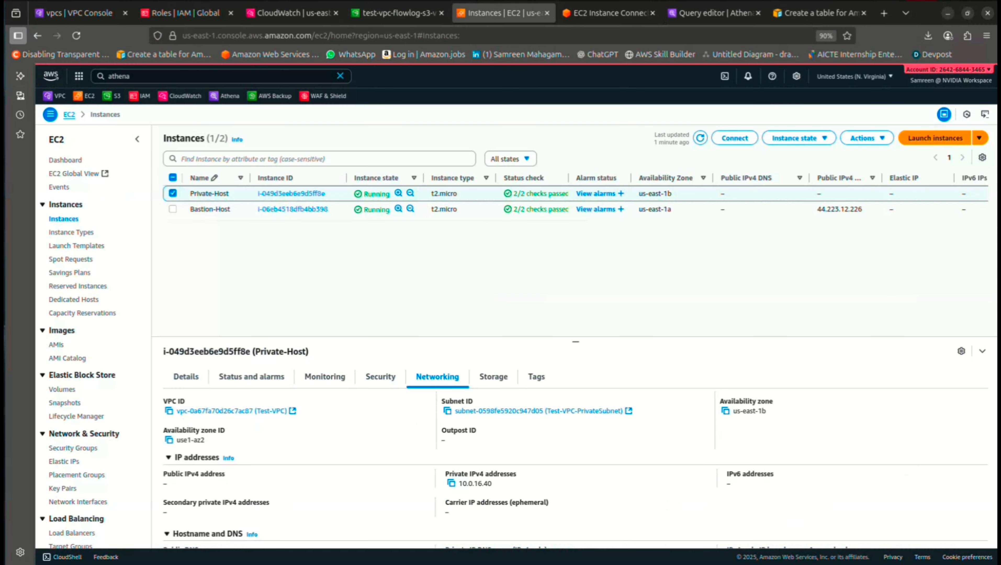
{"action": "scroll", "coordinate": [576, 451], "scroll_direction": "down", "scroll_amount": 5}
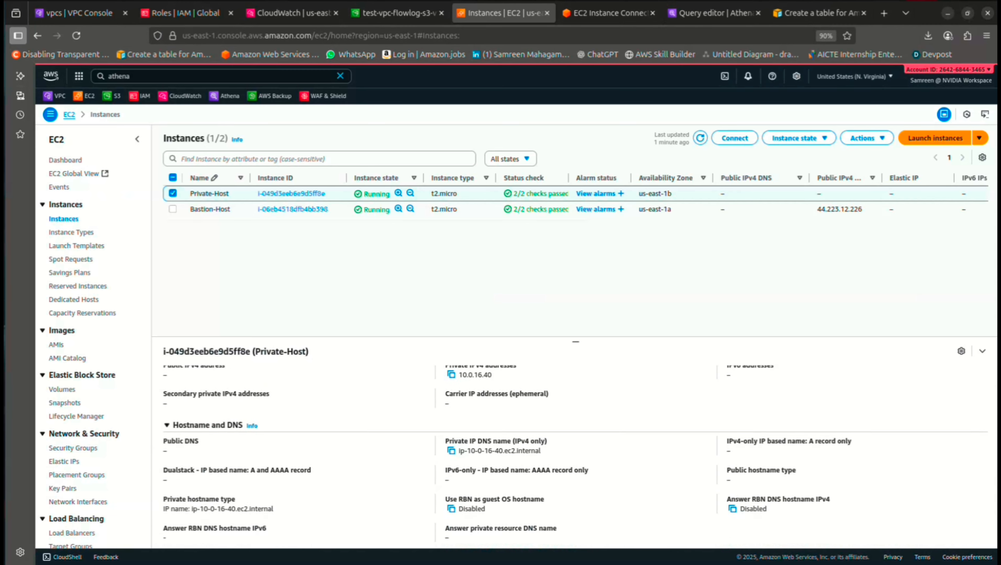
{"action": "scroll", "coordinate": [575, 450], "scroll_direction": "down", "scroll_amount": 2}
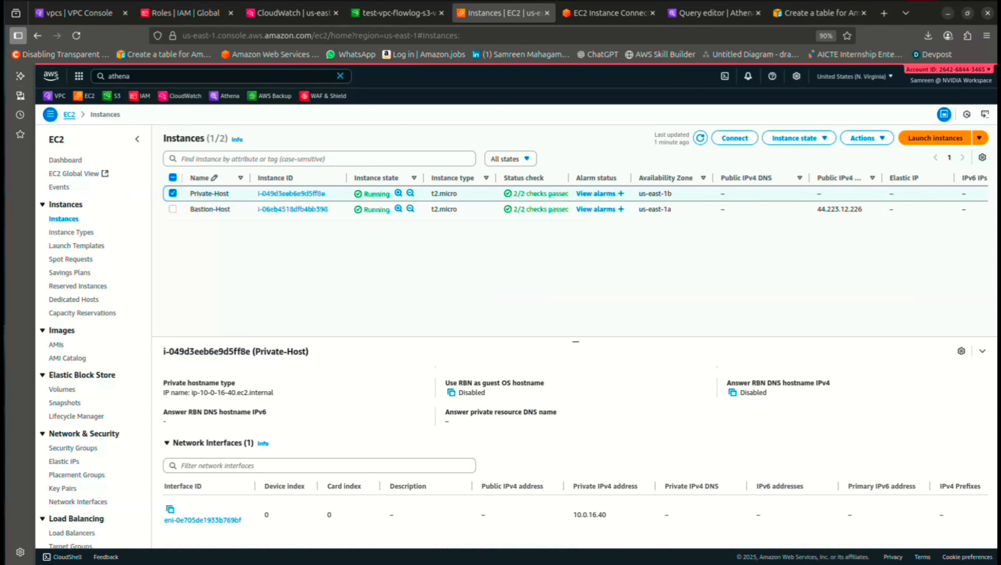
{"action": "scroll", "coordinate": [575, 450], "scroll_direction": "down", "scroll_amount": 3}
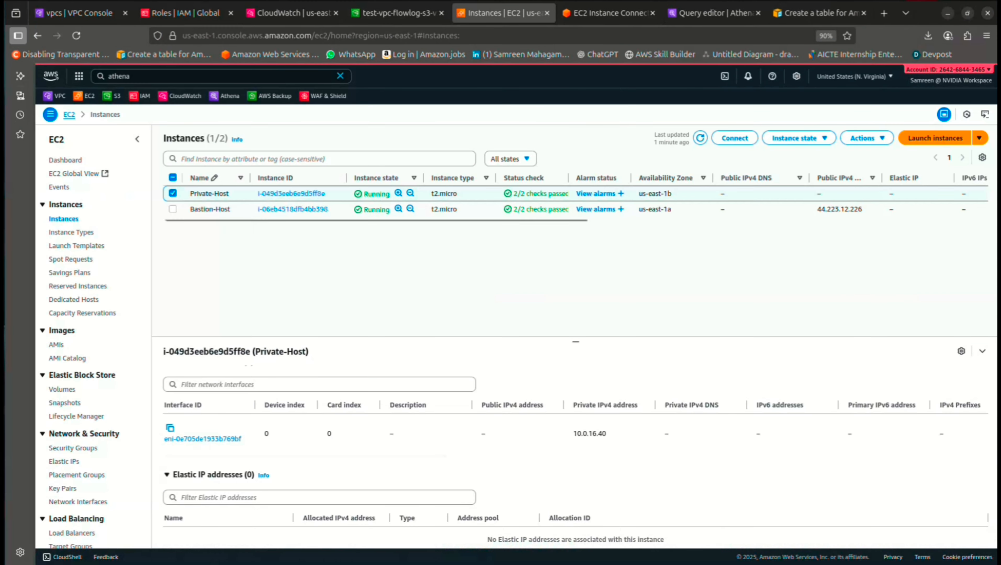
{"action": "left_click", "coordinate": [293, 13]}
{"action": "scroll", "coordinate": [204, 475], "scroll_direction": "up", "scroll_amount": 5}
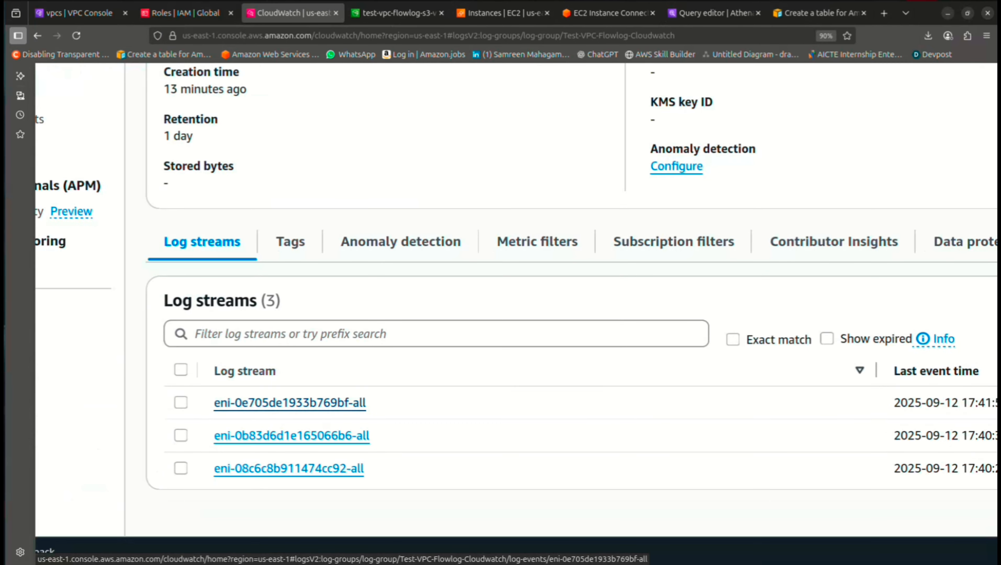
Note Bastion-Host's interface eni-0b83d6d1e165066b6 in EC2 and match it to a CloudWatch stream
{"action": "scroll", "coordinate": [289, 402], "scroll_direction": "down", "scroll_amount": 5}
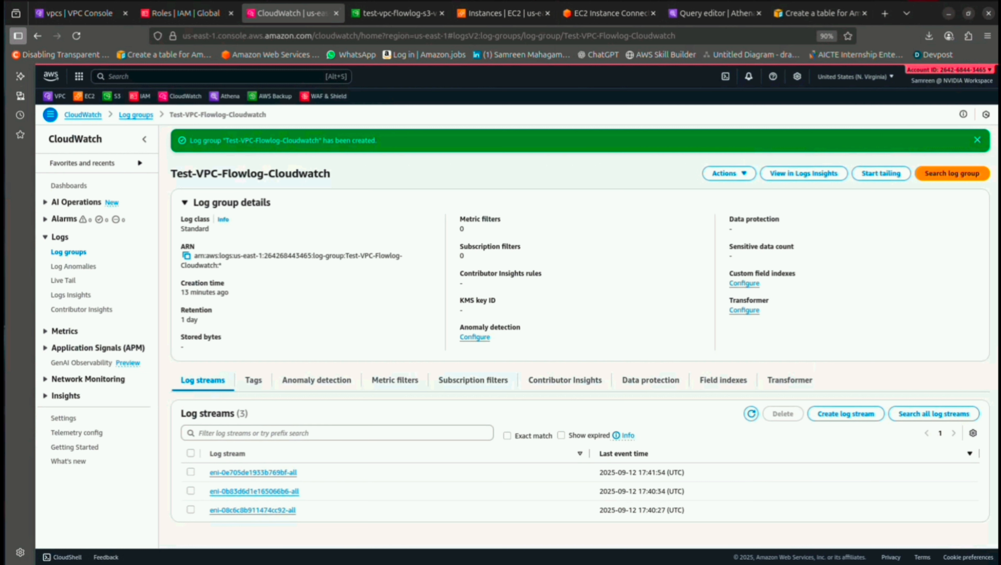
{"action": "left_click", "coordinate": [504, 13]}
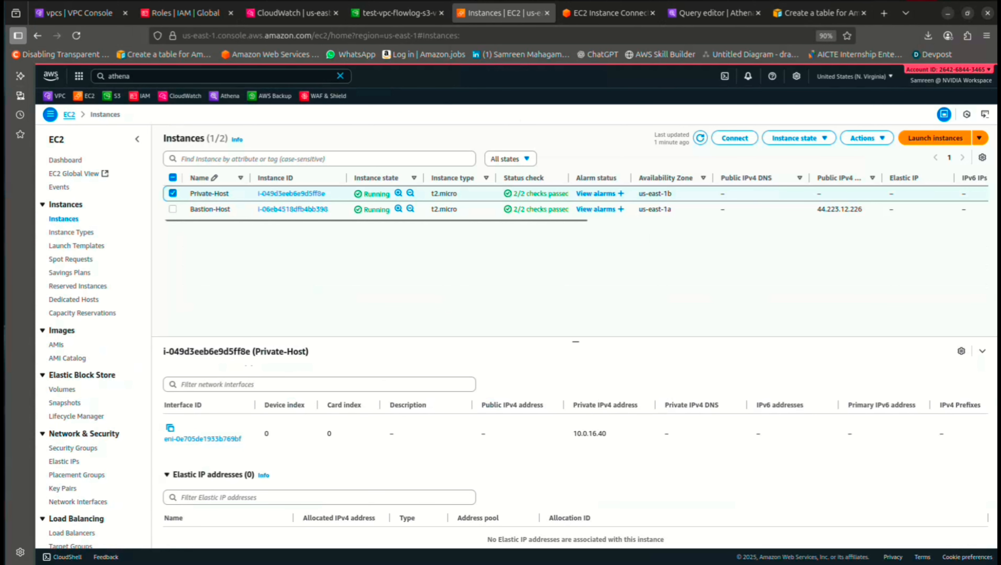
{"action": "left_click", "coordinate": [172, 194]}
{"action": "left_click", "coordinate": [172, 209]}
{"action": "left_click", "coordinate": [437, 376]}
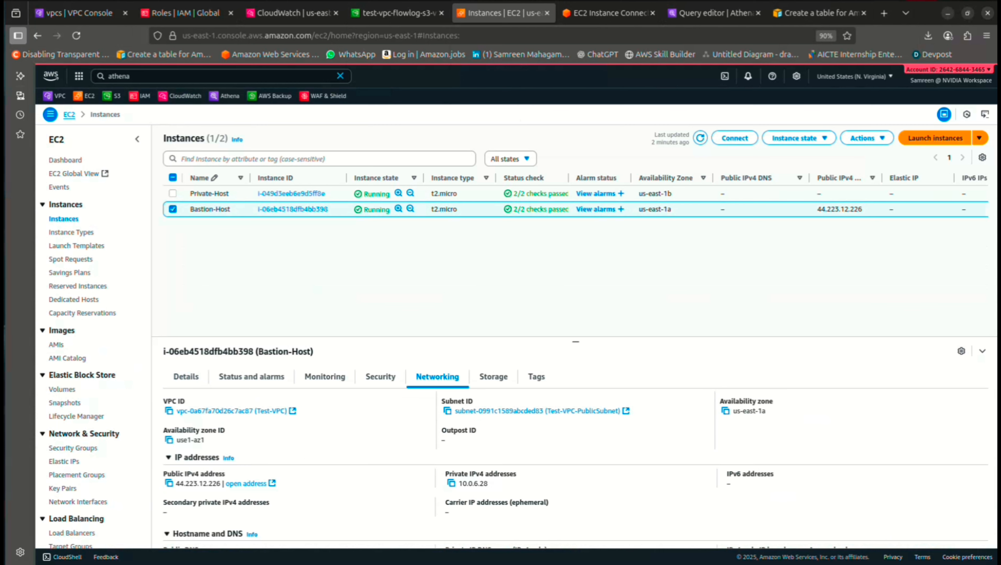
{"action": "scroll", "coordinate": [438, 377], "scroll_direction": "down", "scroll_amount": 4}
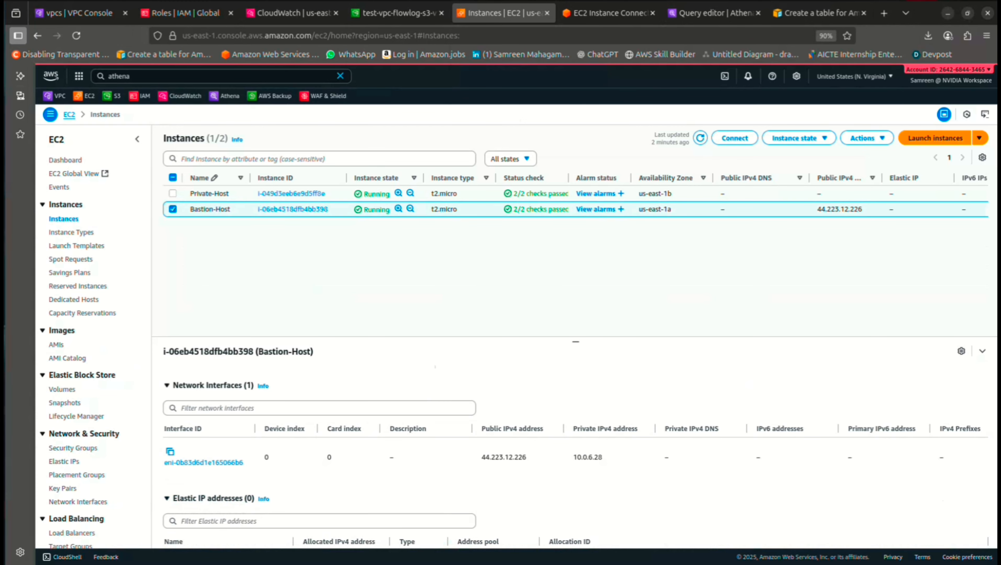
{"action": "left_click", "coordinate": [293, 13]}
{"action": "scroll", "coordinate": [259, 491], "scroll_direction": "up", "scroll_amount": 3}
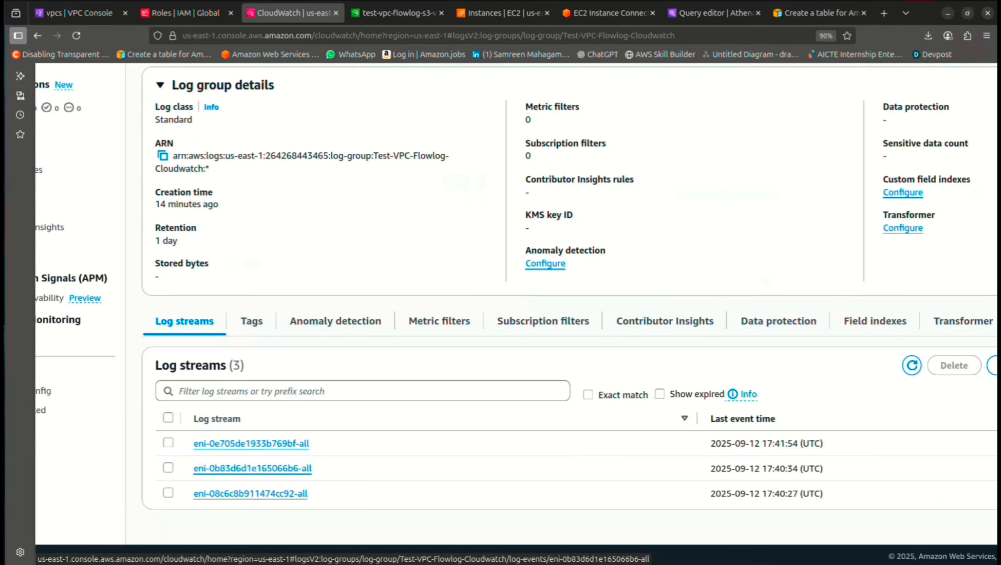
{"action": "scroll", "coordinate": [259, 481], "scroll_direction": "down", "scroll_amount": 3}
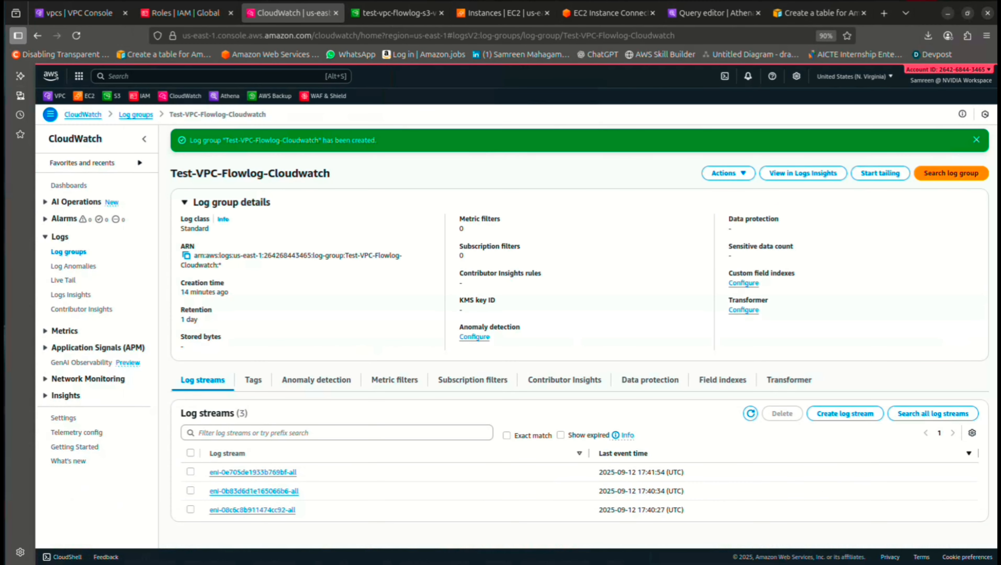
Open the eni-0e705de1933b769bf-all stream and expand its first ACCEPT event for 10.0.16.40
{"action": "left_click", "coordinate": [252, 472]}
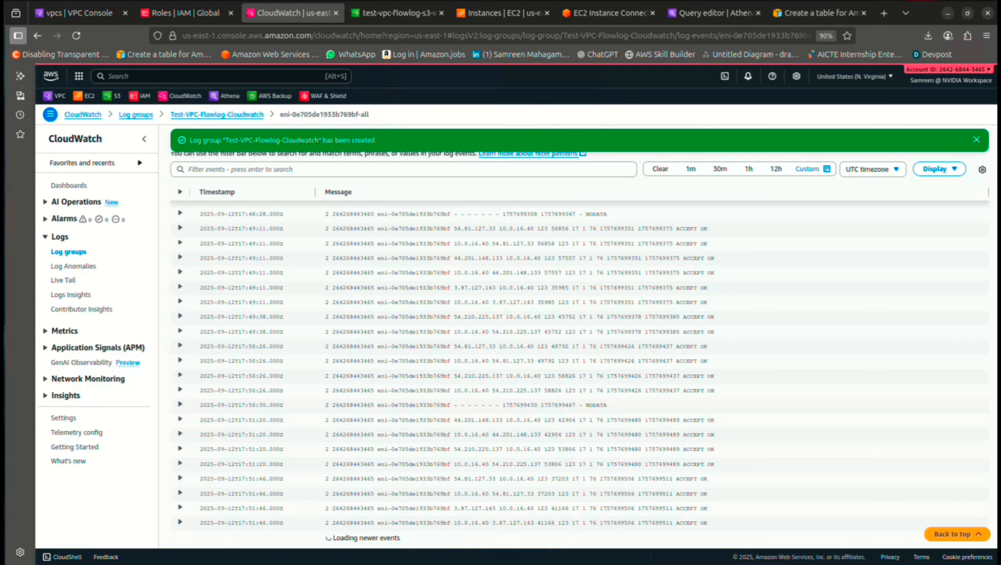
{"action": "scroll", "coordinate": [580, 372], "scroll_direction": "up", "scroll_amount": 15}
{"action": "scroll", "coordinate": [247, 318], "scroll_direction": "up", "scroll_amount": 3}
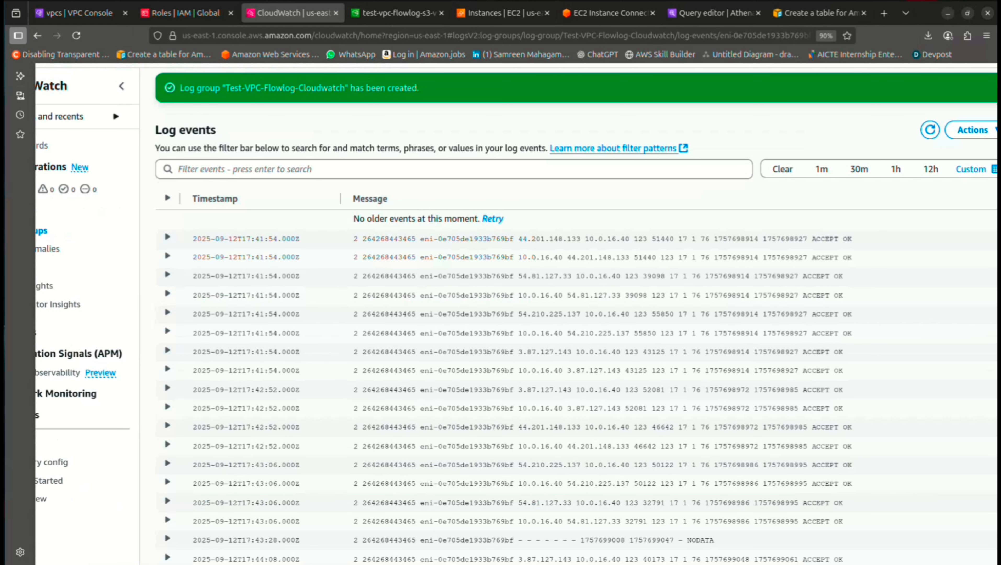
{"action": "left_click", "coordinate": [168, 237]}
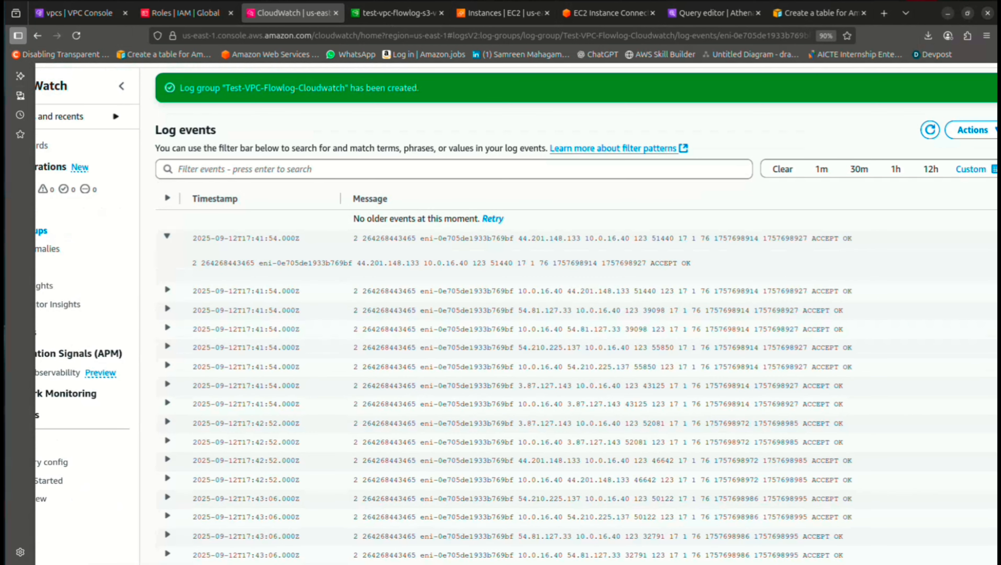
{"action": "scroll", "coordinate": [430, 163], "scroll_direction": "down", "scroll_amount": 1}
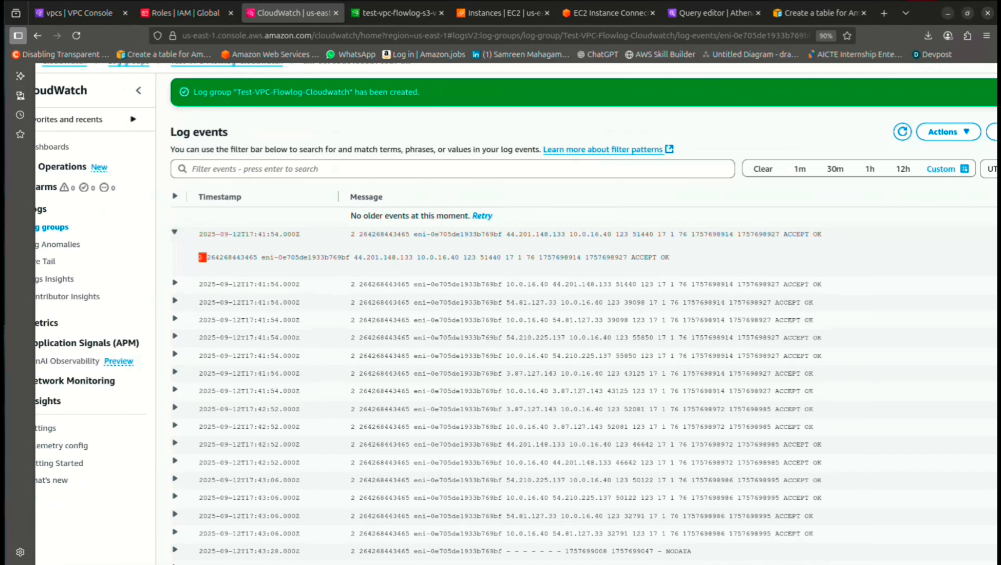
Verify the record's account number against the account details and select its interface ID
{"action": "left_click", "coordinate": [207, 258]}
{"action": "left_click_drag", "start_coordinate": [207, 258], "coordinate": [258, 258]}
{"action": "scroll", "coordinate": [258, 258], "scroll_direction": "down", "scroll_amount": 3, "text": "ctrl"}
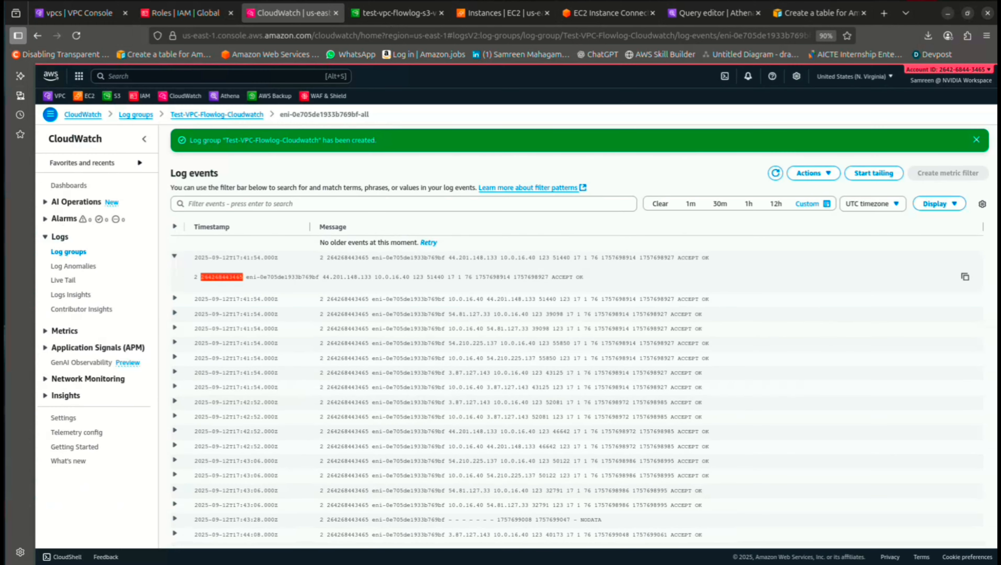
{"action": "left_click", "coordinate": [951, 77]}
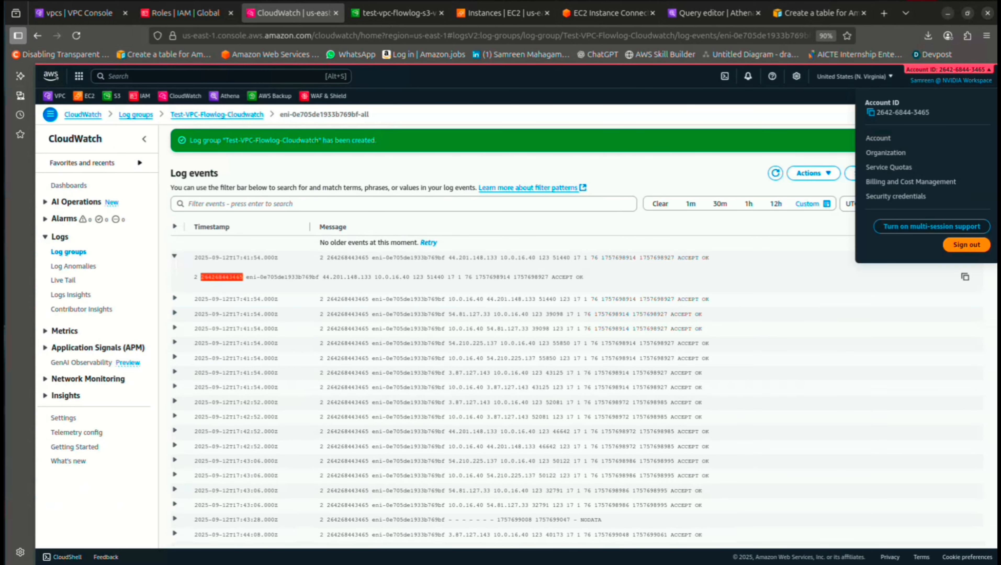
{"action": "left_click", "coordinate": [426, 487]}
{"action": "scroll", "coordinate": [426, 487], "scroll_direction": "up", "scroll_amount": 2, "text": "ctrl"}
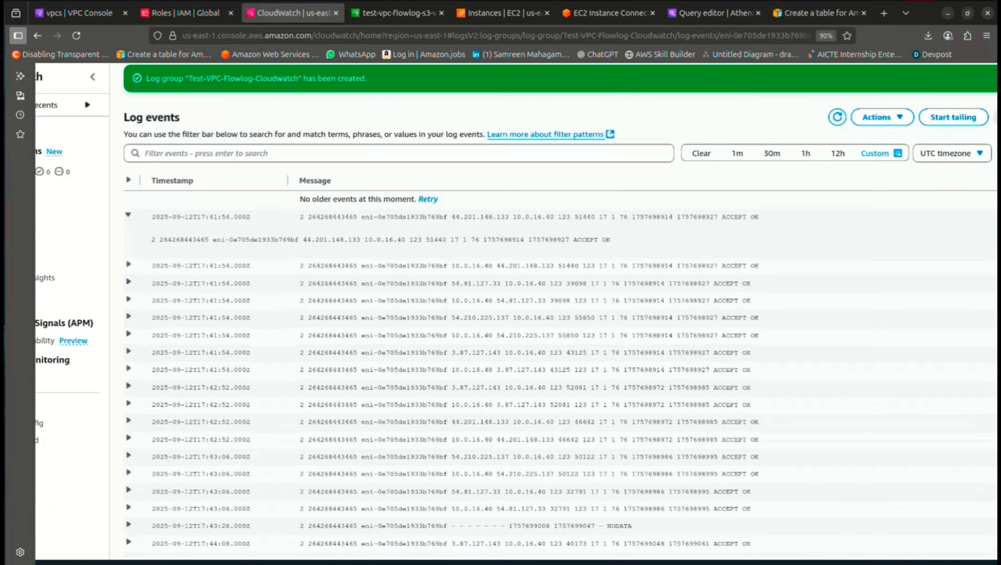
{"action": "left_click_drag", "start_coordinate": [210, 236], "coordinate": [299, 236]}
Compare the flow record with Private-Host's details in the EC2 instances tab
{"action": "left_click", "coordinate": [502, 13]}
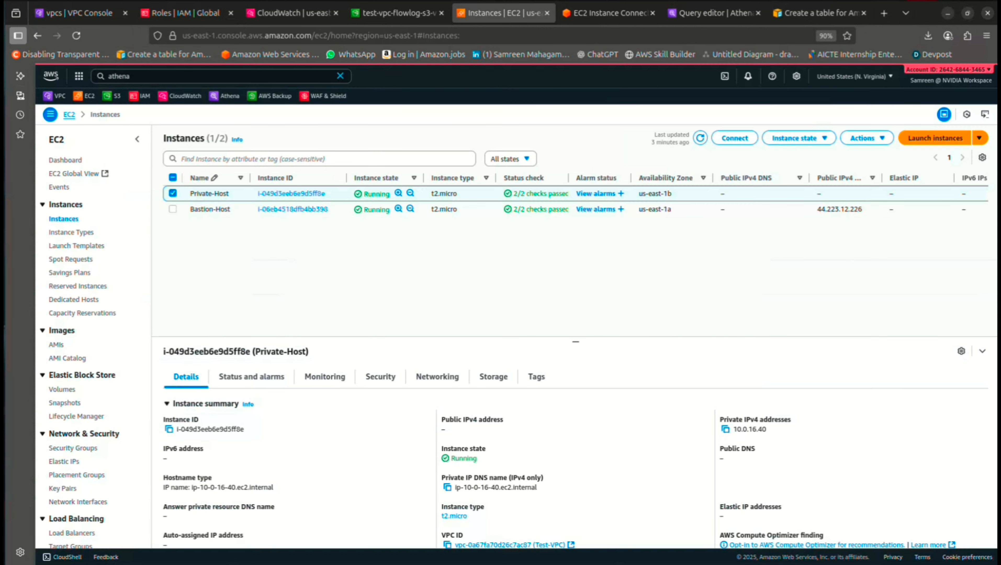
{"action": "left_click", "coordinate": [293, 13]}
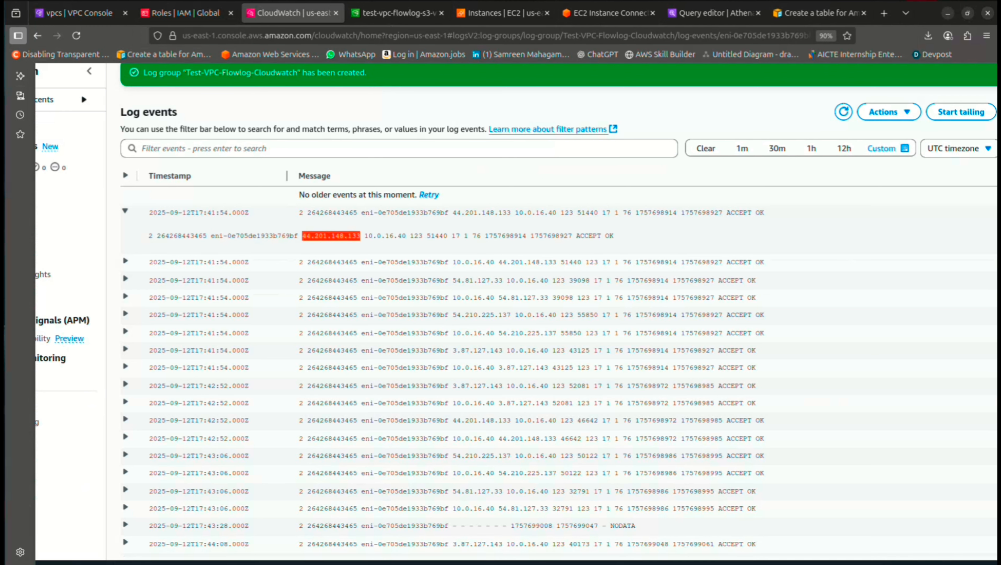
{"action": "left_click", "coordinate": [502, 12]}
{"action": "scroll", "coordinate": [554, 460], "scroll_direction": "down", "scroll_amount": 2}
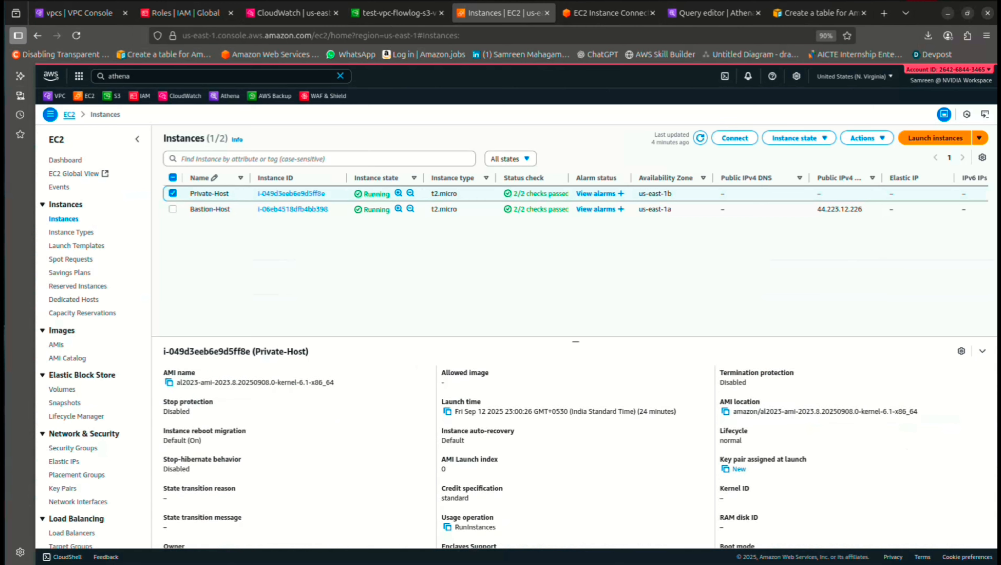
{"action": "scroll", "coordinate": [554, 460], "scroll_direction": "up", "scroll_amount": 6}
{"action": "scroll", "coordinate": [554, 460], "scroll_direction": "down", "scroll_amount": 1}
{"action": "left_click", "coordinate": [293, 12]}
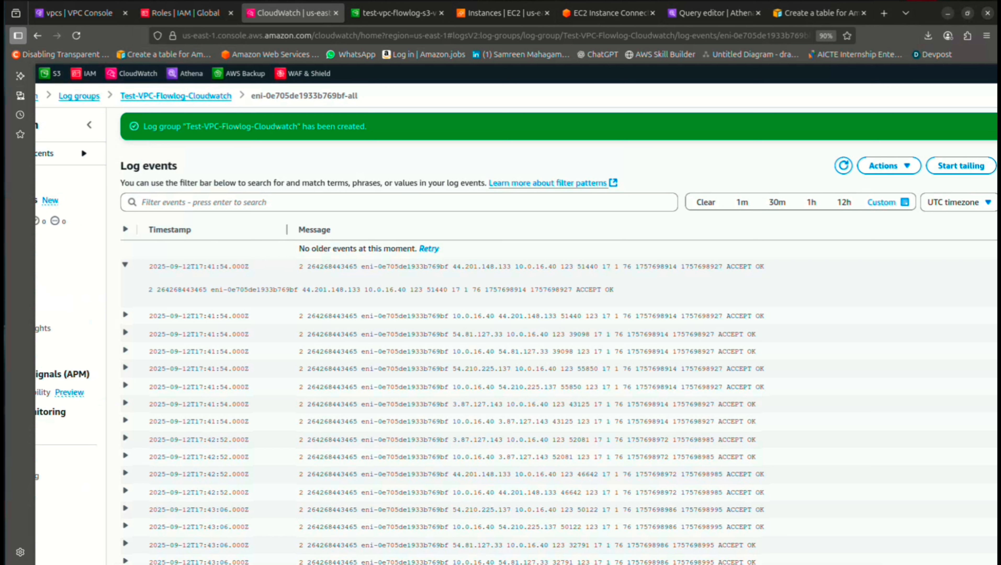
Go back to the log group and open the eni-0b83d6d1e165066b6-all log stream
{"action": "scroll", "coordinate": [428, 212], "scroll_direction": "down", "scroll_amount": 2}
{"action": "key", "text": "alt+Left"}
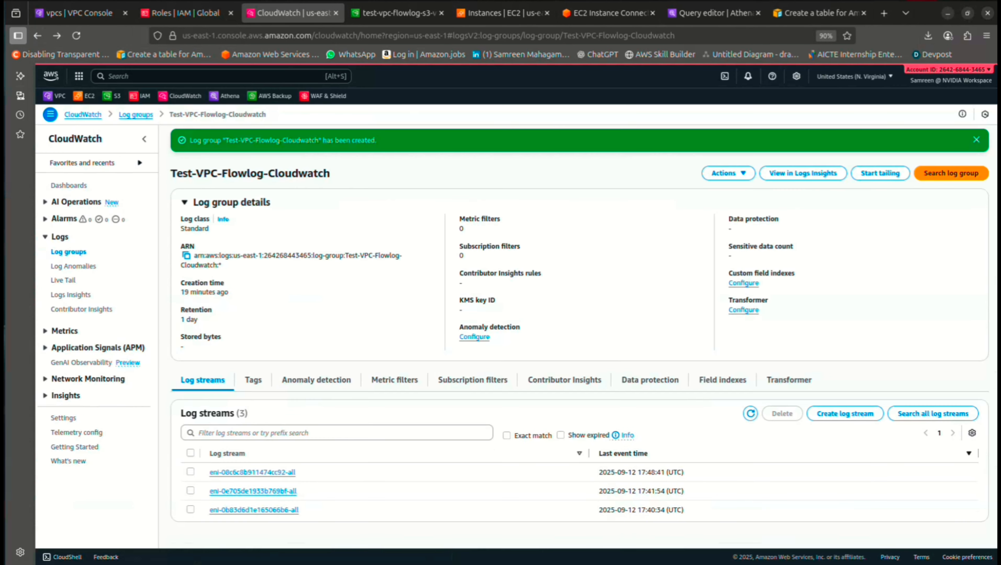
{"action": "left_click", "coordinate": [254, 510]}
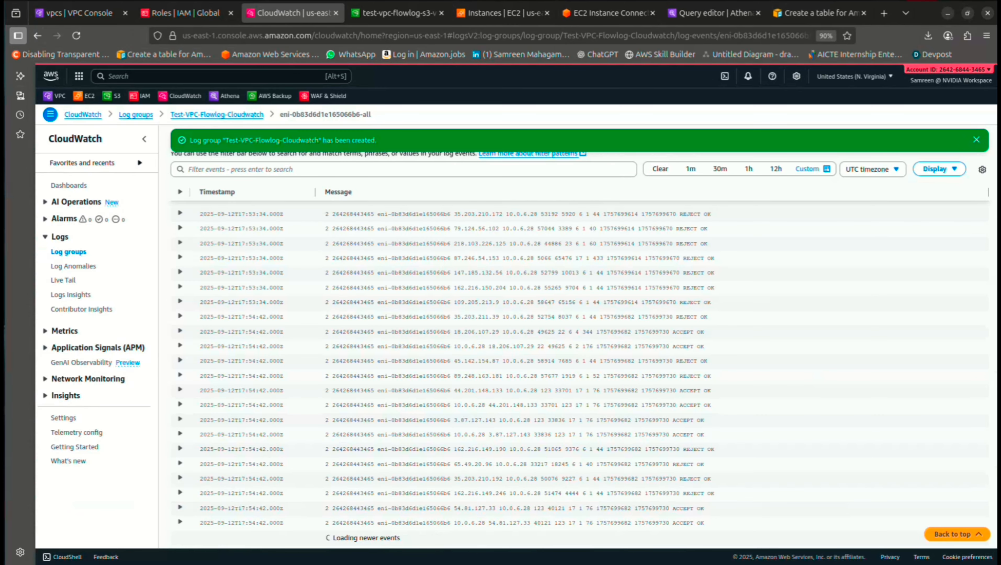
{"action": "scroll", "coordinate": [345, 292], "scroll_direction": "up", "scroll_amount": 3}
{"action": "scroll", "coordinate": [345, 292], "scroll_direction": "up", "scroll_amount": 20}
{"action": "scroll", "coordinate": [345, 292], "scroll_direction": "down", "scroll_amount": 2}
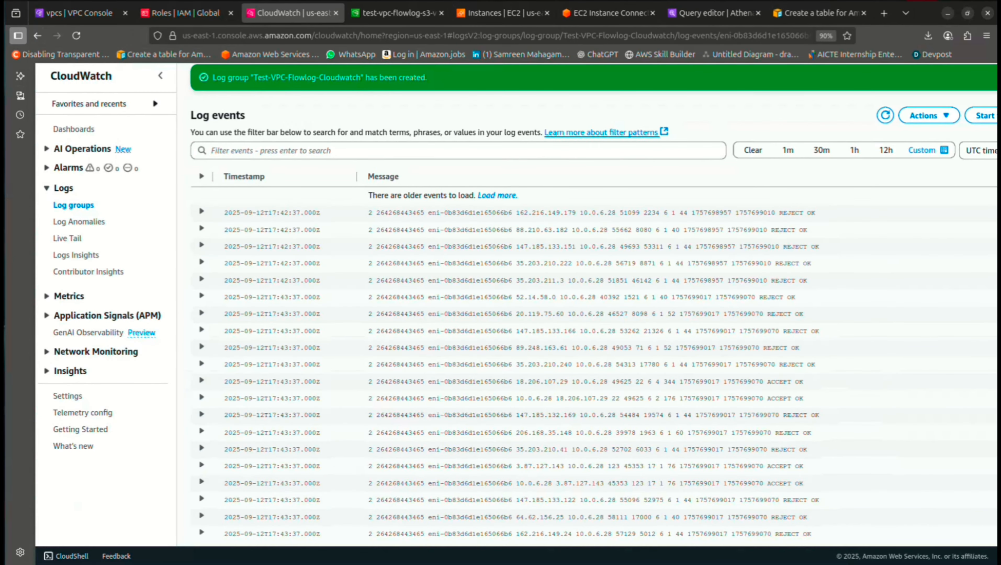
Mark the REJECT and ACCEPT results, then expand the first REJECT record
{"action": "left_click_drag", "start_coordinate": [768, 213], "coordinate": [803, 213]}
{"action": "left_click_drag", "start_coordinate": [764, 399], "coordinate": [792, 399]}
{"action": "left_click", "coordinate": [201, 212]}
{"action": "left_click_drag", "start_coordinate": [232, 235], "coordinate": [368, 235]}
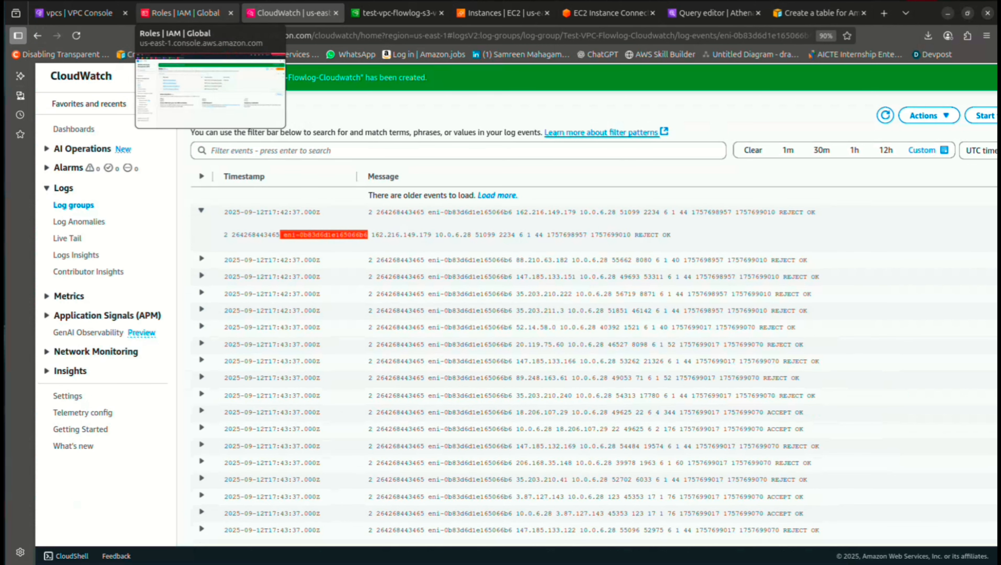
In EC2, check the Bastion-Host instance's network interfaces and return to its summary
{"action": "left_click", "coordinate": [502, 12]}
{"action": "left_click", "coordinate": [172, 210]}
{"action": "left_click", "coordinate": [438, 377]}
{"action": "scroll", "coordinate": [435, 444], "scroll_direction": "down", "scroll_amount": 8}
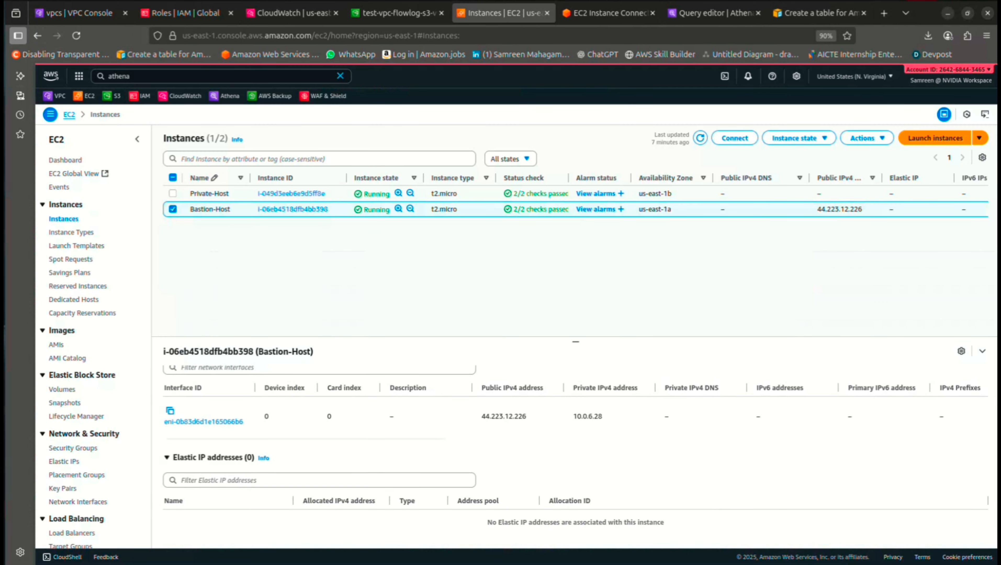
{"action": "left_click_drag", "start_coordinate": [164, 422], "coordinate": [243, 422]}
{"action": "left_click", "coordinate": [269, 431]}
{"action": "scroll", "coordinate": [269, 432], "scroll_direction": "up", "scroll_amount": 3}
{"action": "scroll", "coordinate": [269, 432], "scroll_direction": "up", "scroll_amount": 5}
{"action": "left_click", "coordinate": [188, 376]}
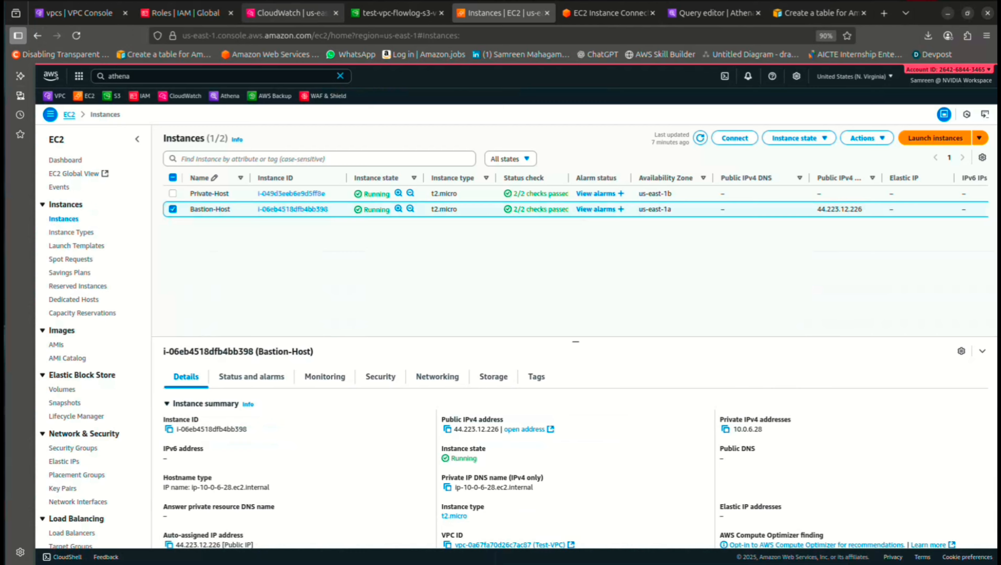
Back in CloudWatch, note the source address, expand the second REJECT record, then reach IAM Roles
{"action": "left_click", "coordinate": [293, 13]}
{"action": "left_click_drag", "start_coordinate": [435, 234], "coordinate": [376, 234]}
{"action": "left_click", "coordinate": [434, 235]}
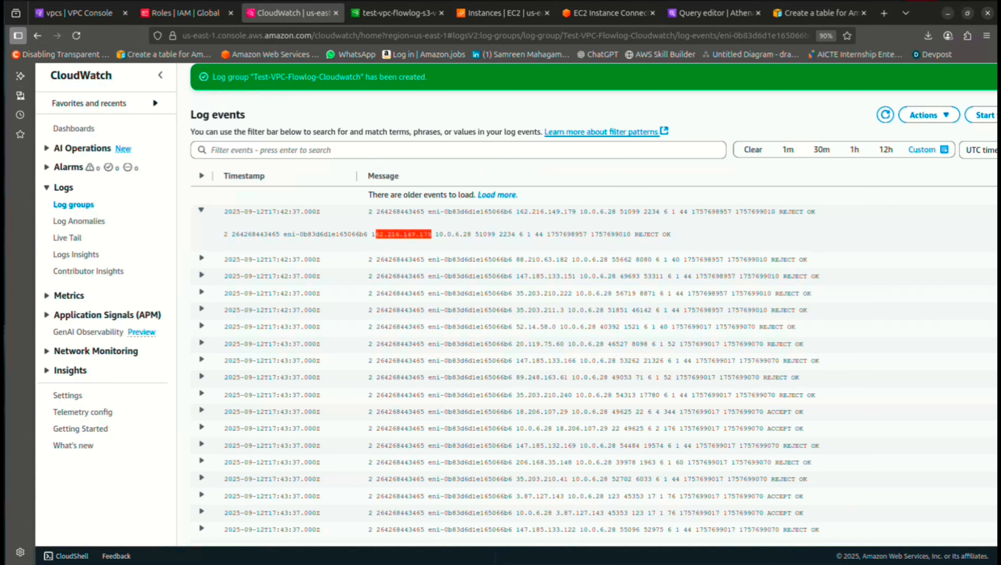
{"action": "left_click_drag", "start_coordinate": [659, 234], "coordinate": [635, 235]}
{"action": "left_click", "coordinate": [634, 259]}
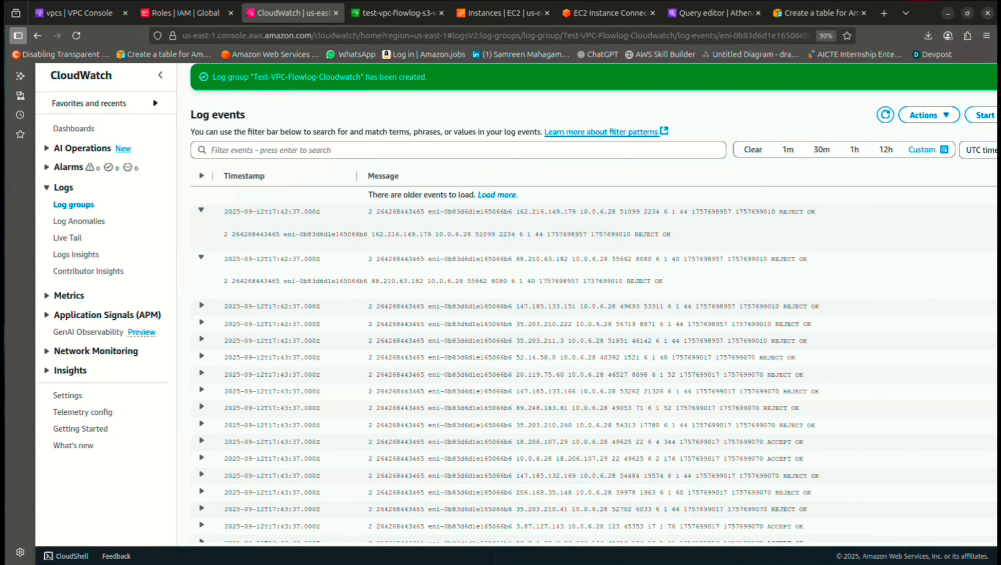
{"action": "scroll", "coordinate": [594, 317], "scroll_direction": "down", "scroll_amount": 20}
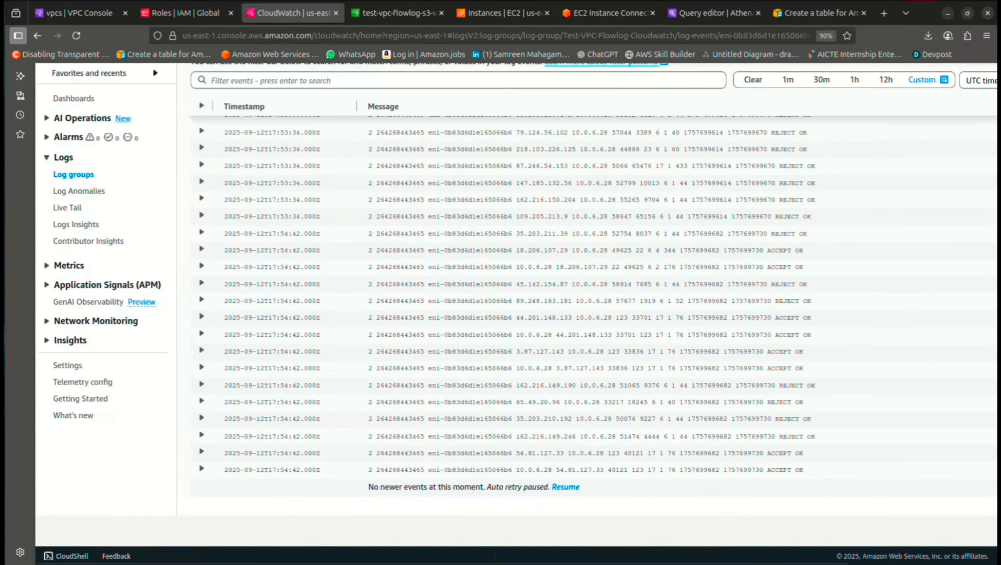
{"action": "scroll", "coordinate": [594, 317], "scroll_direction": "up", "scroll_amount": 20}
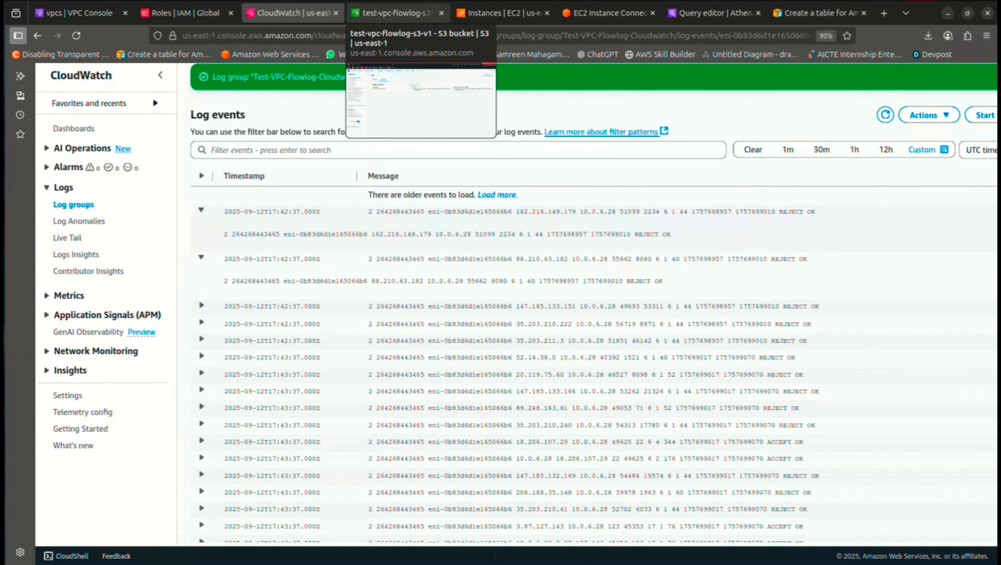
{"action": "left_click", "coordinate": [395, 12]}
{"action": "left_click", "coordinate": [186, 13]}
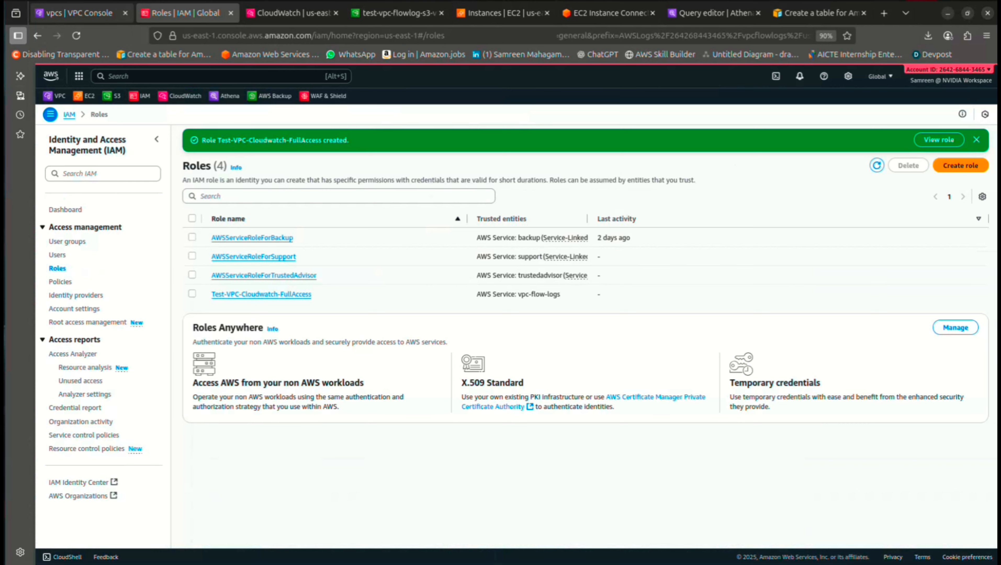
Move through the VPC and docs tabs back to Athena's 10-row REJECT protocol-6 results on vpc_flow_logs
{"action": "left_click", "coordinate": [79, 13]}
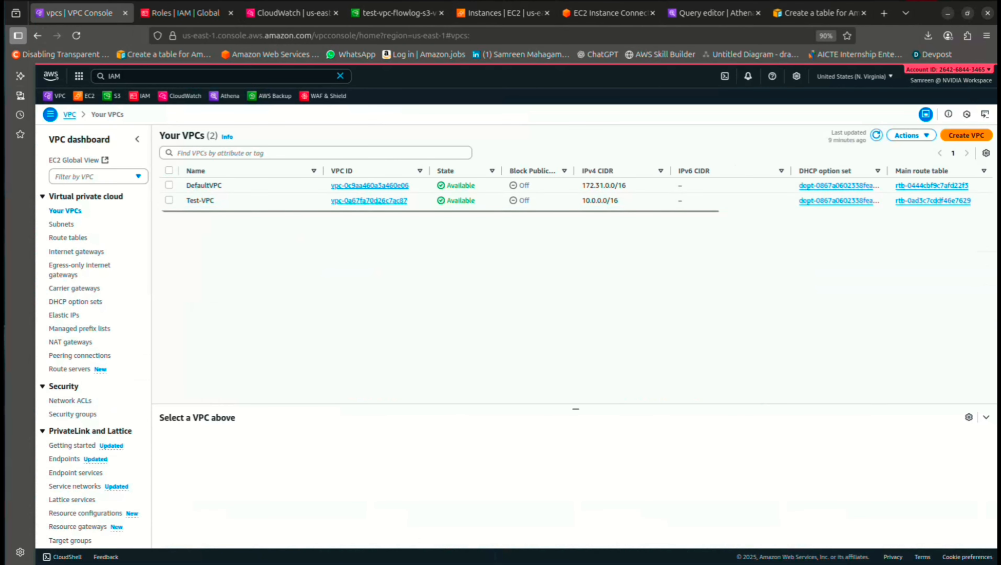
{"action": "left_click", "coordinate": [815, 13]}
{"action": "scroll", "coordinate": [468, 301], "scroll_direction": "up", "scroll_amount": 15}
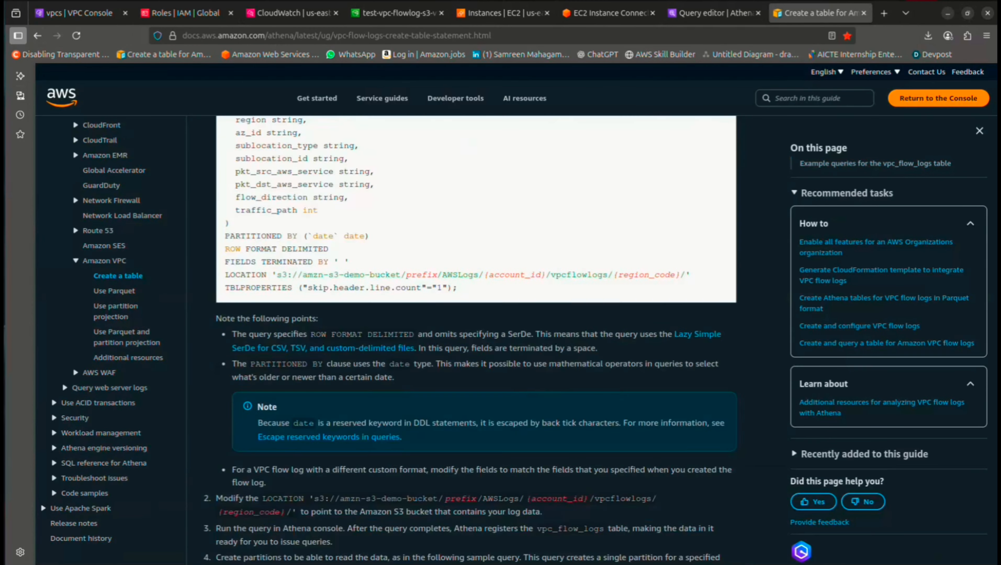
{"action": "left_click", "coordinate": [716, 13]}
{"action": "scroll", "coordinate": [603, 316], "scroll_direction": "down", "scroll_amount": 5}
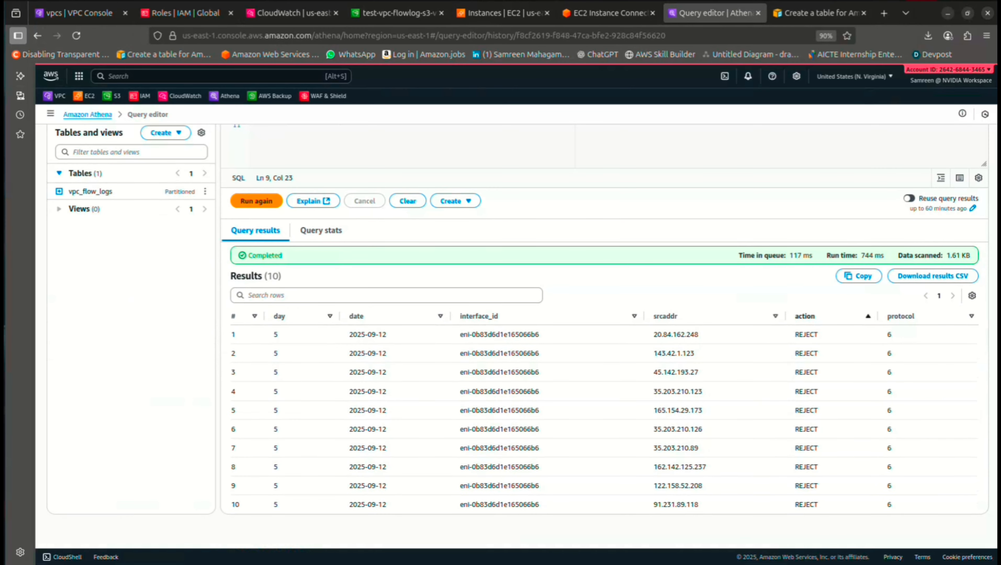
{"action": "scroll", "coordinate": [604, 317], "scroll_direction": "up", "scroll_amount": 5}
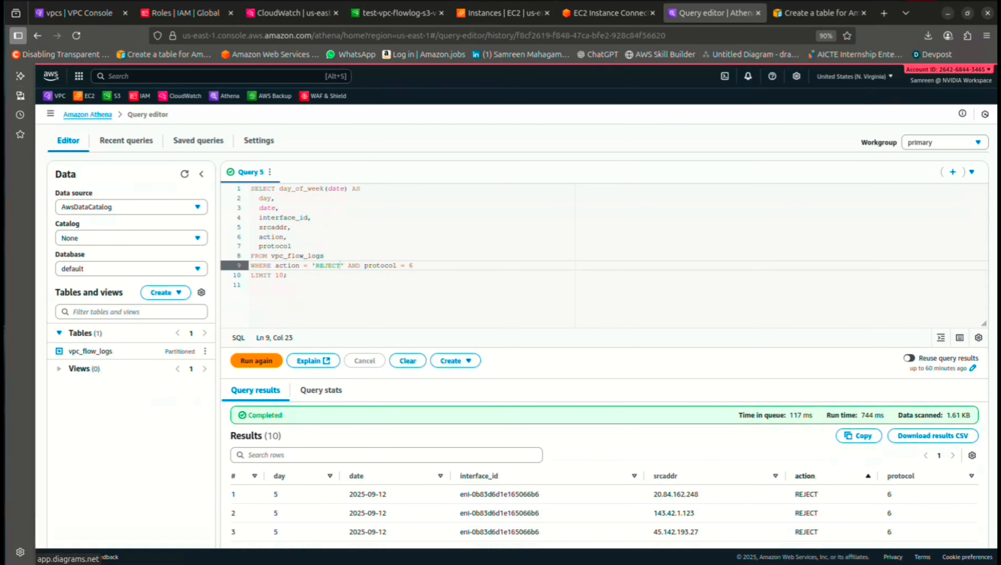
{"action": "scroll", "coordinate": [515, 337], "scroll_direction": "up", "scroll_amount": 1}
{"action": "scroll", "coordinate": [515, 337], "scroll_direction": "down", "scroll_amount": 1}
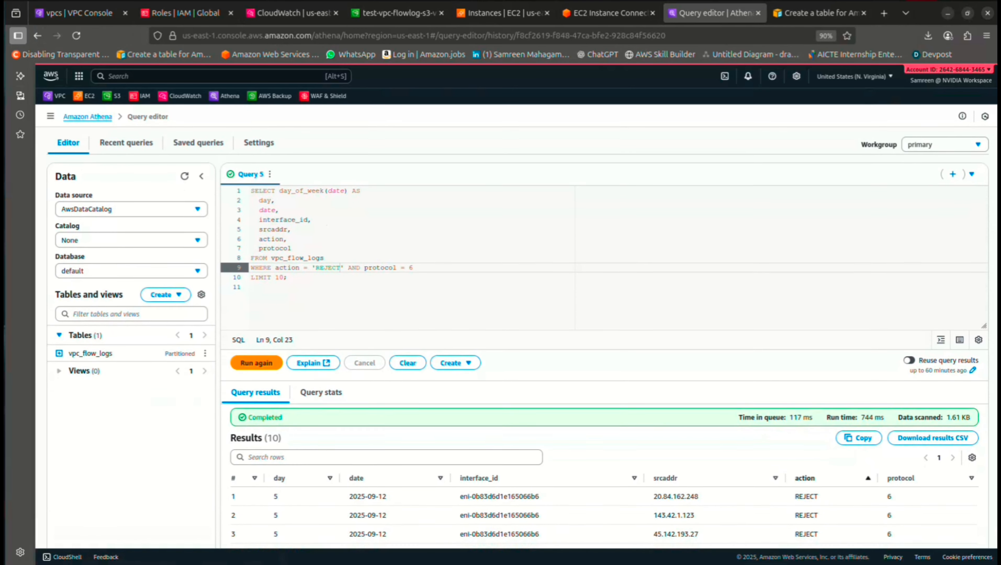